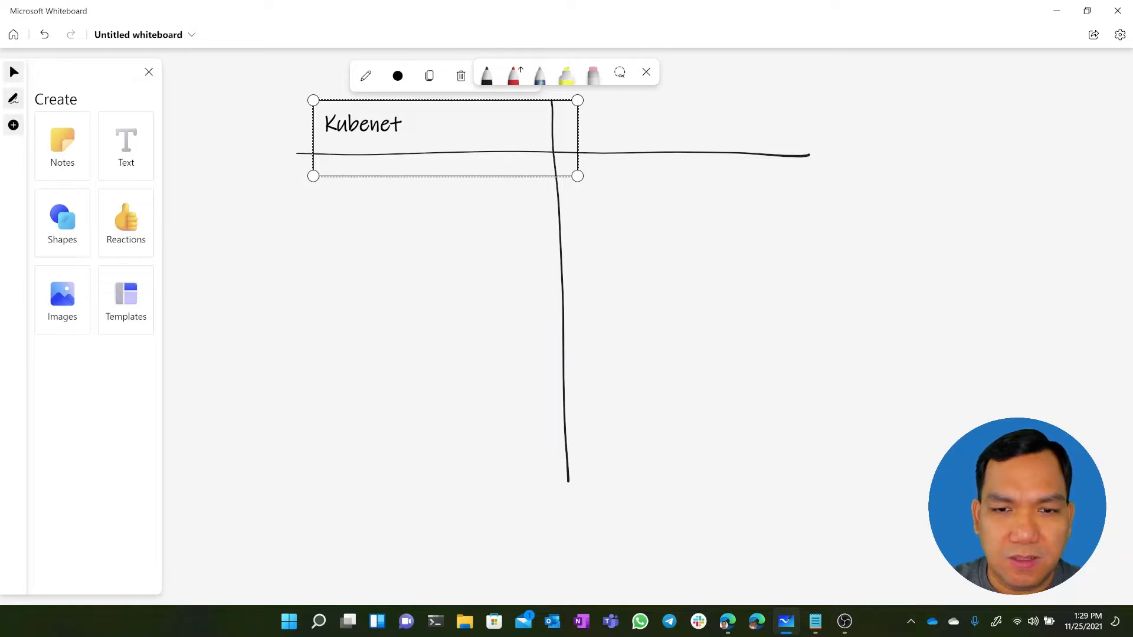
Narrow the Kubenet heading box to fit its column and add the heading "CNI" above the second column
{"action": "left_click_drag", "start_coordinate": [570, 136], "coordinate": [536, 140]}
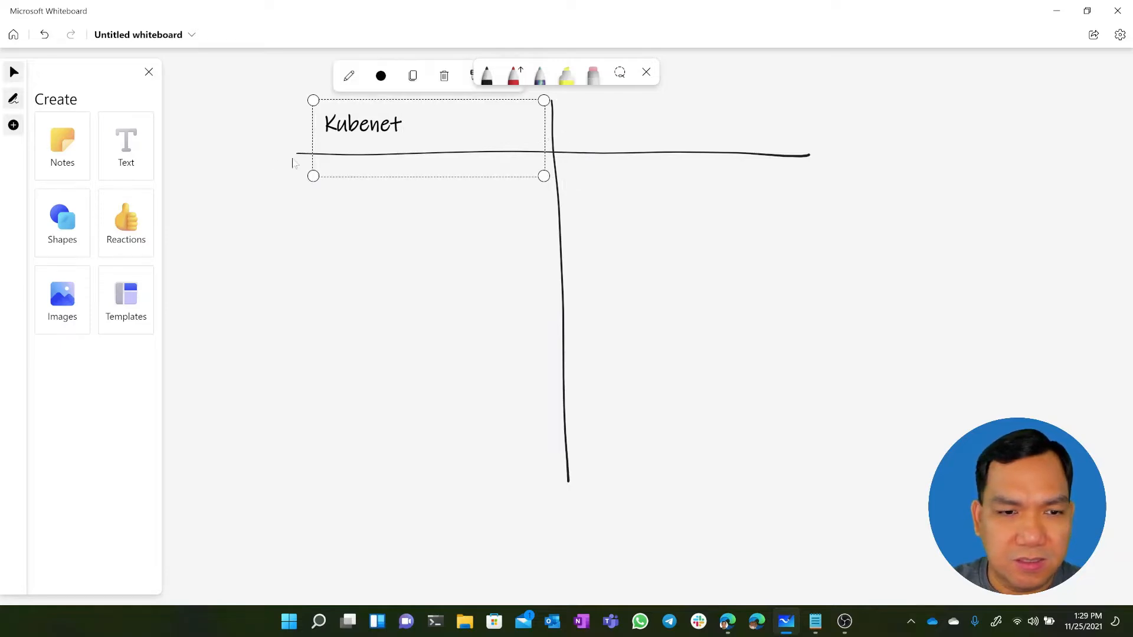
{"action": "left_click", "coordinate": [139, 155]}
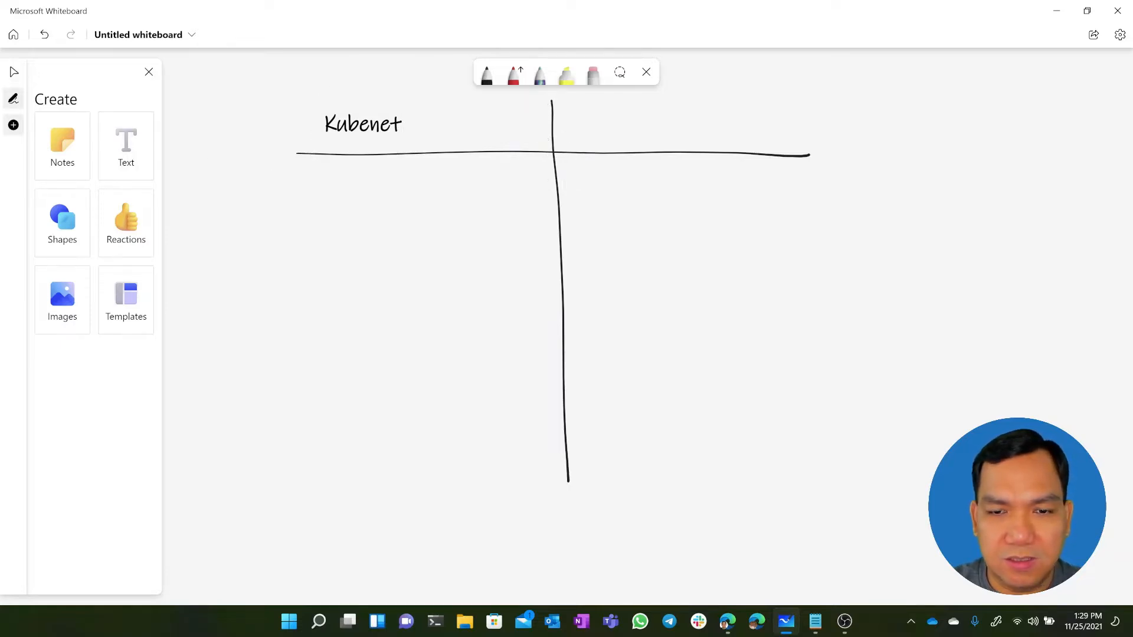
{"action": "left_click", "coordinate": [133, 160]}
{"action": "left_click", "coordinate": [573, 127]}
{"action": "type", "text": "CNI"}
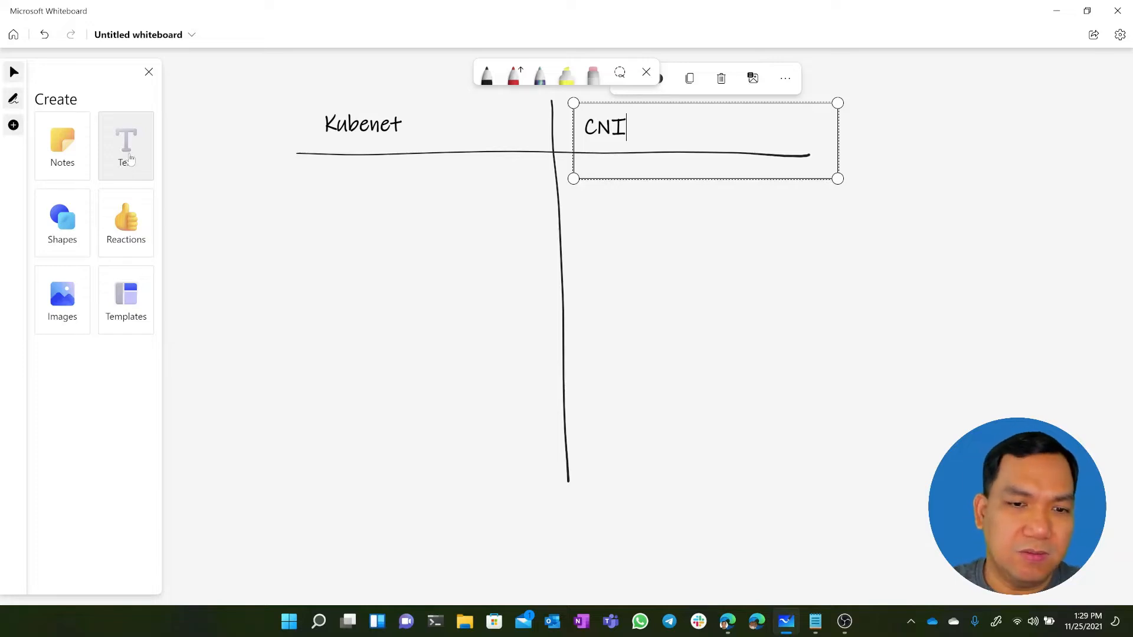
{"action": "left_click", "coordinate": [130, 158]}
{"action": "left_click", "coordinate": [309, 177]}
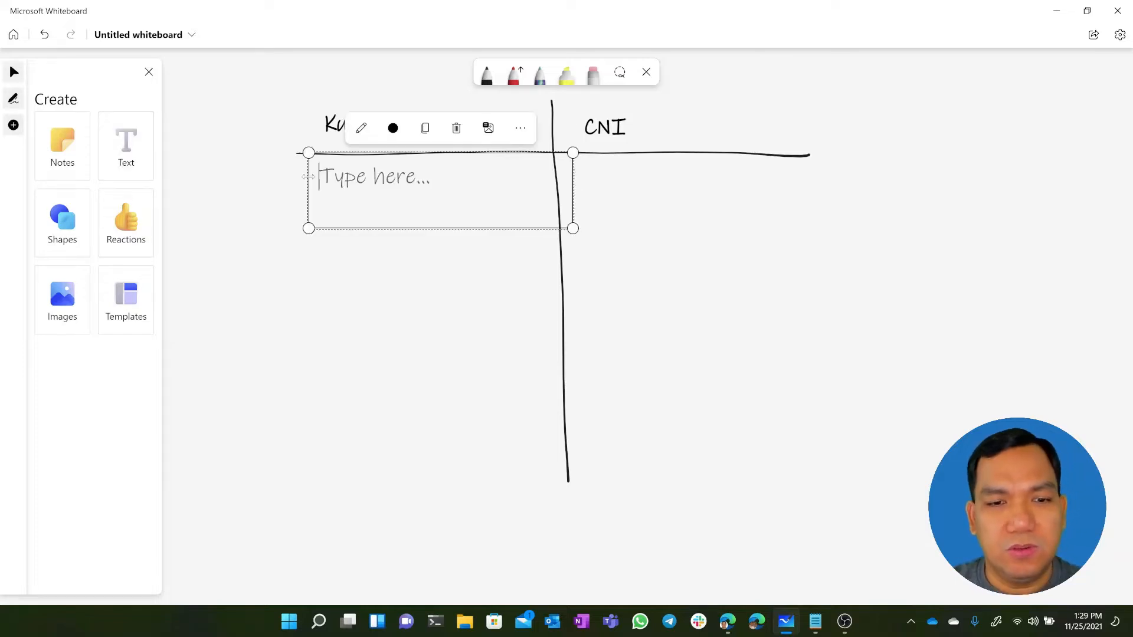
{"action": "left_click", "coordinate": [202, 108]}
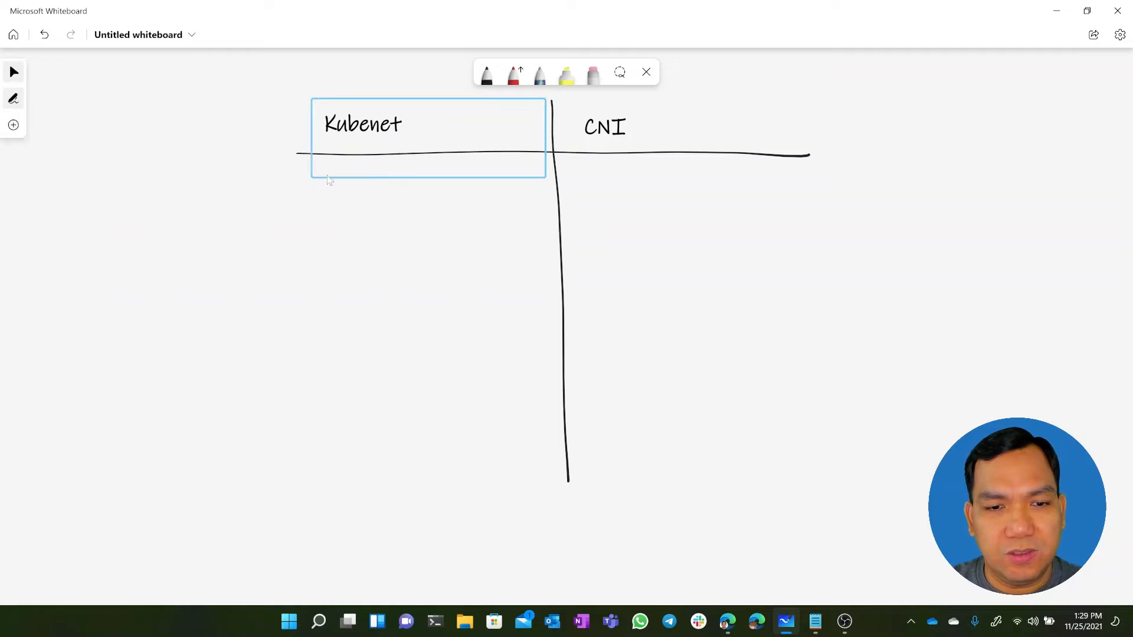
Add a text box under the Kubenet heading and narrow it so it stays within the first column
{"action": "left_click", "coordinate": [14, 126]}
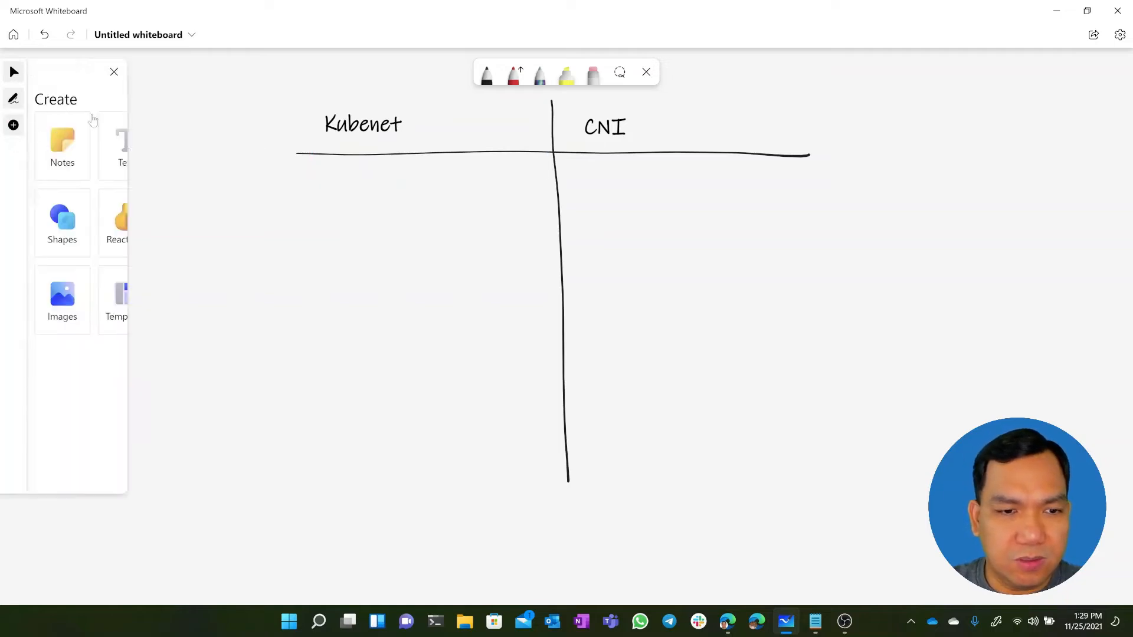
{"action": "left_click", "coordinate": [317, 178]}
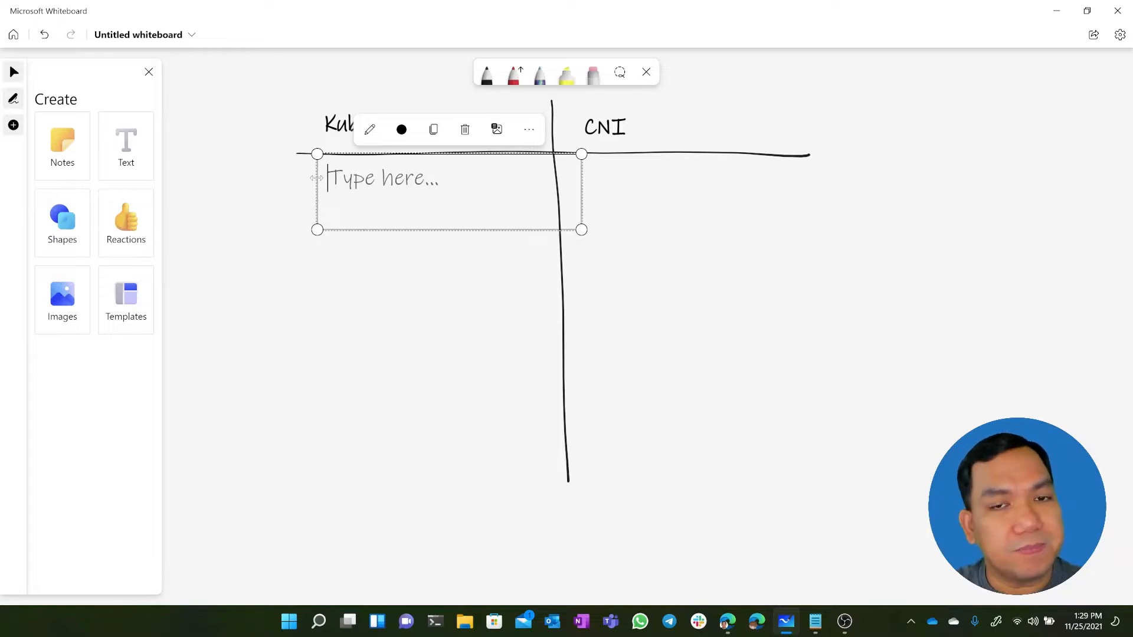
{"action": "left_click_drag", "start_coordinate": [578, 184], "coordinate": [545, 186]}
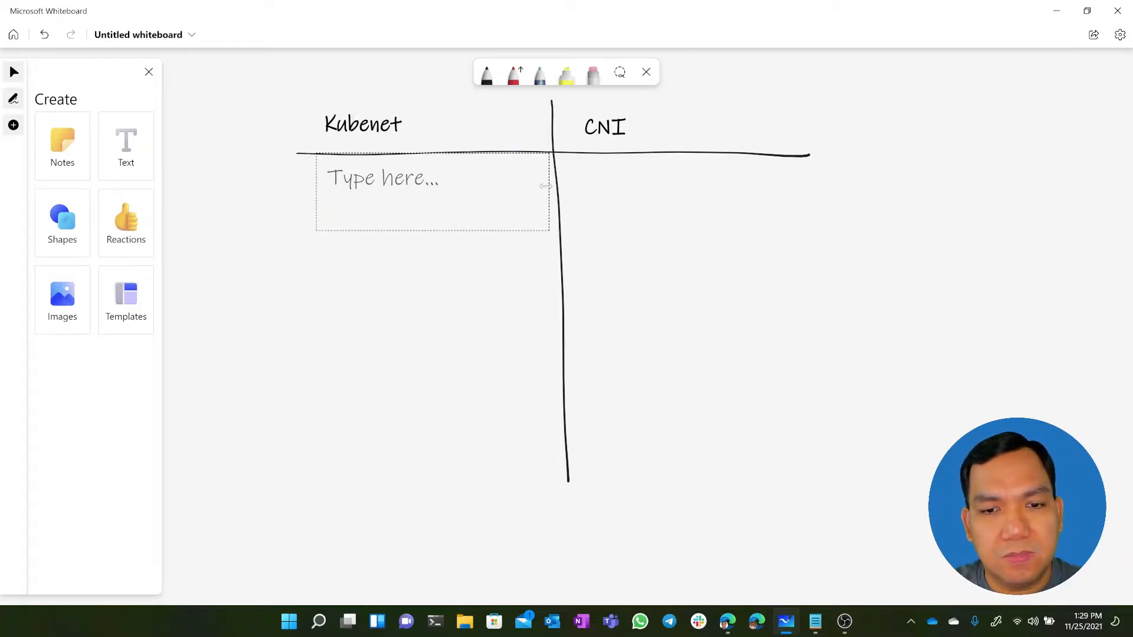
{"action": "left_click", "coordinate": [367, 196]}
{"action": "left_click", "coordinate": [387, 179]}
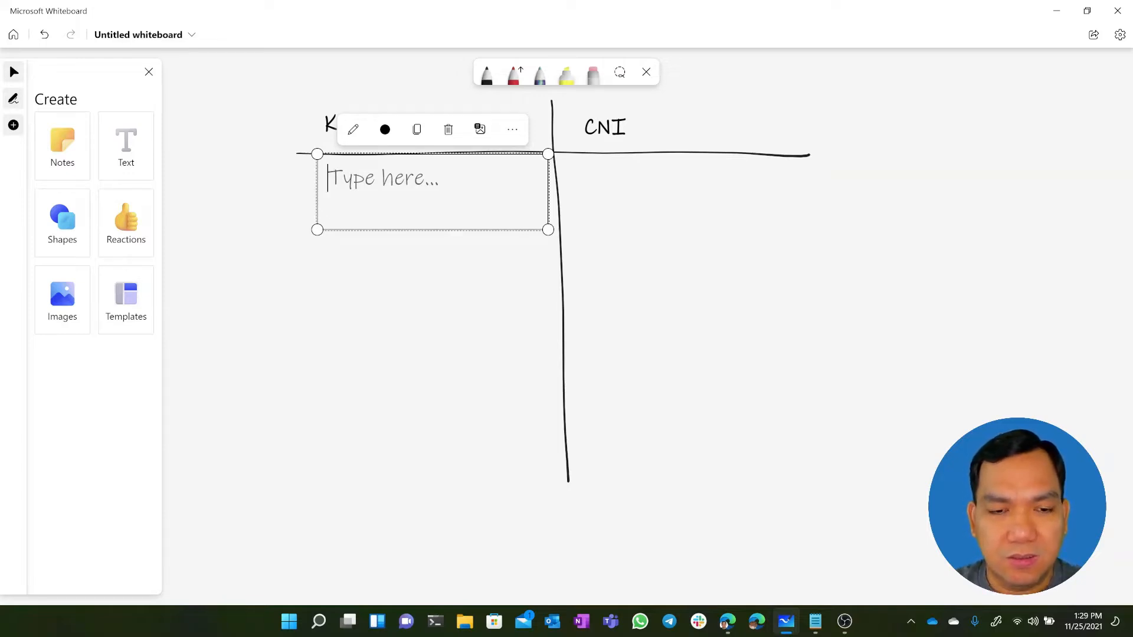
Enter "Node akan menggunakan IP dari vnet, Pod menggunakan IP dari kubenet" in the Kubenet column's box and widen the box outward
{"action": "type", "text": "Node akan "}
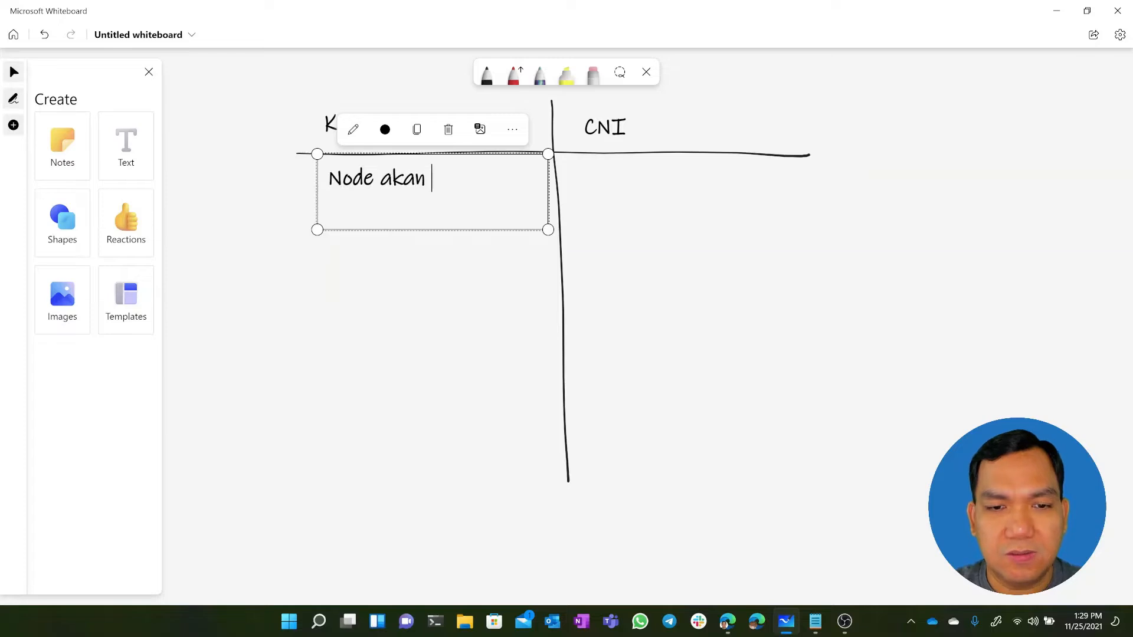
{"action": "type", "text": "menggunak"}
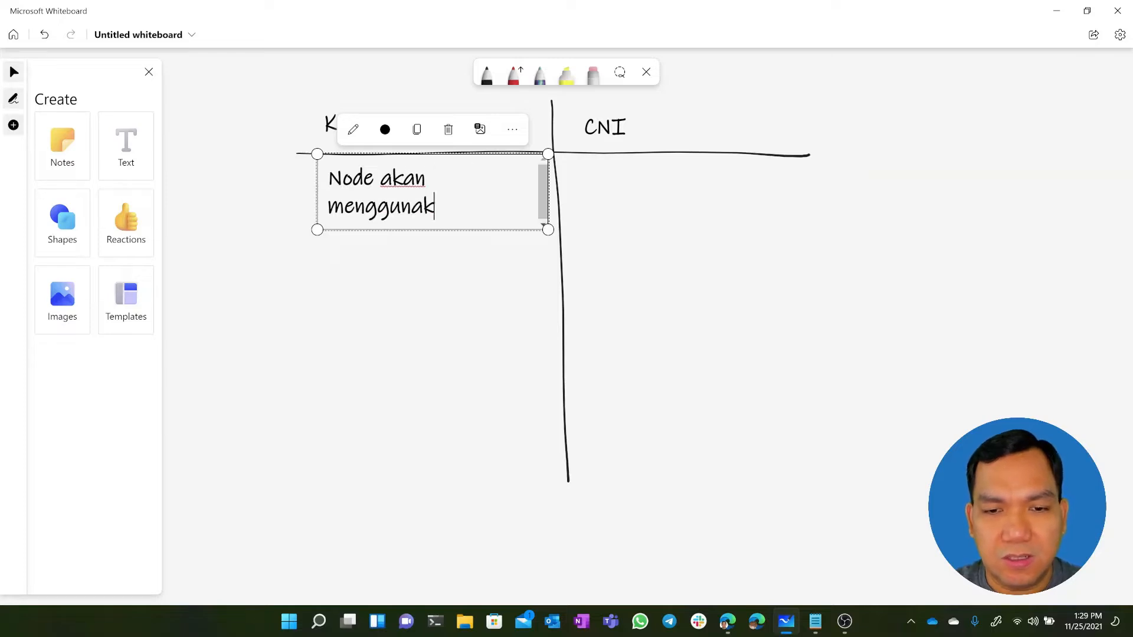
{"action": "type", "text": "an IP dari vnet"}
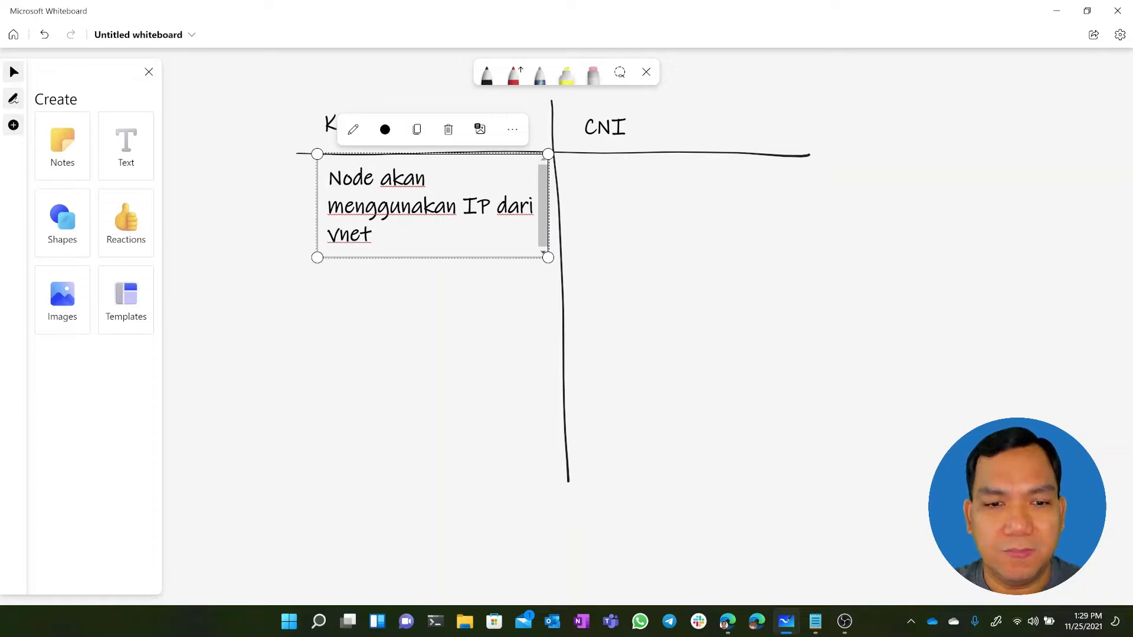
{"action": "type", "text": ", Po"}
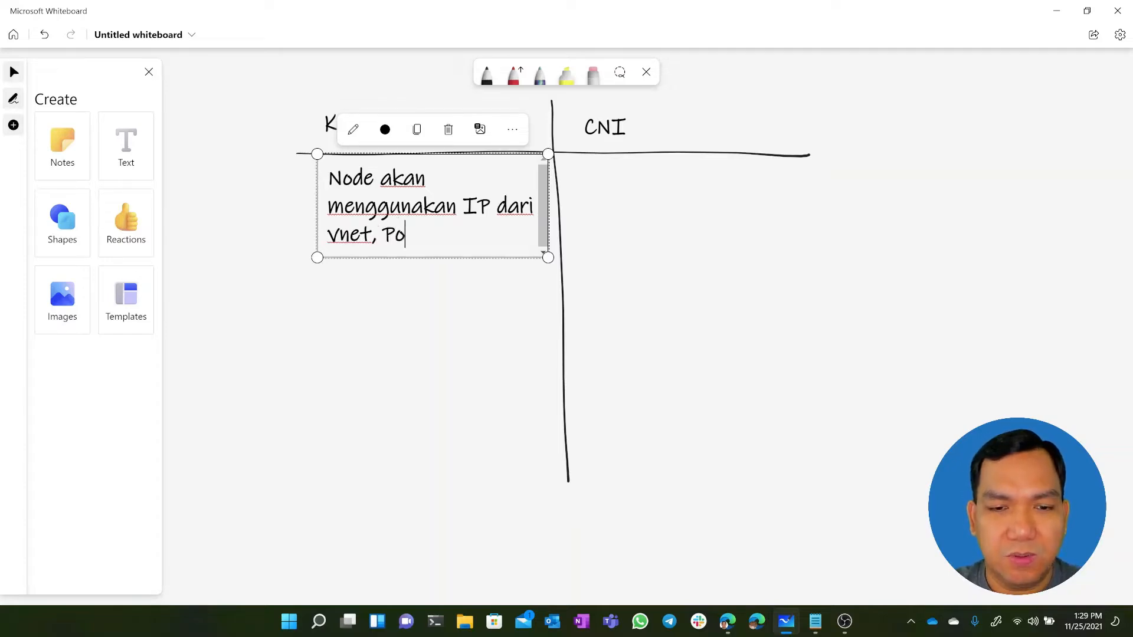
{"action": "type", "text": "d meng"}
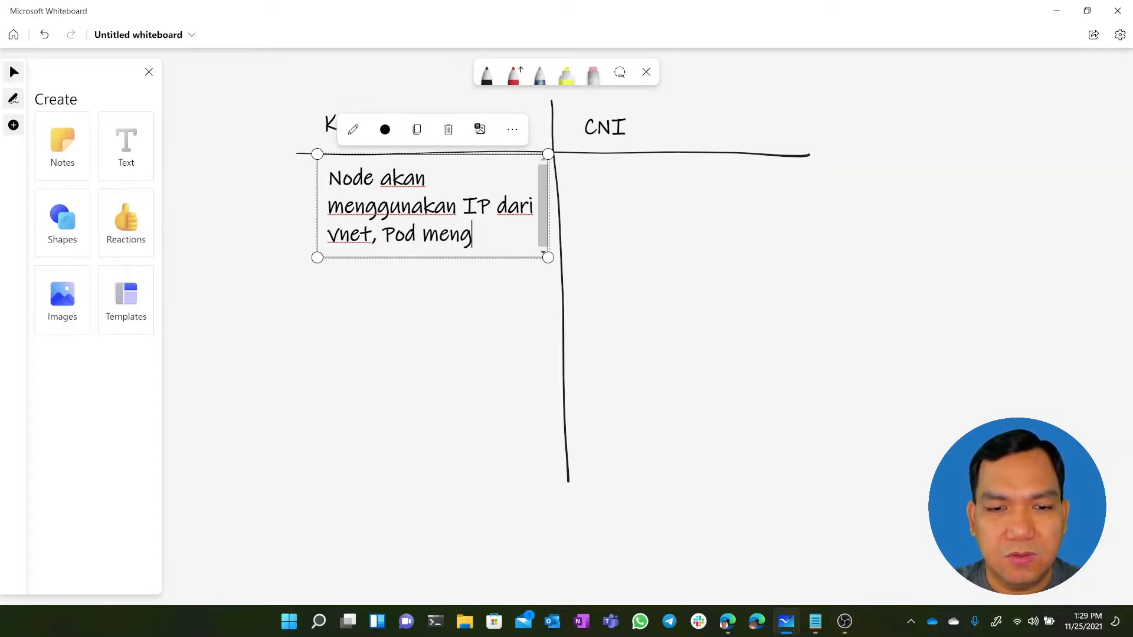
{"action": "type", "text": "gunakan "}
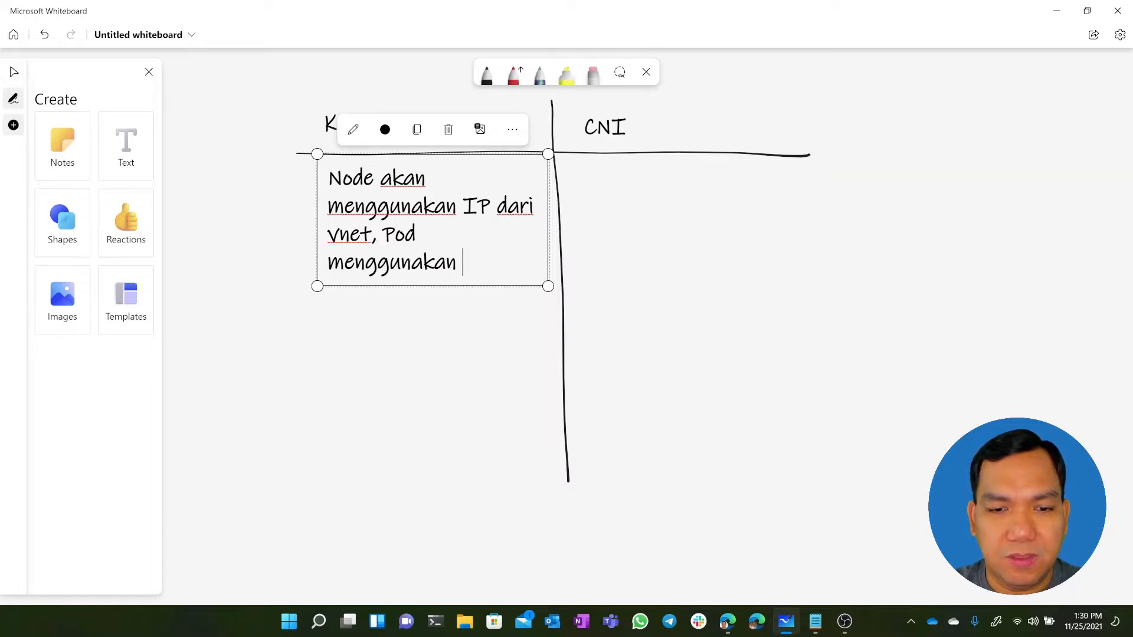
{"action": "type", "text": "IP dari kubenet"}
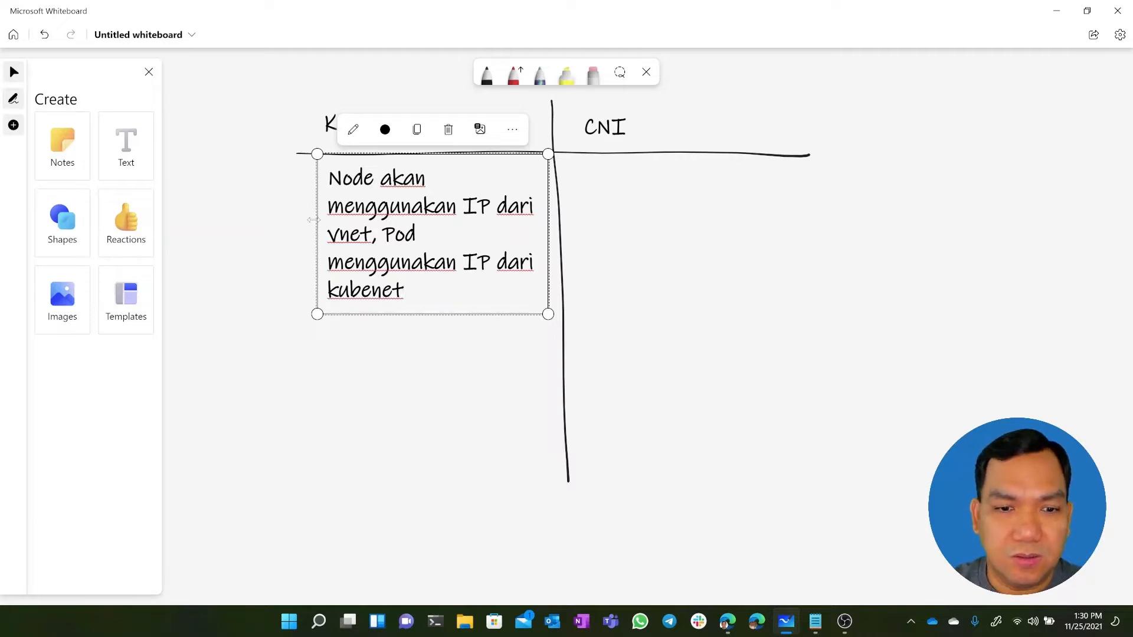
{"action": "left_click_drag", "start_coordinate": [305, 219], "coordinate": [242, 220]}
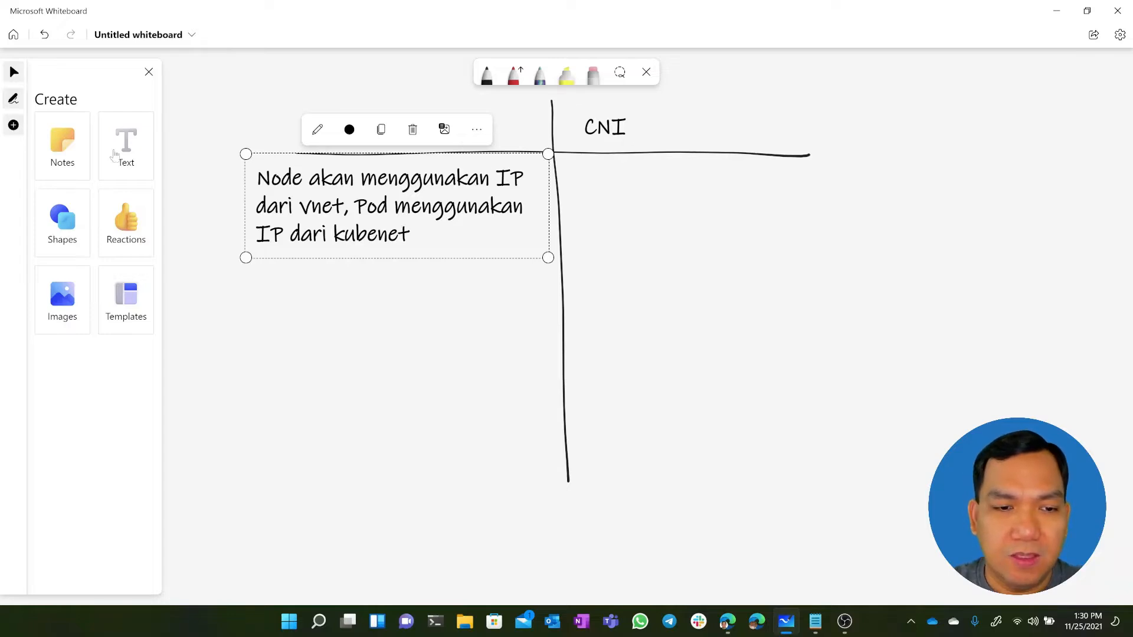
Add a text under the CNI heading reading "Node dan Pod akan menggunakan IP dari vnet"
{"action": "left_click", "coordinate": [134, 158]}
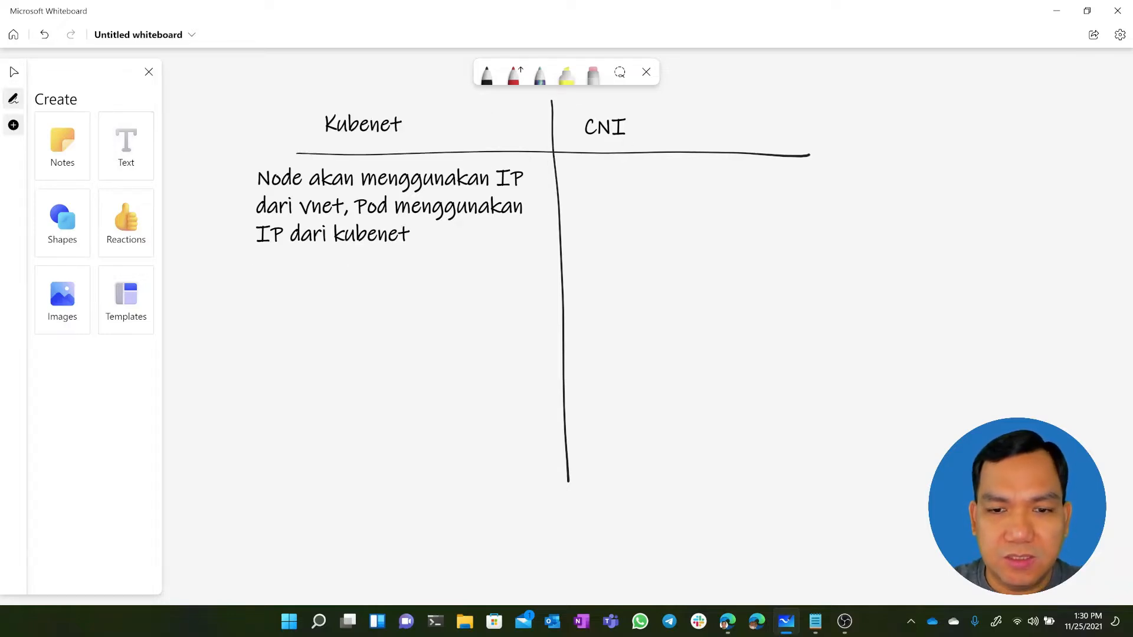
{"action": "left_click", "coordinate": [582, 172]}
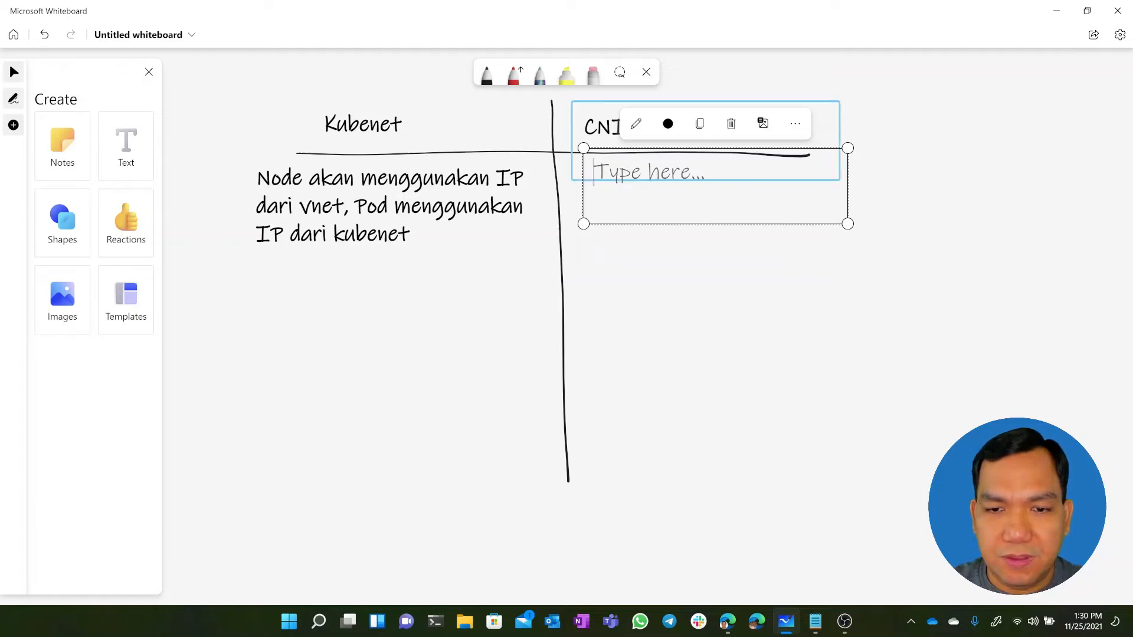
{"action": "type", "text": "Nod"}
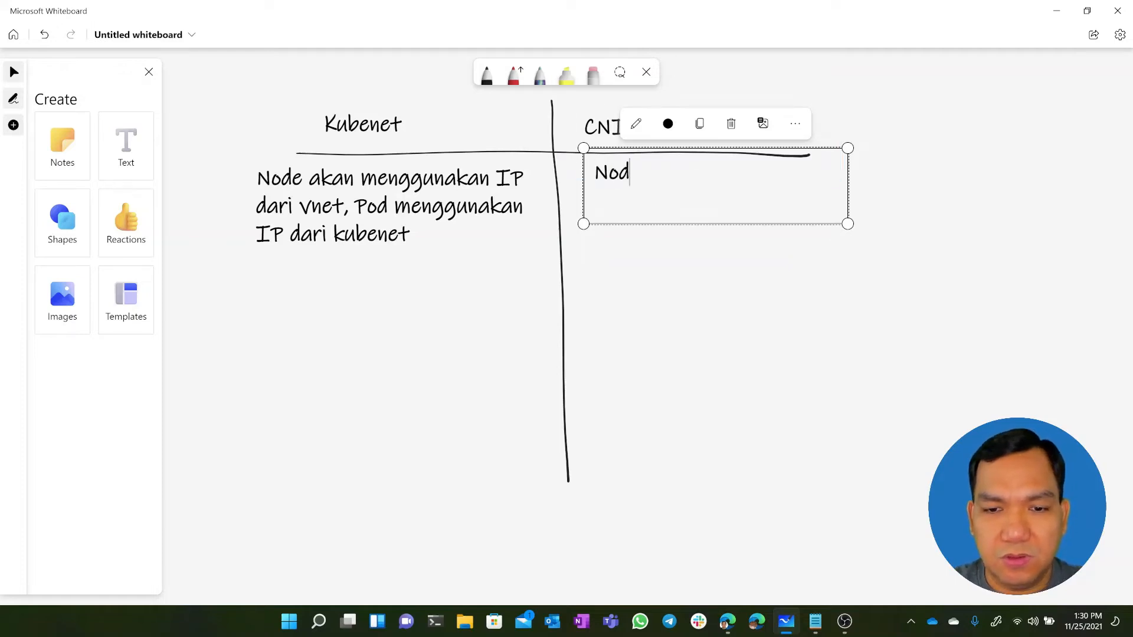
{"action": "type", "text": "e dan Pod akan "}
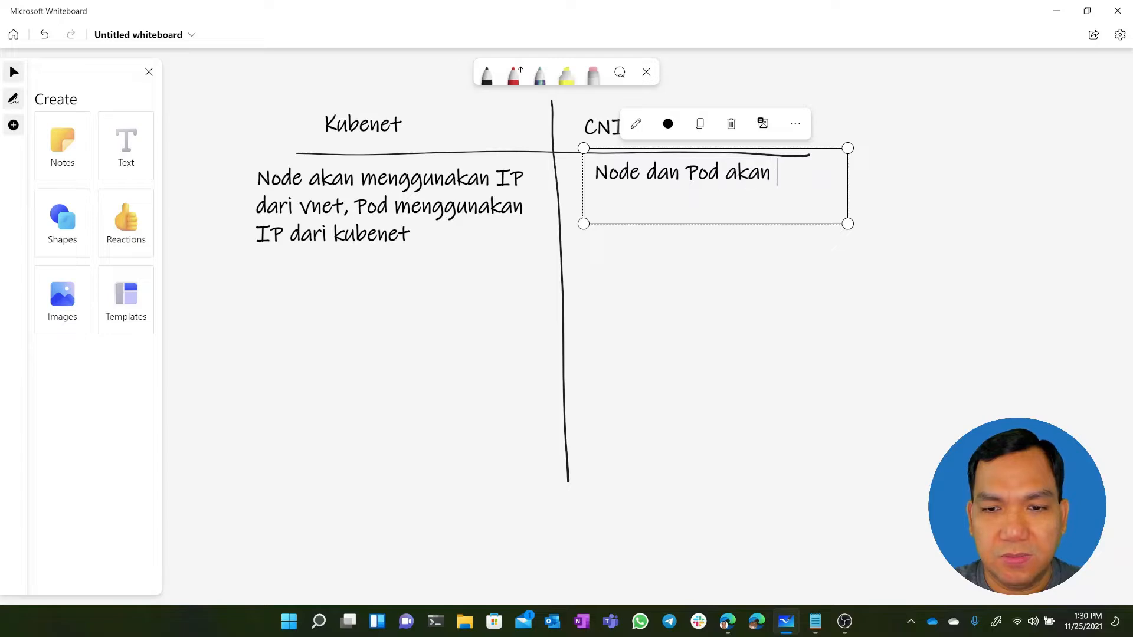
{"action": "type", "text": "menggunakan IP dari vnet"}
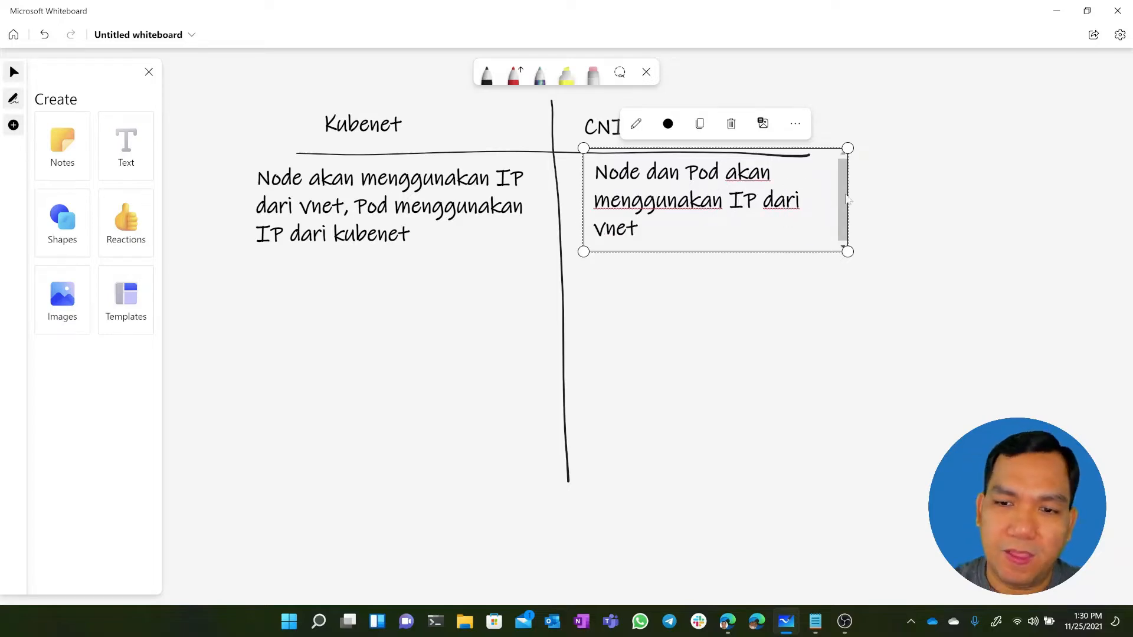
Widen the CNI description box so its text fits two lines and align it with the Kubenet description and CNI heading
{"action": "left_click", "coordinate": [865, 204]}
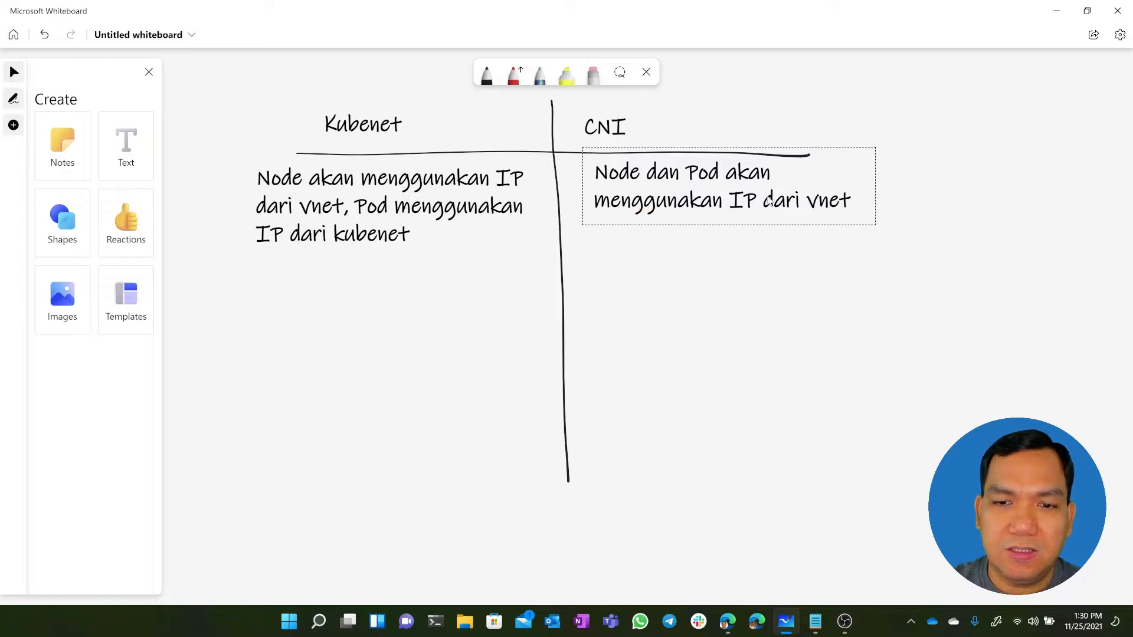
{"action": "left_click", "coordinate": [770, 201]}
{"action": "left_click_drag", "start_coordinate": [848, 152], "coordinate": [861, 192]}
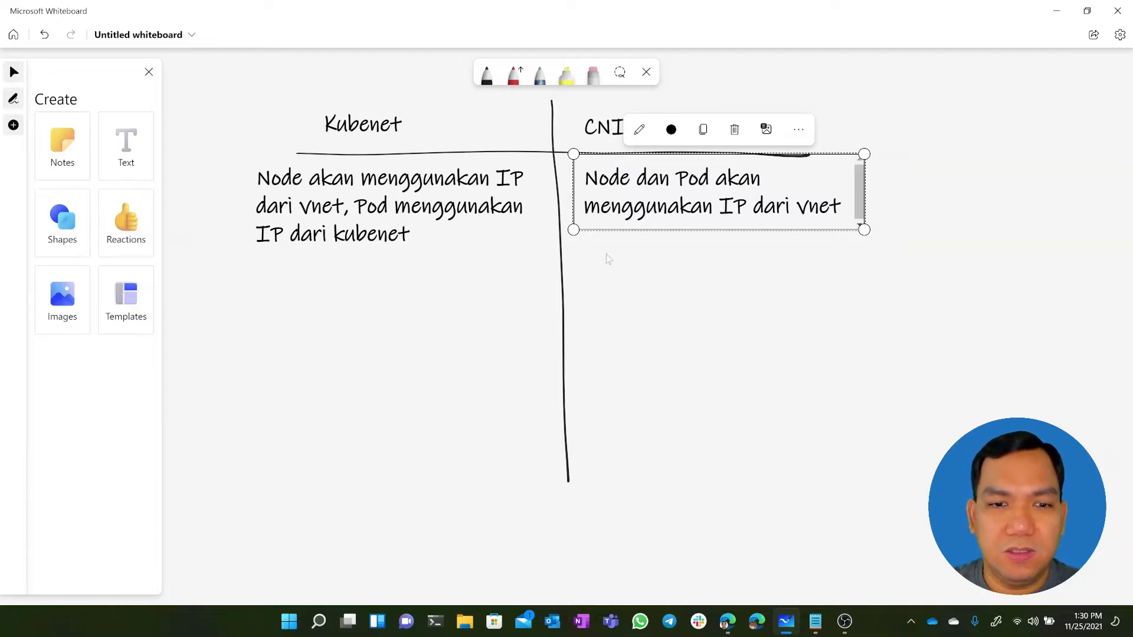
Add a second paragraph to the Kubenet description, after a blank line, reading "Pod mengakses network menggunakan NAT"
{"action": "left_click", "coordinate": [366, 219]}
{"action": "left_click", "coordinate": [416, 238]}
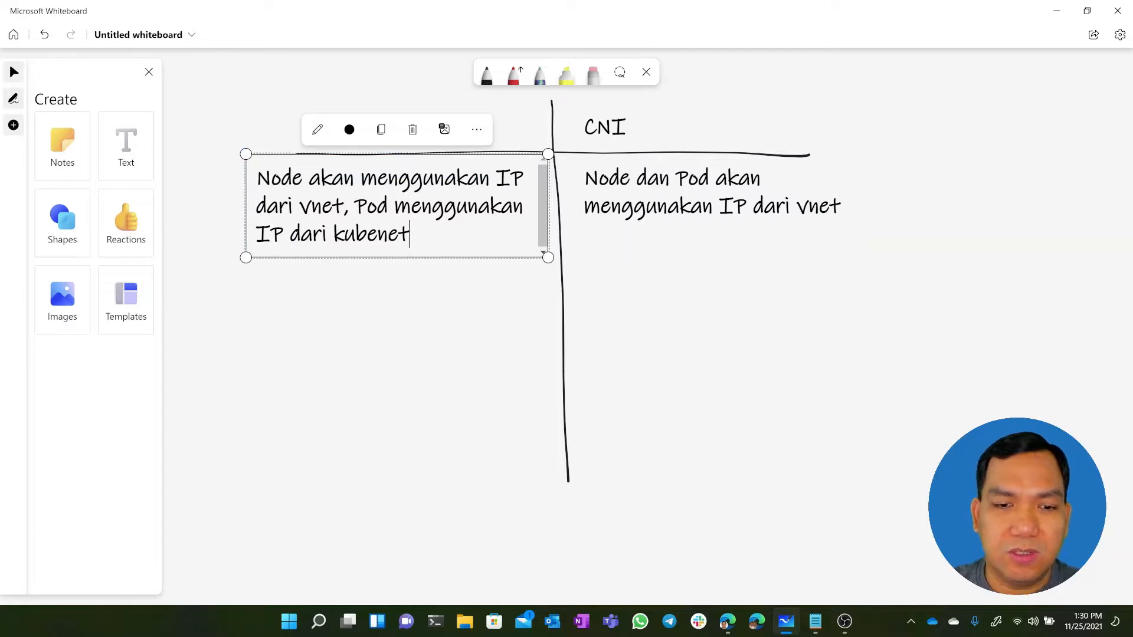
{"action": "key", "text": "Return"}
{"action": "key", "text": "Return"}
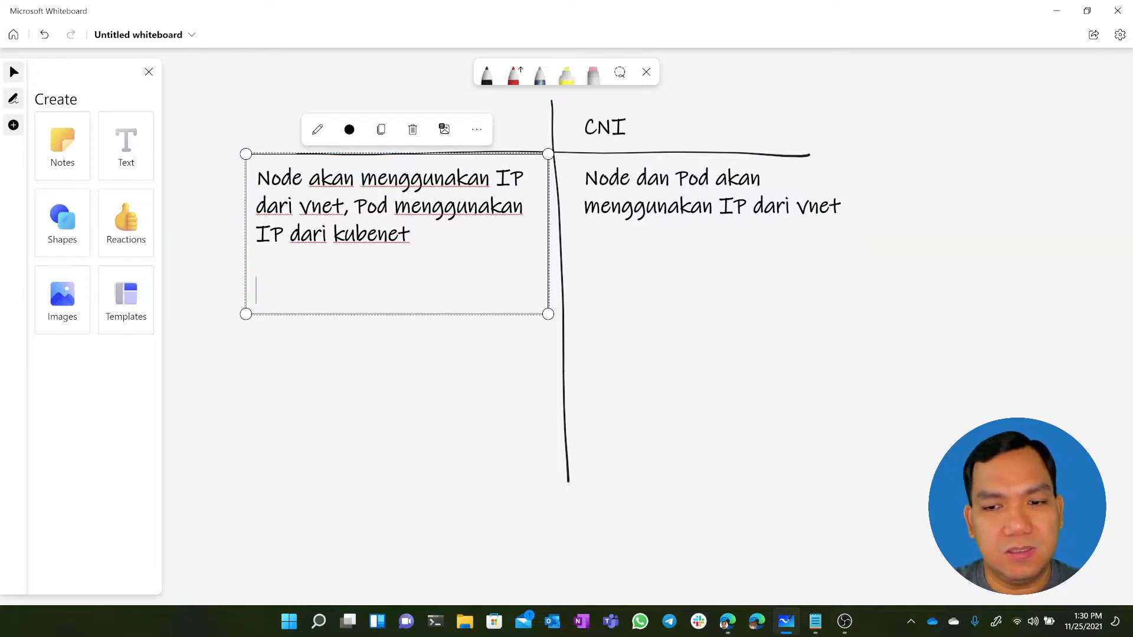
{"action": "type", "text": "Pod "}
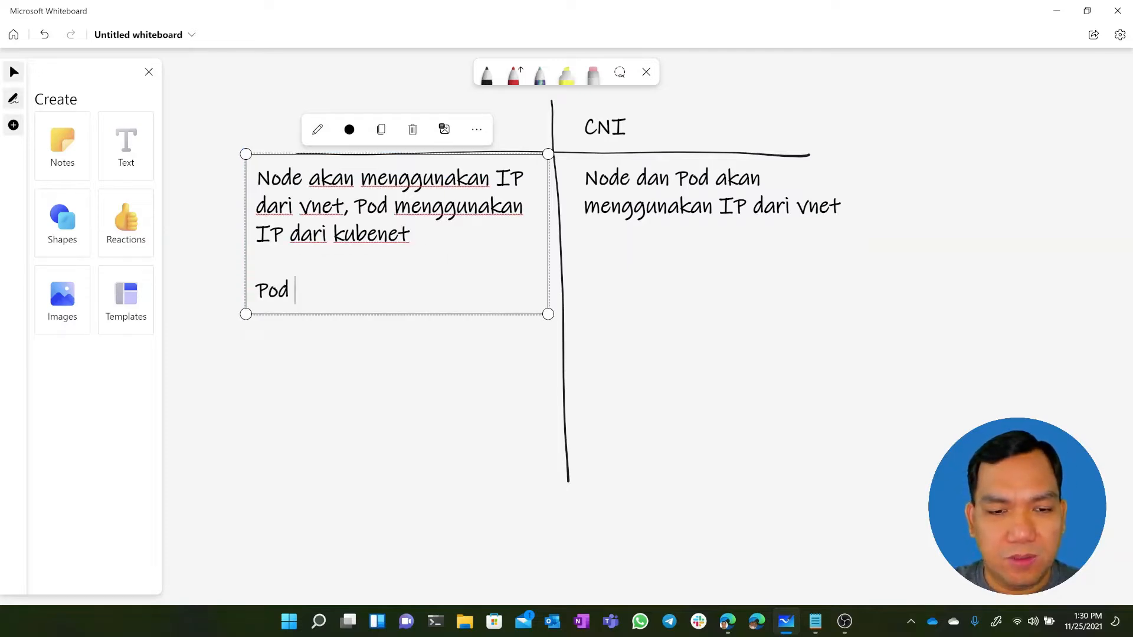
{"action": "type", "text": "men"}
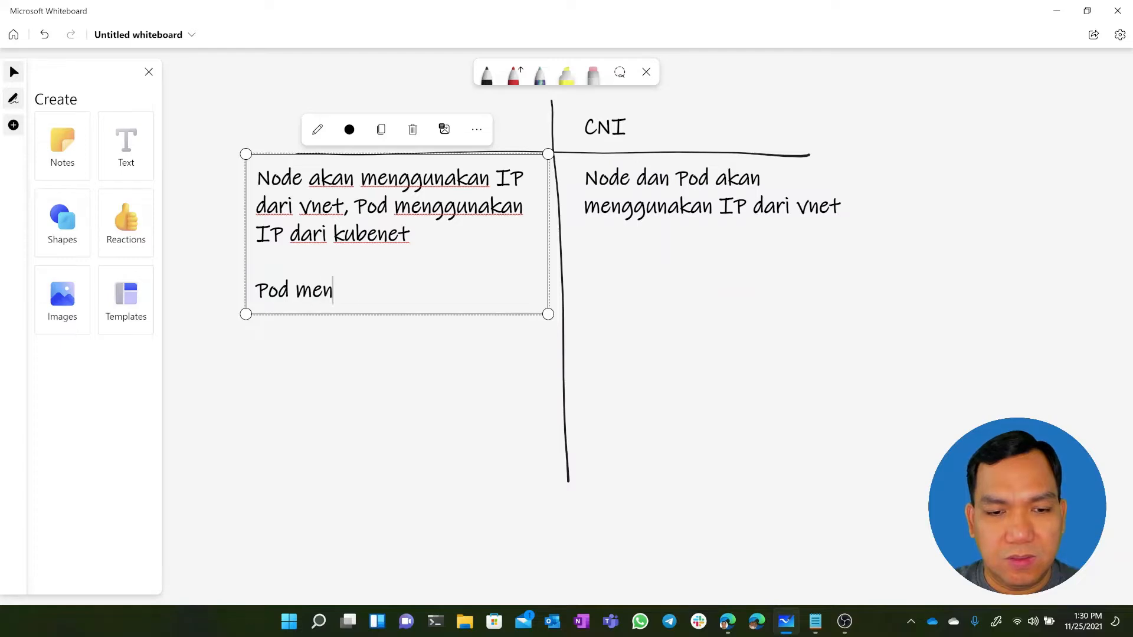
{"action": "type", "text": "gakses network menggunaka"}
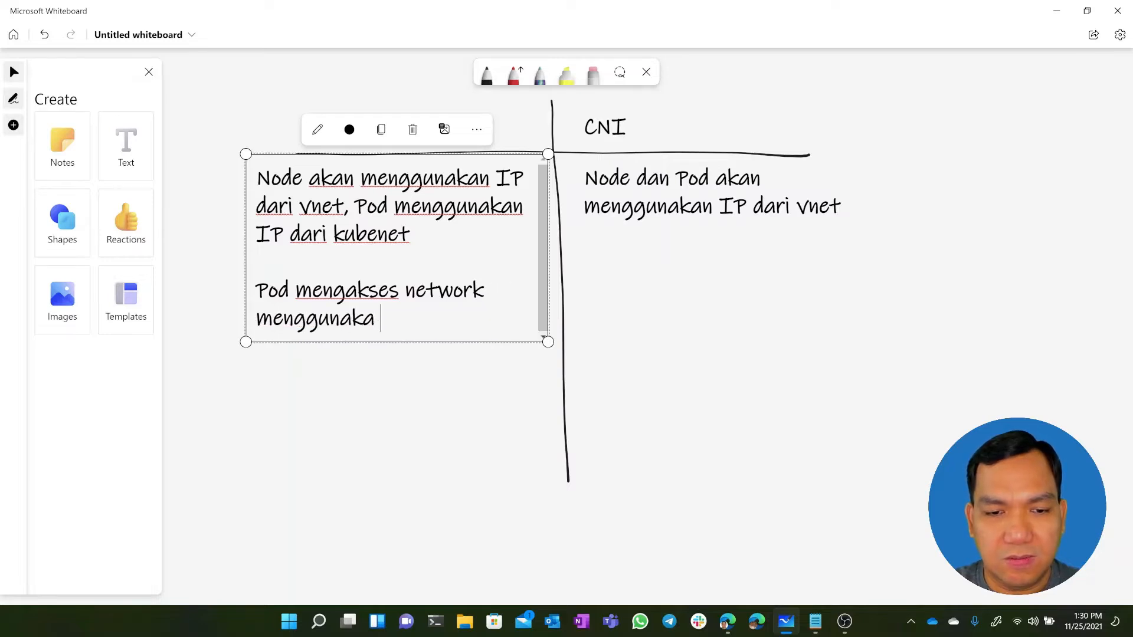
{"action": "type", "text": "n NAT"}
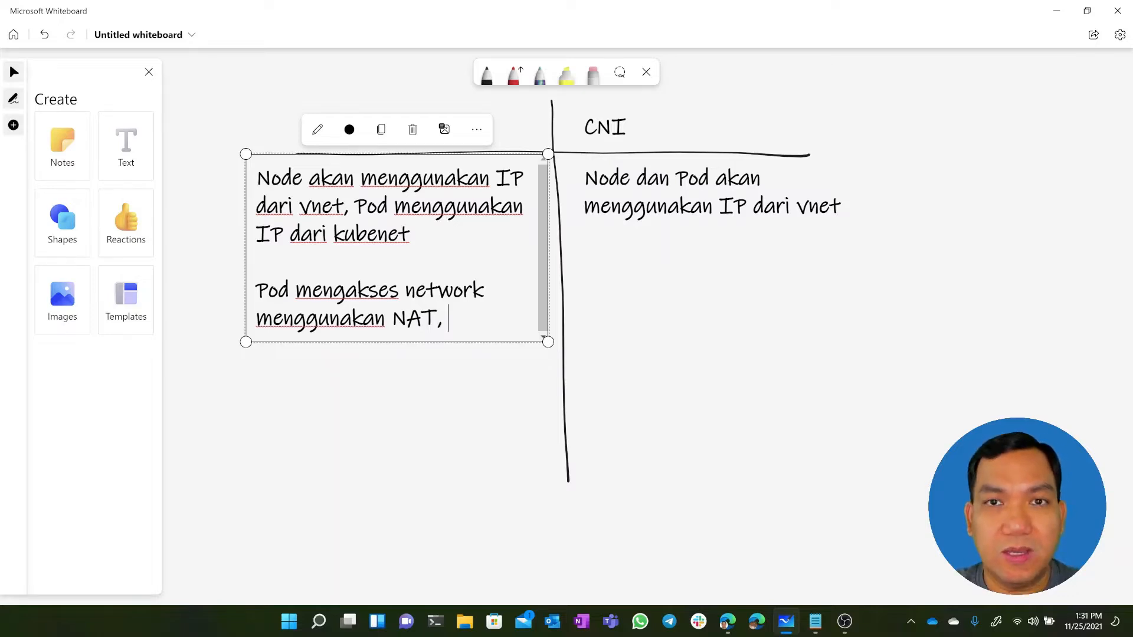
Extend the Kubenet description's NAT sentence with ", menggunakan IP dari Node", capitalizing "Node"
{"action": "type", "text": ", menggun"}
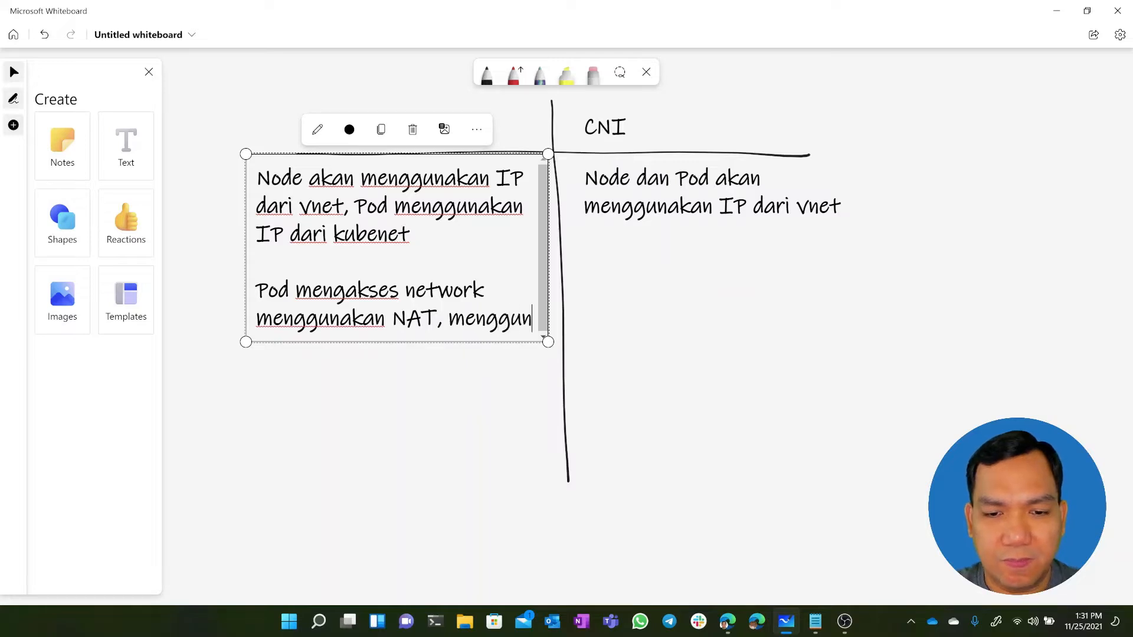
{"action": "type", "text": "akan IP dari node"}
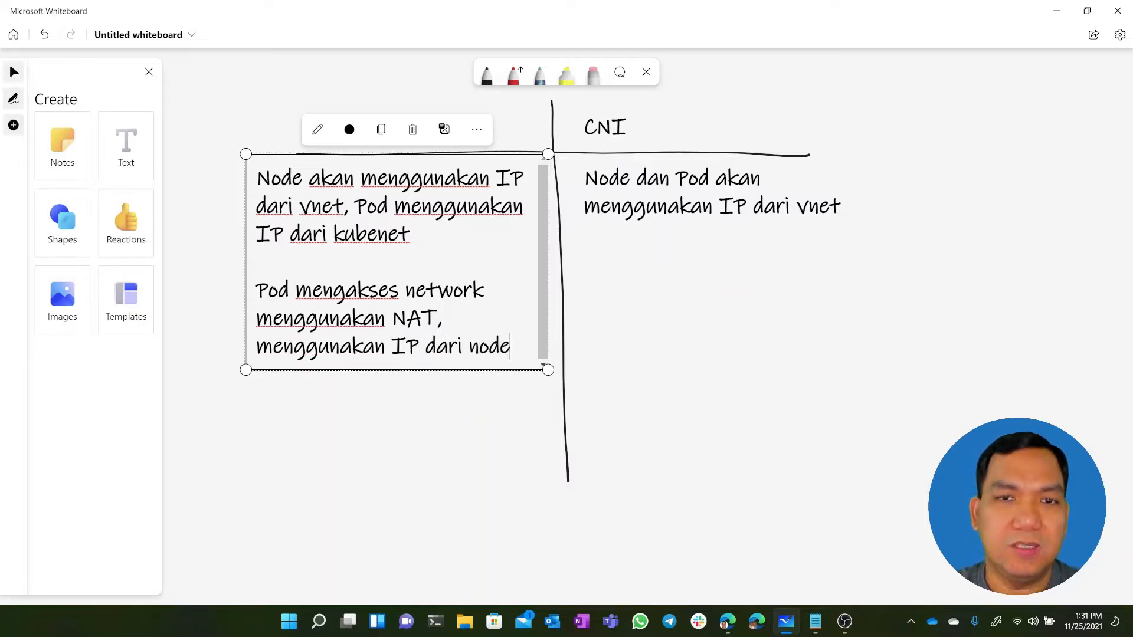
{"action": "key", "text": "BackSpace"}
{"action": "key", "text": "BackSpace"}
{"action": "key", "text": "BackSpace"}
{"action": "key", "text": "BackSpace"}
{"action": "type", "text": "Node"}
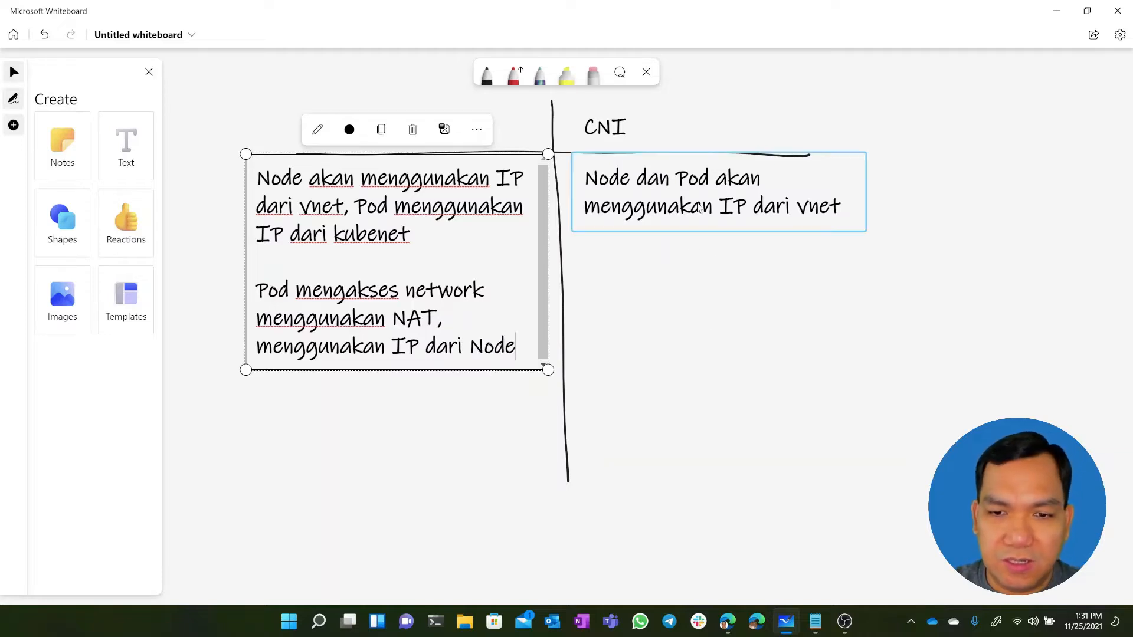
Add a second paragraph to the CNI description, after a blank line, reading "Pod mengakses network tanpa NAT, menggunakan IP dari Pod"
{"action": "left_click", "coordinate": [785, 213]}
{"action": "left_click", "coordinate": [809, 212]}
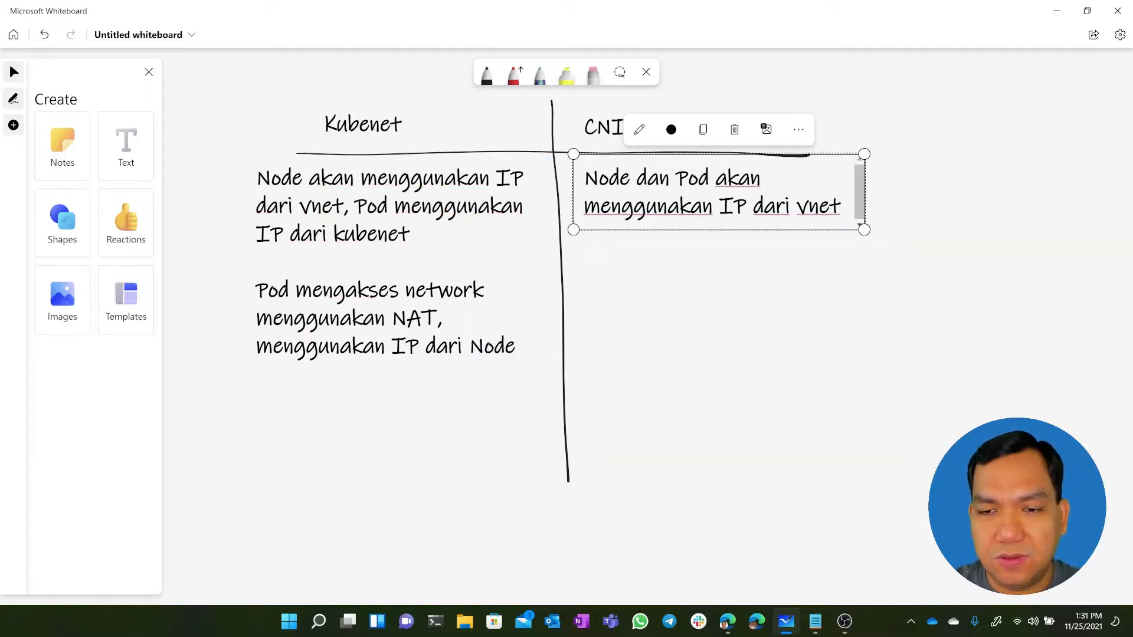
{"action": "key", "text": "Return"}
{"action": "key", "text": "Return"}
{"action": "type", "text": "Pod mengakses "}
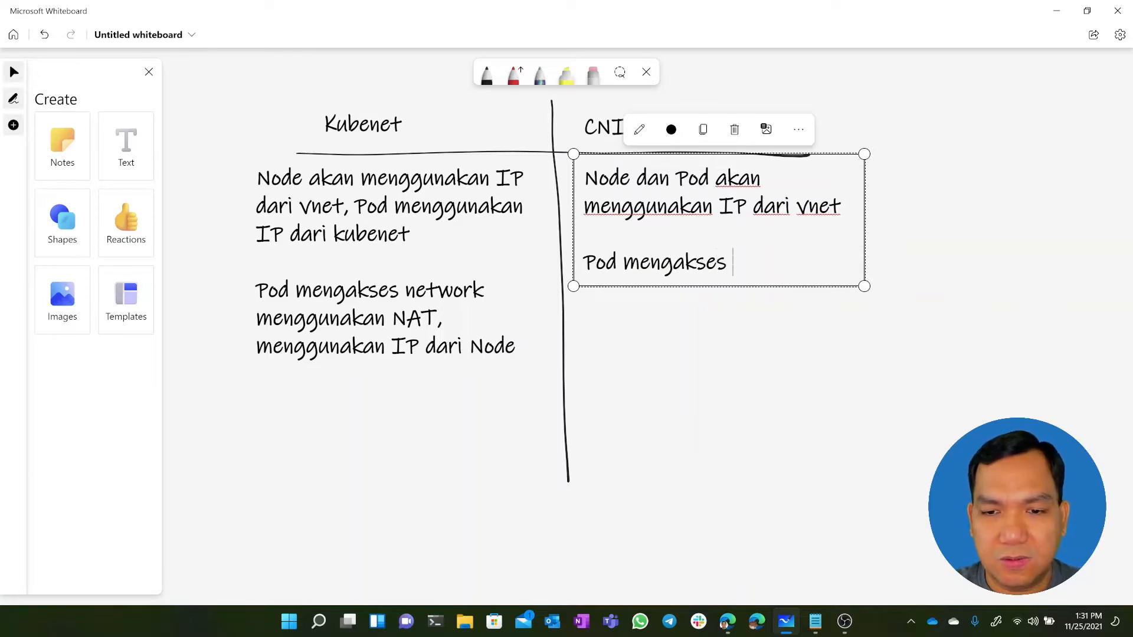
{"action": "type", "text": "network"}
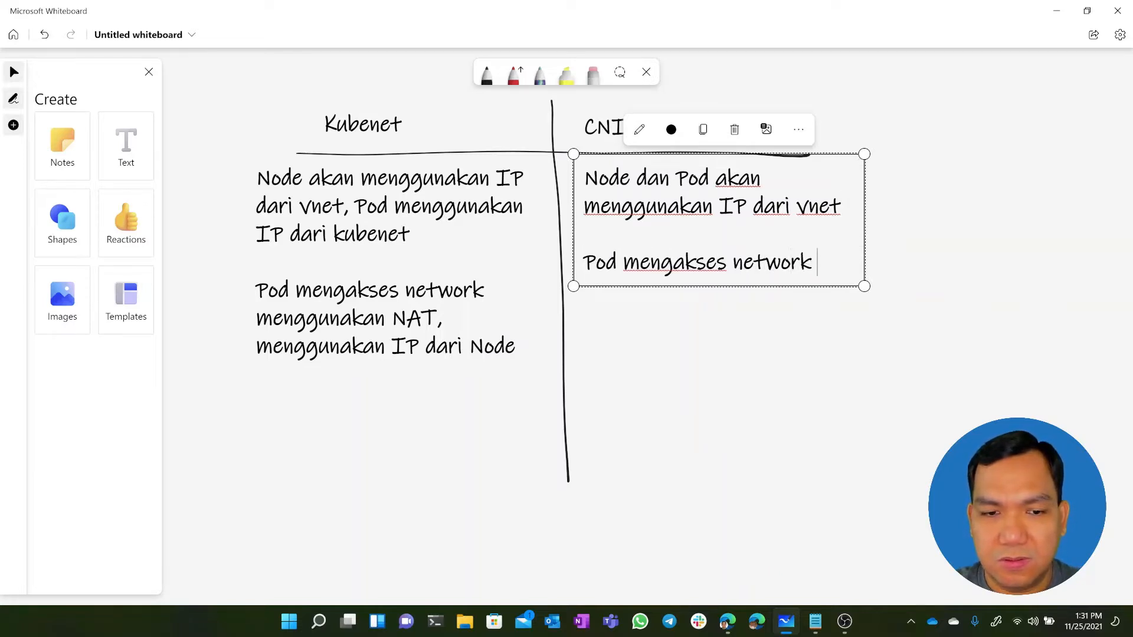
{"action": "type", "text": " tanpa NAT, menggunakan IP dari Pod"}
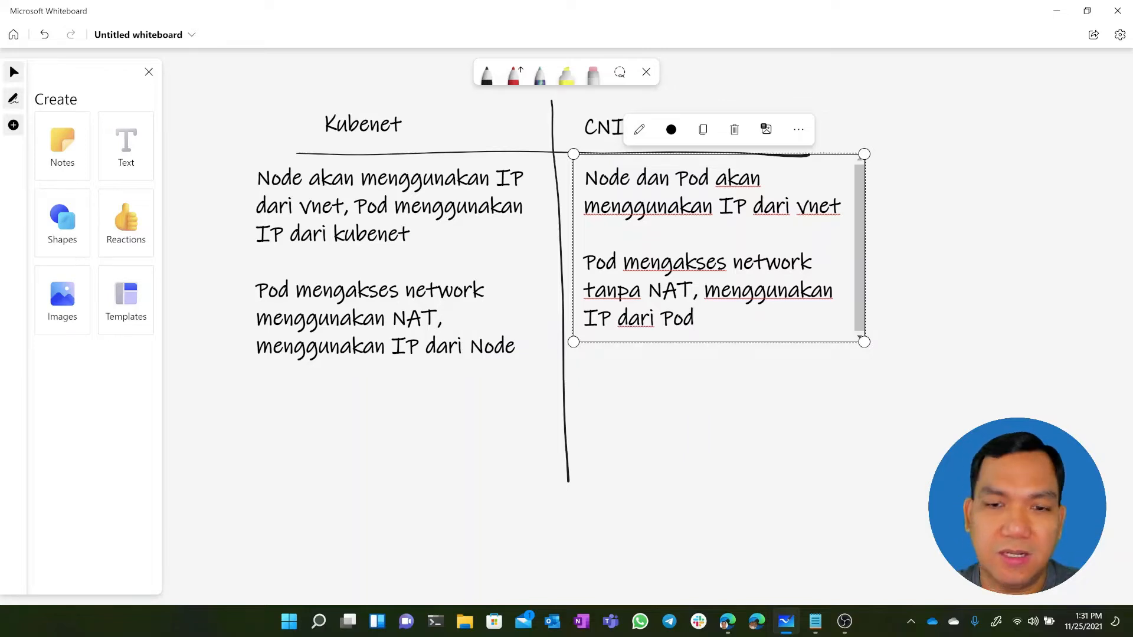
Add a third paragraph to the CNI description, after a blank line, reading "Bisa menggunakan App Gateway sebagai Ingress Controller. AGIC."
{"action": "key", "text": "Return"}
{"action": "key", "text": "Return"}
{"action": "type", "text": "bisa"}
{"action": "key", "text": "BackSpace"}
{"action": "key", "text": "BackSpace"}
{"action": "key", "text": "BackSpace"}
{"action": "key", "text": "BackSpace"}
{"action": "type", "text": "B"}
{"action": "key", "text": "BackSpace"}
{"action": "key", "text": "BackSpace"}
{"action": "type", "text": "Bisa menggu"}
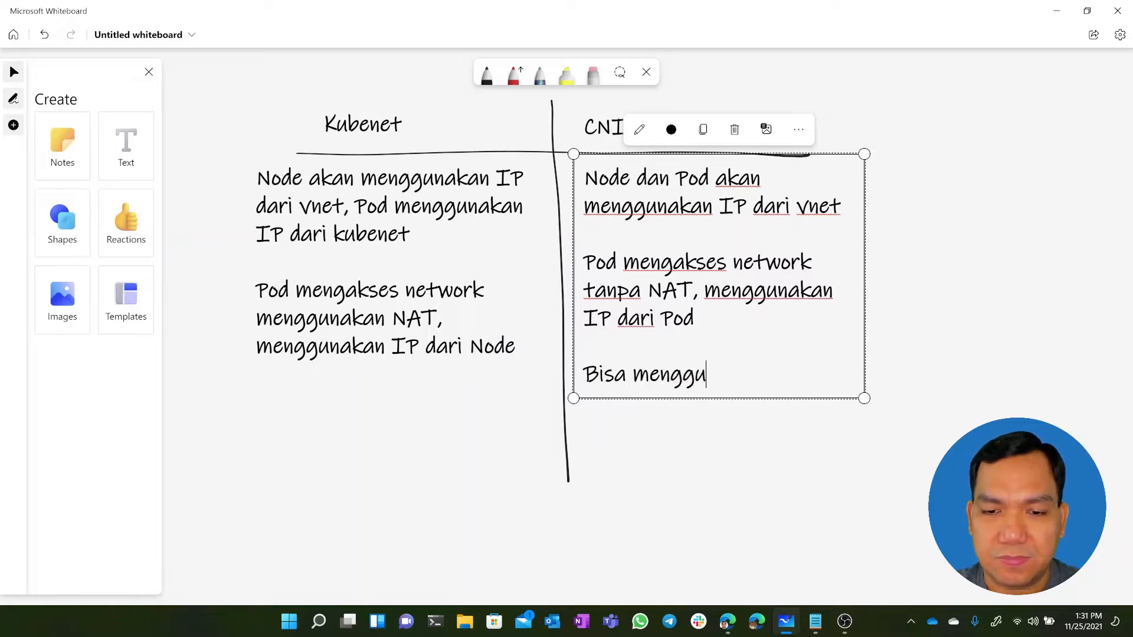
{"action": "type", "text": "nakan App"}
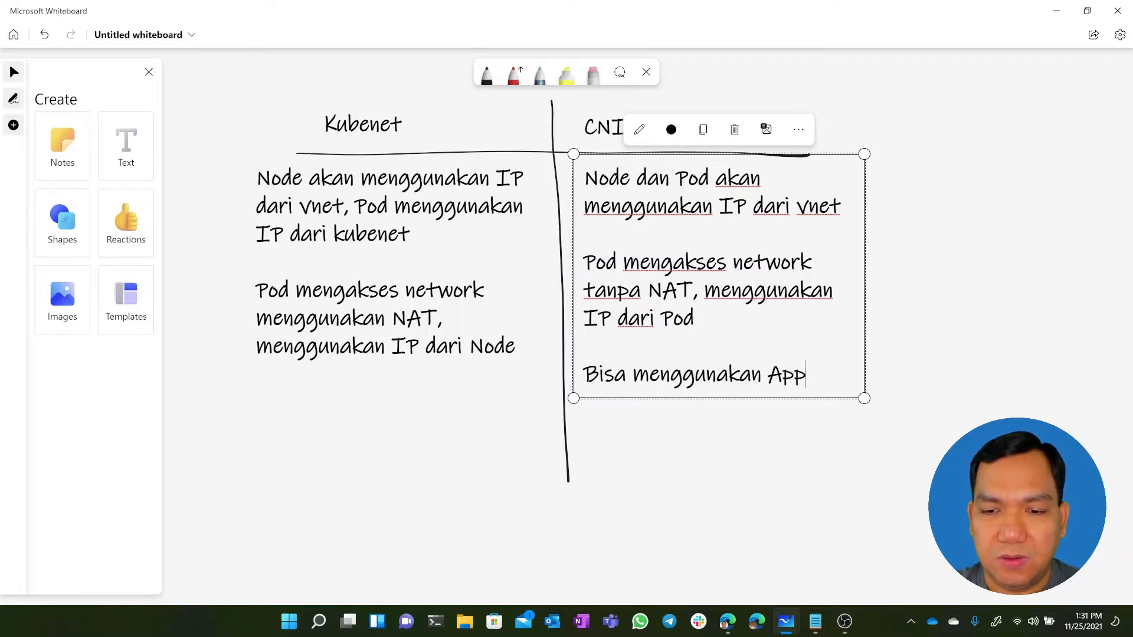
{"action": "type", "text": " Gateway seba"}
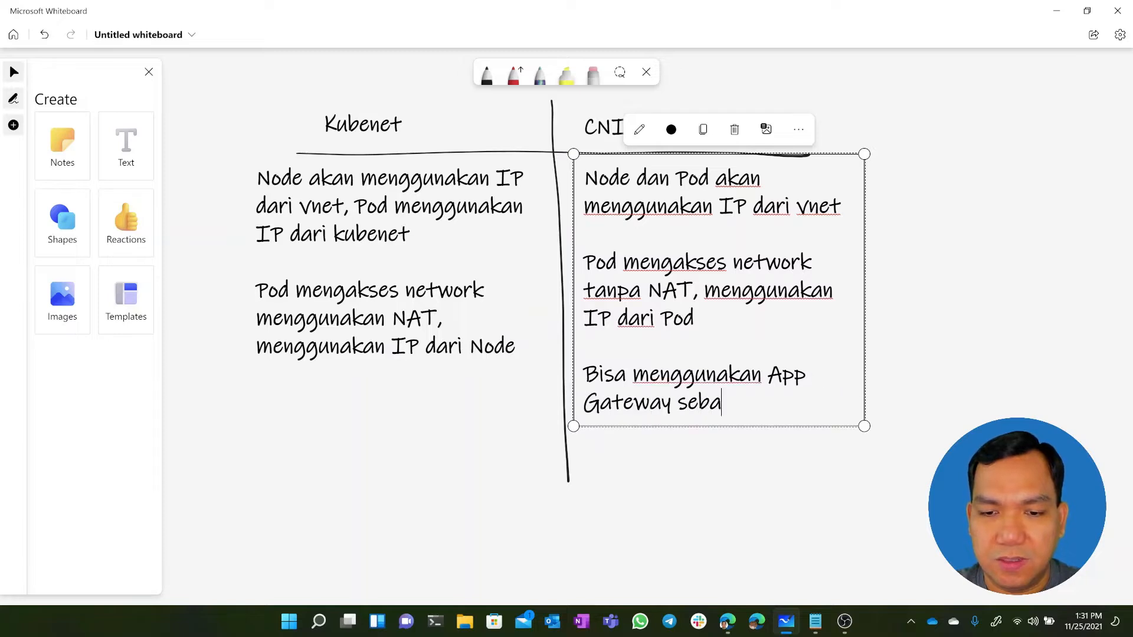
{"action": "type", "text": "gai Ingress "}
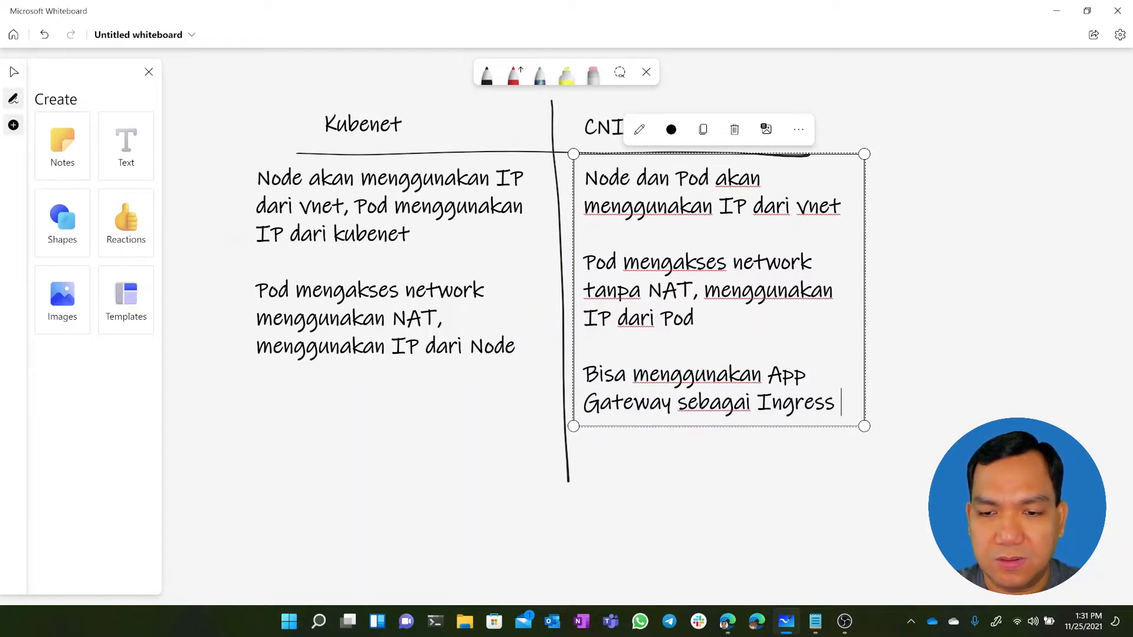
{"action": "type", "text": "Controller (A"}
{"action": "key", "text": "BackSpace"}
{"action": "type", "text": ". "}
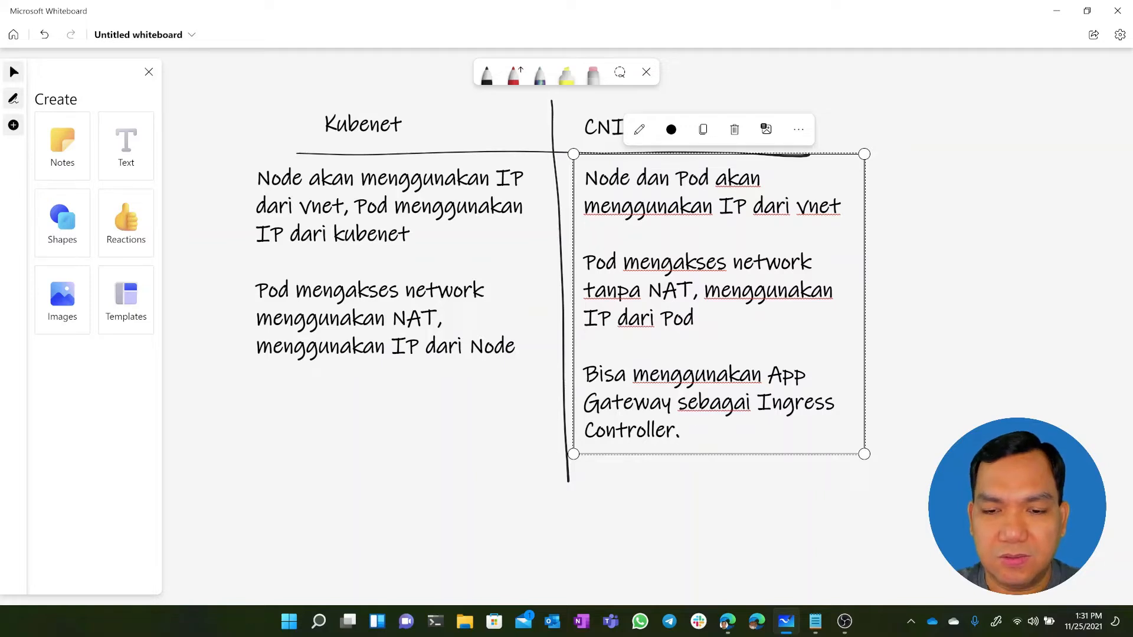
{"action": "type", "text": "AGIC."}
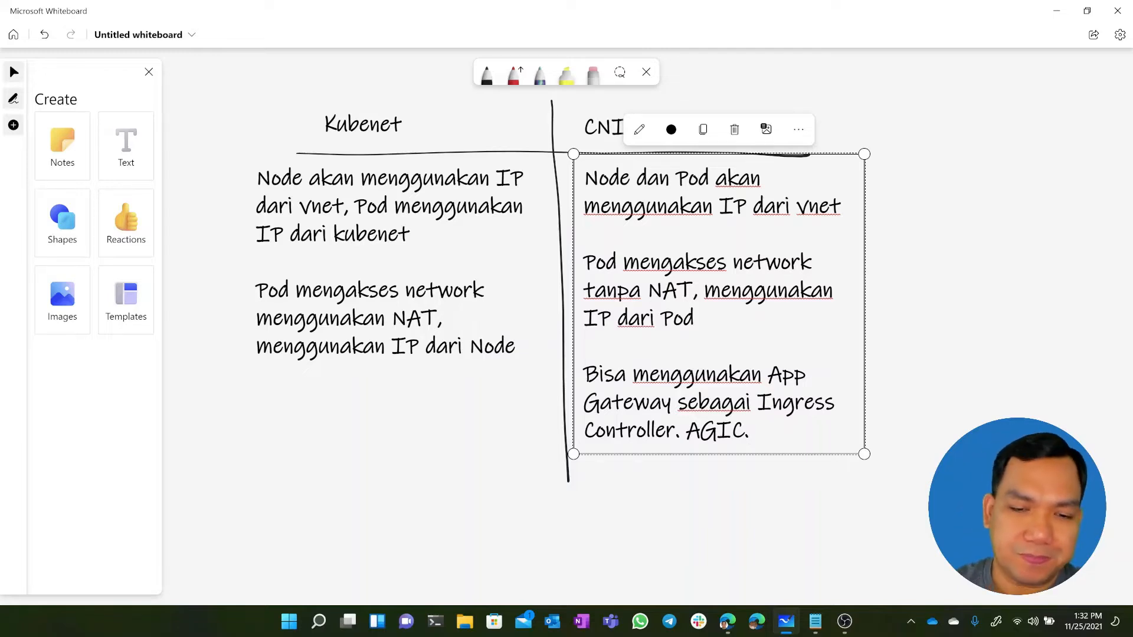
Widen the CNI description box and add a fourth paragraph, after a blank line, reading "Bisa menggunaan network policy dari Azure"
{"action": "left_click", "coordinate": [524, 352]}
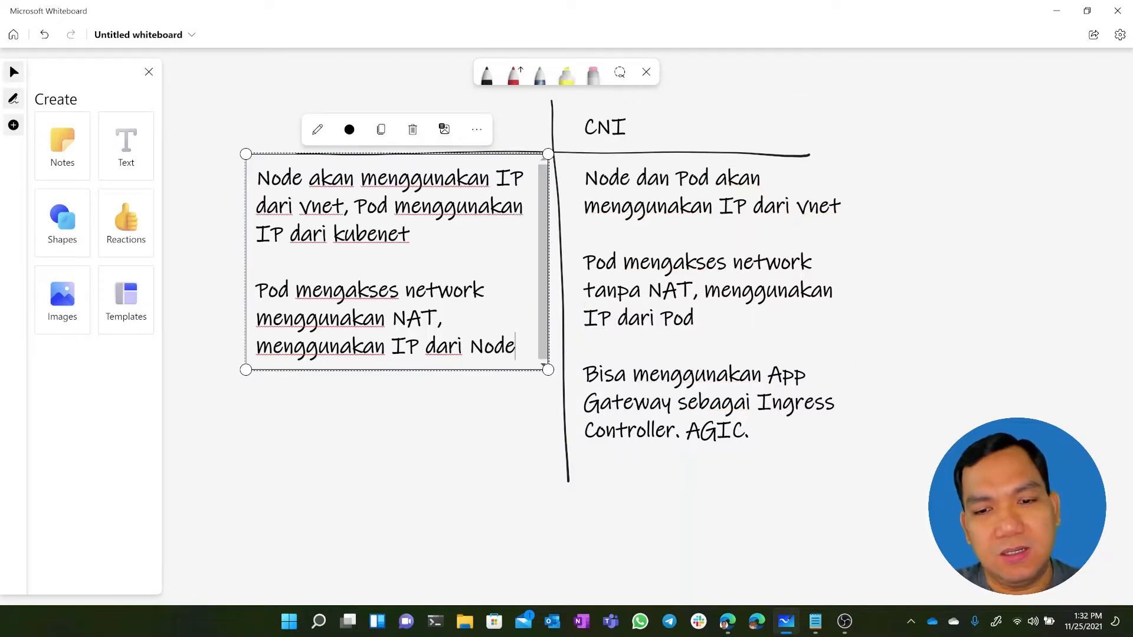
{"action": "left_click", "coordinate": [793, 433]}
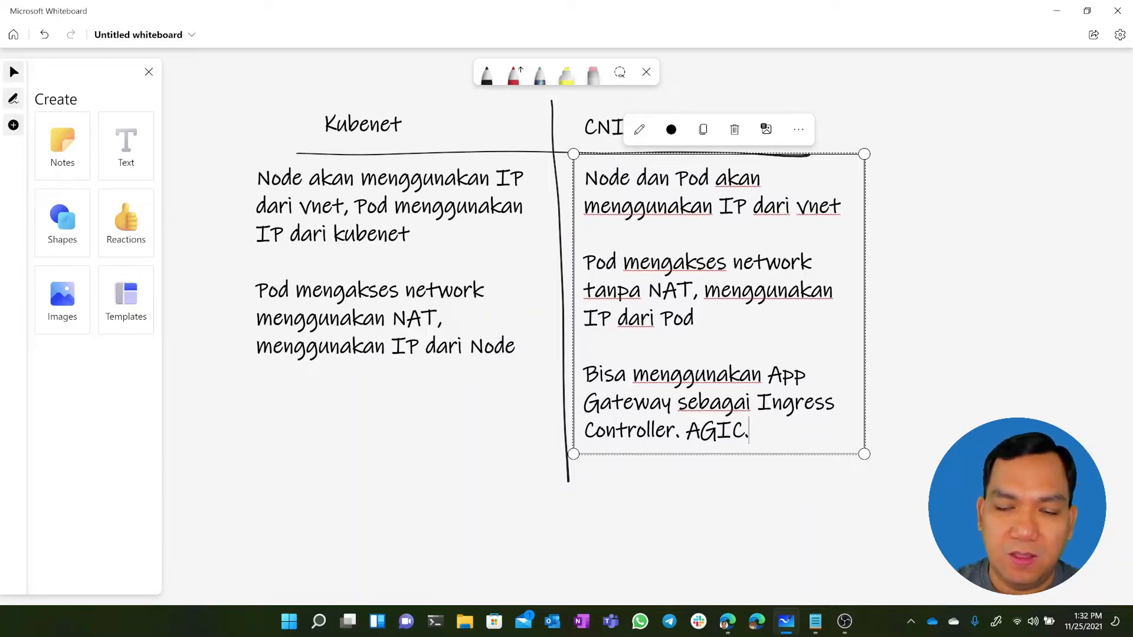
{"action": "left_click_drag", "start_coordinate": [868, 294], "coordinate": [915, 297]}
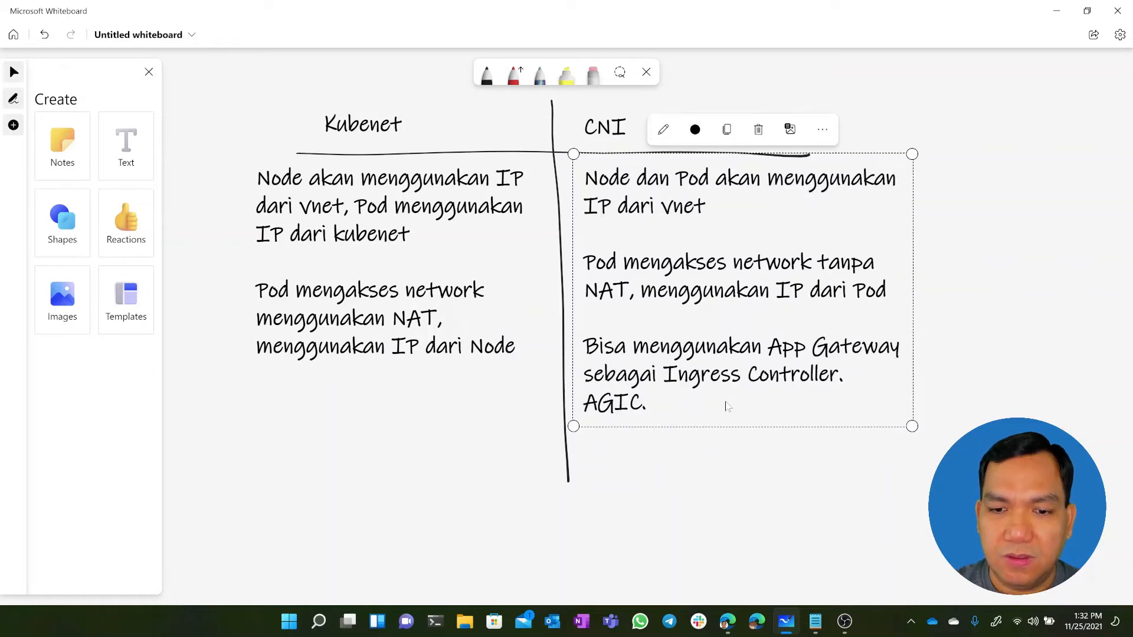
{"action": "key", "text": "Return"}
{"action": "key", "text": "Return"}
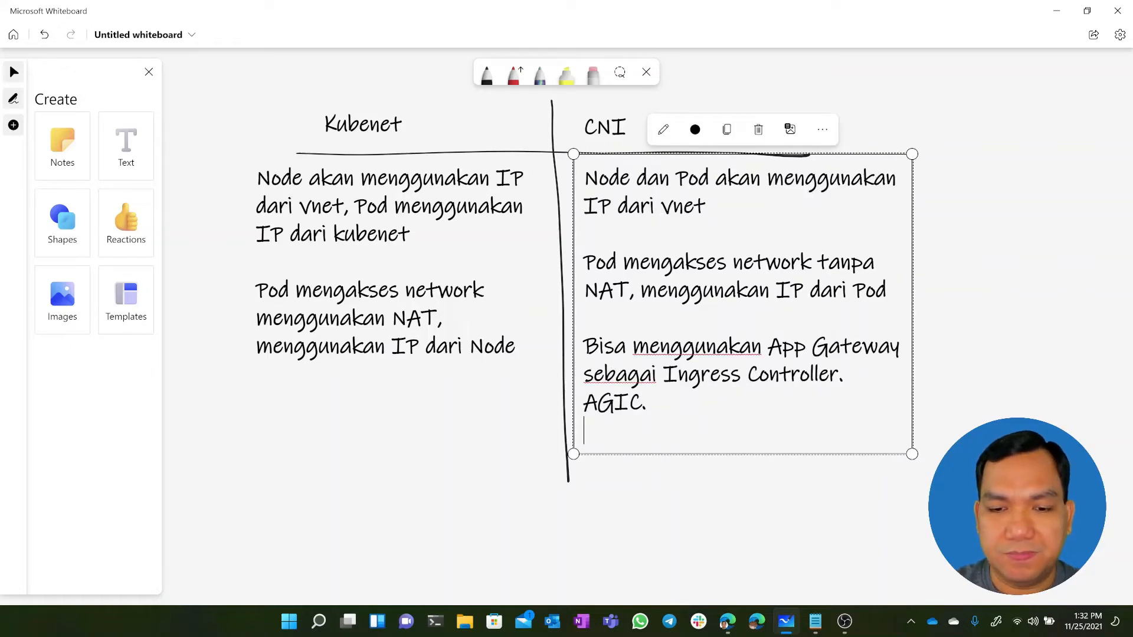
{"action": "type", "text": "Bisa menggunaan "}
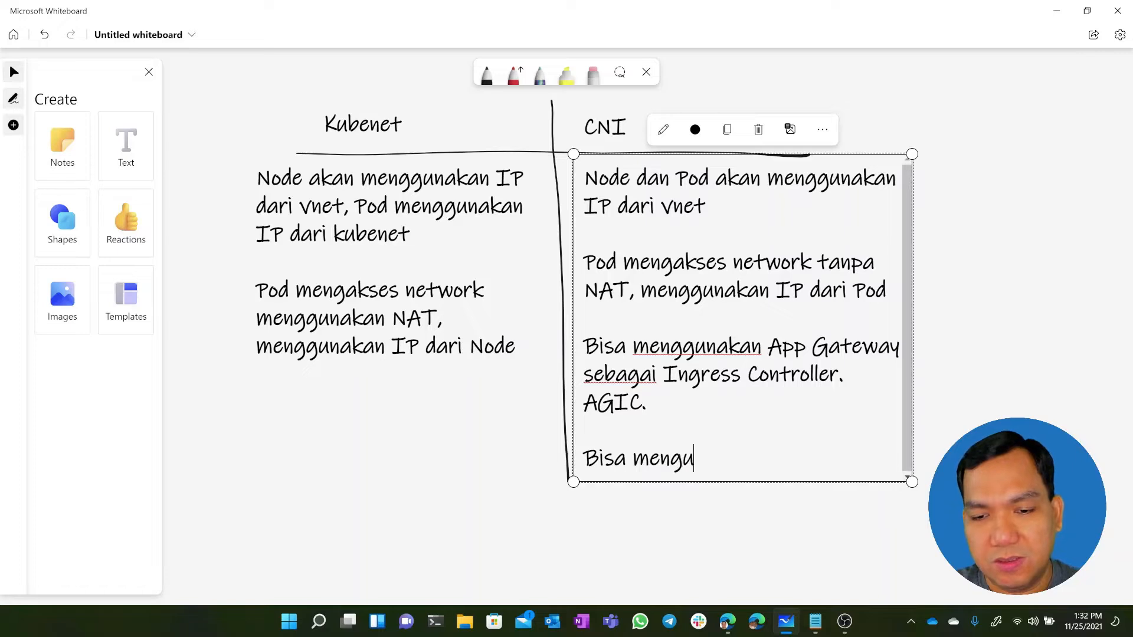
{"action": "type", "text": "net"}
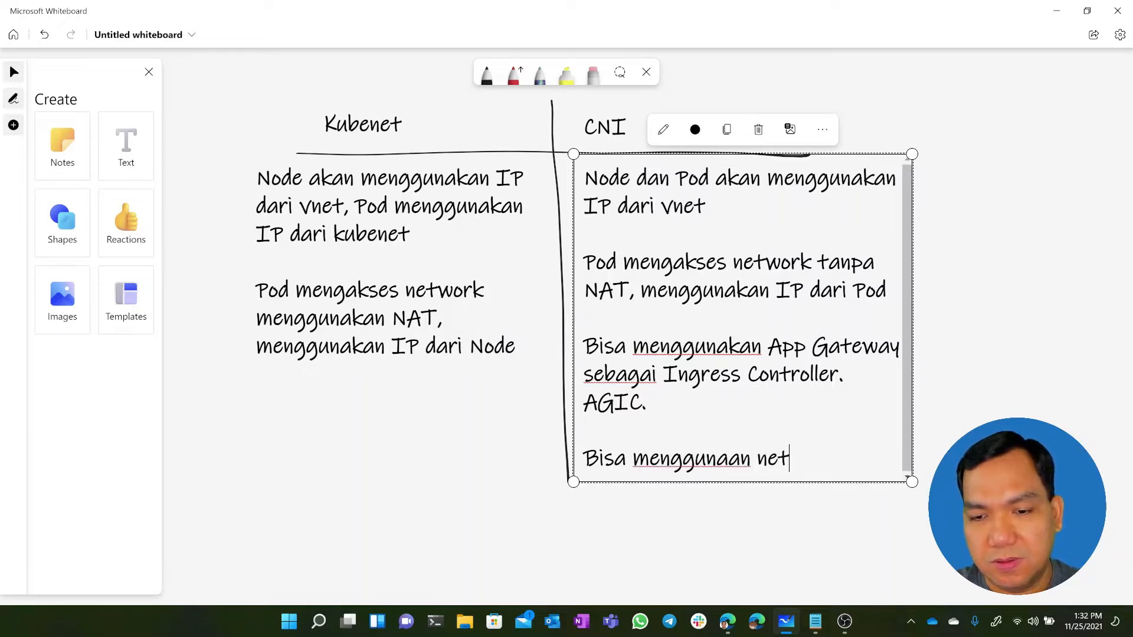
{"action": "type", "text": "work policy d"}
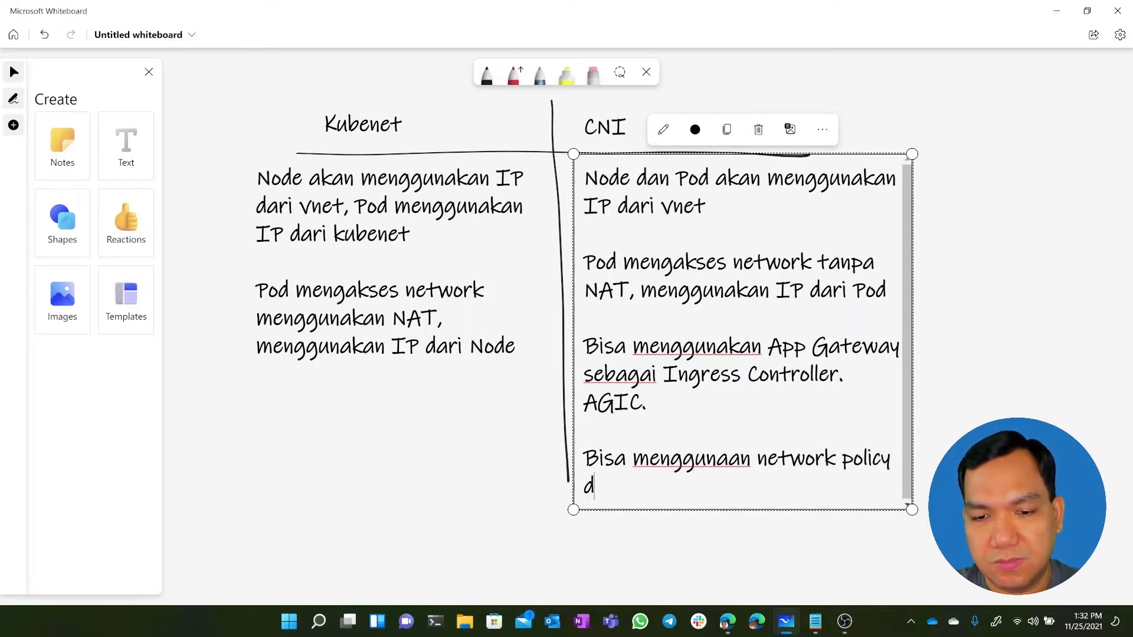
{"action": "type", "text": "ari Azure"}
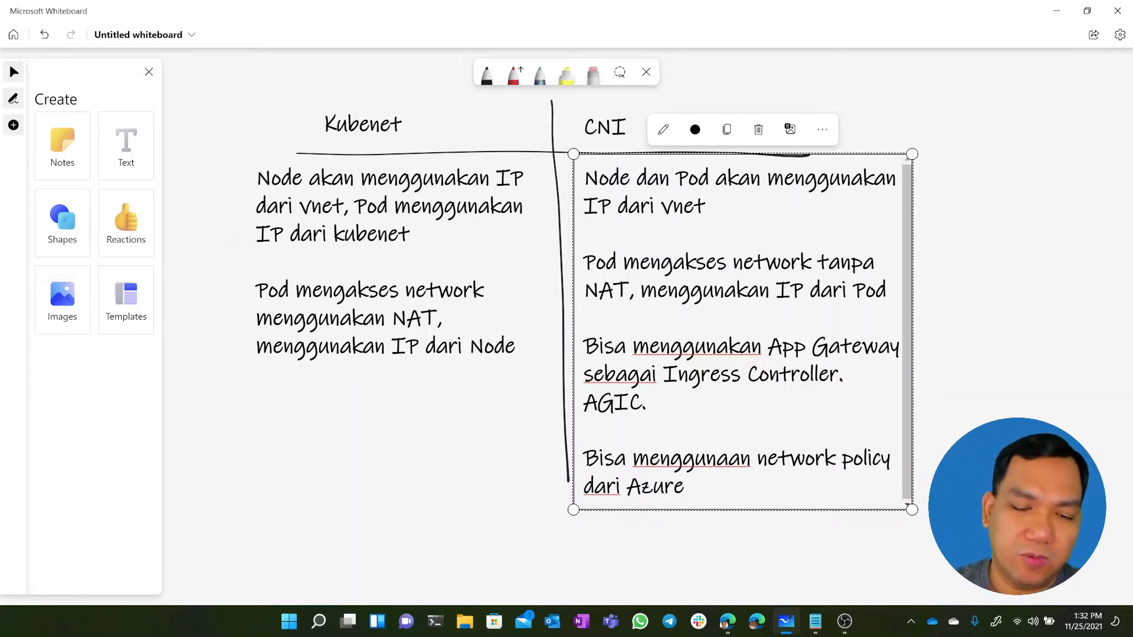
Add a third paragraph to the Kubenet description reading "Tidak bisa menggunakan Azure network policy. Alternatif bisa pakai Calico.", and close the Create panel
{"action": "left_click", "coordinate": [524, 353]}
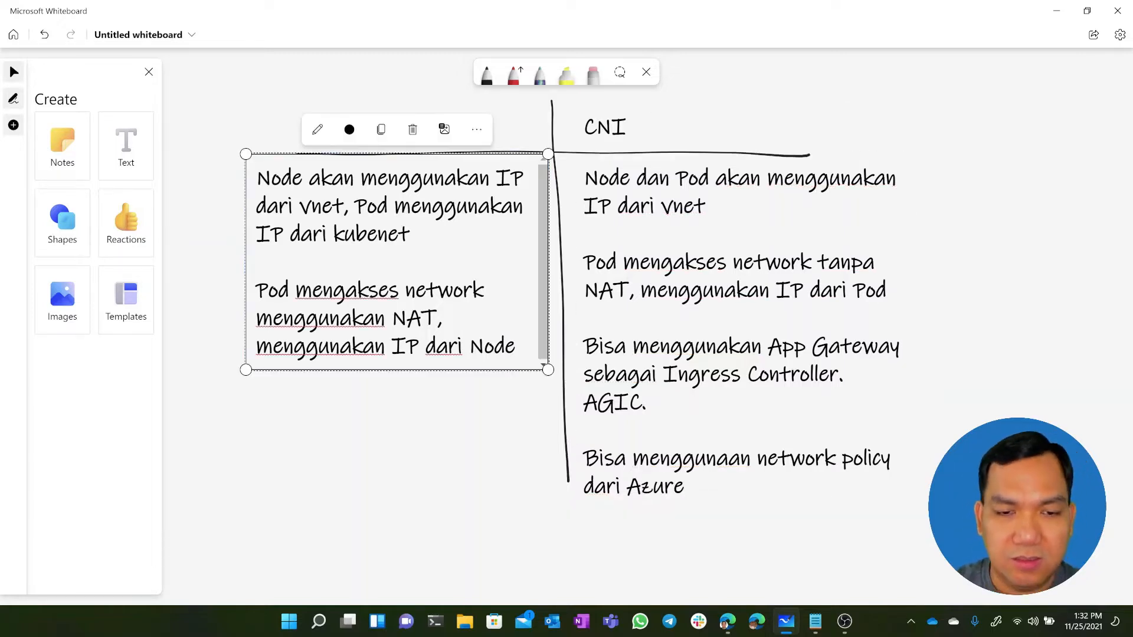
{"action": "key", "text": "Return"}
{"action": "key", "text": "Return"}
{"action": "type", "text": "Tida"}
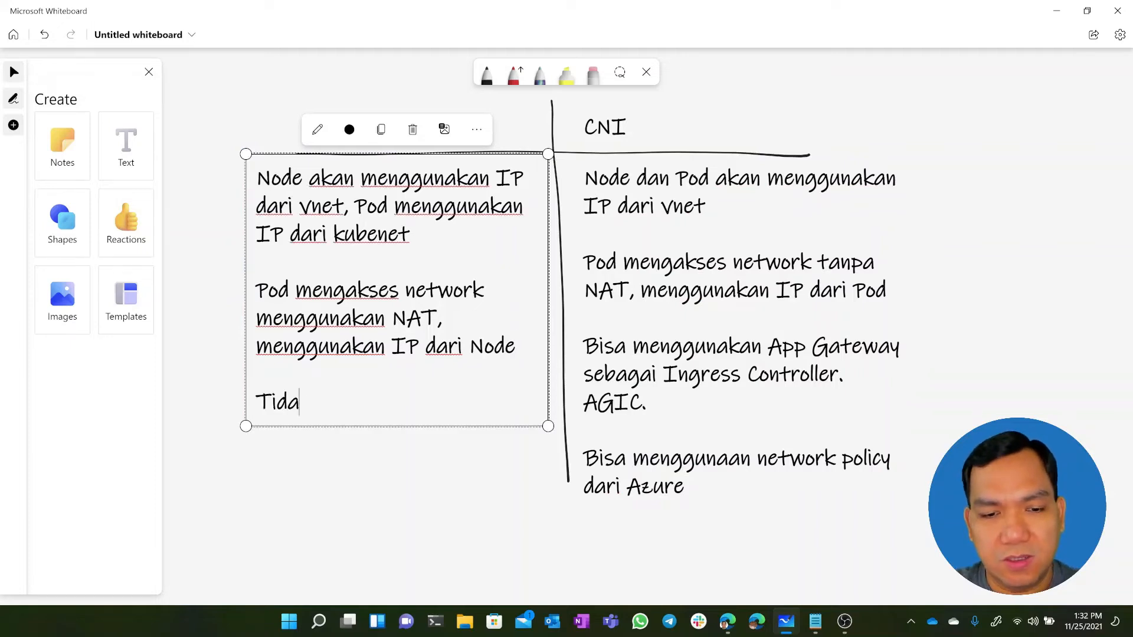
{"action": "type", "text": "k bisa menggunakan n"}
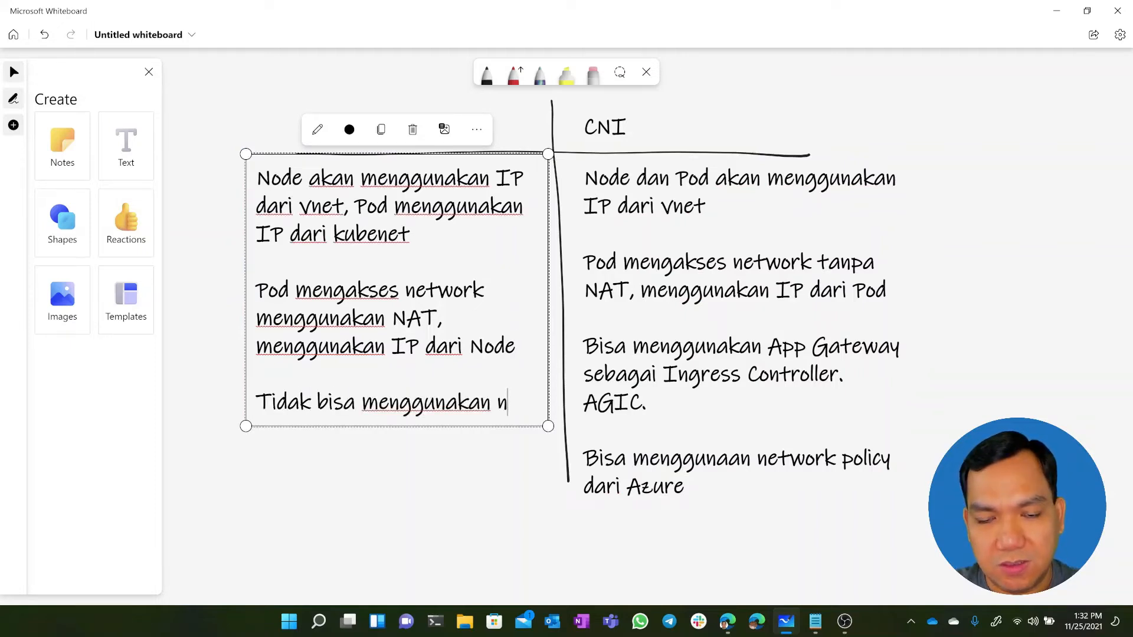
{"action": "key", "text": "BackSpace"}
{"action": "type", "text": "Azure n"}
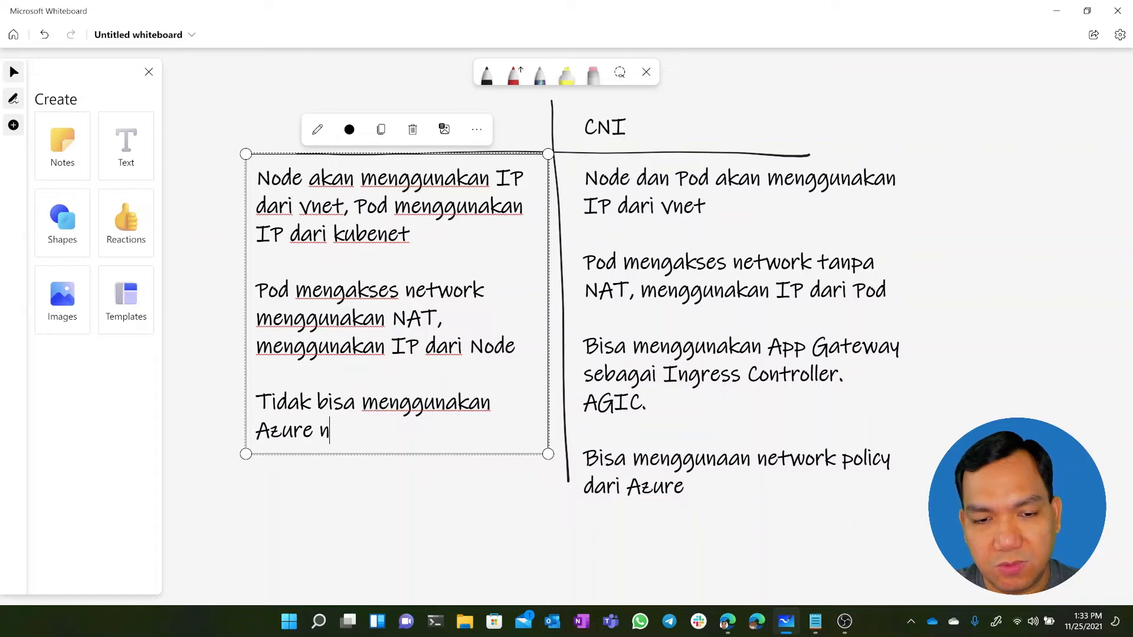
{"action": "type", "text": "etwork policy"}
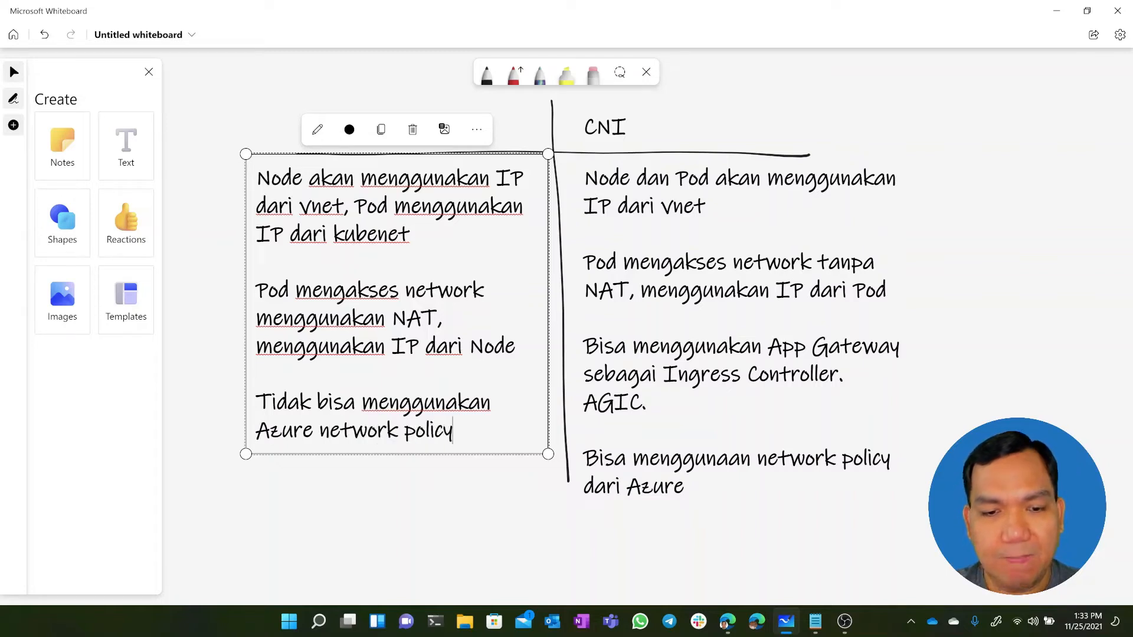
{"action": "type", "text": ". Alterna"}
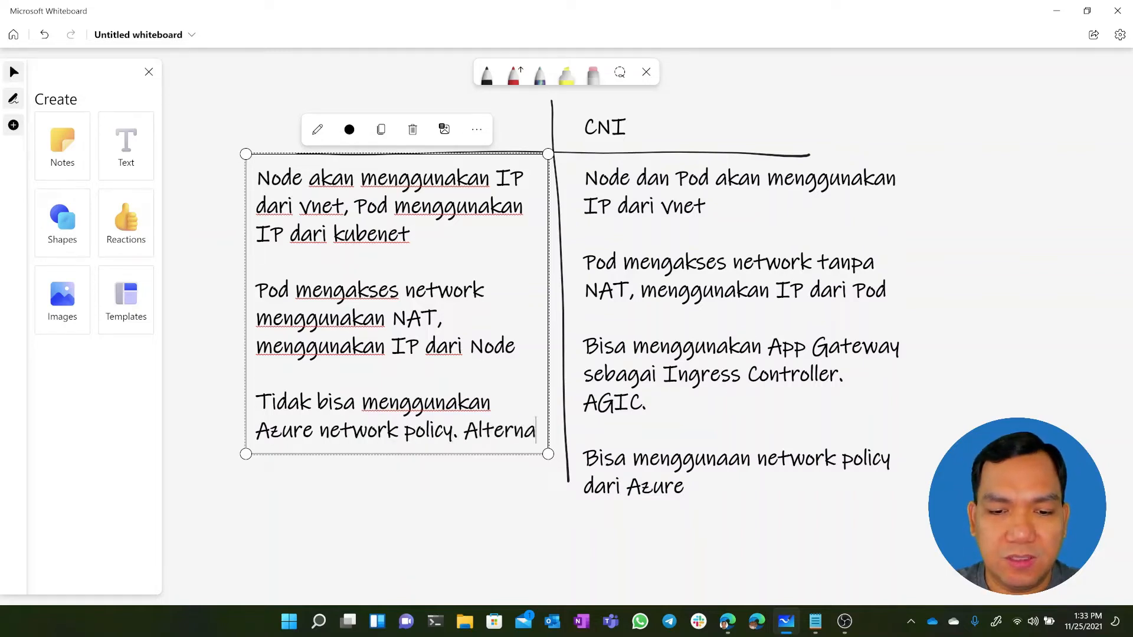
{"action": "type", "text": "tif bisa pa"}
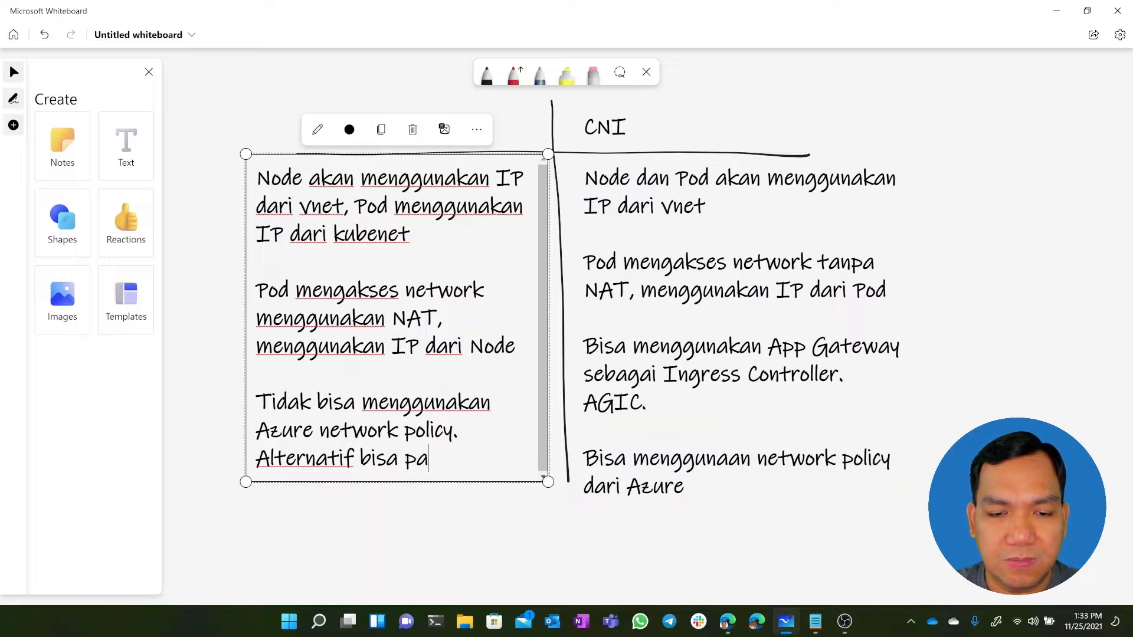
{"action": "type", "text": "kai Calico."}
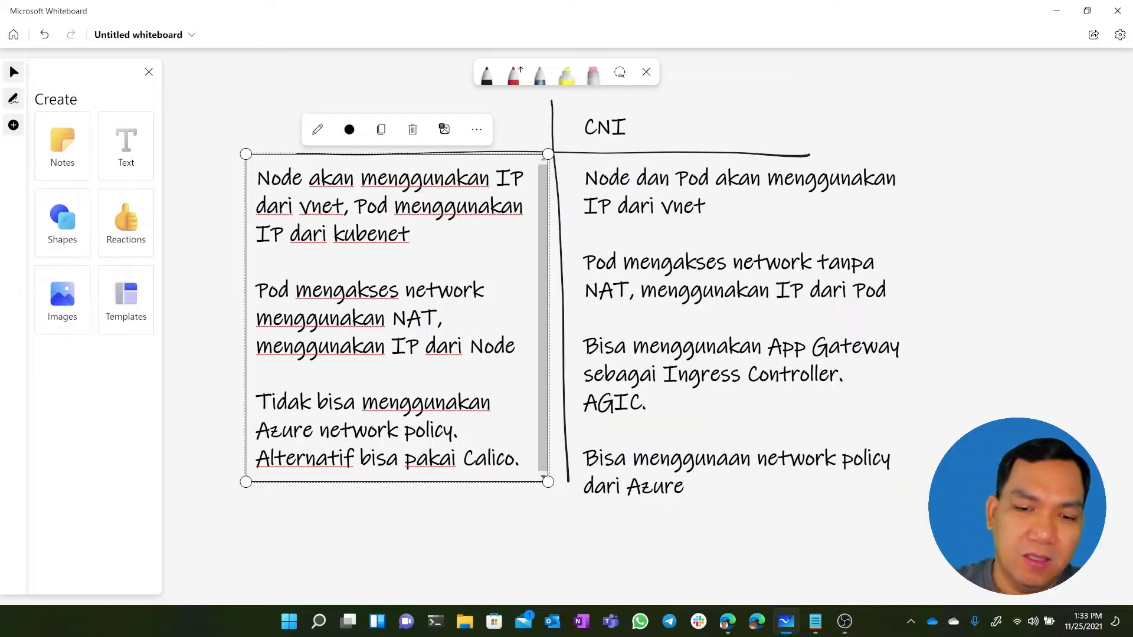
{"action": "left_click", "coordinate": [952, 106]}
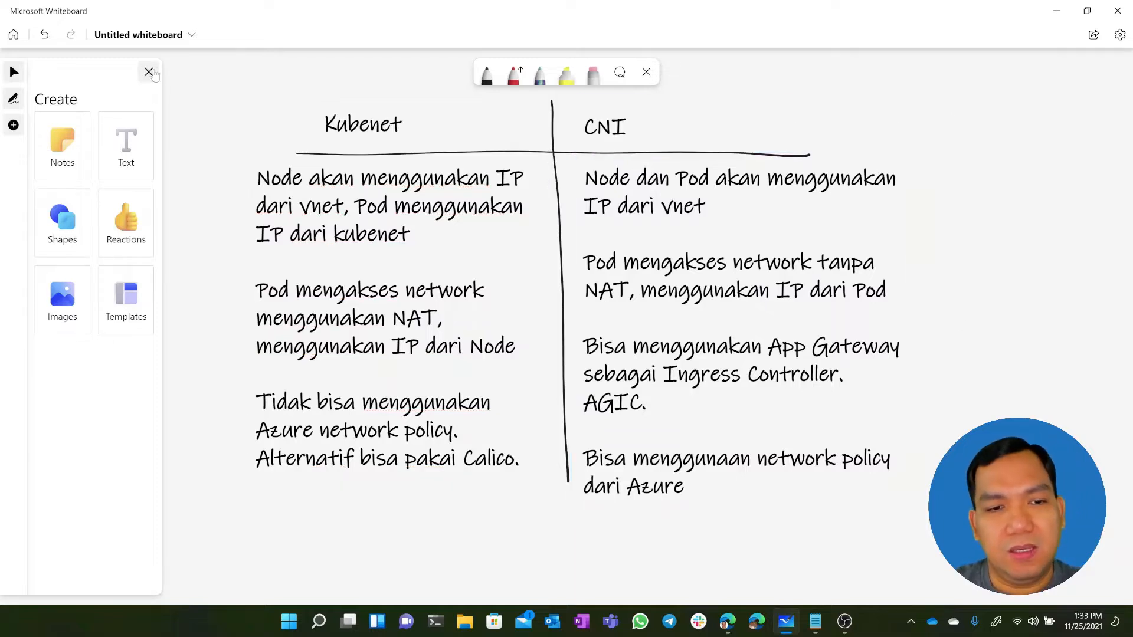
{"action": "left_click", "coordinate": [149, 72]}
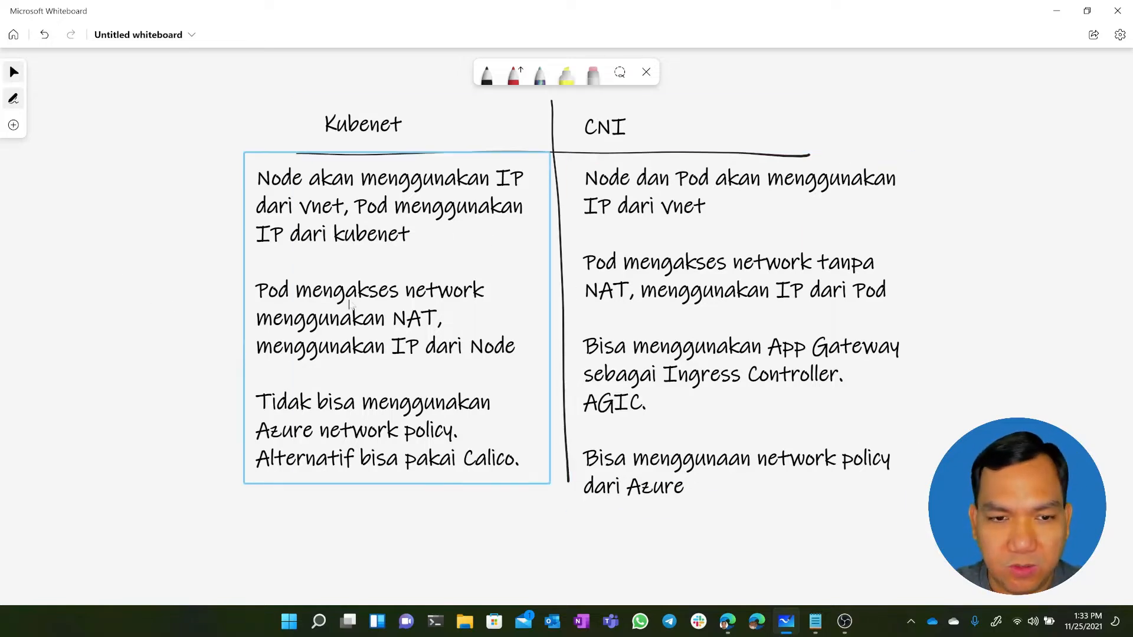
Switch to the Azure portal in the browser and start a Bash Cloud Shell session from the azure-tips resource group page
{"action": "left_click", "coordinate": [728, 623]}
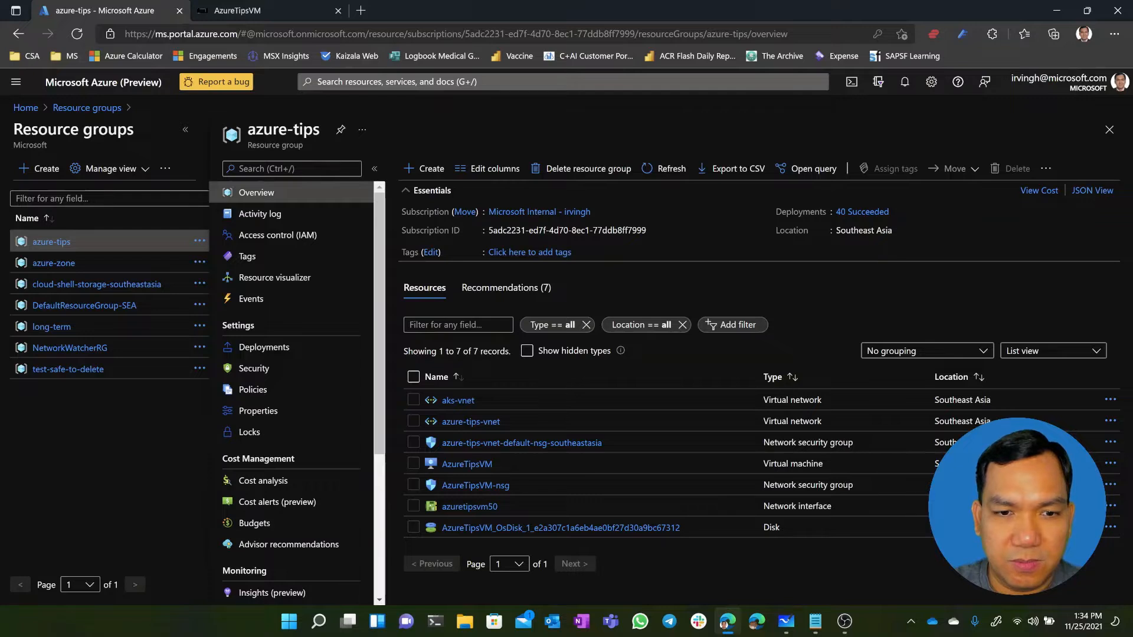
{"action": "left_click", "coordinate": [850, 84]}
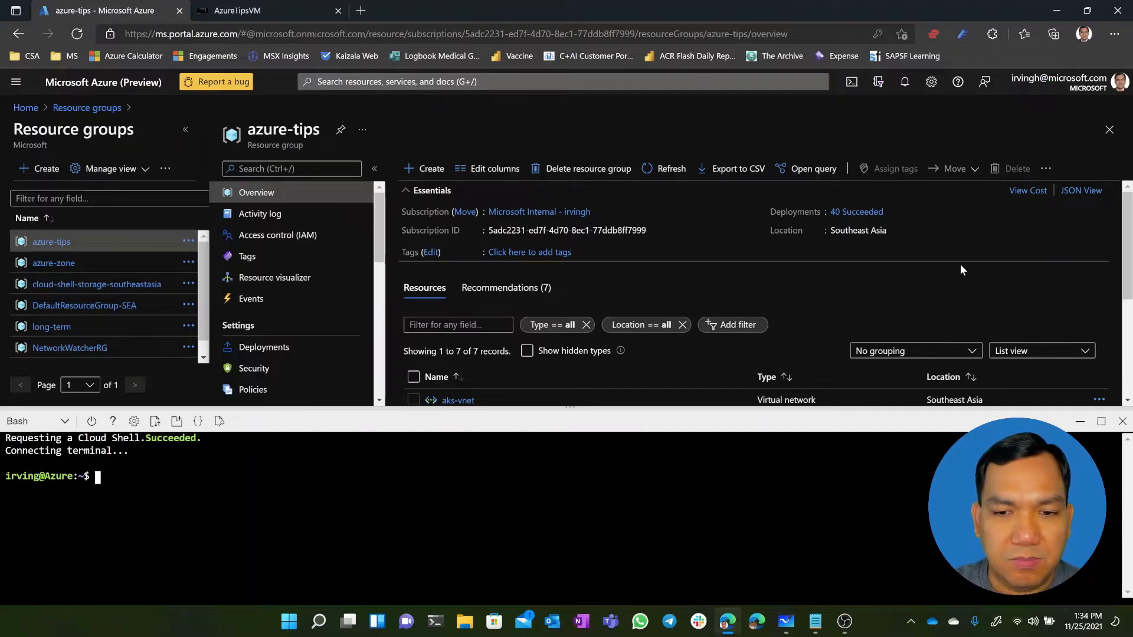
Try to fetch the cluster credentials in Cloud Shell with "az aks get-credentials --resource-group azure-tips --name AKSKubenet"
{"action": "key", "text": "alt+Tab"}
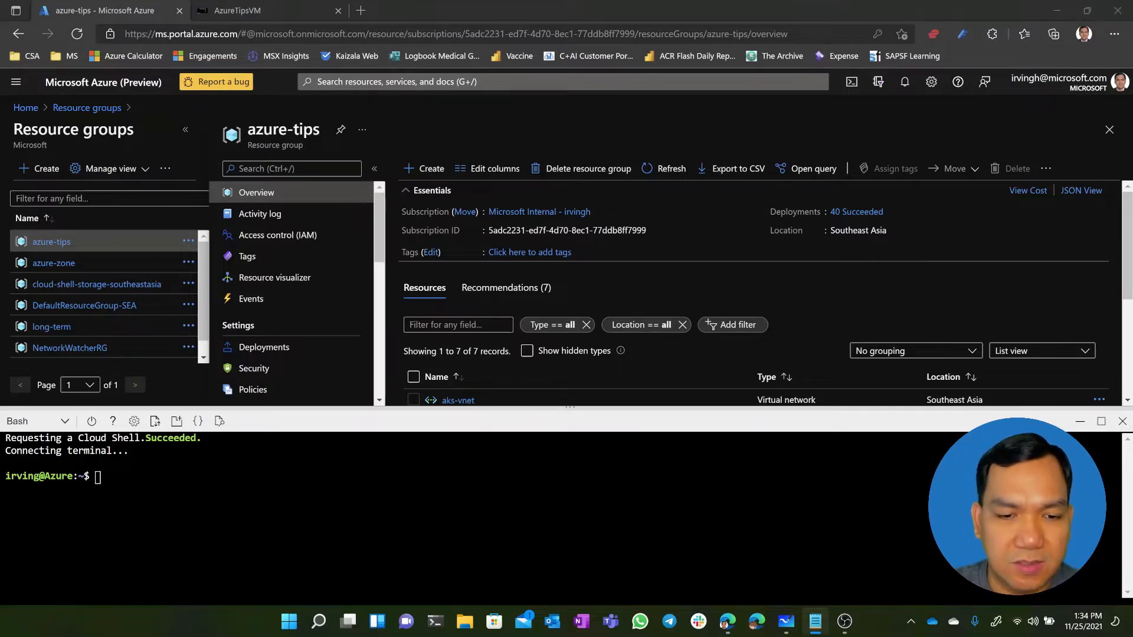
{"action": "left_click", "coordinate": [321, 495]}
{"action": "right_click", "coordinate": [319, 483]}
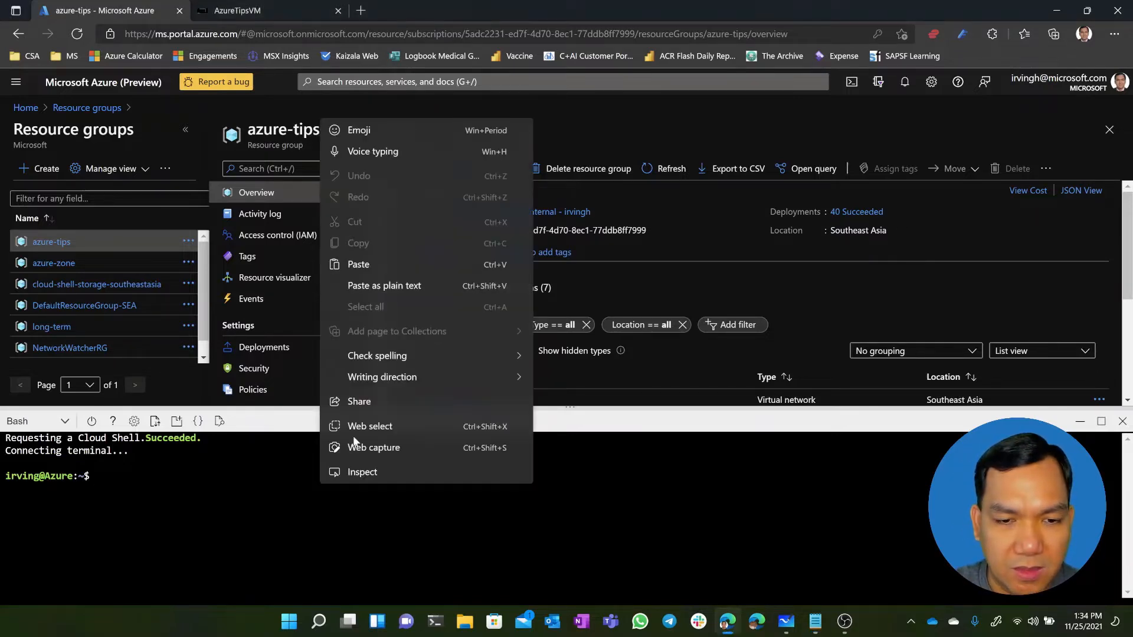
{"action": "left_click", "coordinate": [394, 267]}
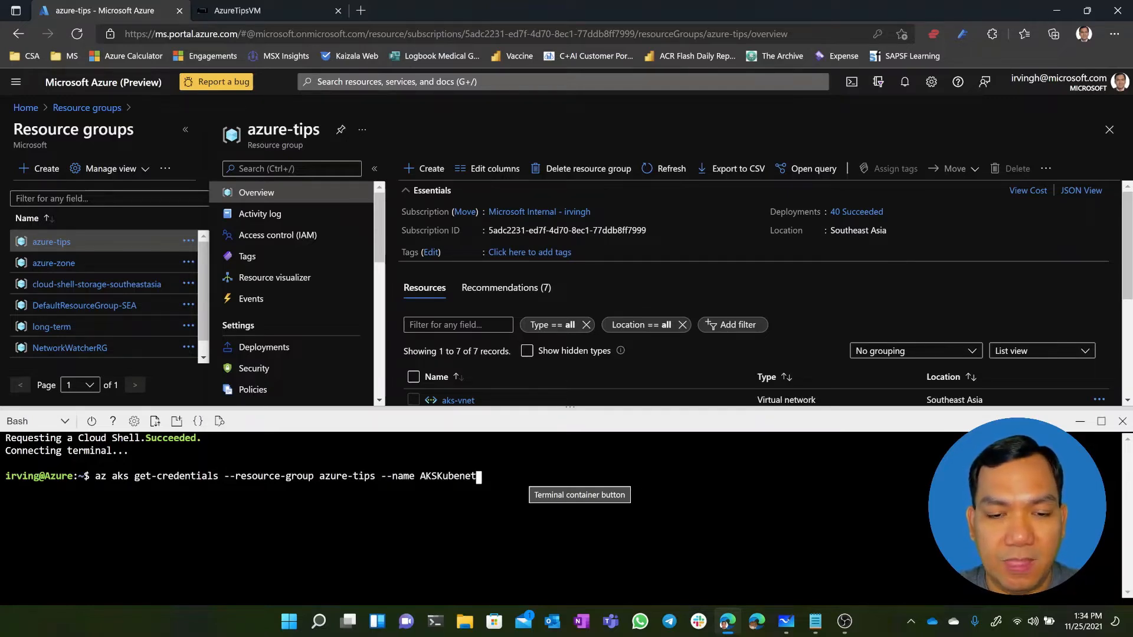
{"action": "key", "text": "Return"}
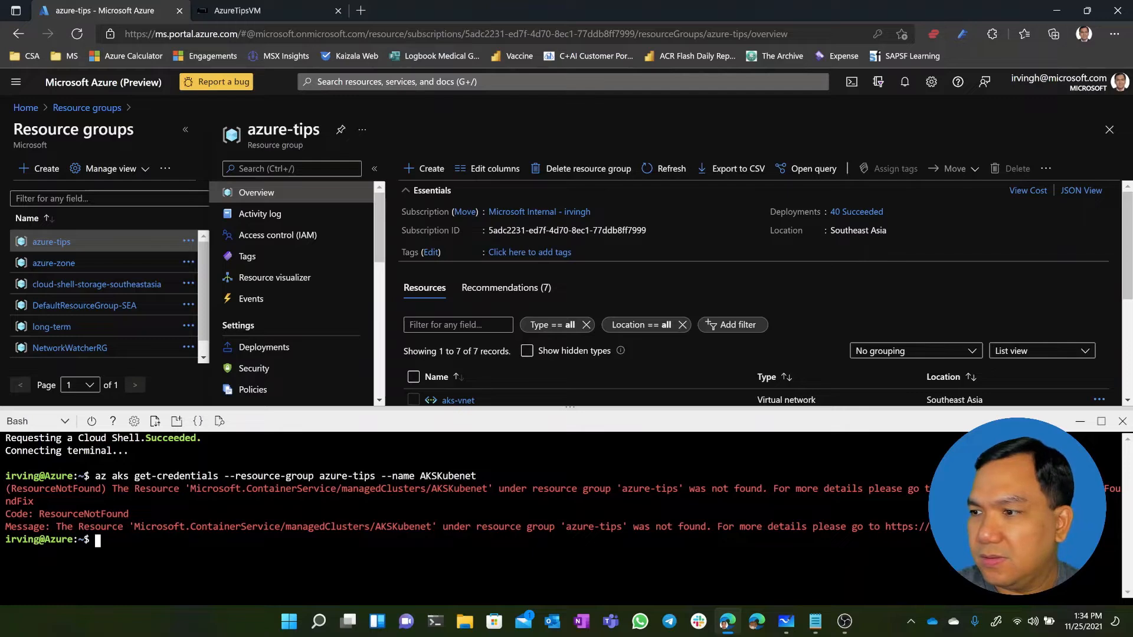
Create the cluster in Cloud Shell with "az aks create --resource-group azure-tips --name AKSKubenet --node-count 1 --enable-addons monitoring --generate-ssh-keys" and review its output
{"action": "key", "text": "alt+Tab"}
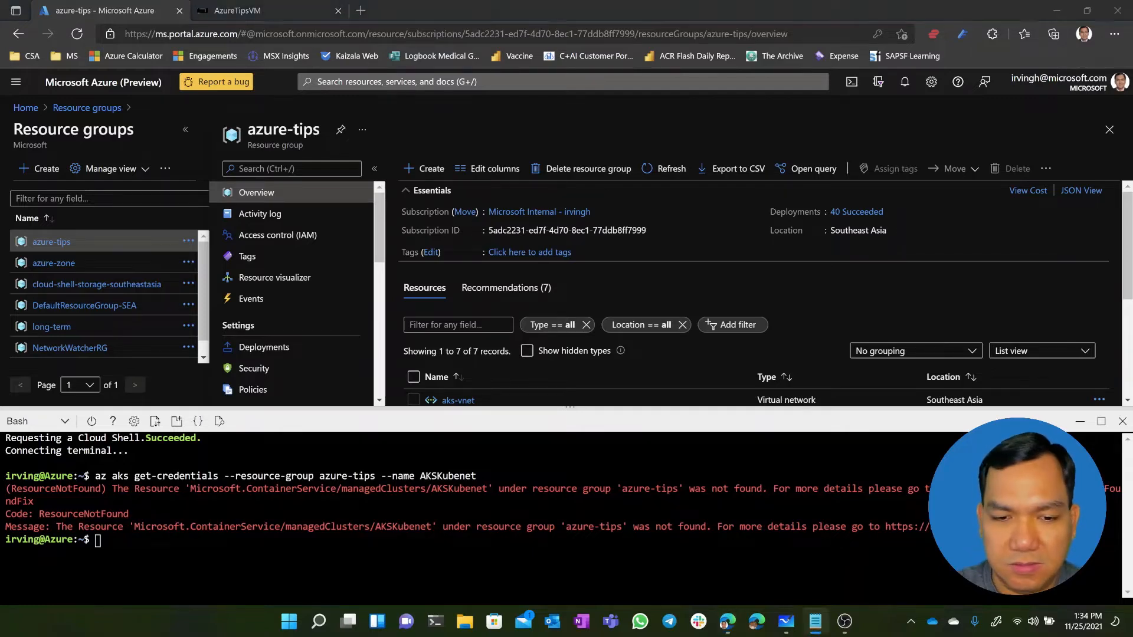
{"action": "right_click", "coordinate": [480, 549]}
{"action": "left_click", "coordinate": [552, 335]}
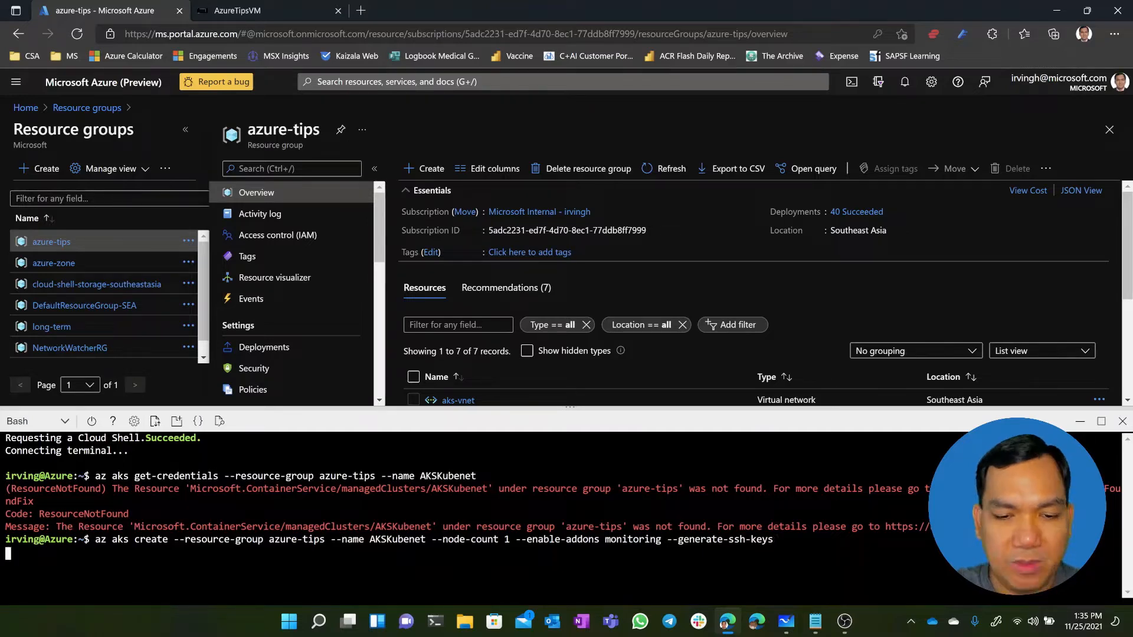
{"action": "key", "text": "Return"}
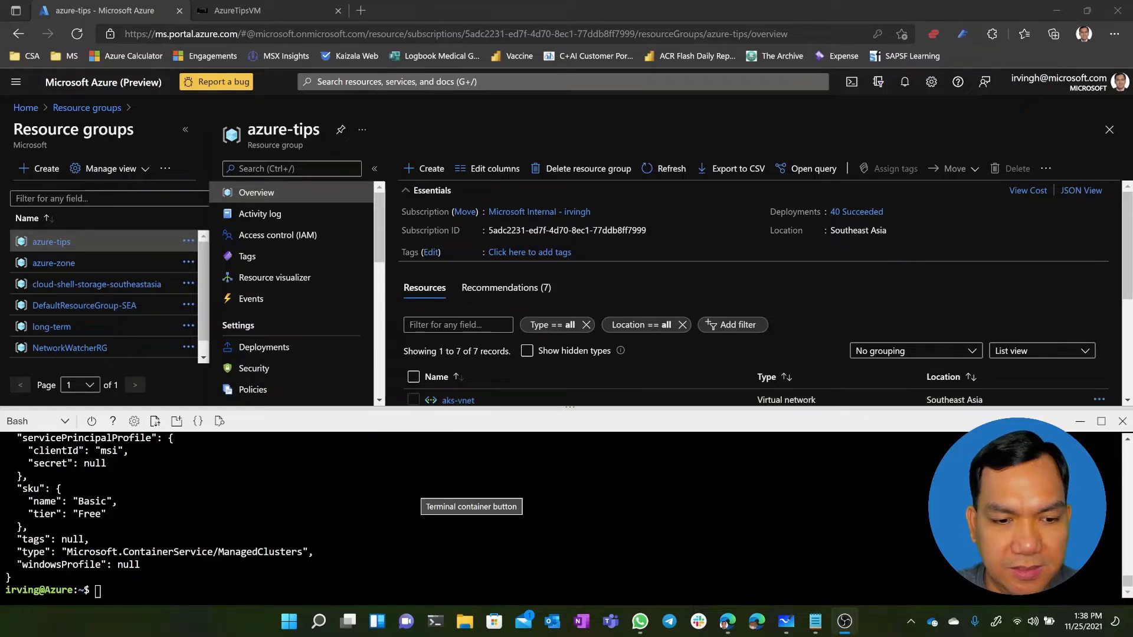
{"action": "scroll", "coordinate": [466, 502], "scroll_direction": "up", "scroll_amount": 5}
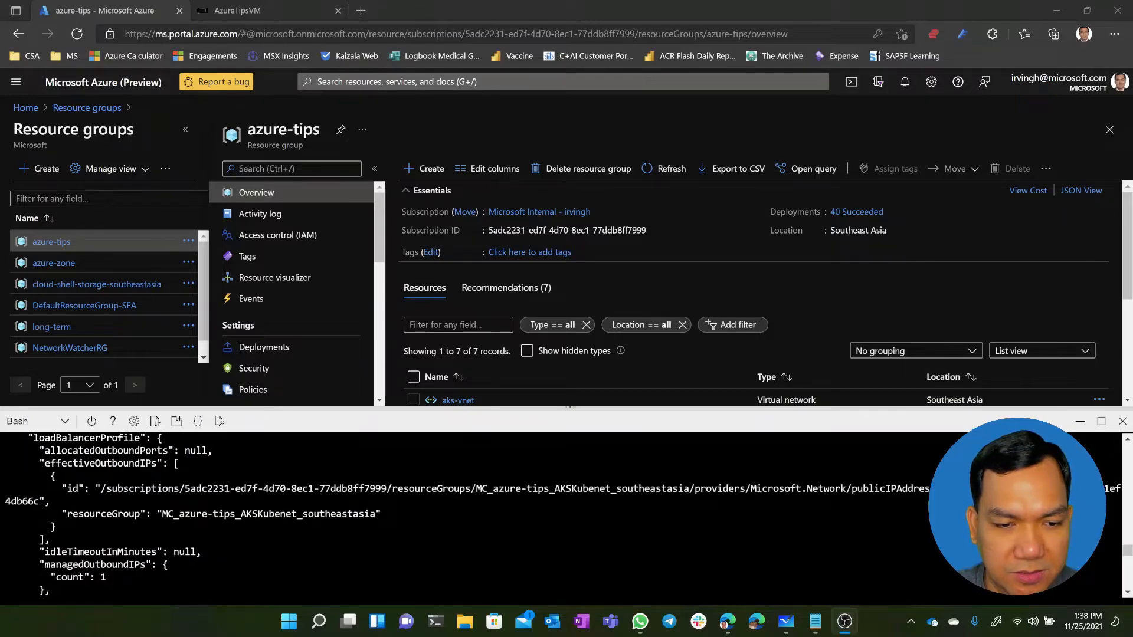
{"action": "scroll", "coordinate": [466, 513], "scroll_direction": "down", "scroll_amount": 5}
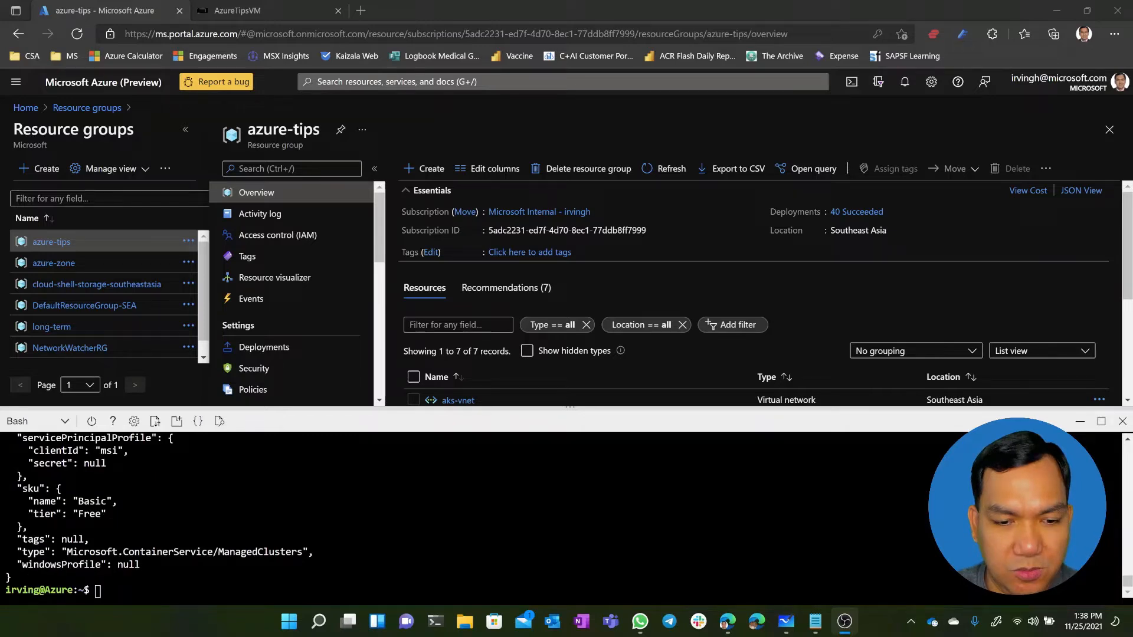
Fetch the new cluster's credentials in Cloud Shell with "az aks get-credentials --resource-group azure-tips --name AKSKubenet"
{"action": "left_click", "coordinate": [727, 622]}
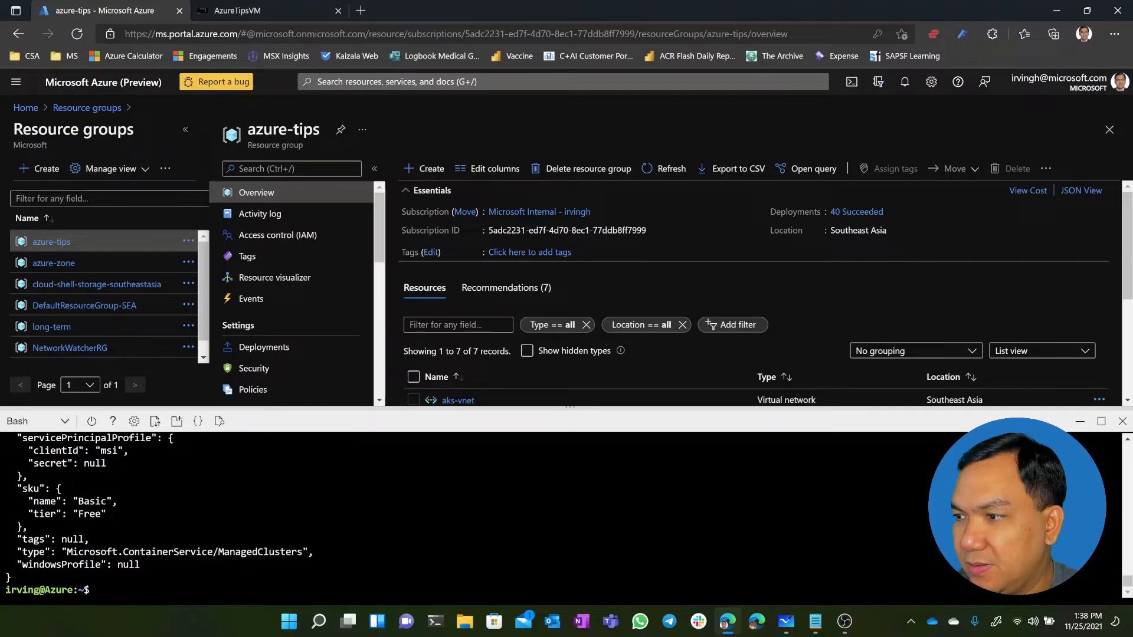
{"action": "key", "text": "alt+Tab"}
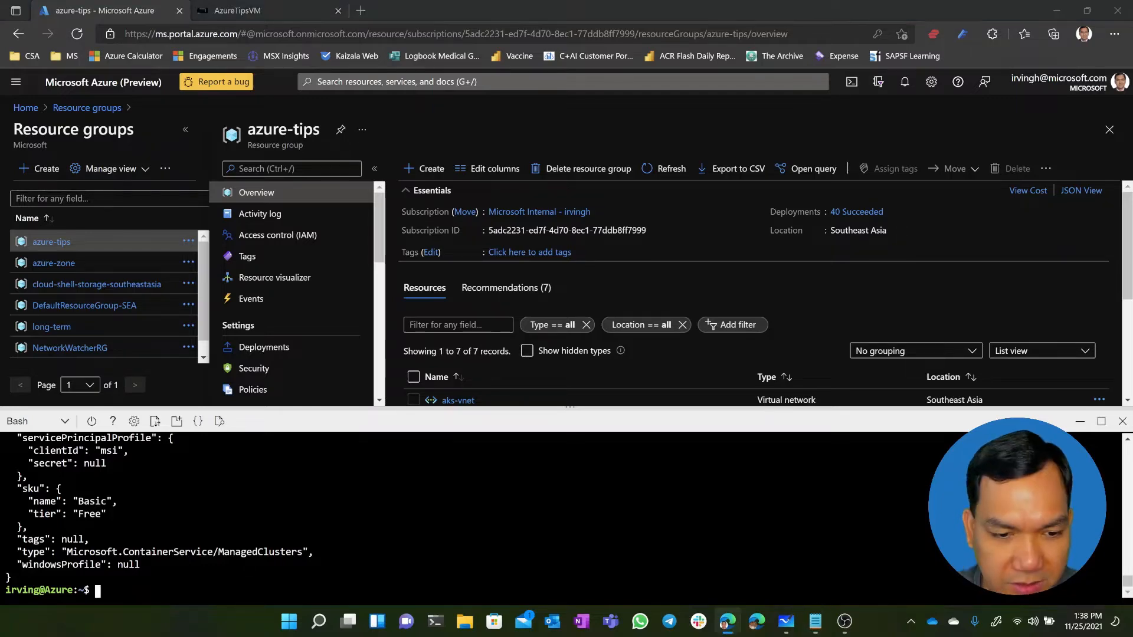
{"action": "key", "text": "alt+Tab"}
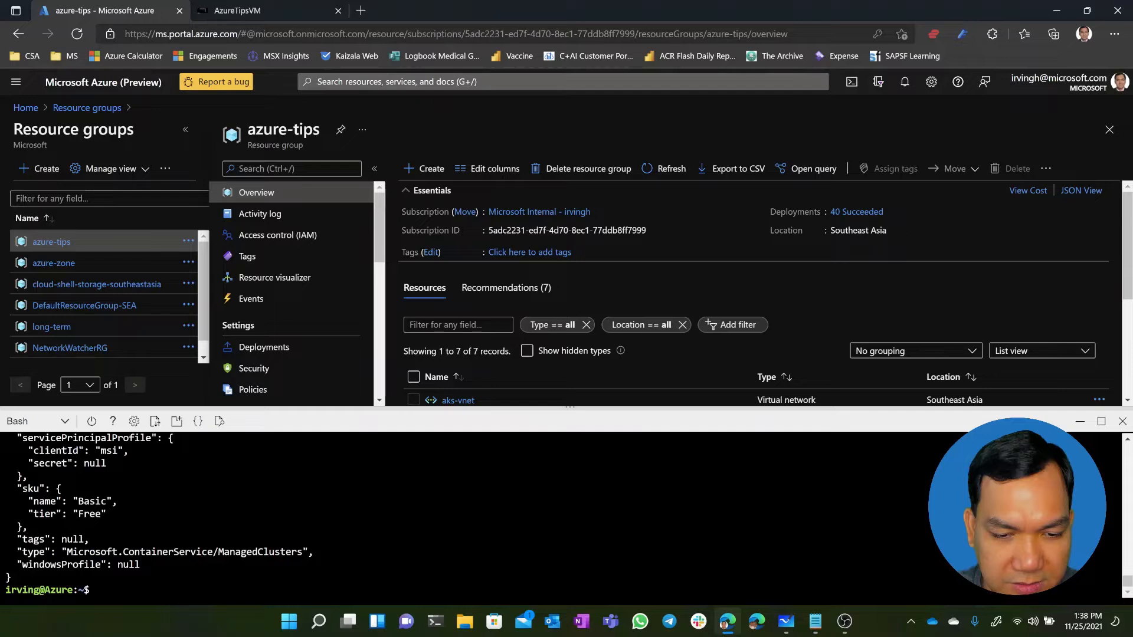
{"action": "key", "text": "ctrl+v"}
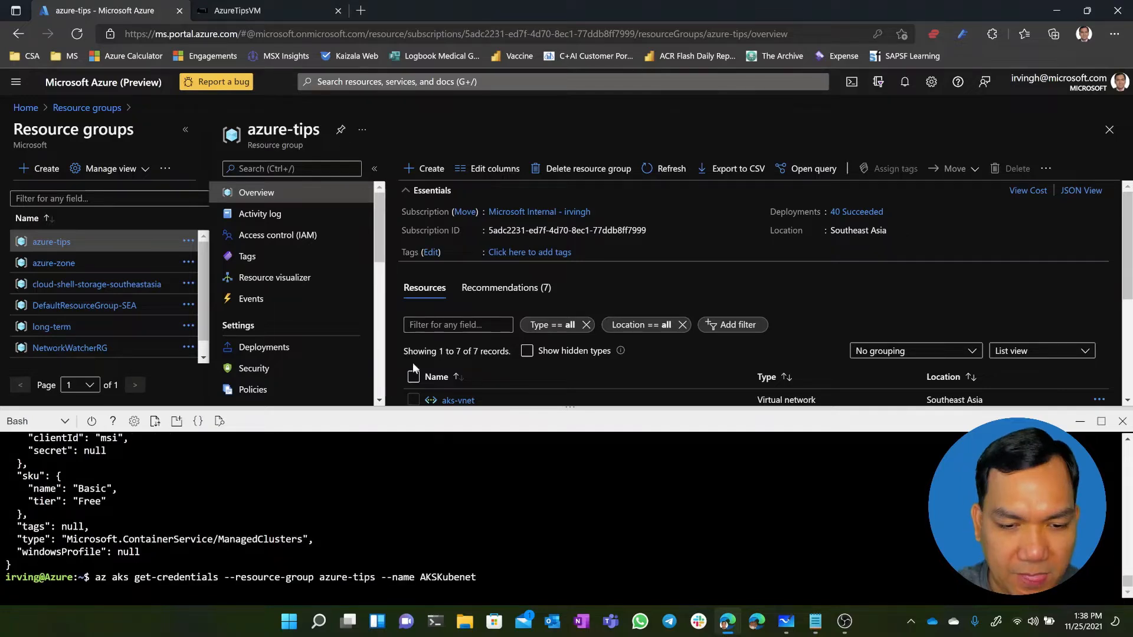
{"action": "key", "text": "Return"}
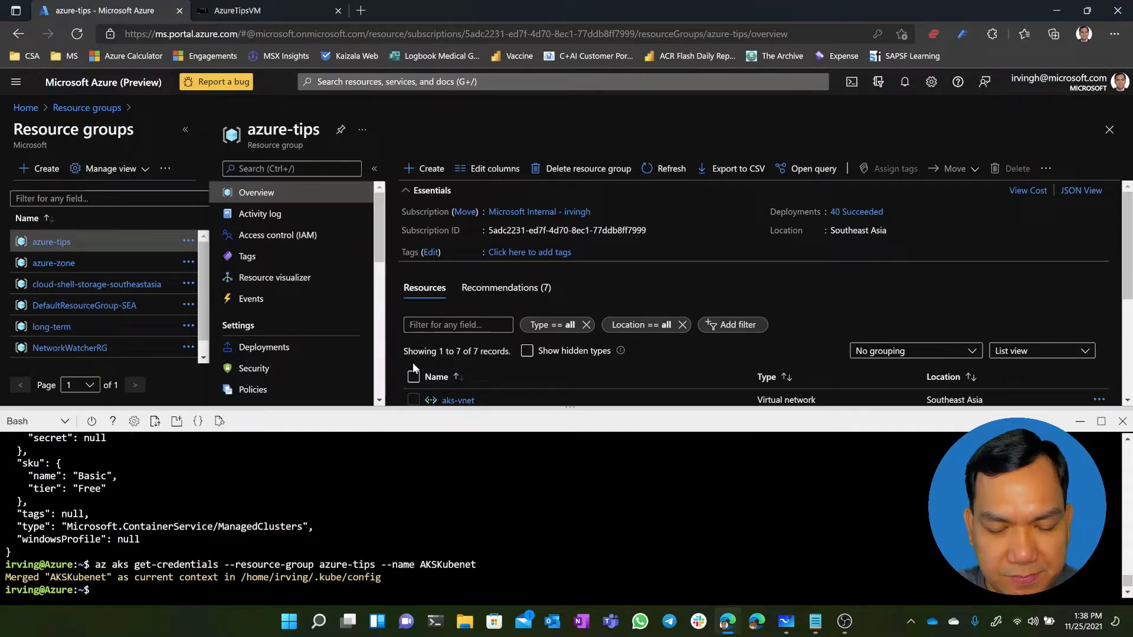
List the cluster's nodes with extended details by running "kubectl get nodes -o wide" in Cloud Shell
{"action": "type", "text": "kubectl"}
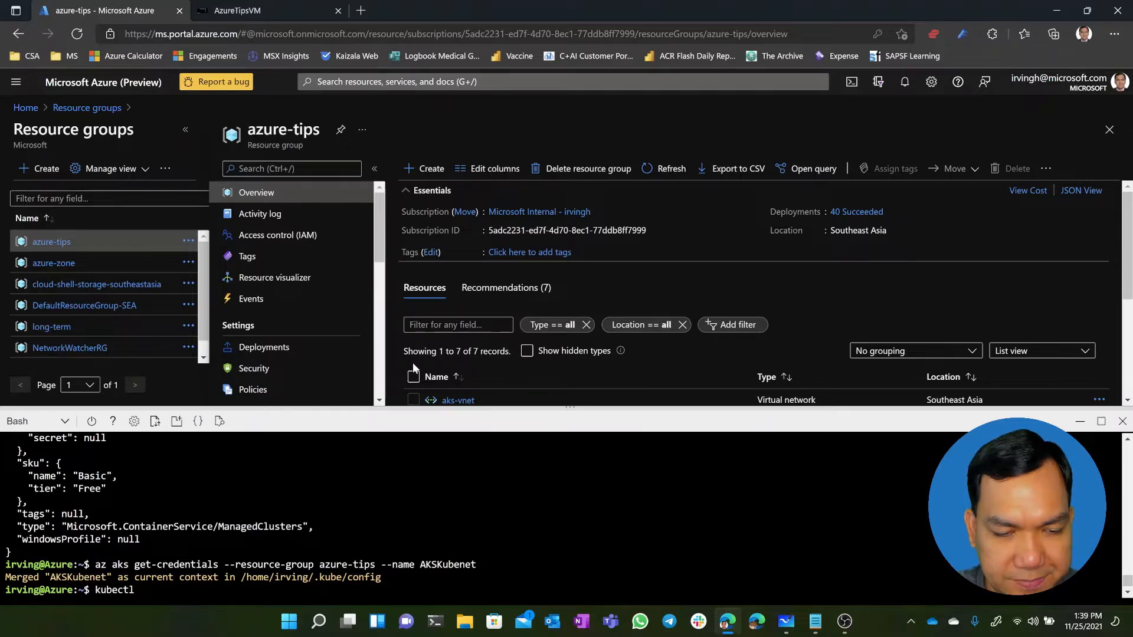
{"action": "type", "text": " get nodes -o w"}
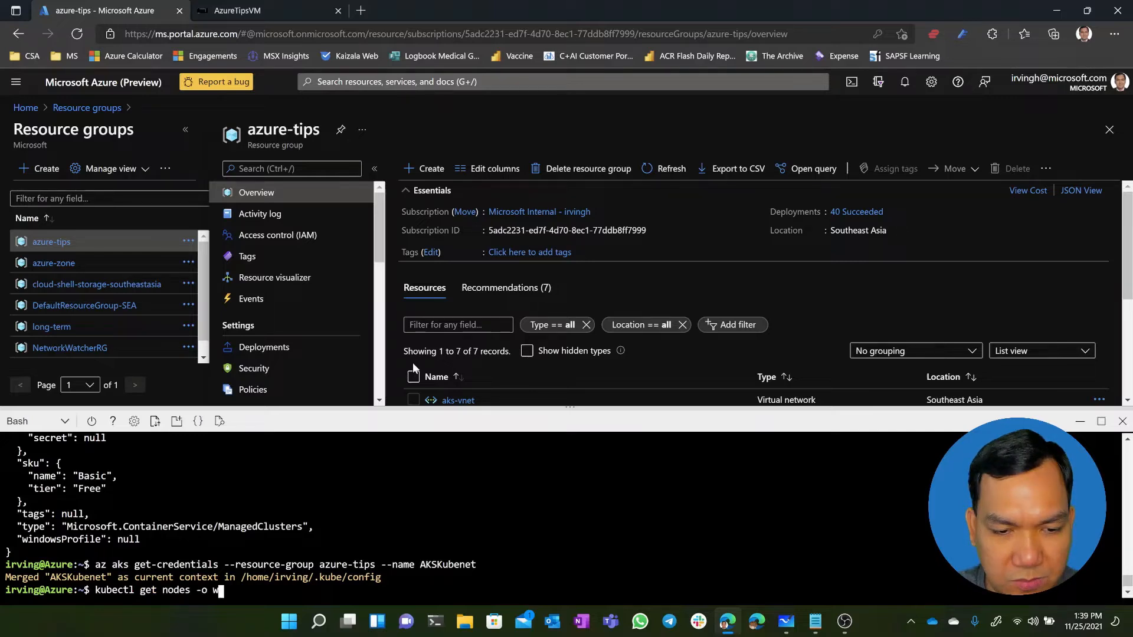
{"action": "type", "text": "ide"}
{"action": "key", "text": "Return"}
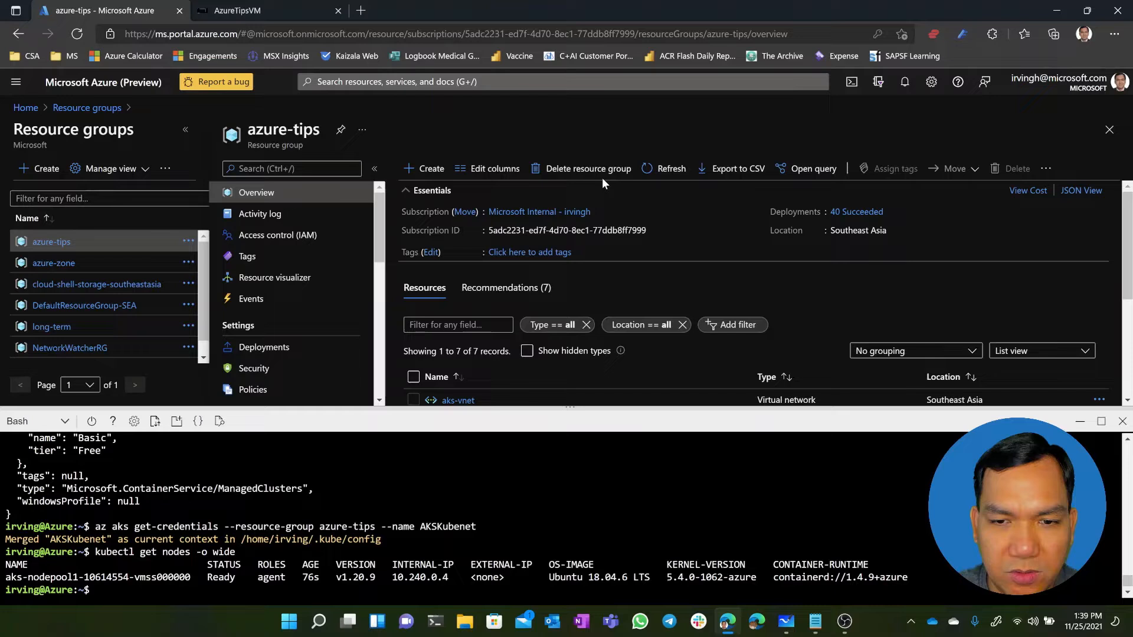
Open the AKSKubenet resource and examine its networking properties, such as pod and service CIDR, alongside the restored Cloud Shell
{"action": "left_click", "coordinate": [1080, 421]}
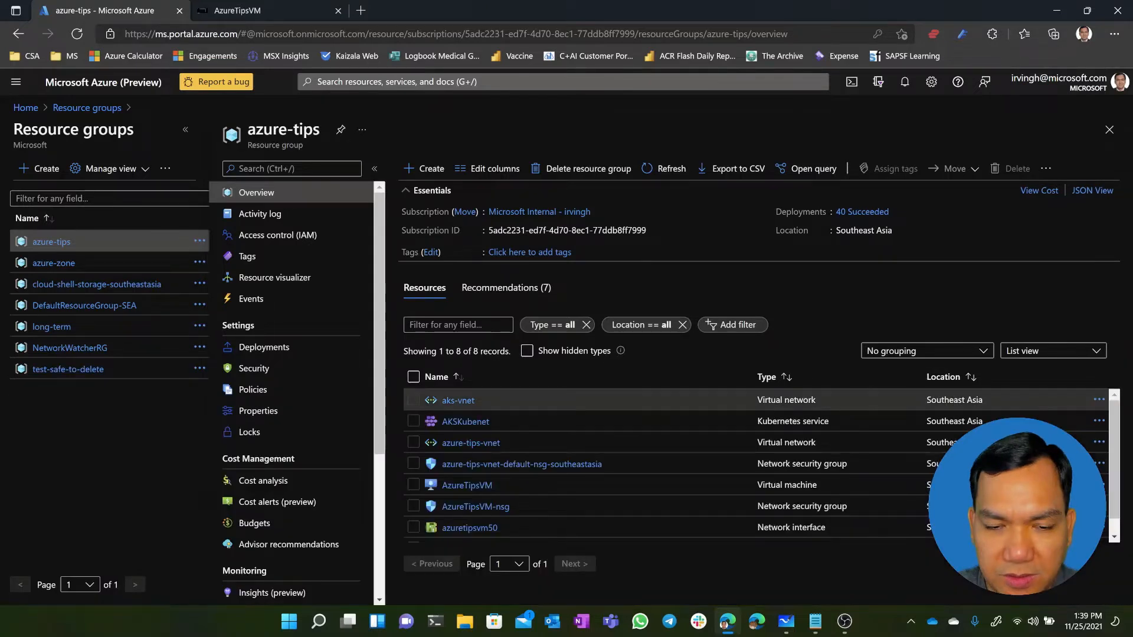
{"action": "left_click", "coordinate": [466, 422]}
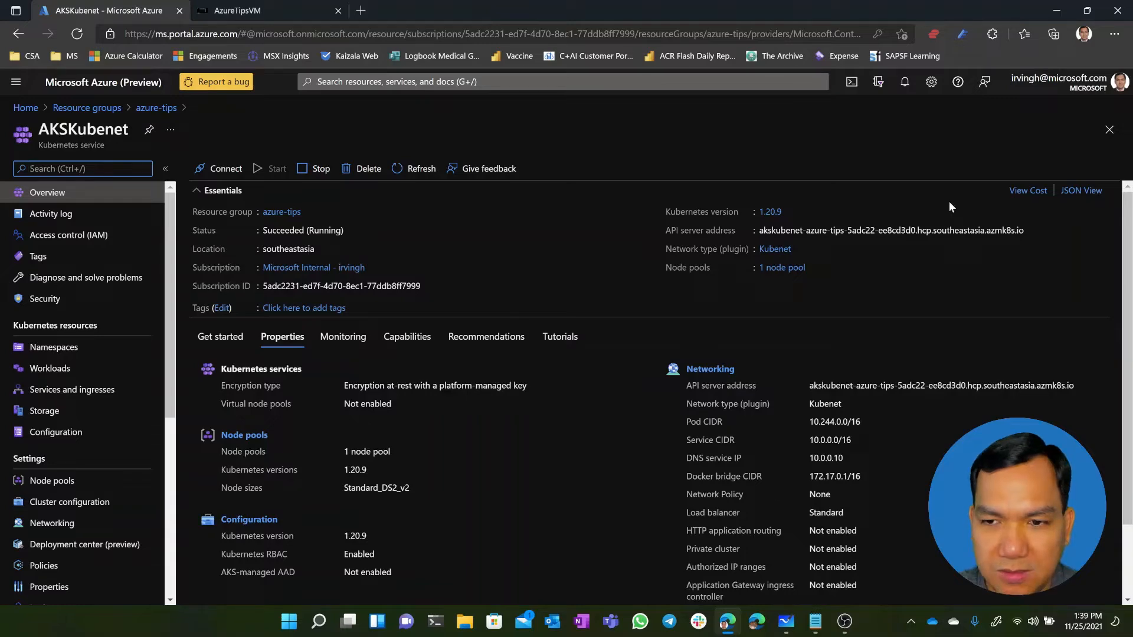
{"action": "left_click", "coordinate": [854, 83]}
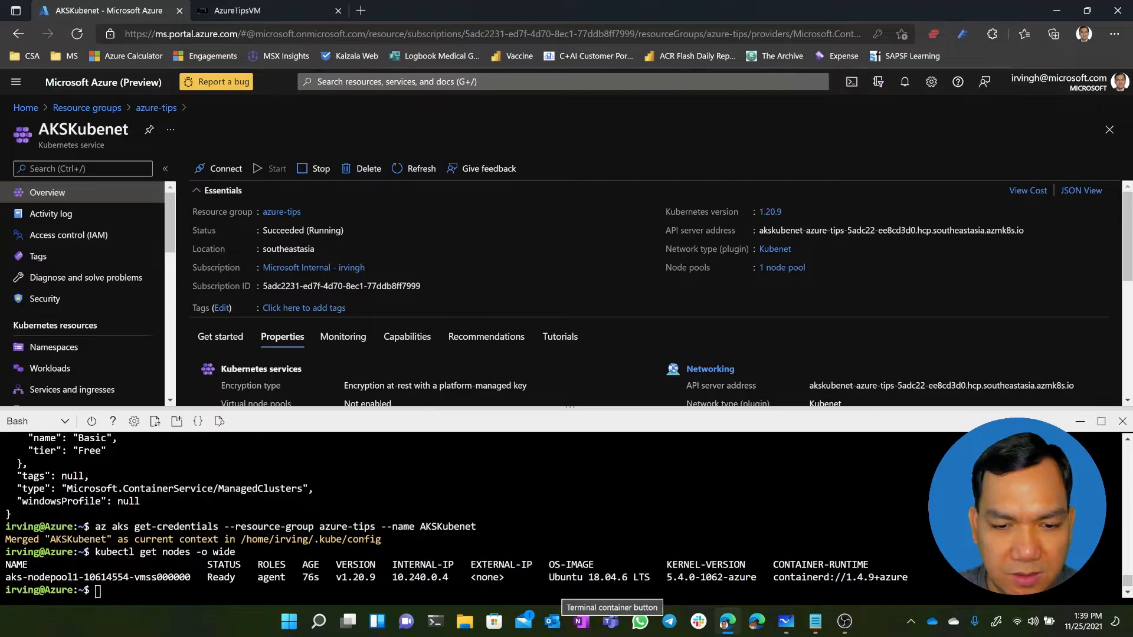
{"action": "scroll", "coordinate": [837, 310], "scroll_direction": "down", "scroll_amount": 2}
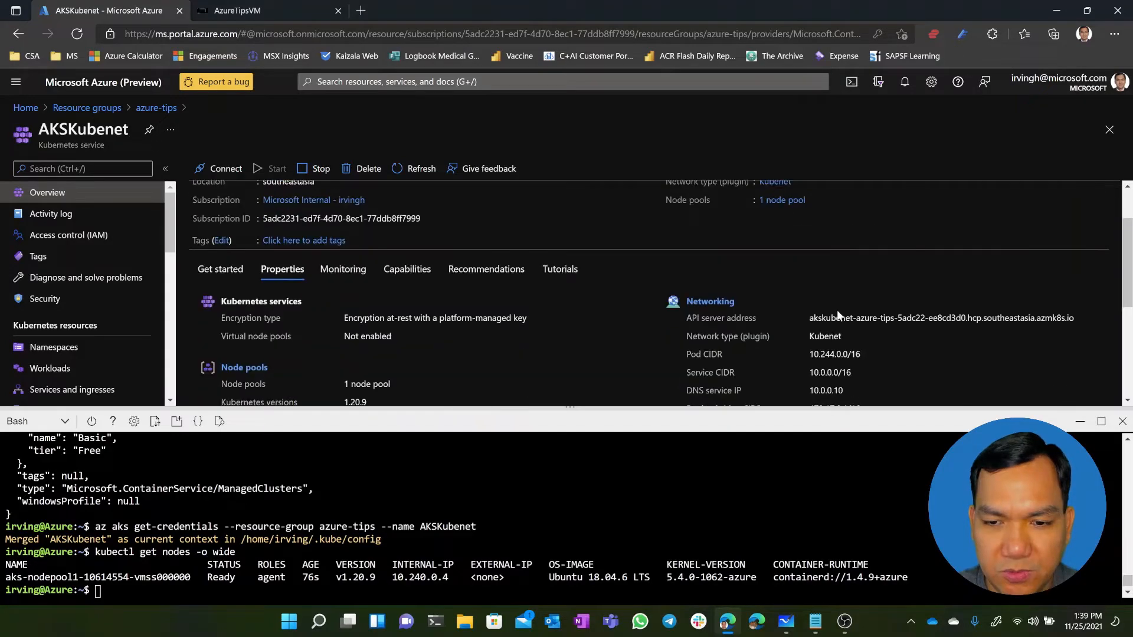
{"action": "scroll", "coordinate": [831, 319], "scroll_direction": "down", "scroll_amount": 1}
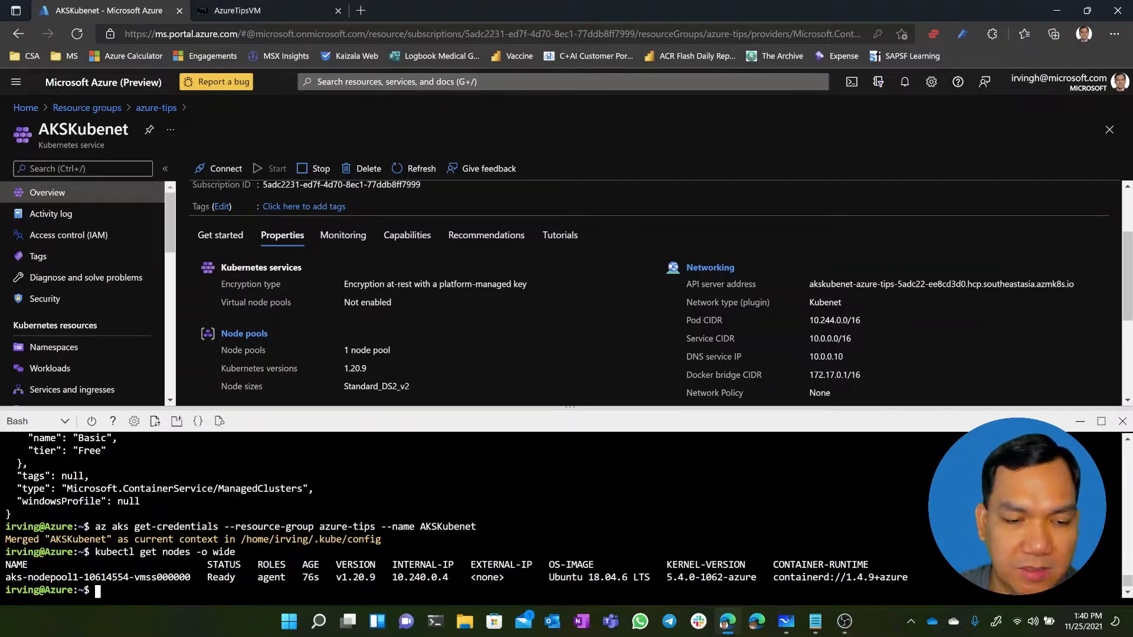
Open azure-vote.yaml in the Cloud Shell editor with "code azure-vote.yaml" and enlarge the Cloud Shell pane
{"action": "type", "text": "code azure-vote.yaml"}
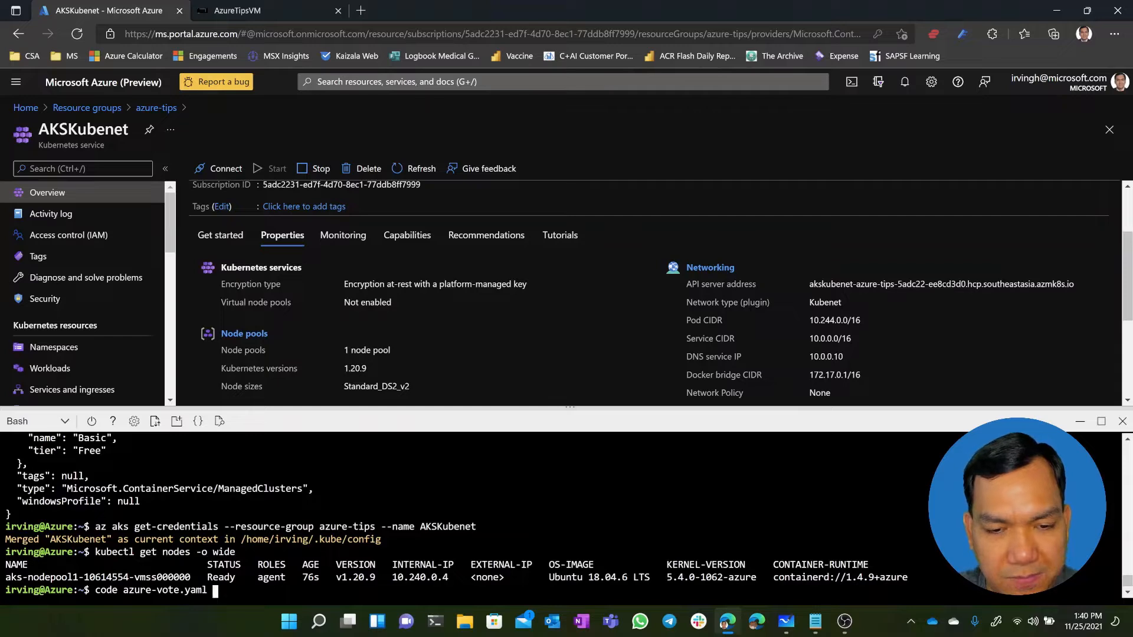
{"action": "key", "text": "Return"}
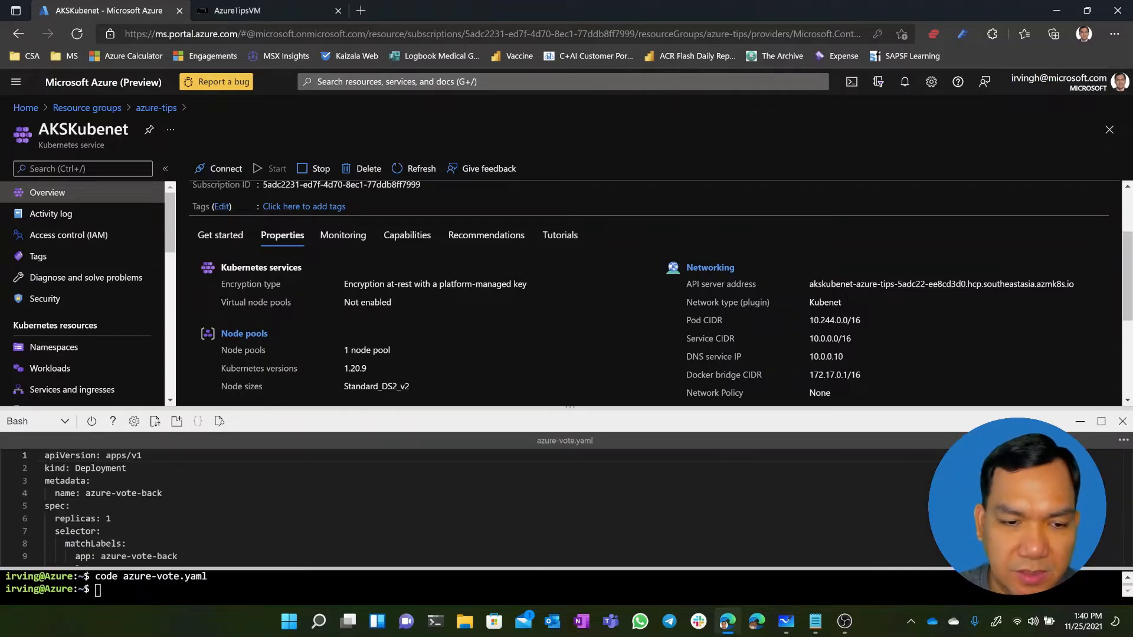
{"action": "left_click_drag", "start_coordinate": [613, 406], "coordinate": [572, 293]}
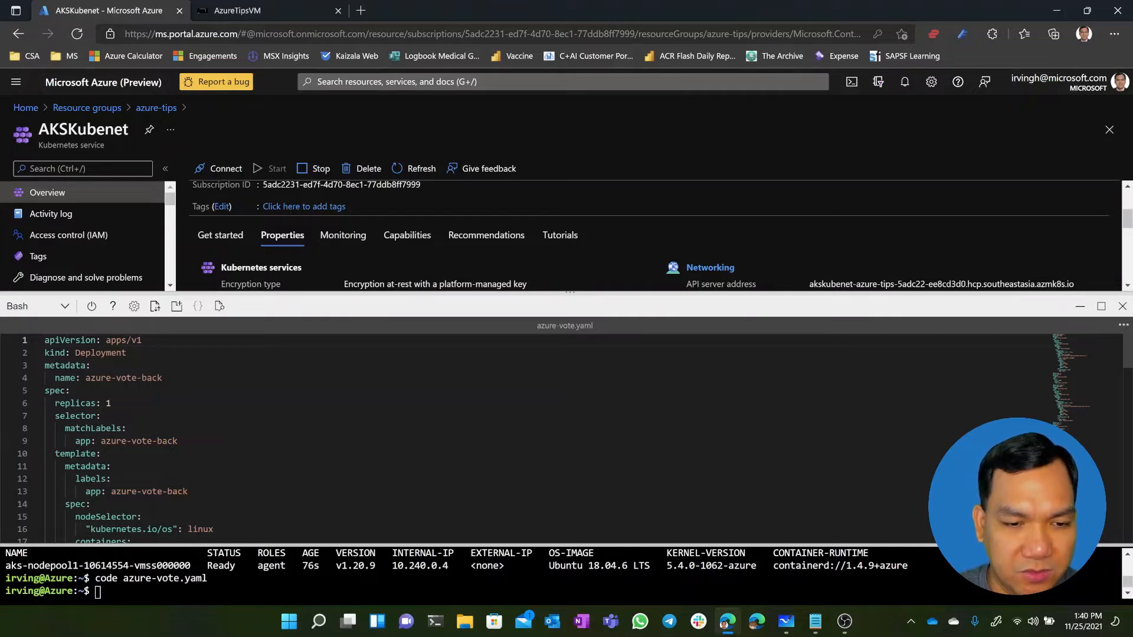
Review the azure-vote-back and azure-vote-front deployments and services through to the end of the manifest, and close the editor
{"action": "scroll", "coordinate": [531, 437], "scroll_direction": "down", "scroll_amount": 4}
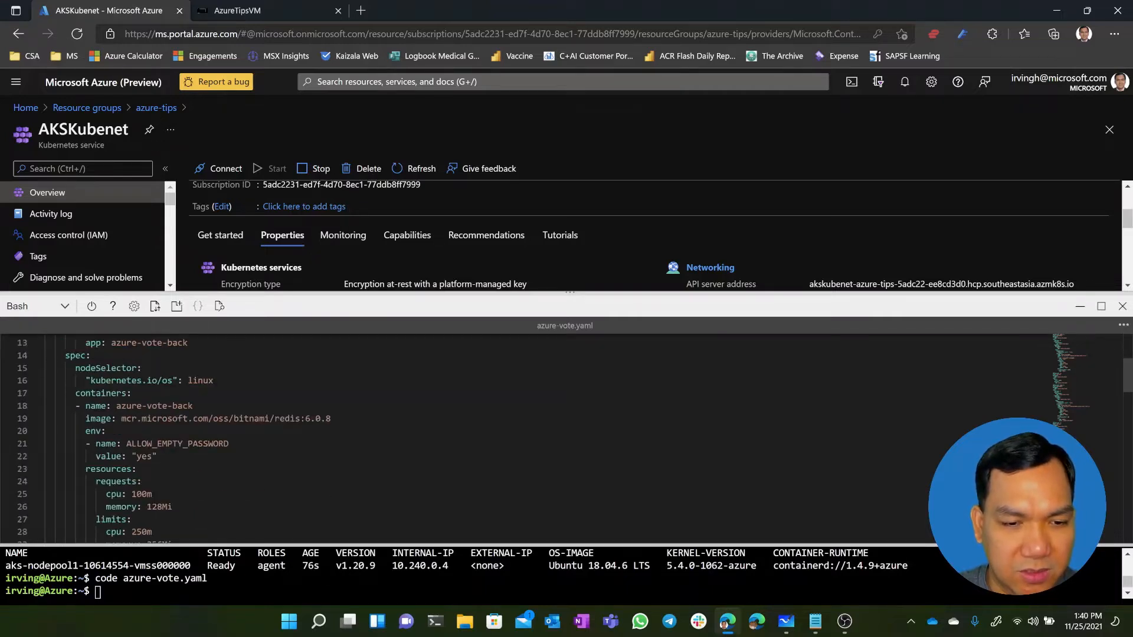
{"action": "scroll", "coordinate": [531, 437], "scroll_direction": "up", "scroll_amount": 2}
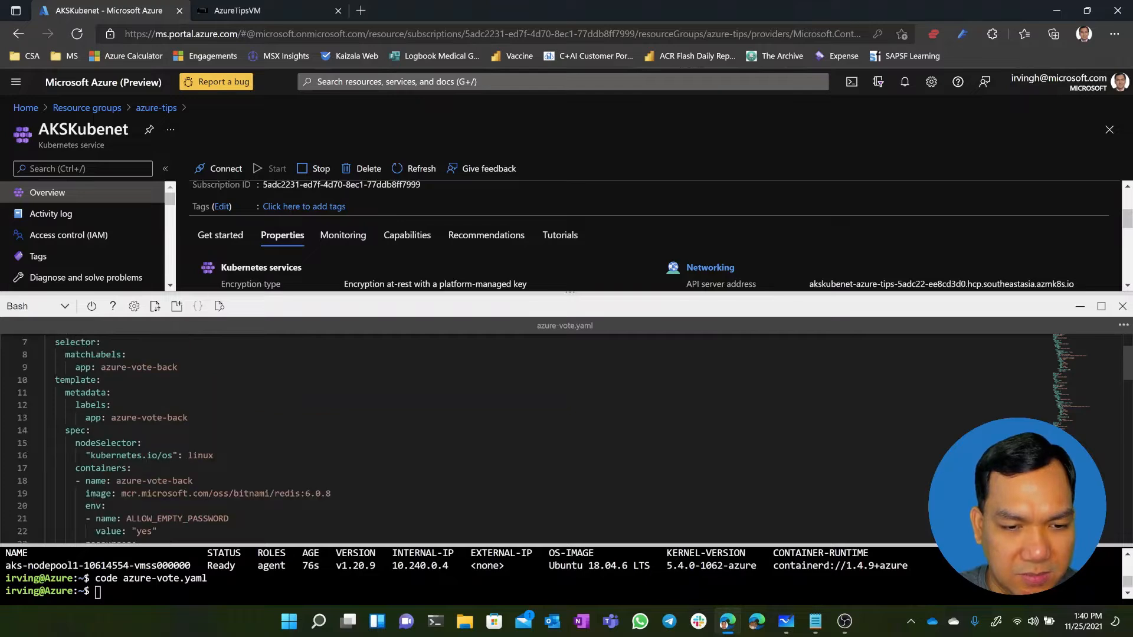
{"action": "scroll", "coordinate": [531, 436], "scroll_direction": "down", "scroll_amount": 2}
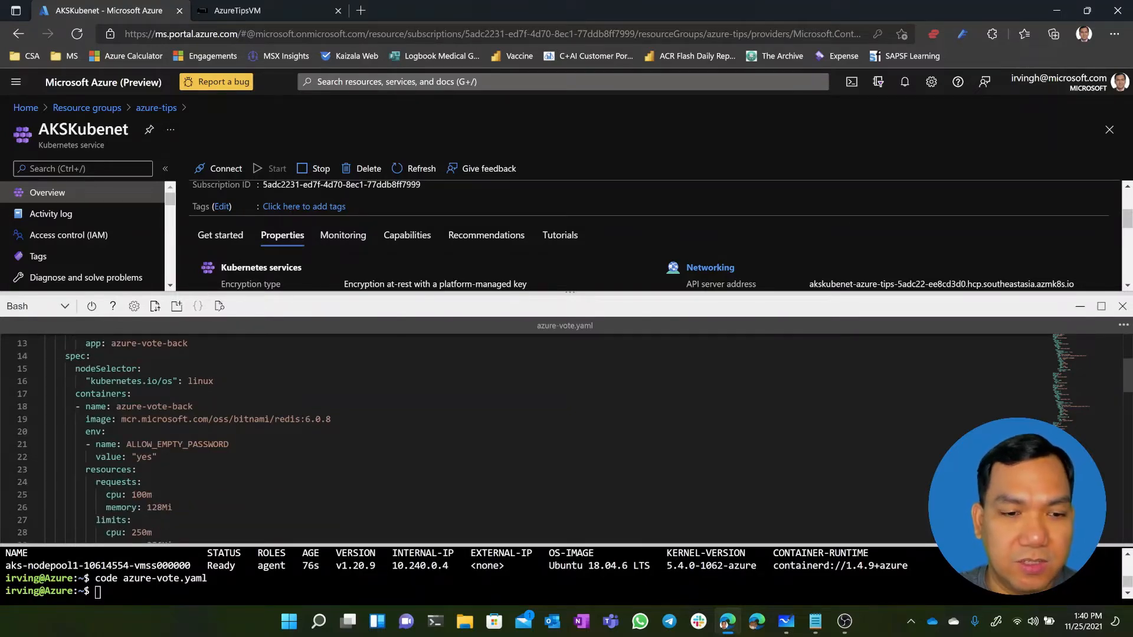
{"action": "scroll", "coordinate": [531, 437], "scroll_direction": "down", "scroll_amount": 4}
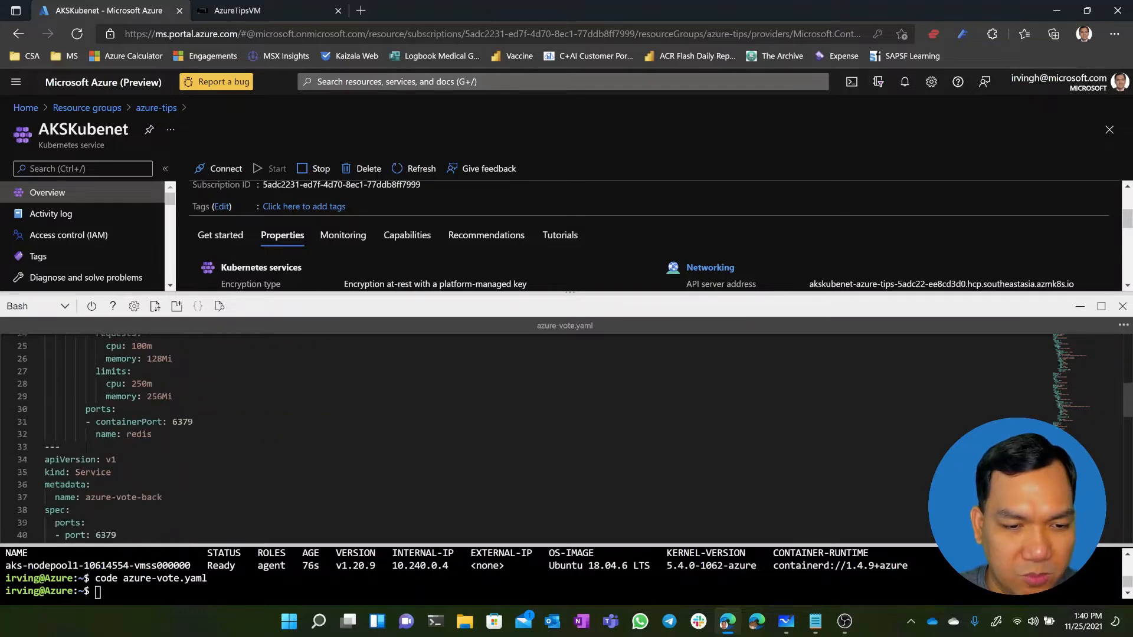
{"action": "scroll", "coordinate": [532, 436], "scroll_direction": "down", "scroll_amount": 2}
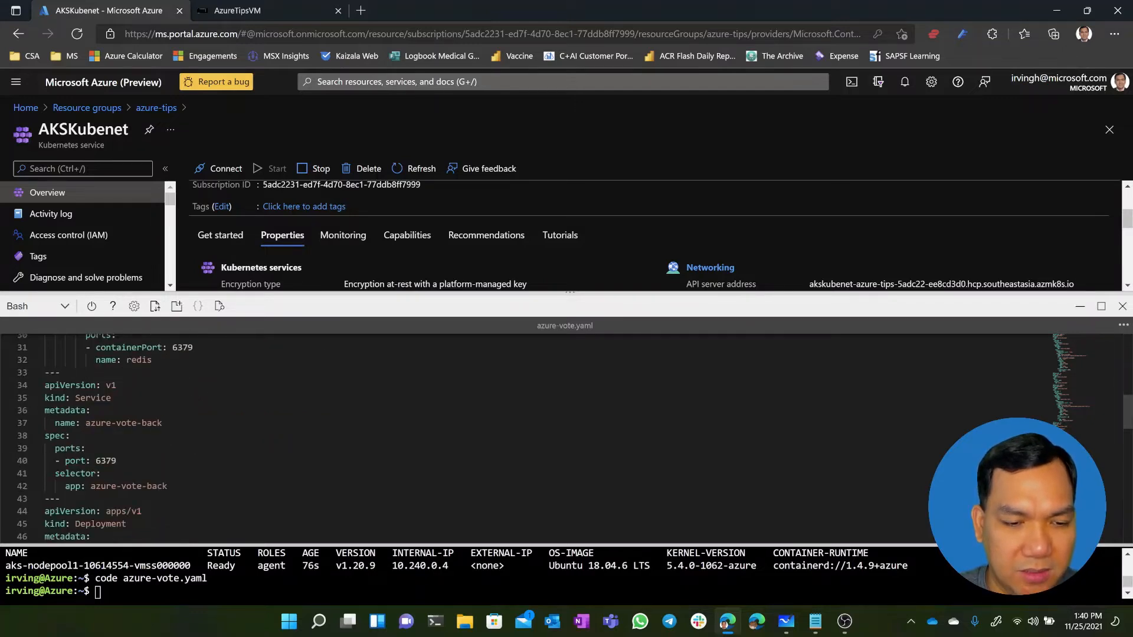
{"action": "scroll", "coordinate": [531, 436], "scroll_direction": "down", "scroll_amount": 6}
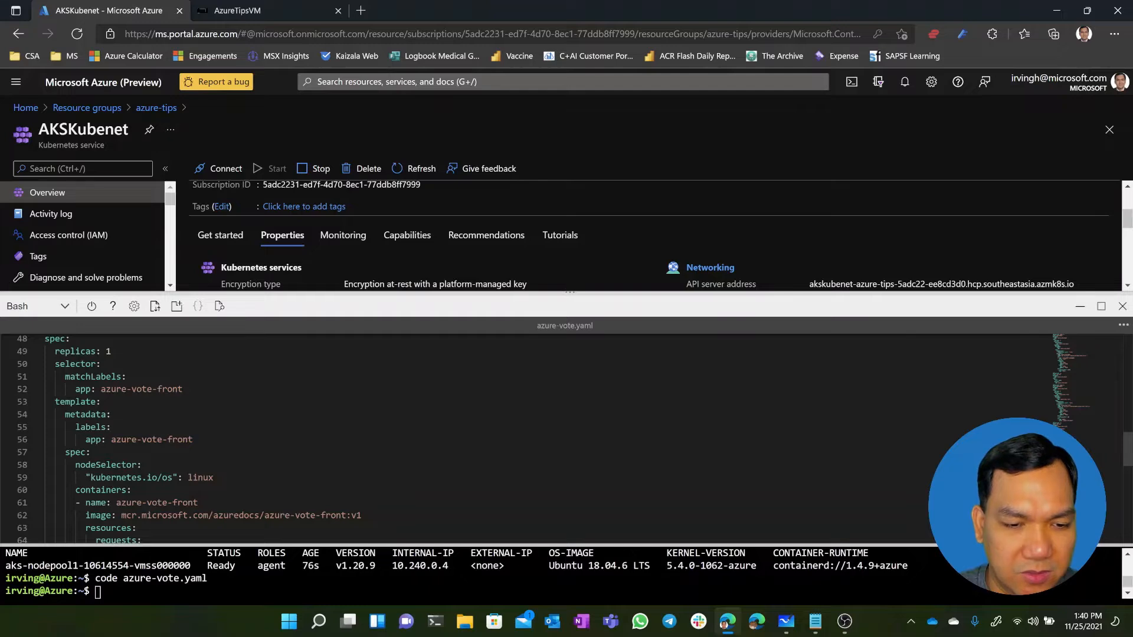
{"action": "scroll", "coordinate": [531, 437], "scroll_direction": "down", "scroll_amount": 4}
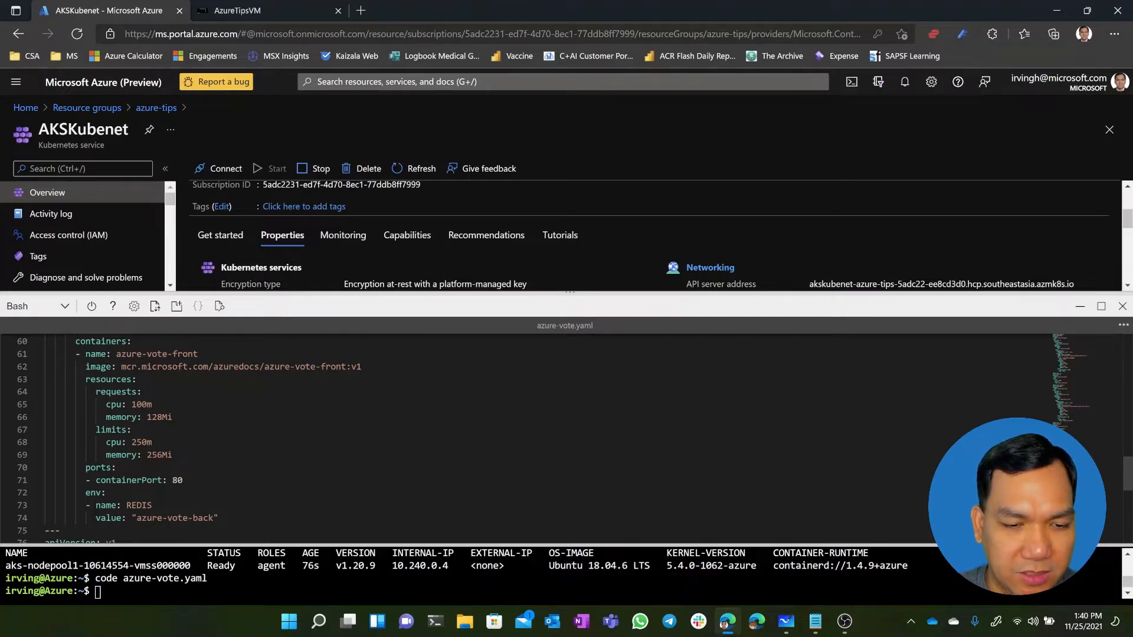
{"action": "scroll", "coordinate": [531, 436], "scroll_direction": "down", "scroll_amount": 8}
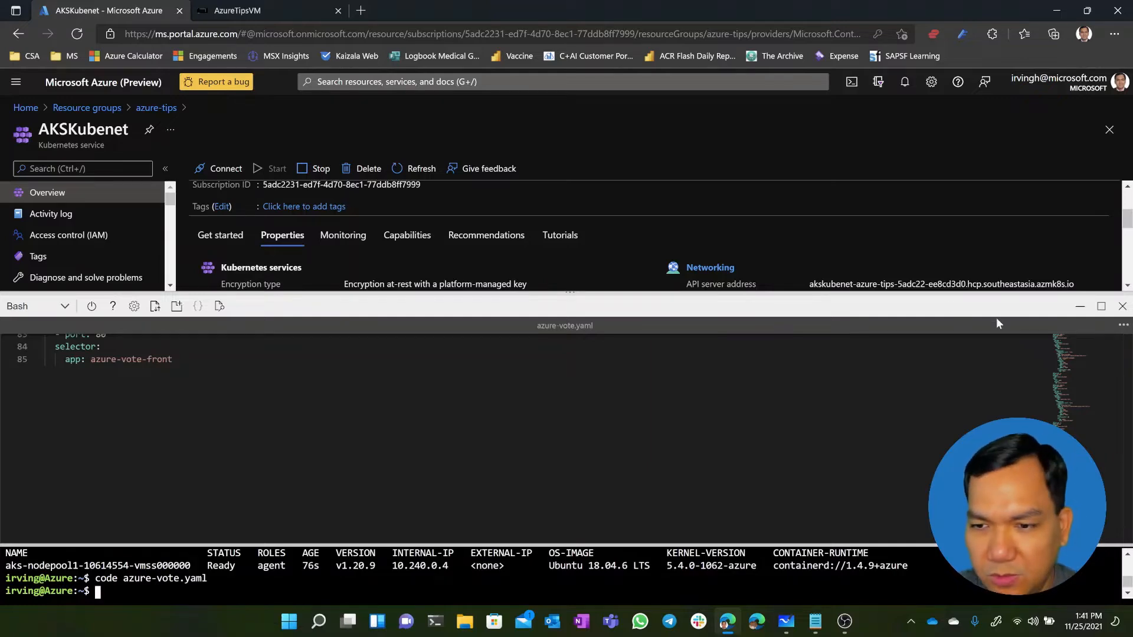
{"action": "left_click", "coordinate": [1122, 325]}
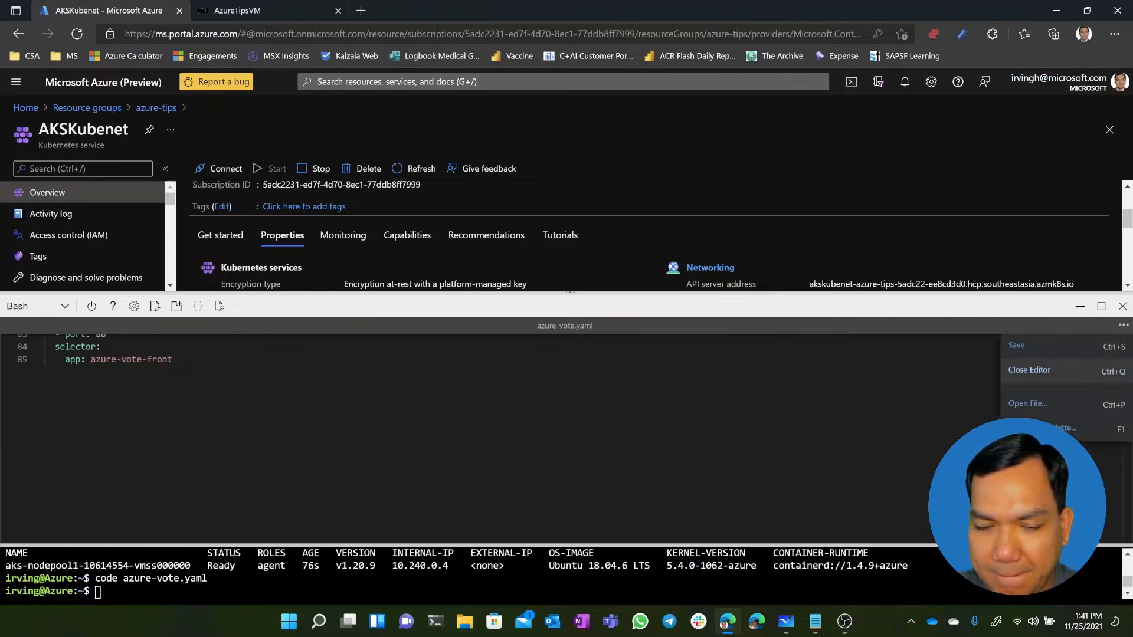
{"action": "left_click", "coordinate": [1029, 370]}
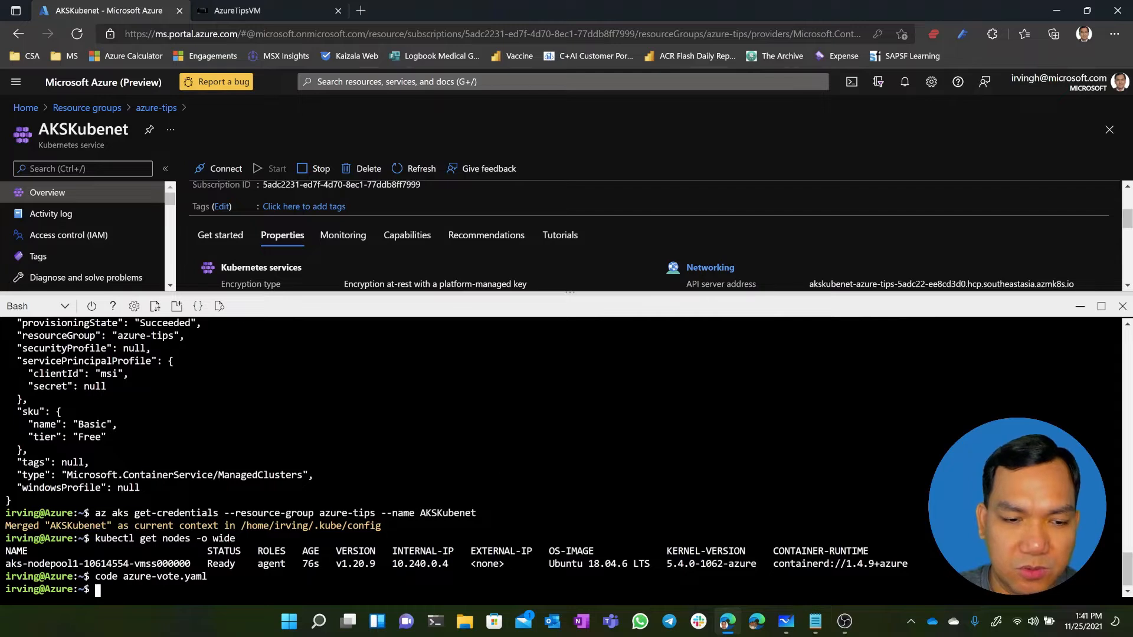
Deploy the voting application to the cluster by running "kubectl apply -f azure-vote.yaml" in Cloud Shell
{"action": "type", "text": "kubectl"}
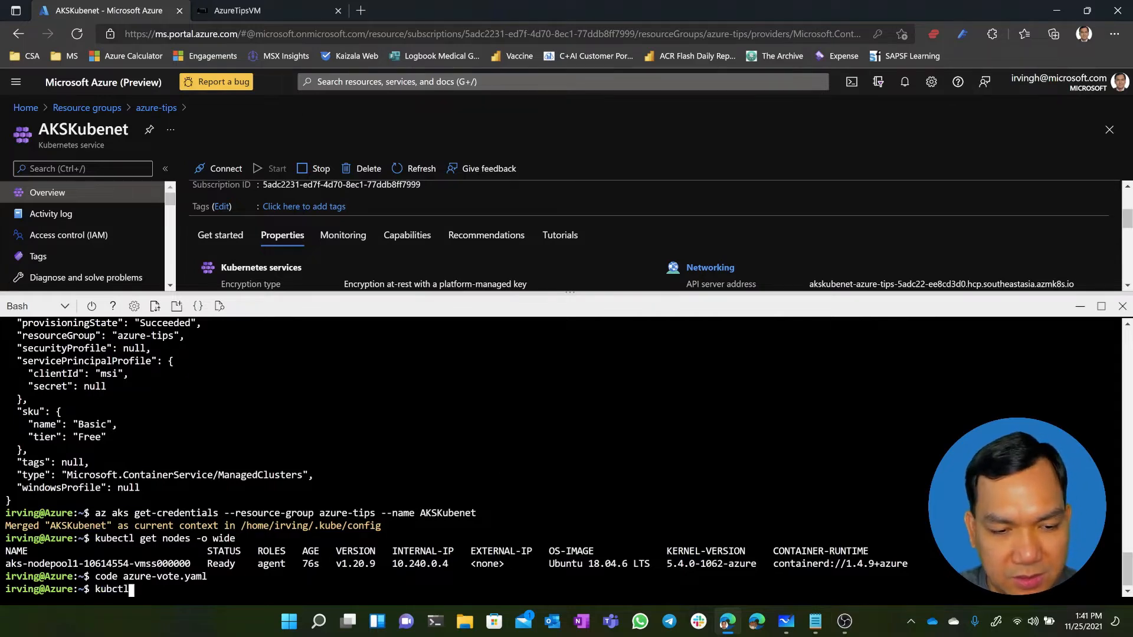
{"action": "key", "text": "BackSpace"}
{"action": "key", "text": "BackSpace"}
{"action": "key", "text": "BackSpace"}
{"action": "key", "text": "BackSpace"}
{"action": "key", "text": "BackSpace"}
{"action": "key", "text": "BackSpace"}
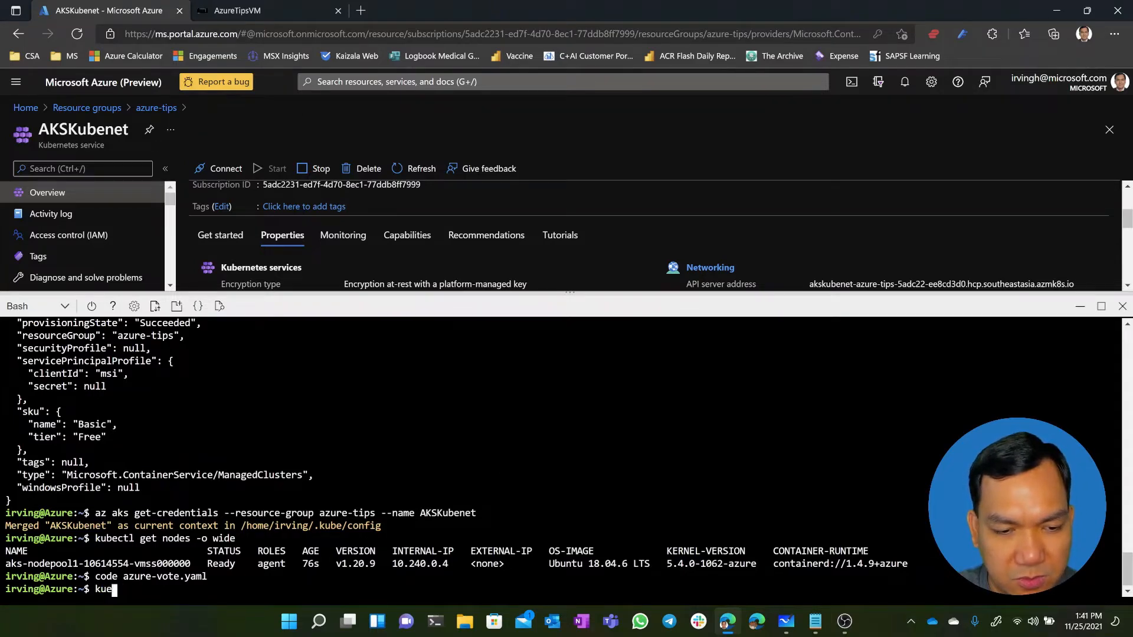
{"action": "type", "text": "ubec"}
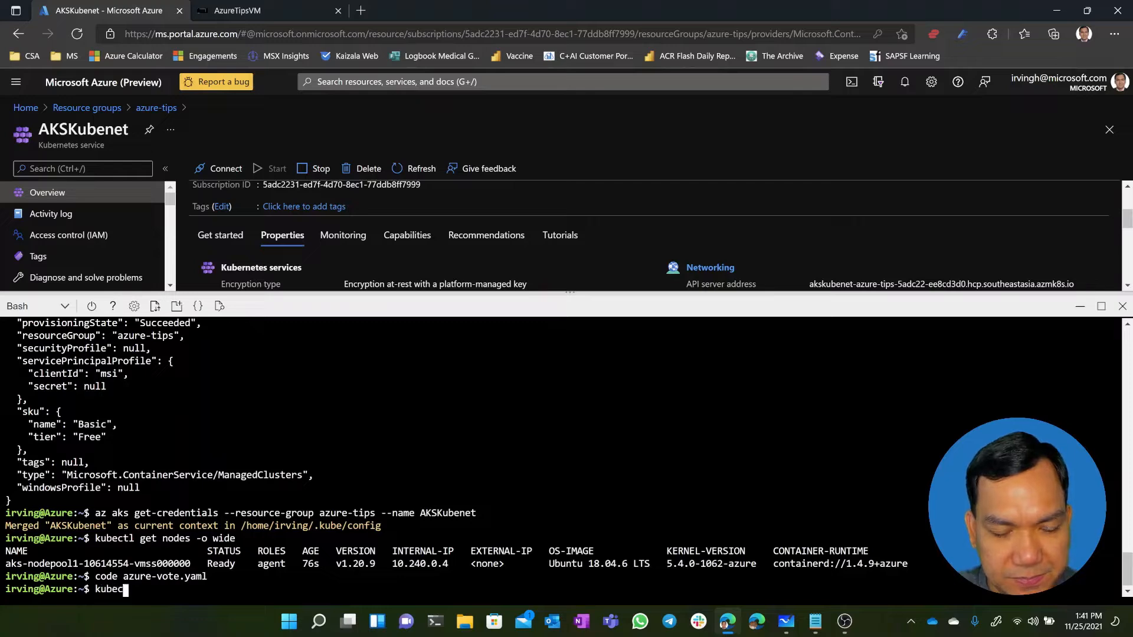
{"action": "type", "text": "tl apply -"}
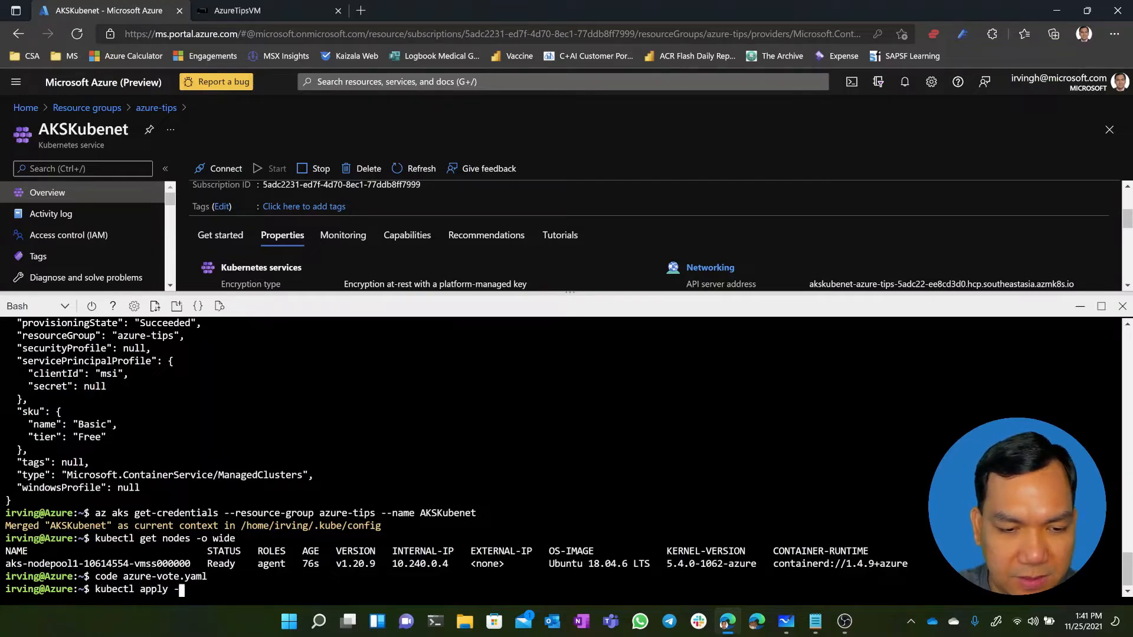
{"action": "type", "text": "f azure-vote.yaml"}
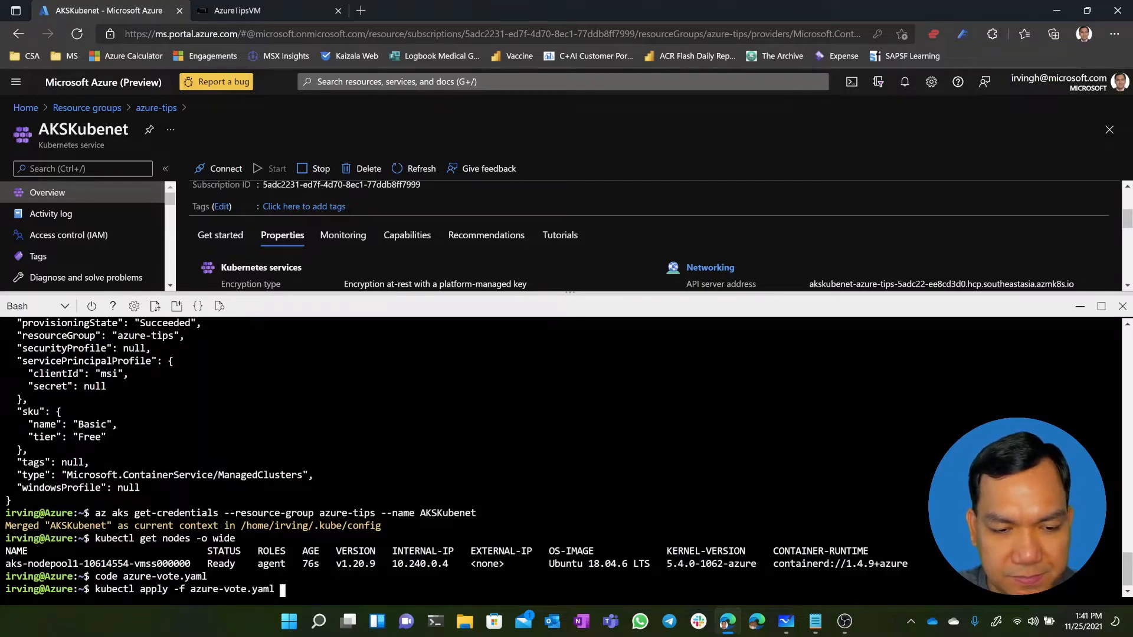
{"action": "key", "text": "Return"}
List the deployed pods with their IP addresses and nodes by running "kubectl get pods -o wide"
{"action": "type", "text": "kubectl "}
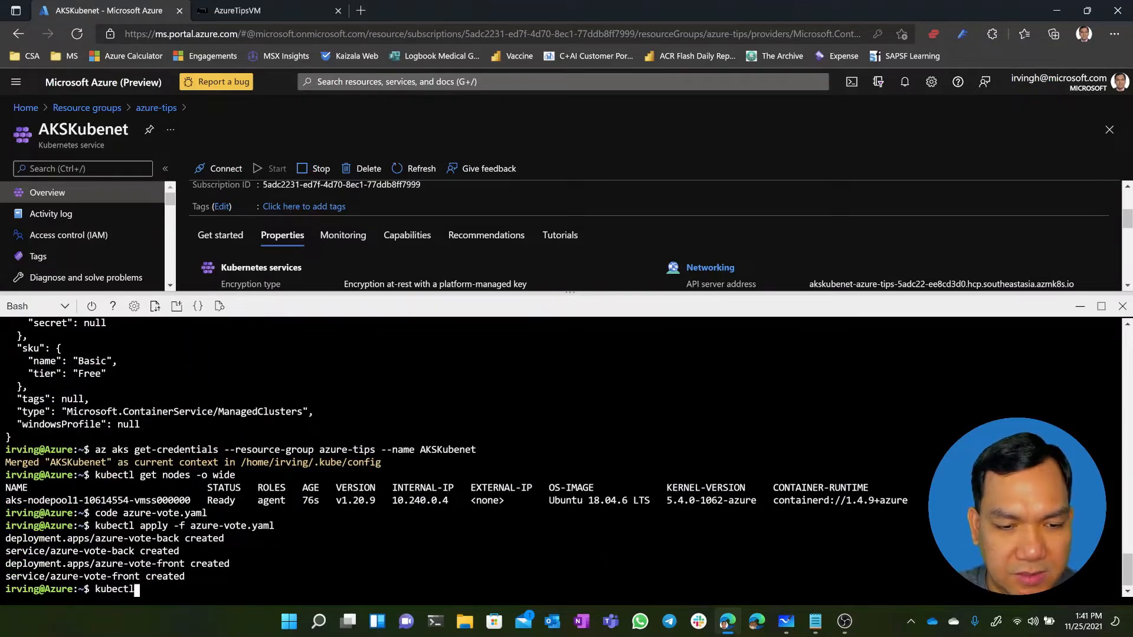
{"action": "type", "text": "get "}
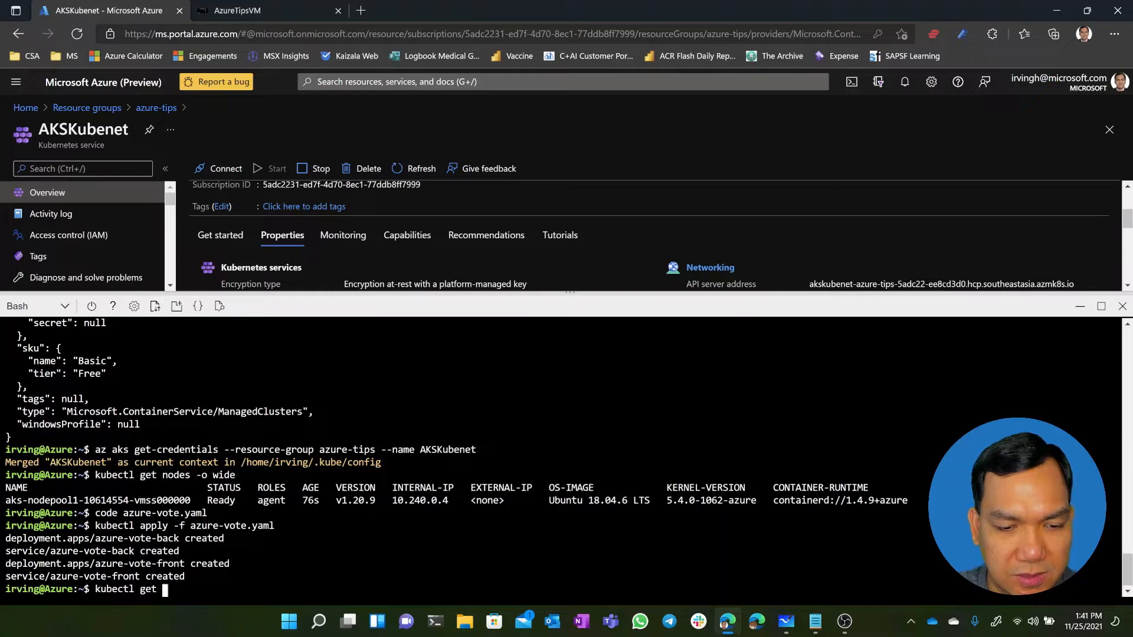
{"action": "type", "text": "pods -o wide"}
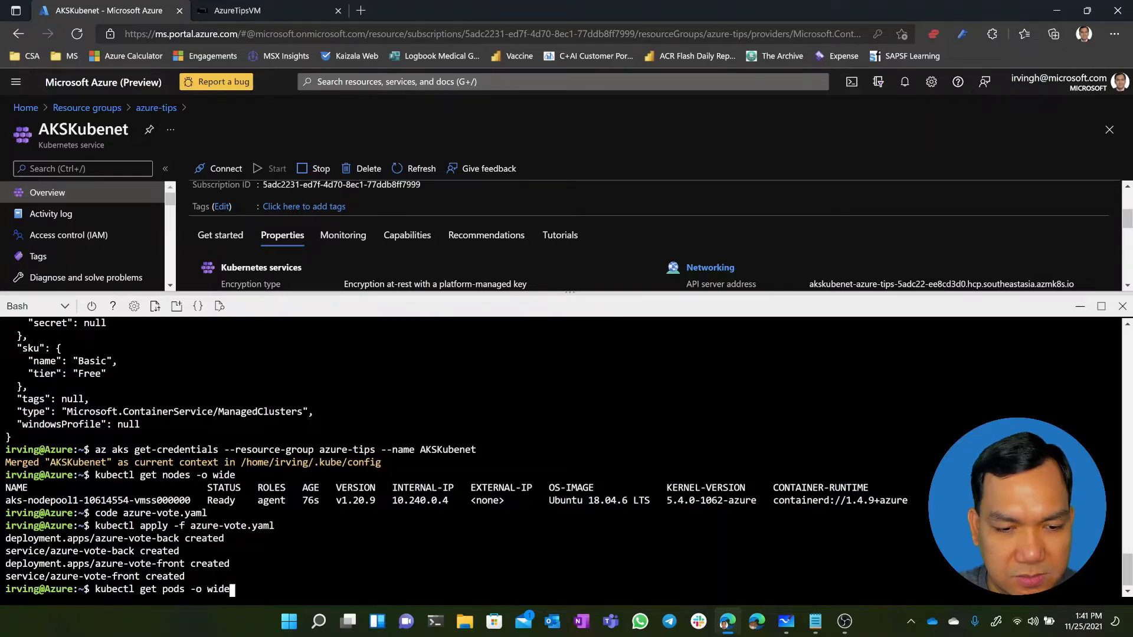
{"action": "key", "text": "Return"}
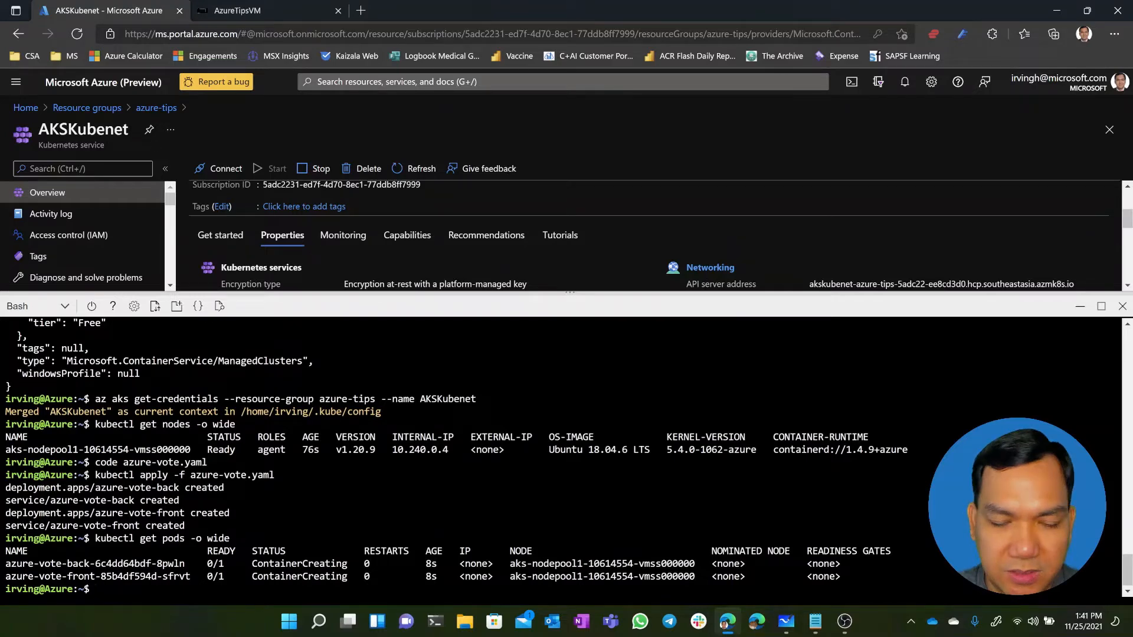
Rerun "kubectl get pods -o wide" three times to track the startup status of the azure-vote pods
{"action": "key", "text": "Up"}
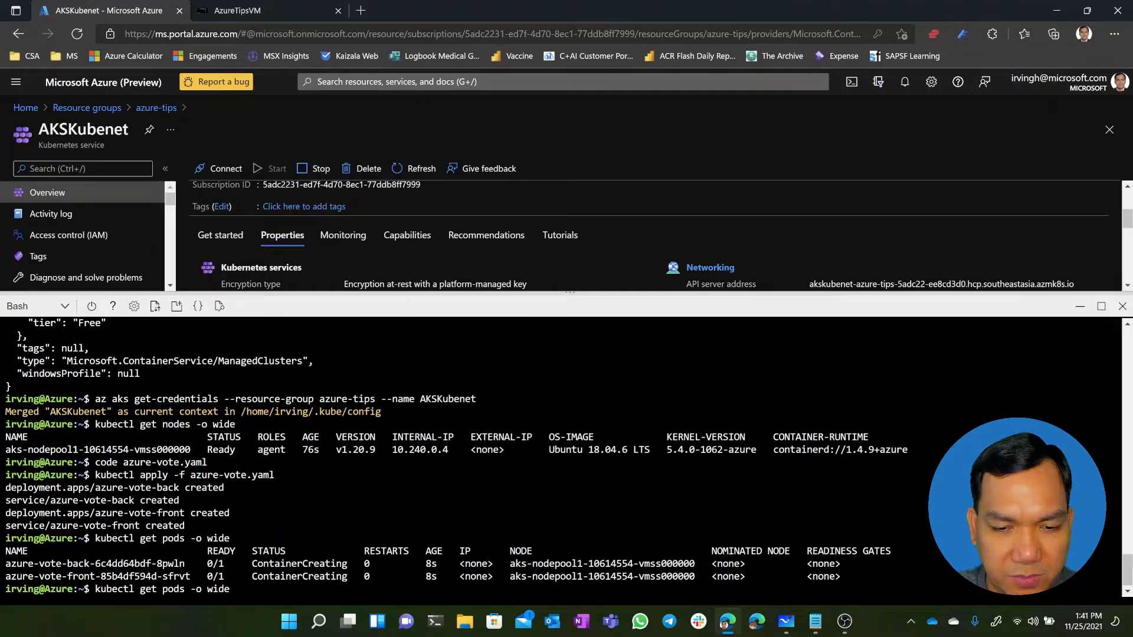
{"action": "key", "text": "Return"}
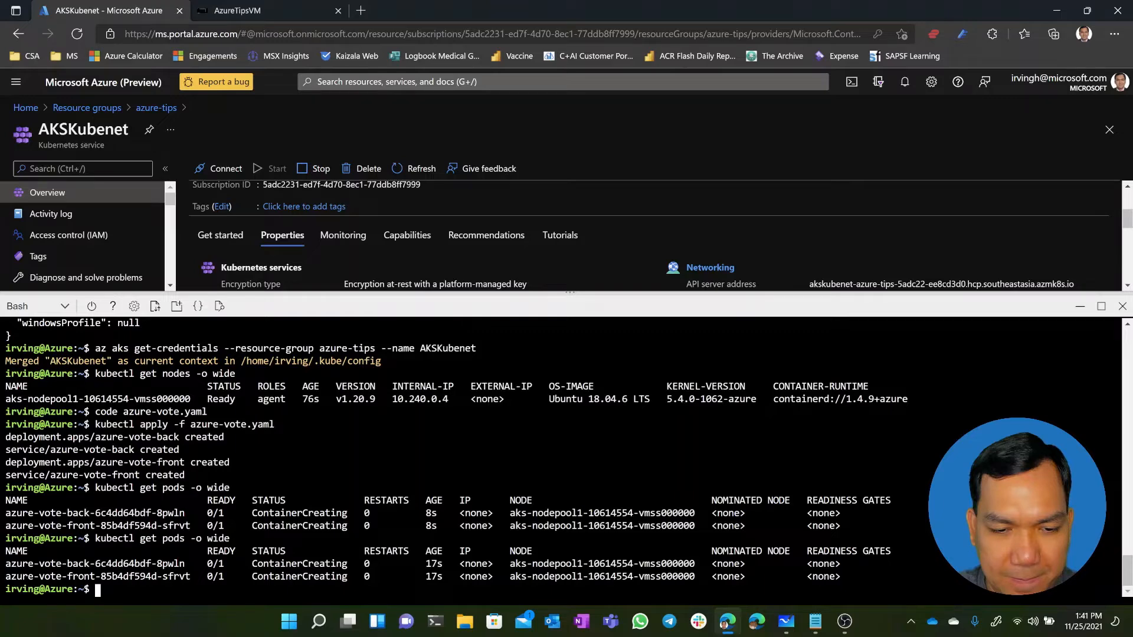
{"action": "key", "text": "Up"}
{"action": "key", "text": "Return"}
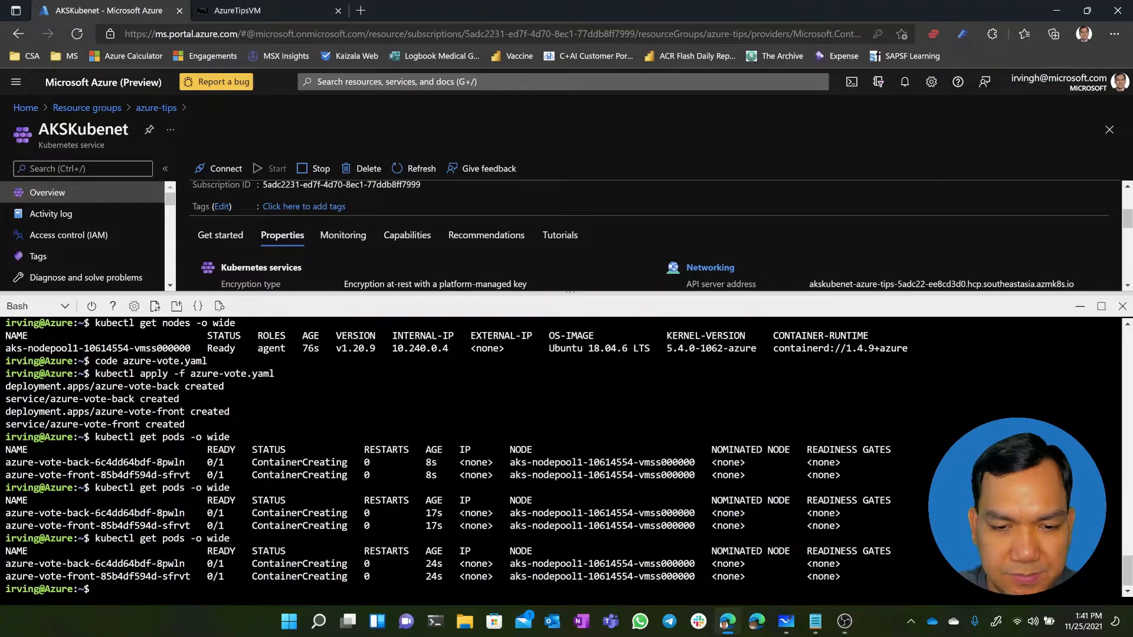
{"action": "key", "text": "Up"}
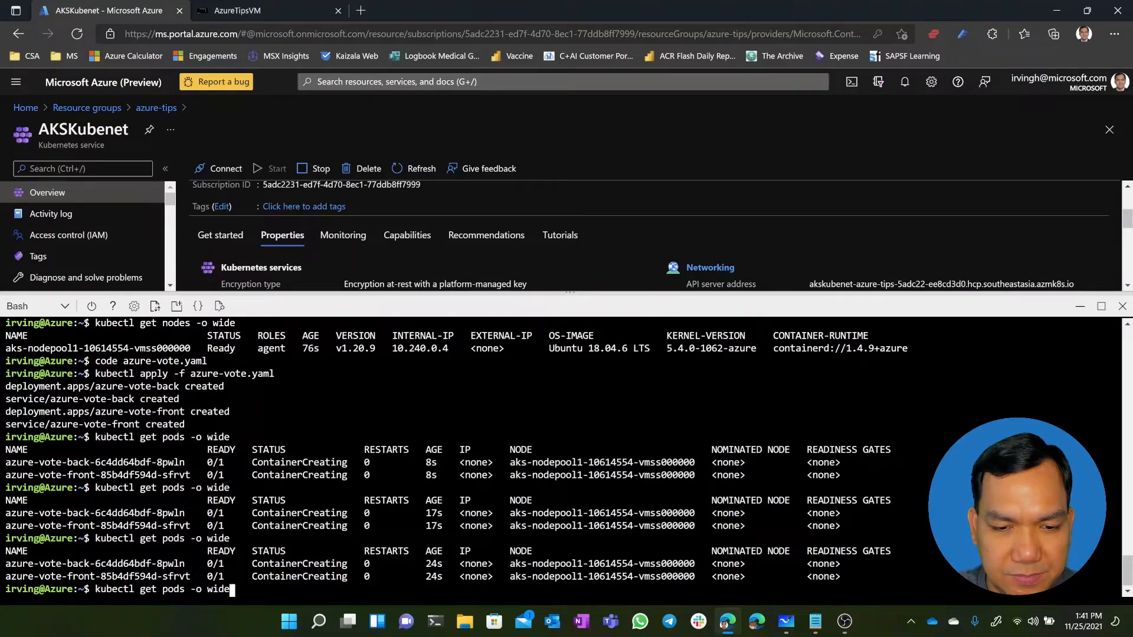
{"action": "key", "text": "Return"}
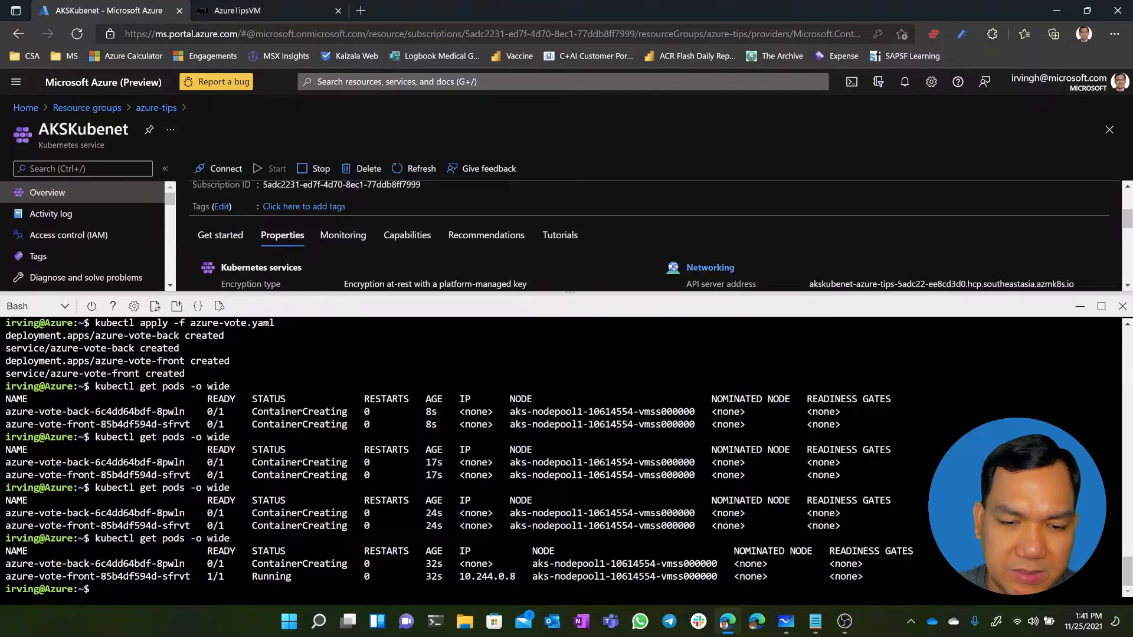
Shrink the Cloud Shell pane to expose the cluster's Pod CIDR and rerun "kubectl get pods -o wide" to compare the pod IPs
{"action": "scroll", "coordinate": [560, 454], "scroll_direction": "up", "scroll_amount": 3}
{"action": "scroll", "coordinate": [561, 455], "scroll_direction": "down", "scroll_amount": 3}
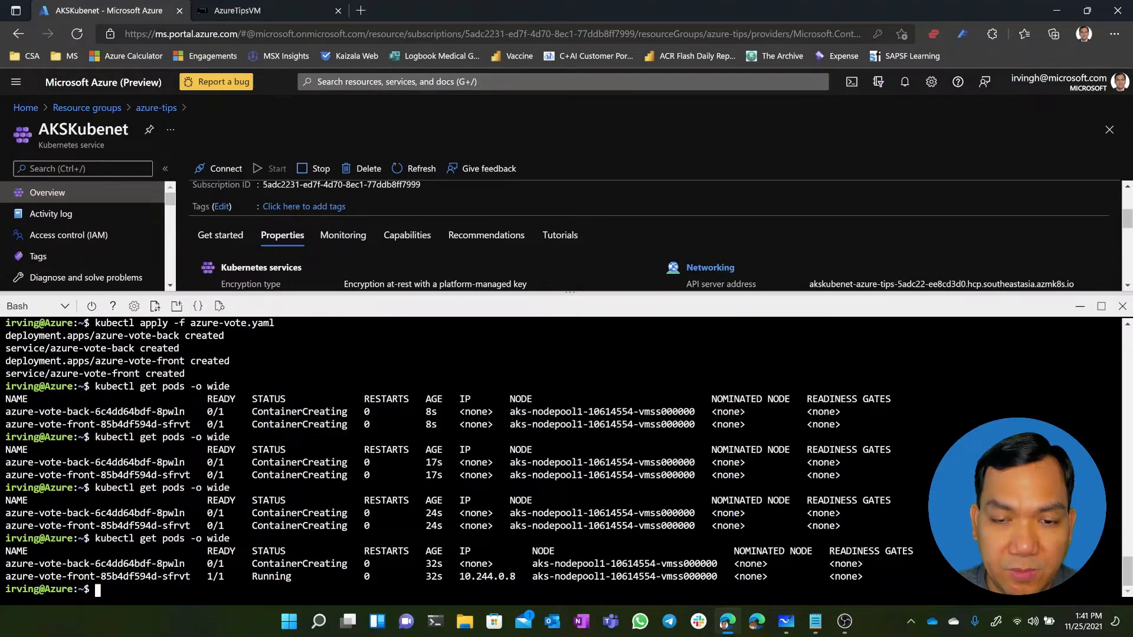
{"action": "left_click_drag", "start_coordinate": [686, 295], "coordinate": [686, 399]}
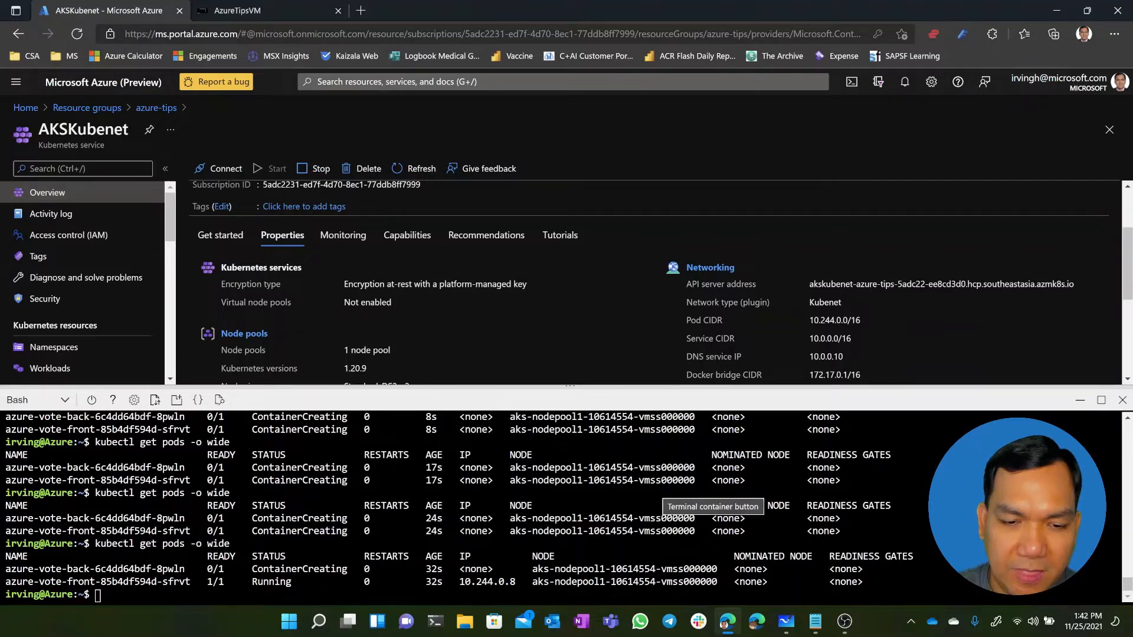
{"action": "key", "text": "Up"}
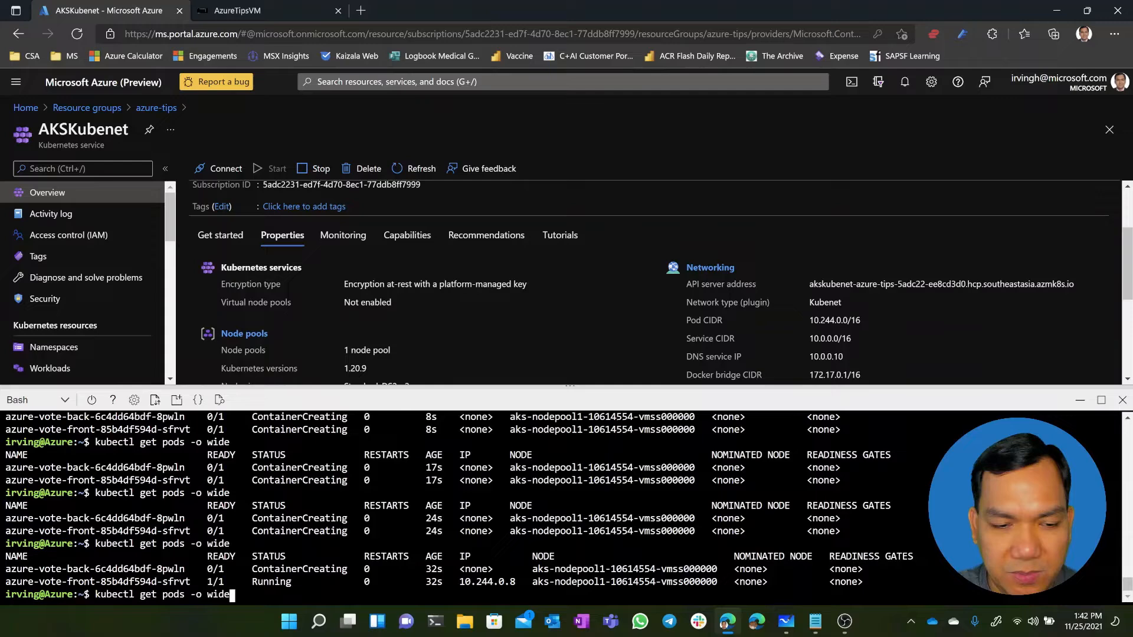
{"action": "key", "text": "Return"}
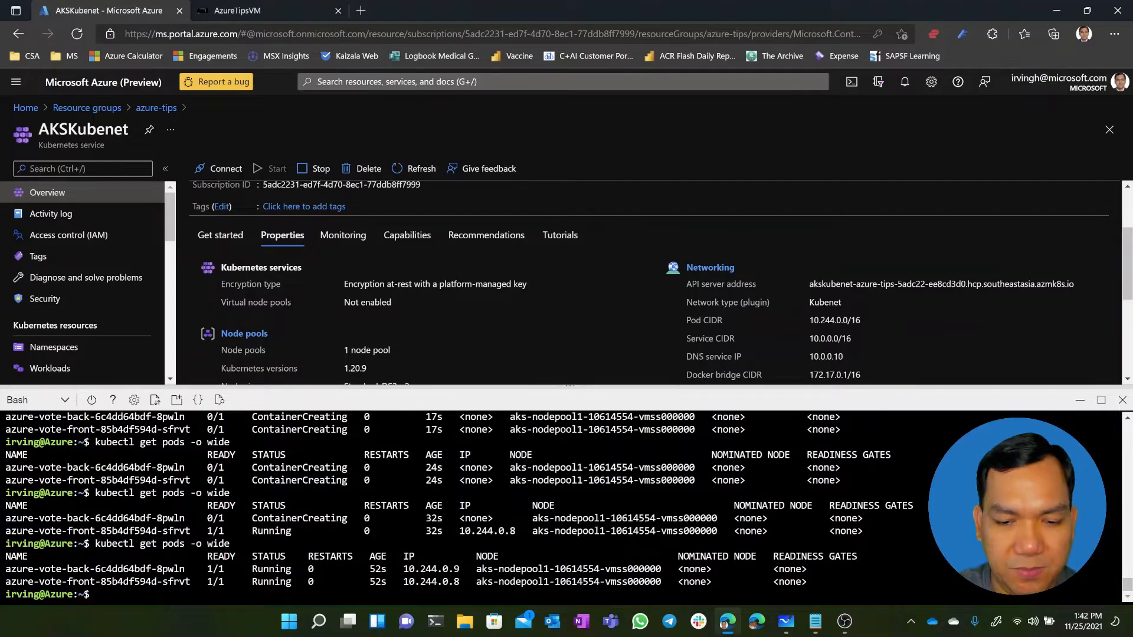
List the cluster's services with their cluster and external IPs by running "kubectl get services"
{"action": "type", "text": "k"}
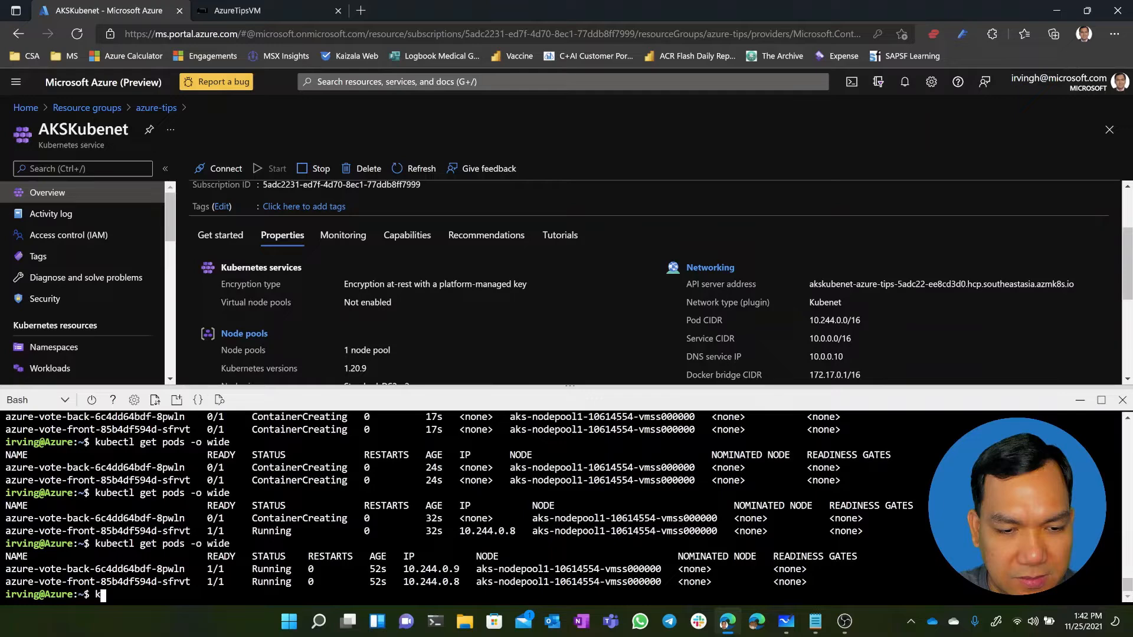
{"action": "type", "text": "ubectl get services"}
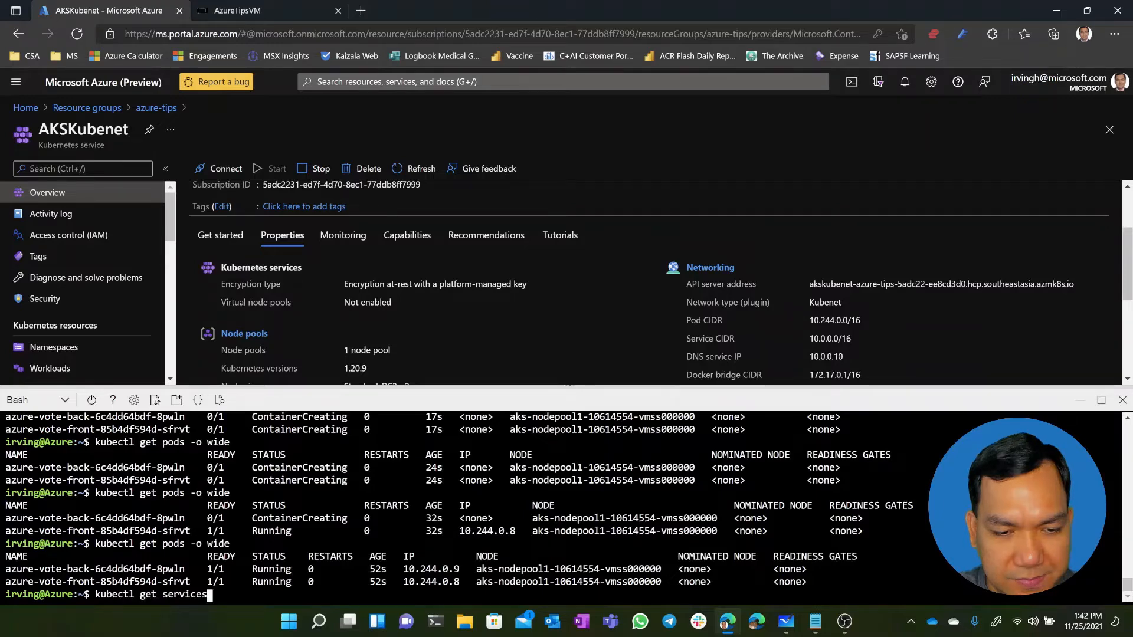
{"action": "key", "text": "Return"}
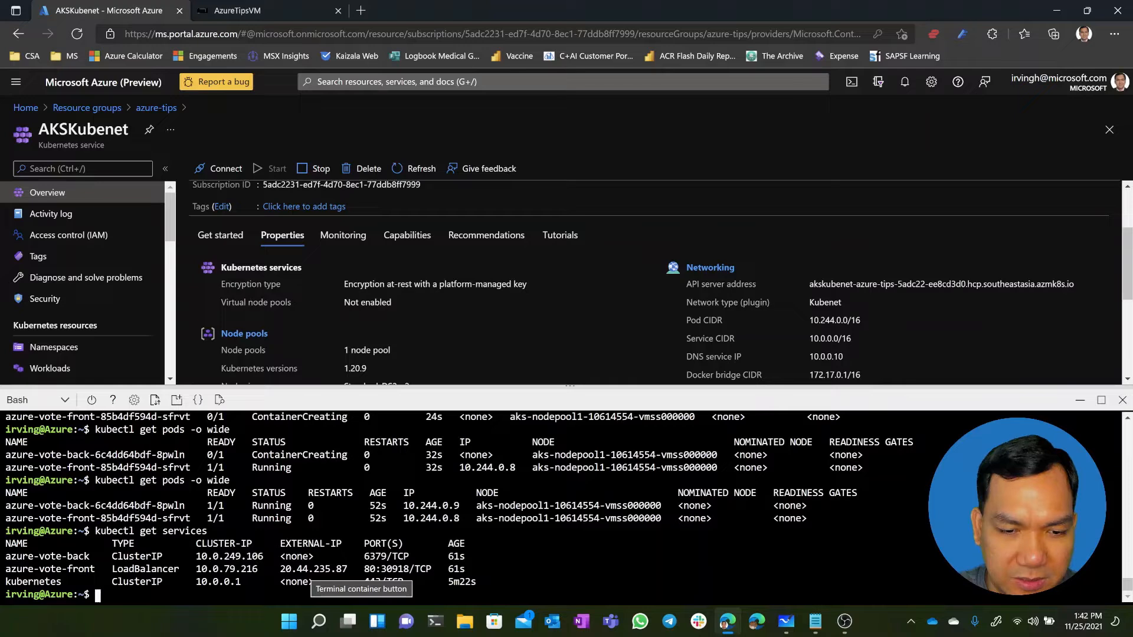
View the Azure Voting App at the azure-vote-front service's external IP in a new browser tab, and close that tab
{"action": "left_click_drag", "start_coordinate": [280, 569], "coordinate": [295, 569]}
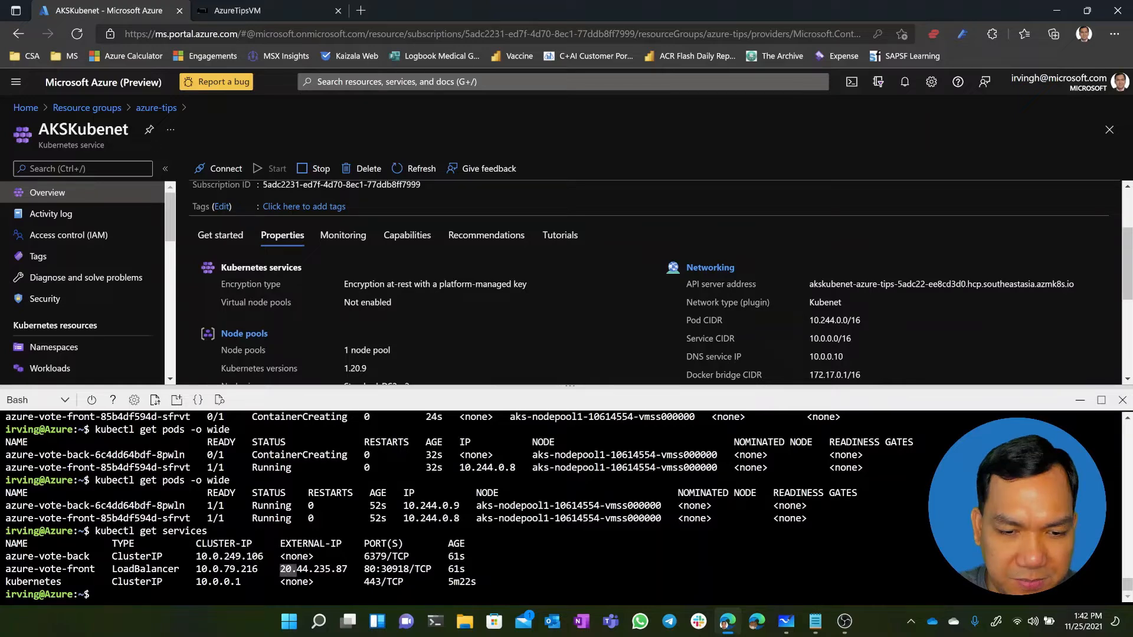
{"action": "key", "text": "ctrl+c"}
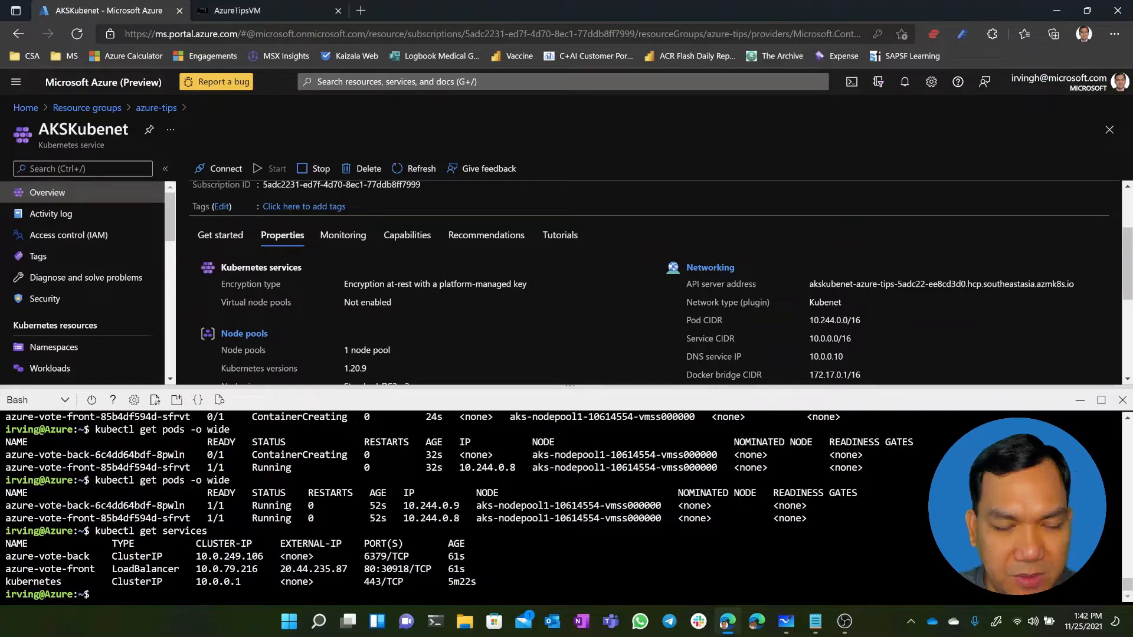
{"action": "left_click", "coordinate": [360, 11]}
{"action": "key", "text": "ctrl+v"}
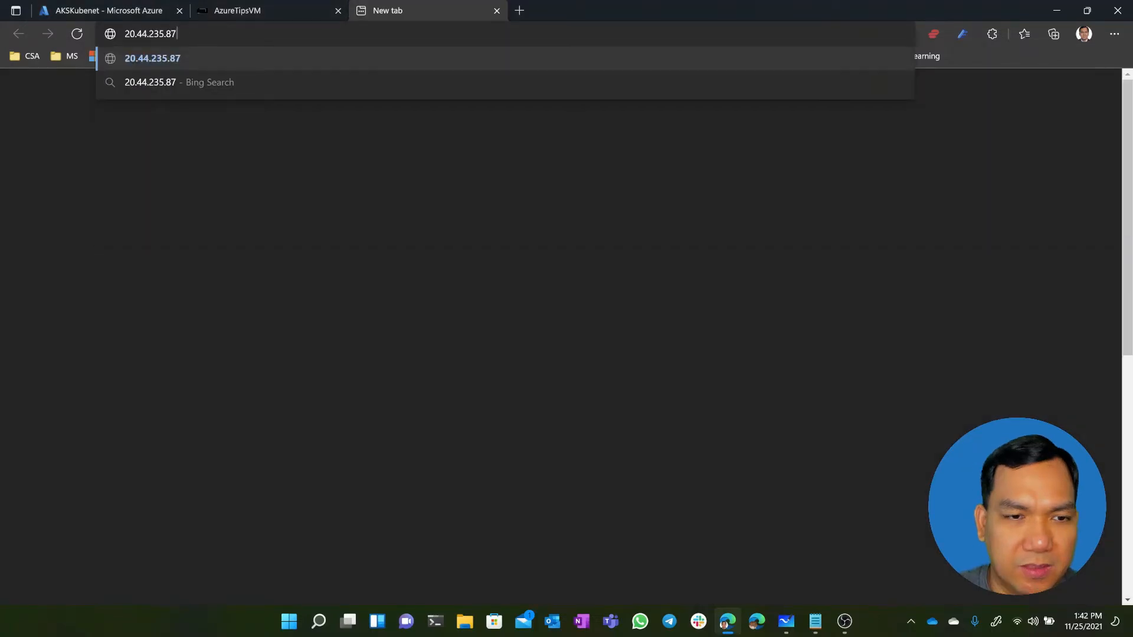
{"action": "key", "text": "Return"}
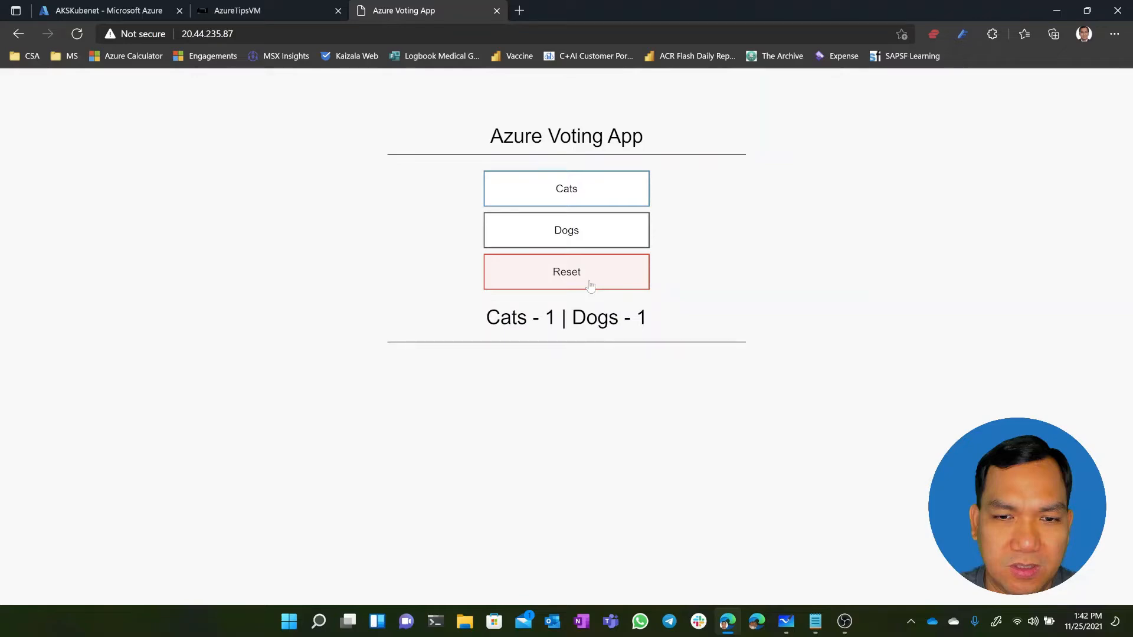
{"action": "key", "text": "ctrl+w"}
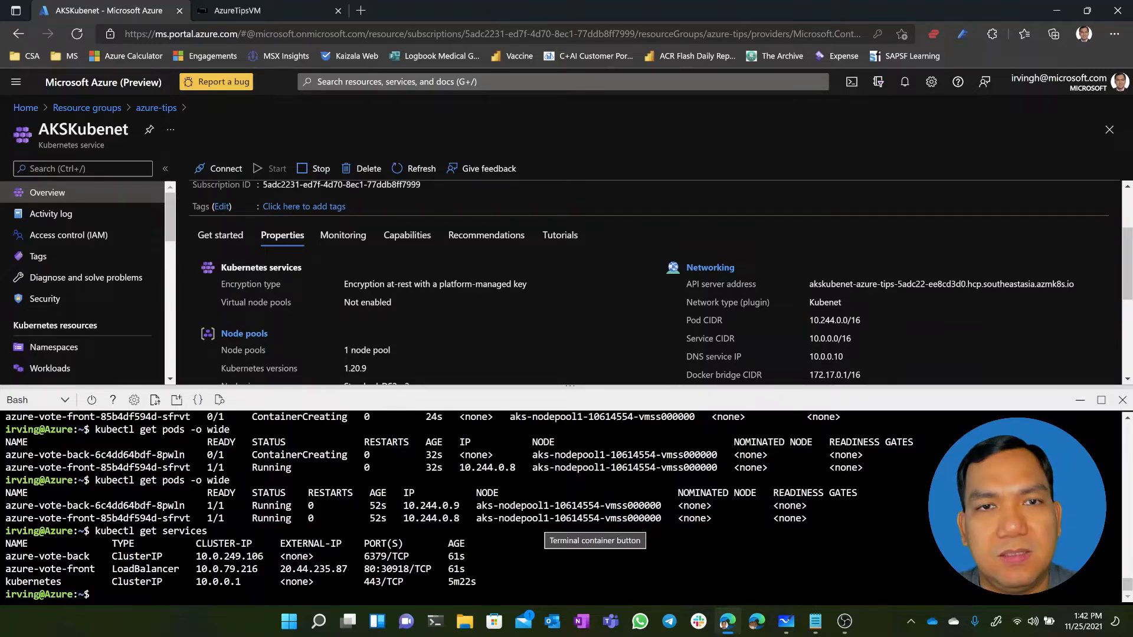
Recall the earlier "az aks create" command for AKSKubenet to review its options, and return to an empty prompt without running it
{"action": "type", "text": "code azure-vote.yaml"}
{"action": "key", "text": "Up"}
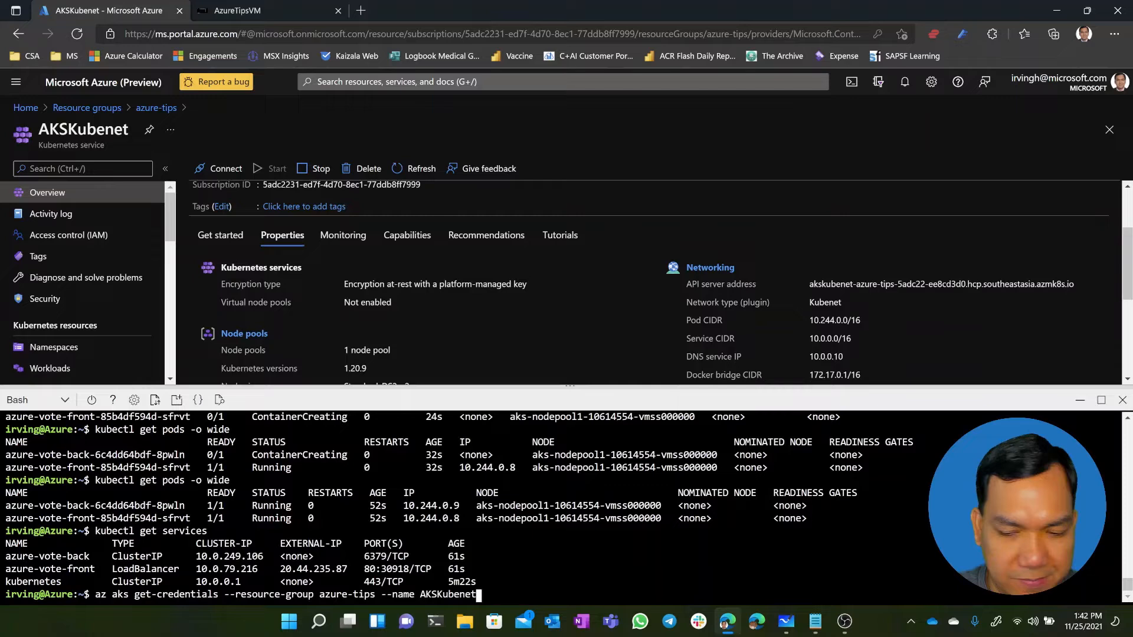
{"action": "key", "text": "Up"}
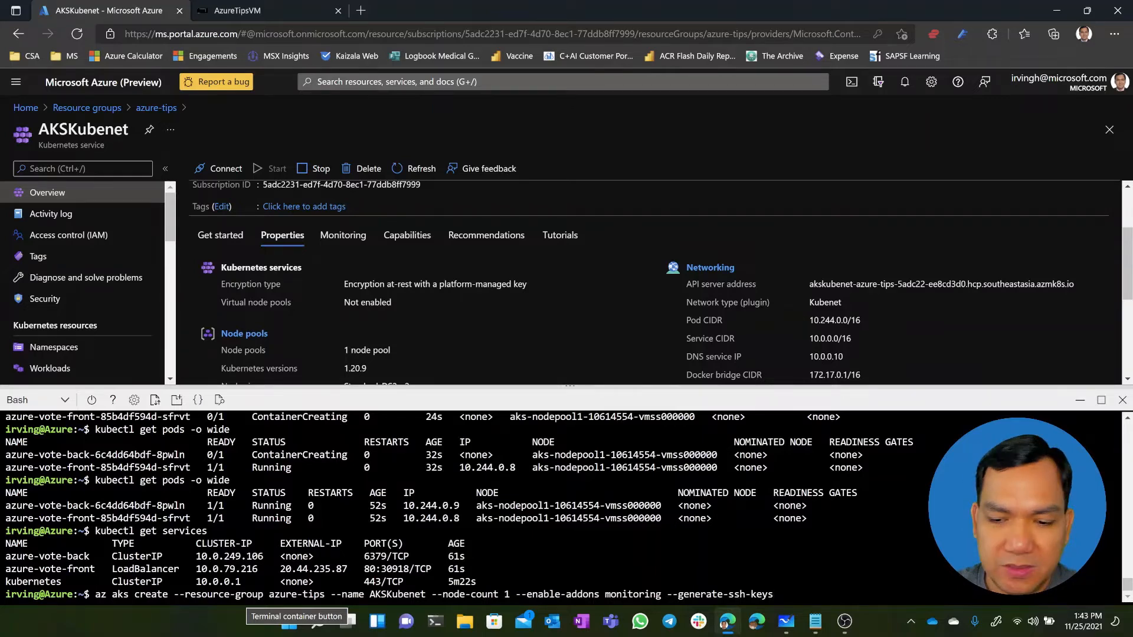
{"action": "key", "text": "Down"}
{"action": "key", "text": "Down"}
{"action": "key", "text": "Down"}
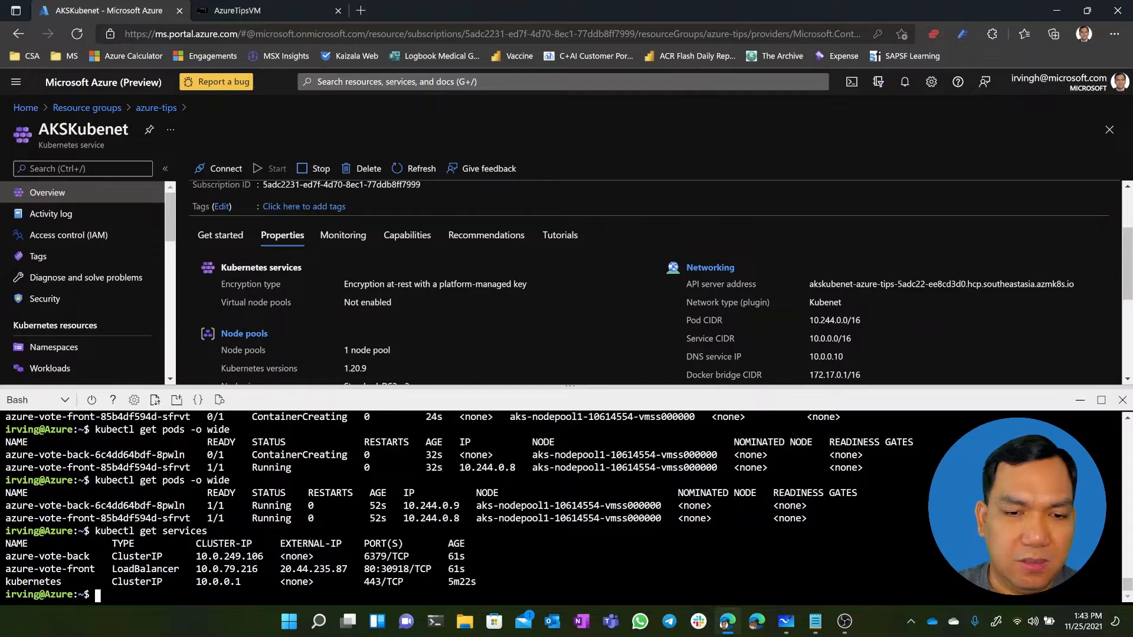
Open the subnets of the aks-vnet virtual network in the azure-tips resource group and minimize Cloud Shell to examine their address ranges
{"action": "left_click", "coordinate": [155, 108]}
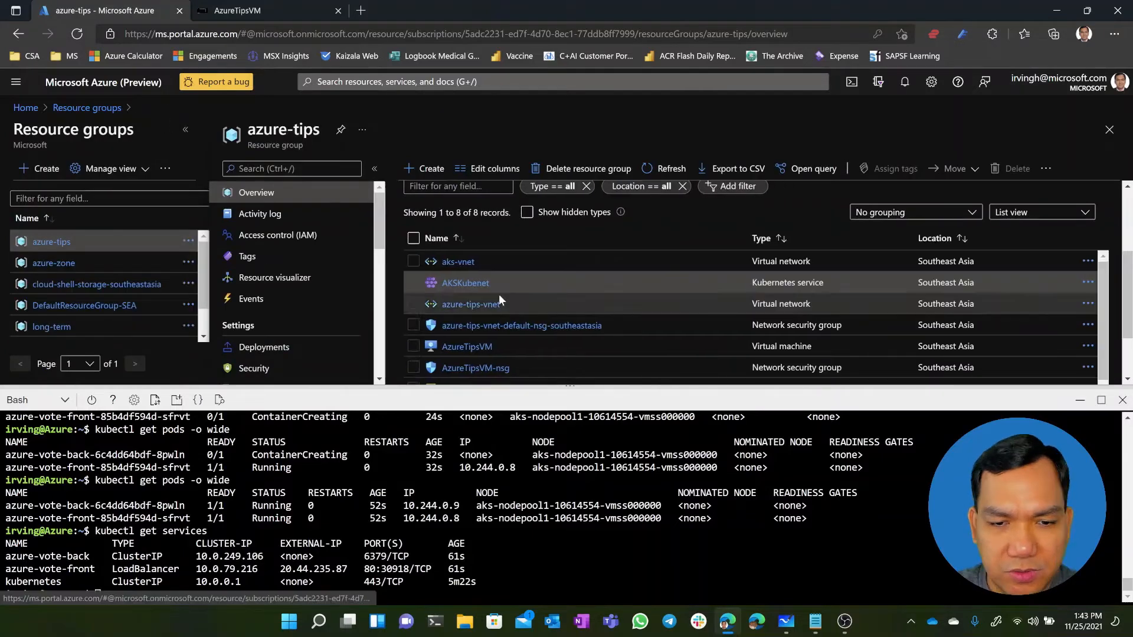
{"action": "left_click", "coordinate": [461, 265]}
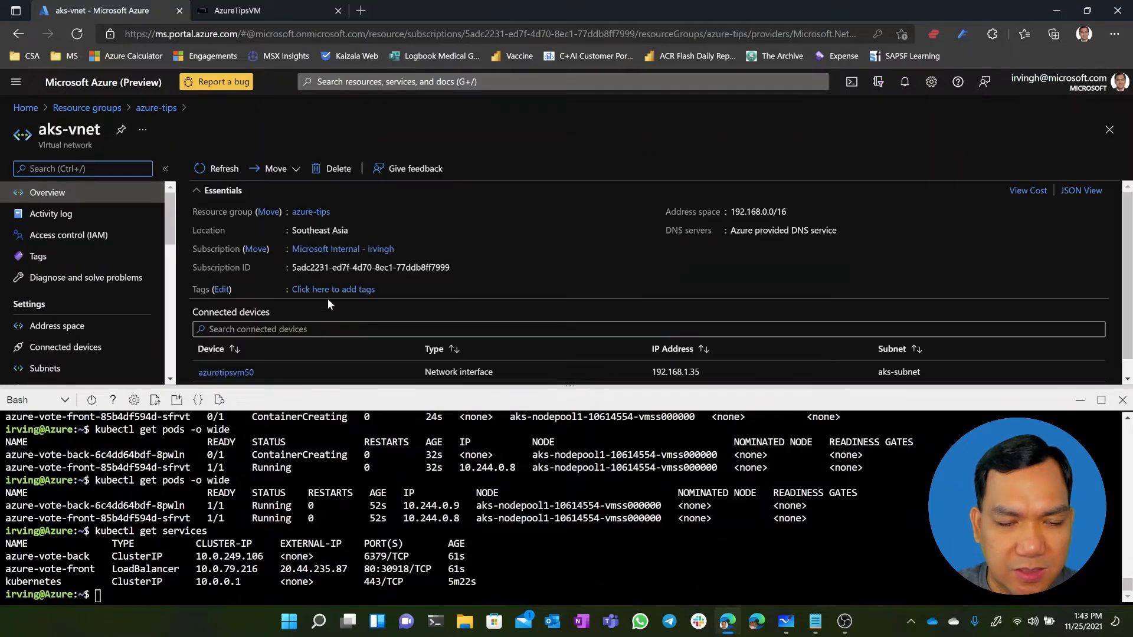
{"action": "left_click", "coordinate": [65, 368]}
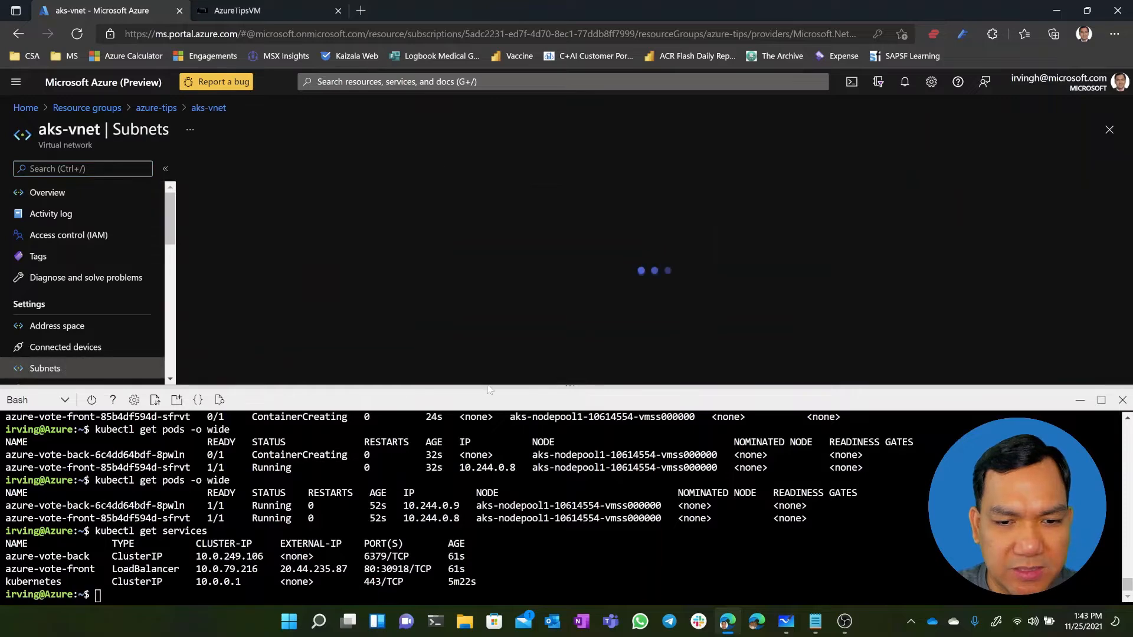
{"action": "left_click", "coordinate": [1081, 404]}
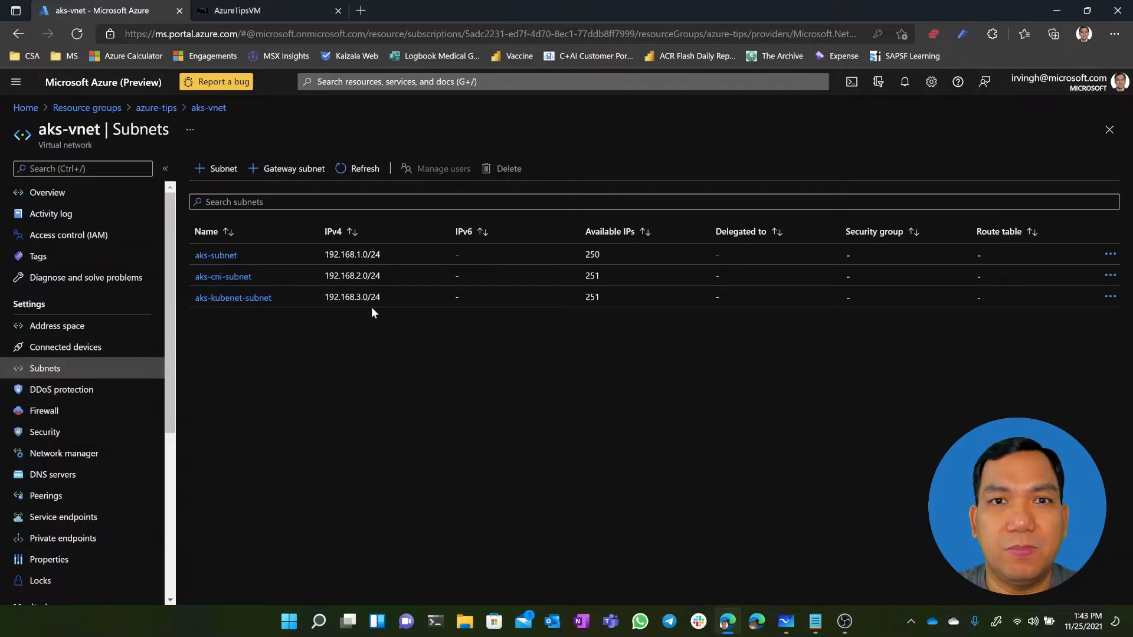
Reopen Cloud Shell and run "az network vnet subnet list --resource-group azure-tips --vnet-name aks-vnet" to list the subnets
{"action": "left_click", "coordinate": [855, 88]}
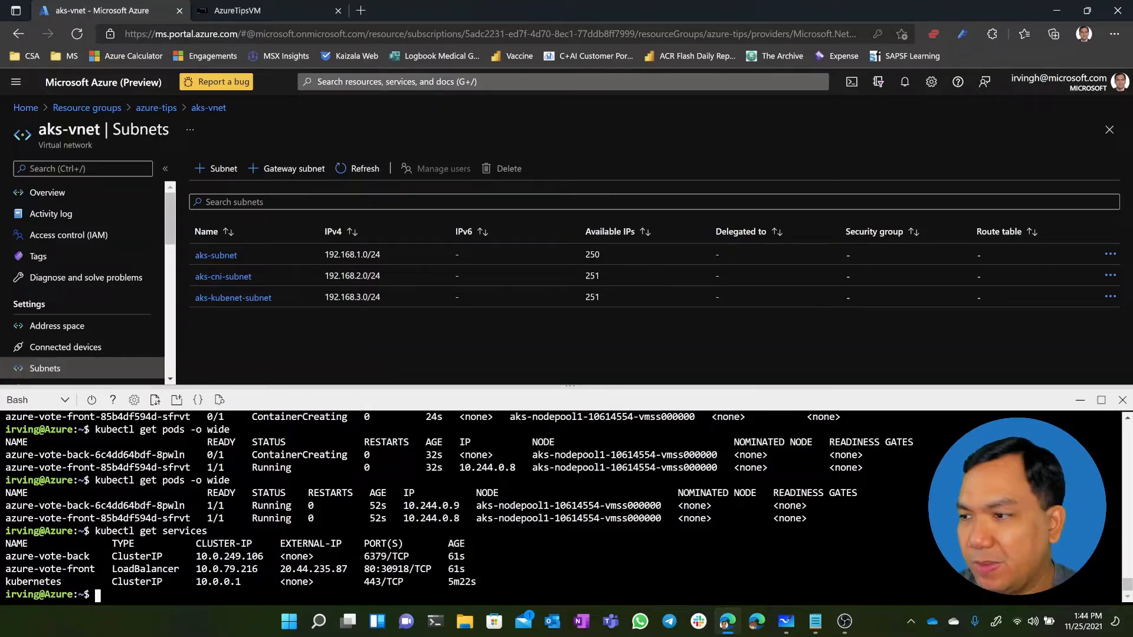
{"action": "key", "text": "alt+Tab"}
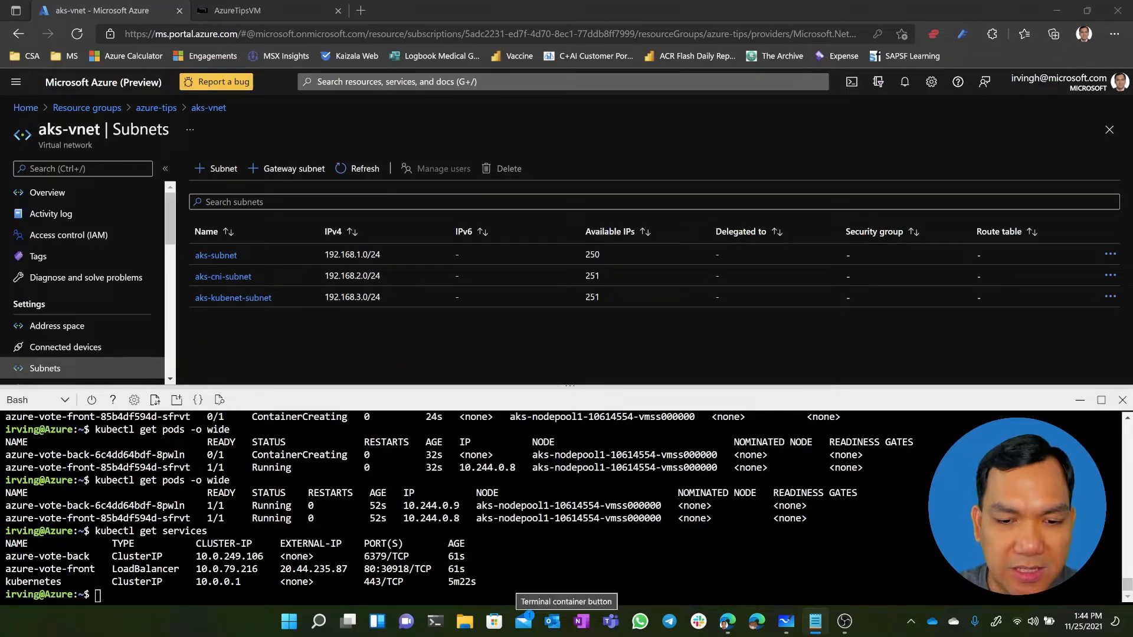
{"action": "key", "text": "alt+Tab"}
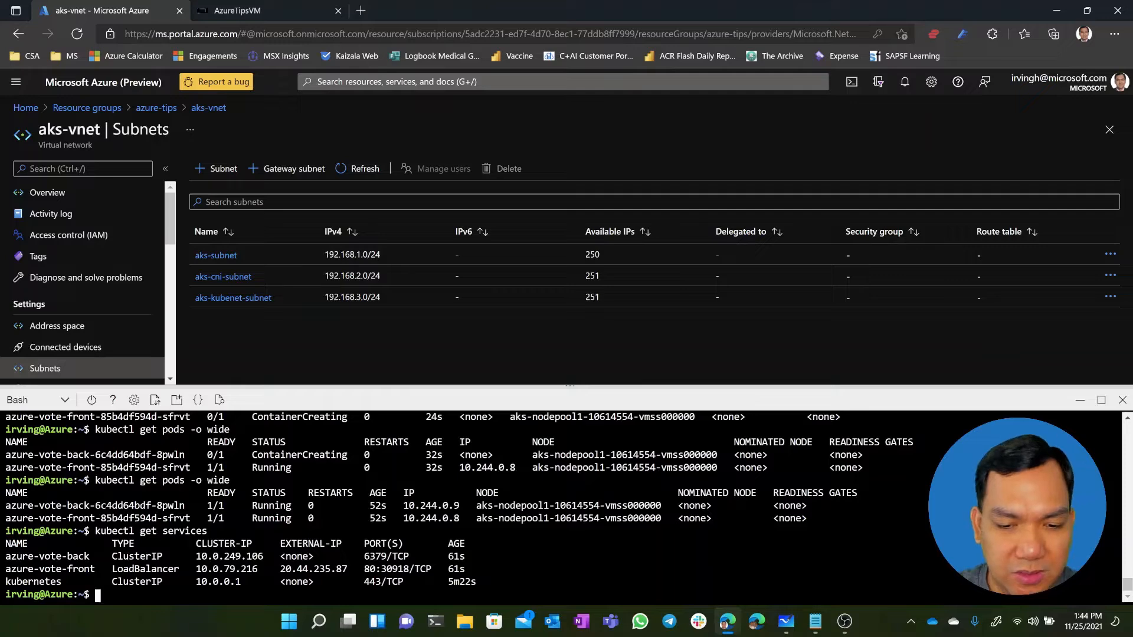
{"action": "right_click", "coordinate": [510, 592]}
{"action": "left_click", "coordinate": [576, 373]}
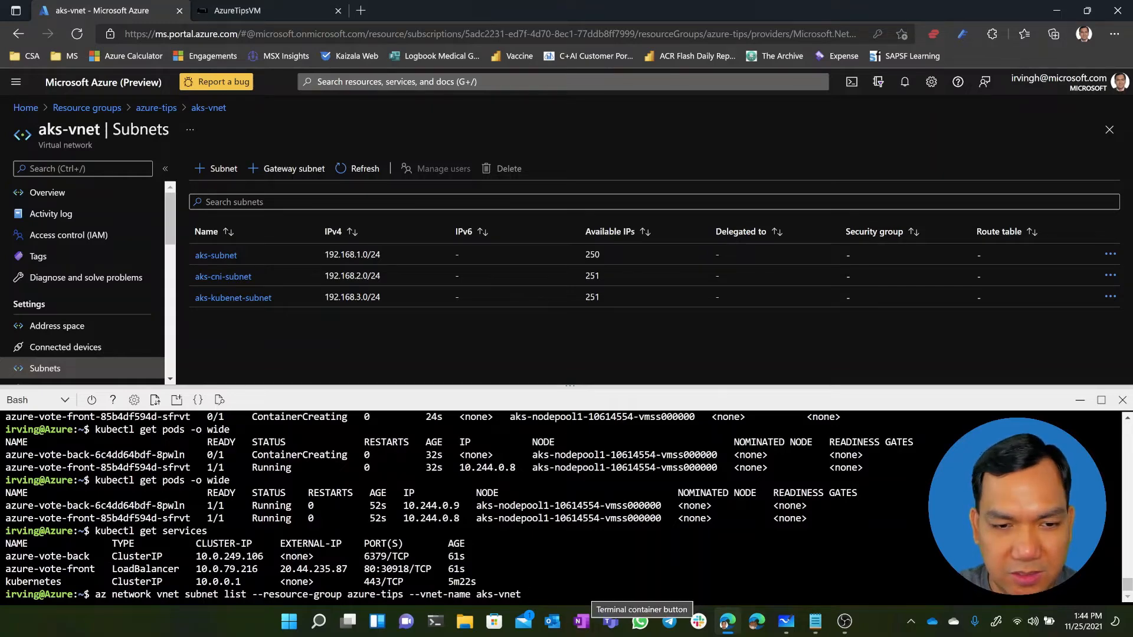
{"action": "key", "text": "Return"}
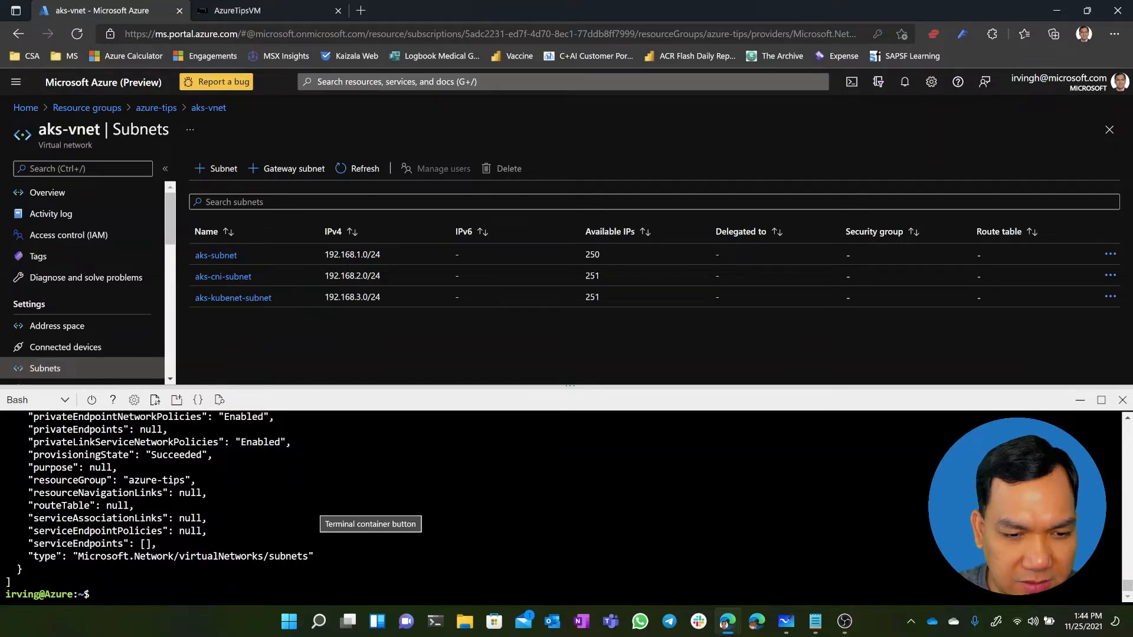
Copy the resource ID of aks-kubenet-subnet from the subnet list output
{"action": "scroll", "coordinate": [370, 507], "scroll_direction": "up", "scroll_amount": 4}
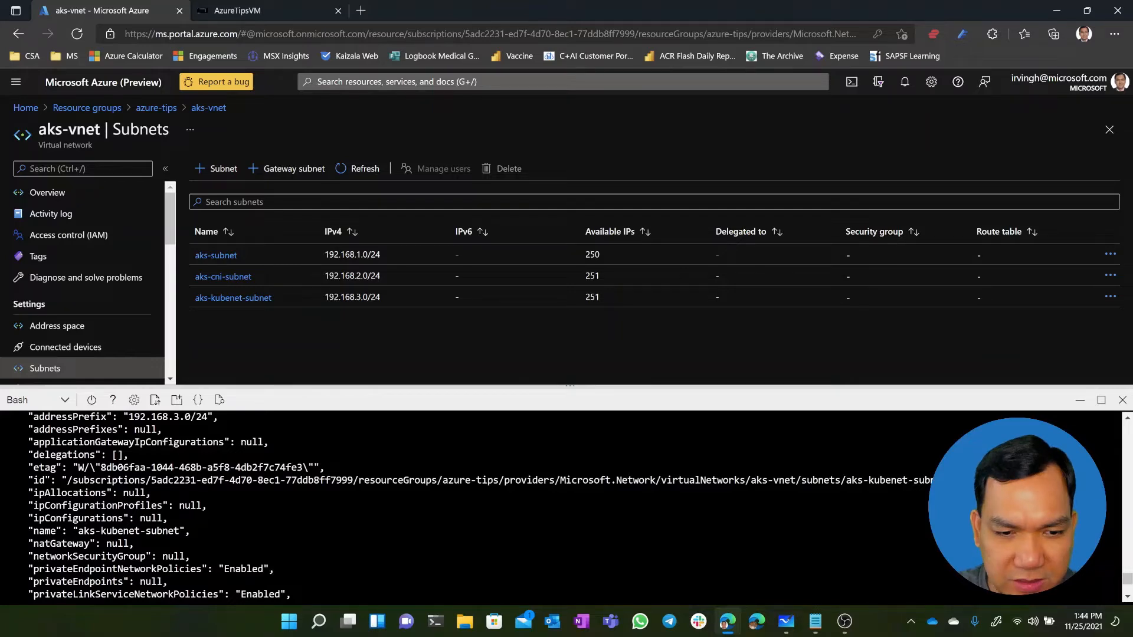
{"action": "double_click", "coordinate": [371, 480]}
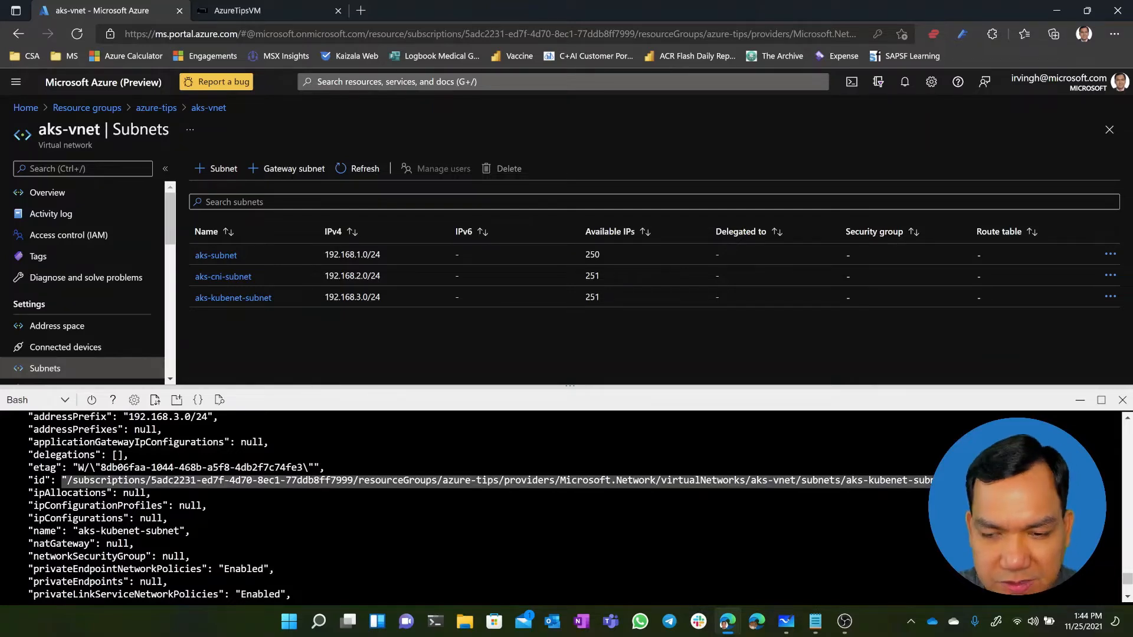
{"action": "key", "text": "ctrl+c"}
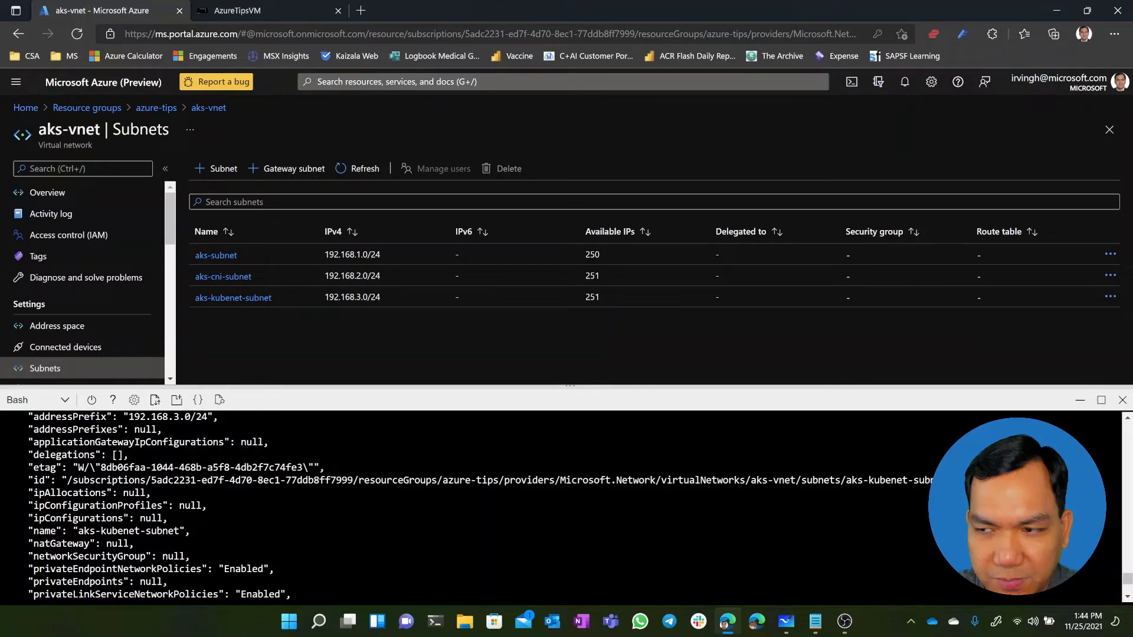
{"action": "key", "text": "alt+Tab"}
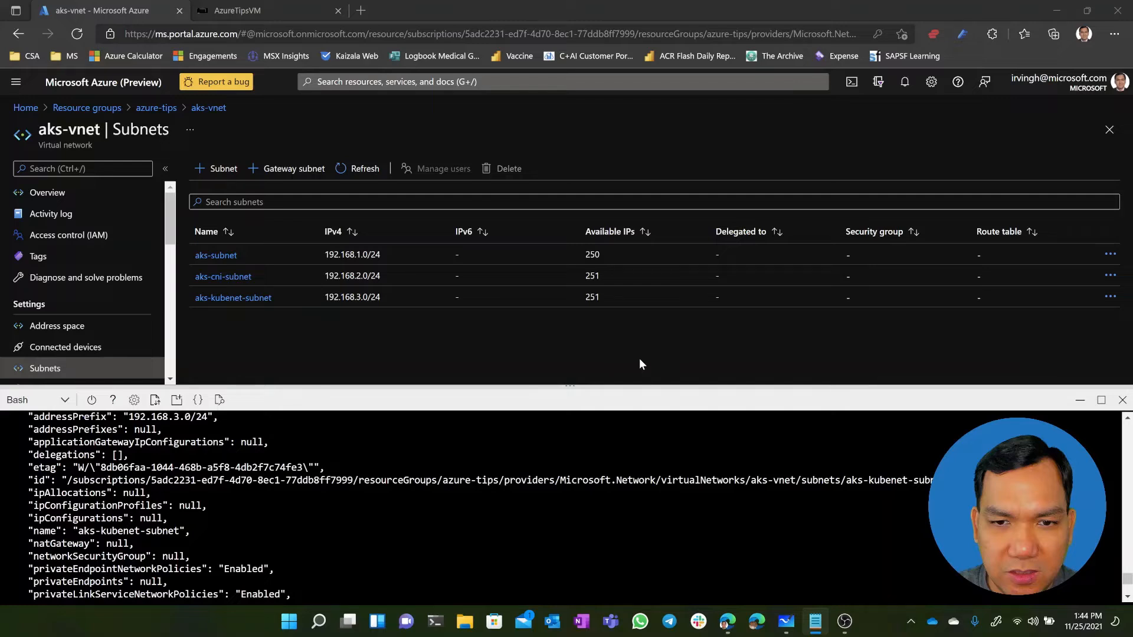
{"action": "key", "text": "alt+Tab"}
Replace the prompt's contents with the earlier "az aks create" command for the azure-tips resource group, changing the cluster name to AKSKubenet2
{"action": "key", "text": "ctrl+v"}
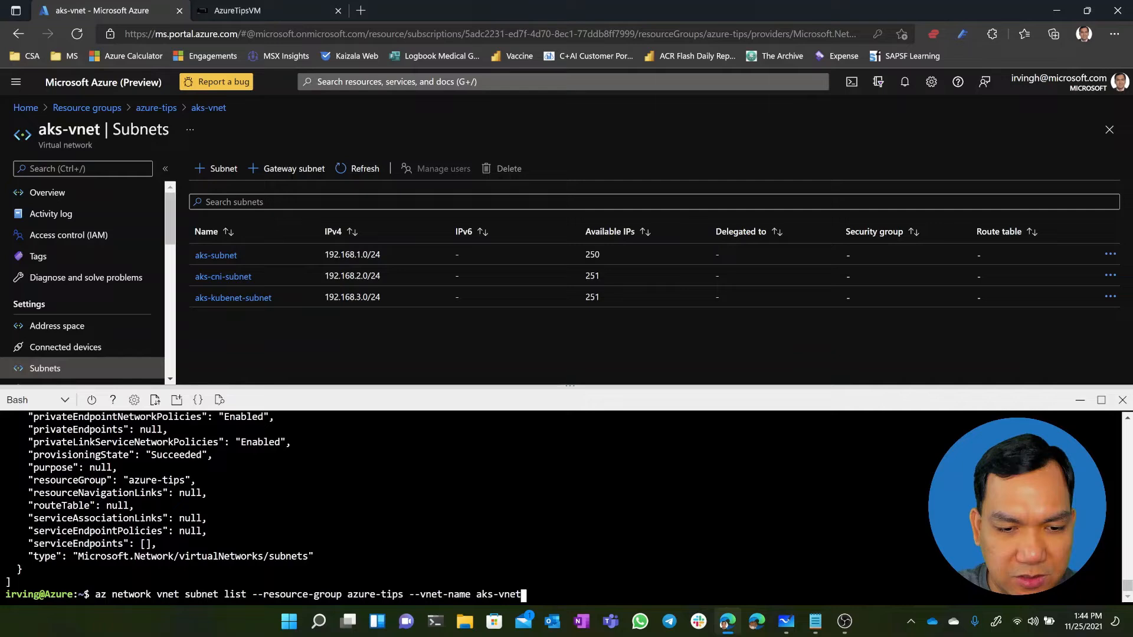
{"action": "key", "text": "ctrl+u"}
{"action": "key", "text": "ctrl+v"}
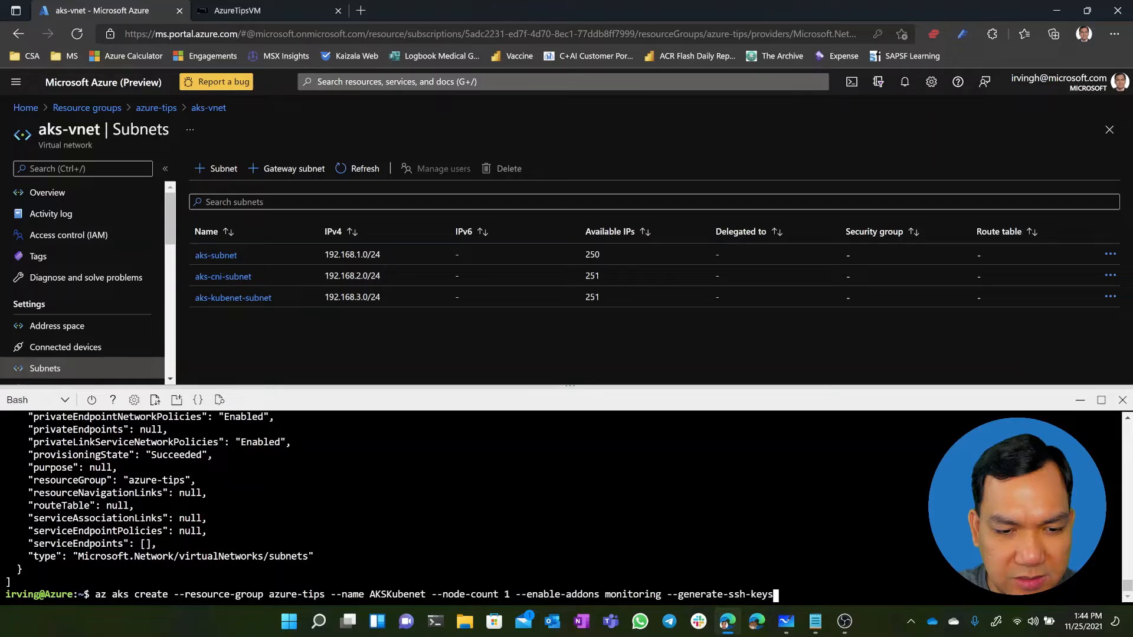
{"action": "key", "text": "Left"}
{"action": "key", "text": "Left"}
{"action": "key", "text": "Left"}
{"action": "key", "text": "Left"}
{"action": "key", "text": "Left"}
{"action": "key", "text": "Left"}
{"action": "key", "text": "Left"}
{"action": "key", "text": "Left"}
{"action": "key", "text": "Left"}
{"action": "key", "text": "Left"}
{"action": "key", "text": "Left"}
{"action": "key", "text": "Left"}
{"action": "key", "text": "Left"}
{"action": "key", "text": "Left"}
{"action": "key", "text": "Left"}
{"action": "key", "text": "Left"}
{"action": "key", "text": "Left"}
{"action": "key", "text": "Left"}
{"action": "key", "text": "Left"}
{"action": "key", "text": "Left"}
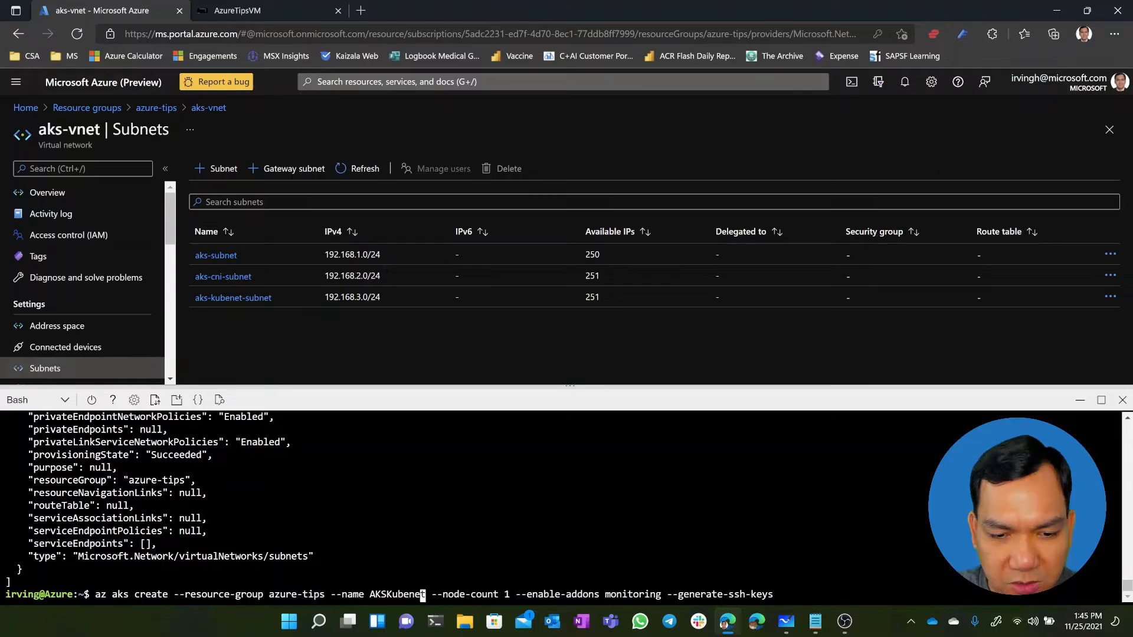
{"action": "key", "text": "Right"}
{"action": "type", "text": "2"}
{"action": "key", "text": "Right"}
{"action": "key", "text": "Right"}
{"action": "key", "text": "Right"}
{"action": "key", "text": "Right"}
{"action": "key", "text": "Right"}
{"action": "key", "text": "Right"}
{"action": "key", "text": "Right"}
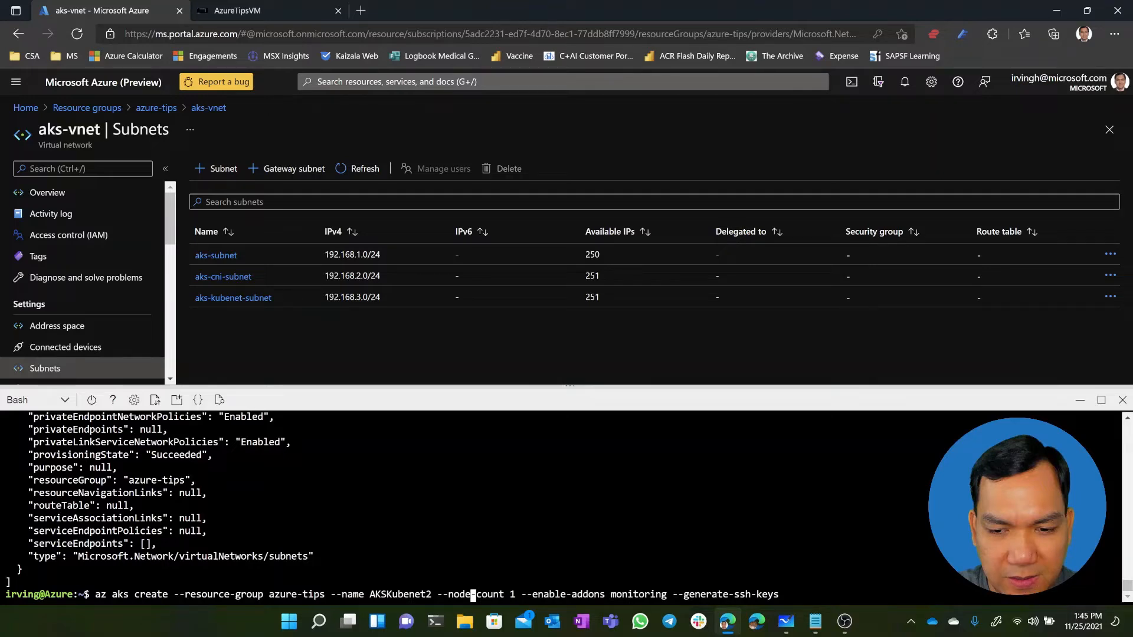
Append the --vnet-subnet-id option to the AKSKubenet2 creation command, using the quoted resource ID of aks-kubenet-subnet as its value
{"action": "key", "text": "End"}
{"action": "key", "text": "alt+Tab"}
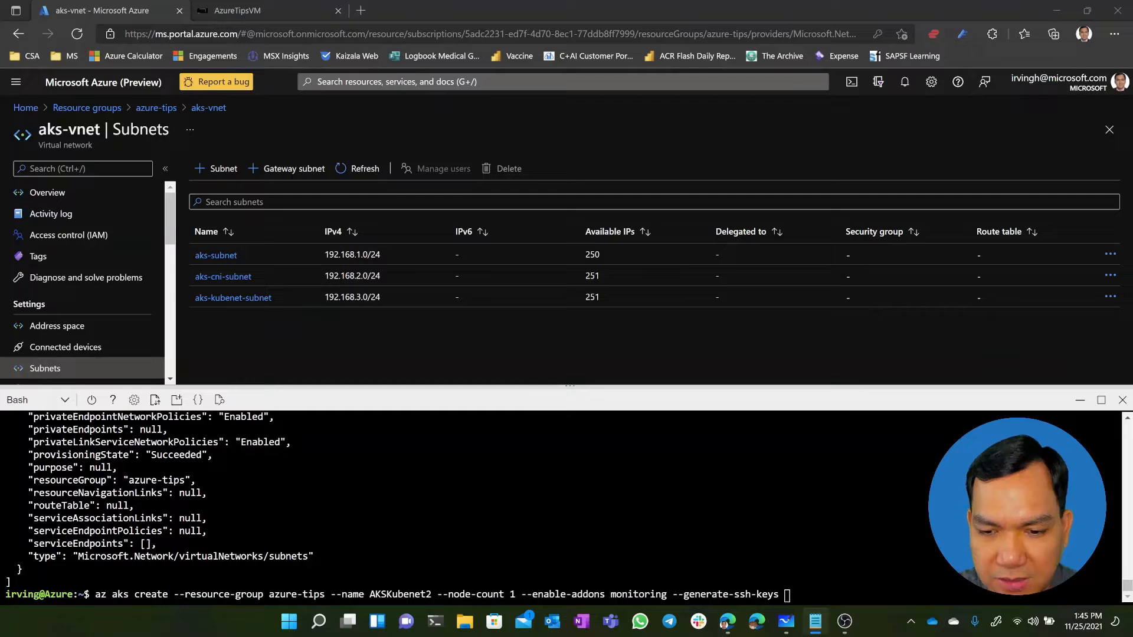
{"action": "right_click", "coordinate": [834, 593]}
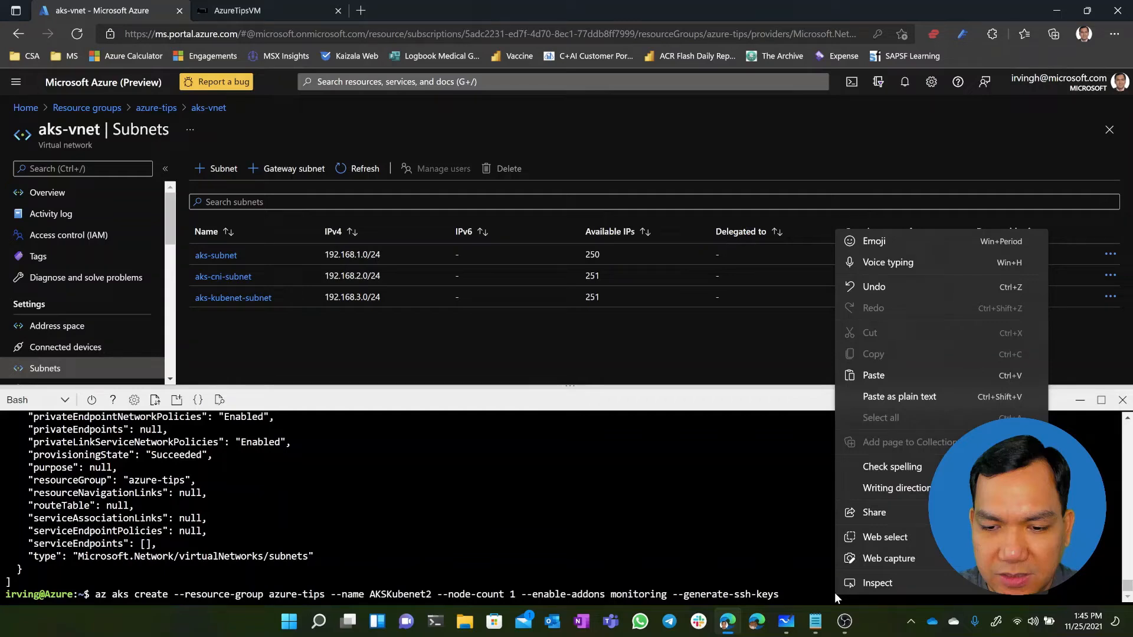
{"action": "left_click", "coordinate": [874, 375]}
{"action": "key", "text": "alt+Tab"}
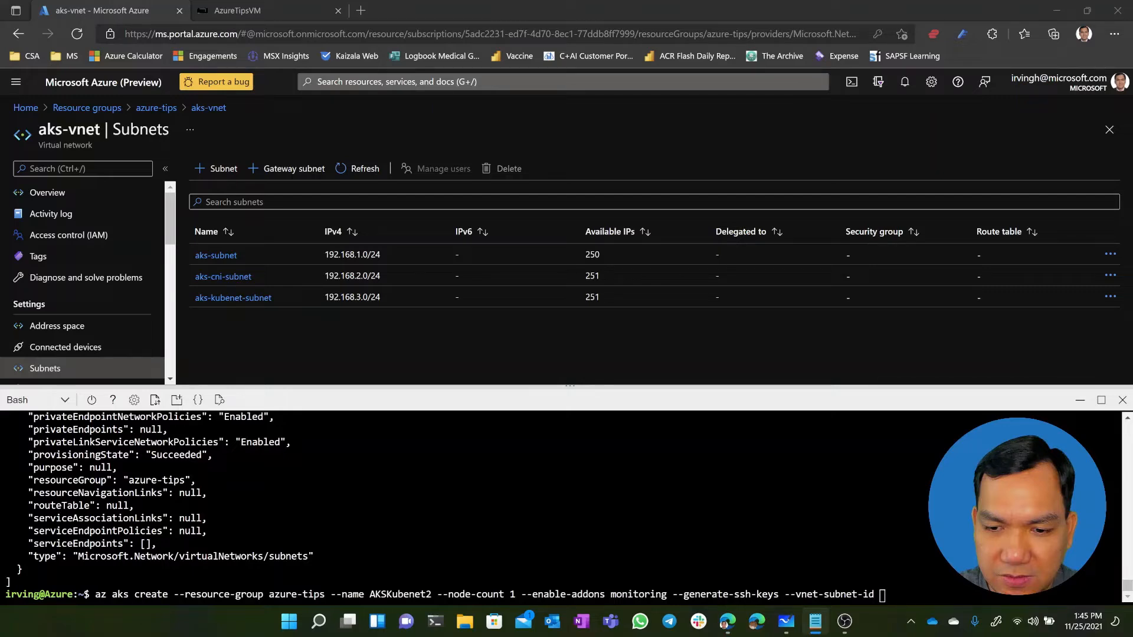
{"action": "key", "text": "alt+Tab"}
{"action": "key", "text": "ctrl+v"}
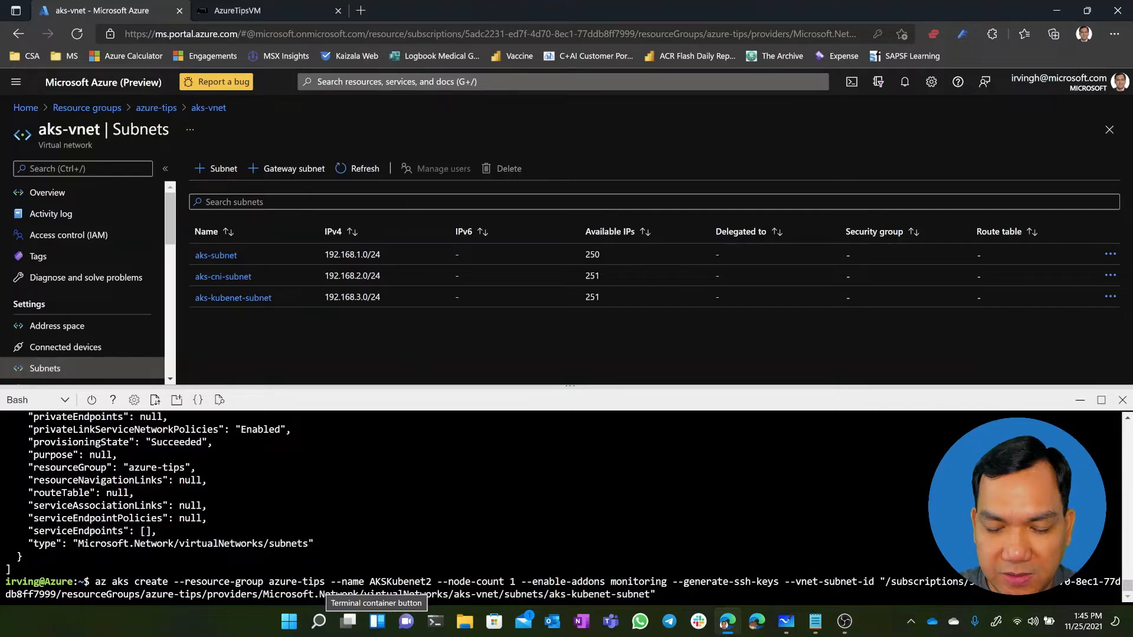
Run the AKSKubenet2 creation command and answer y to proceed with a system-assigned identity
{"action": "key", "text": "Return"}
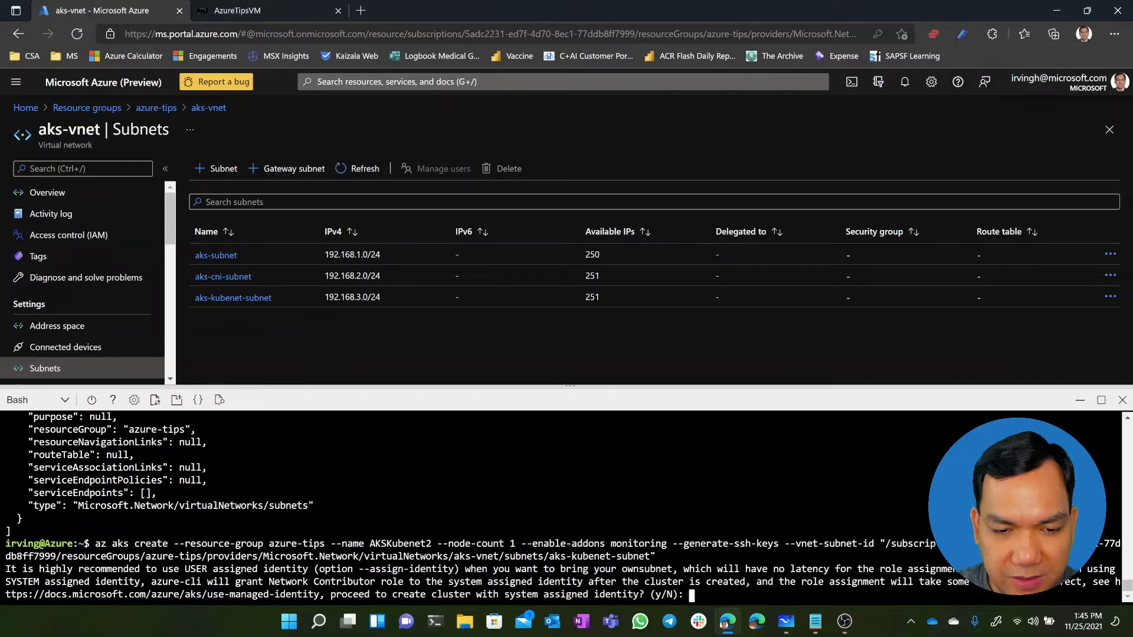
{"action": "type", "text": "y"}
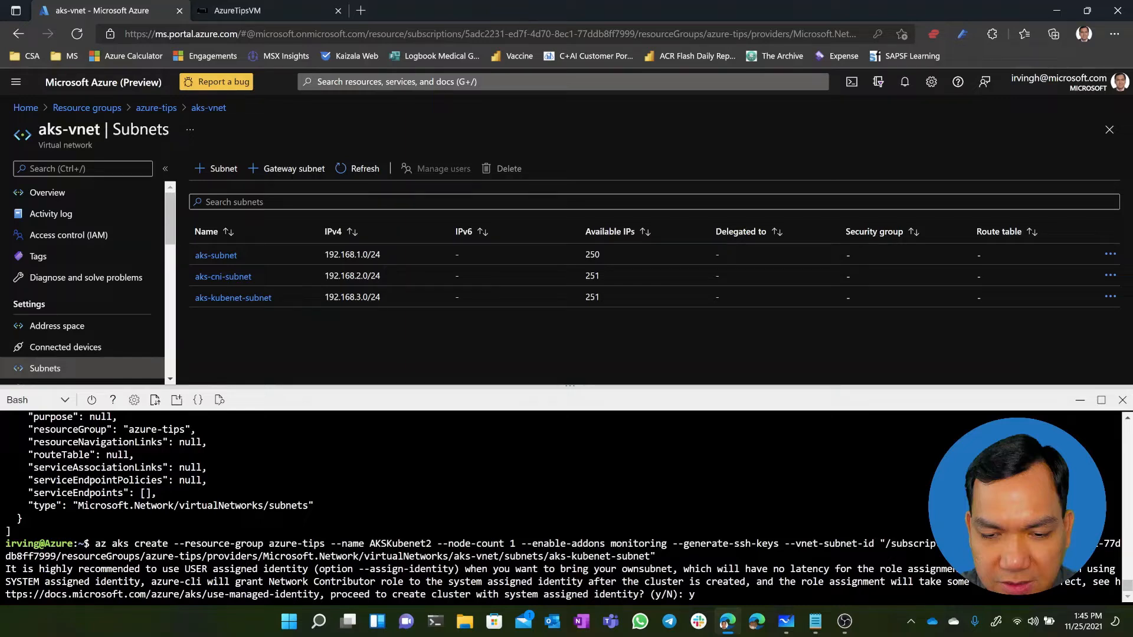
{"action": "key", "text": "Return"}
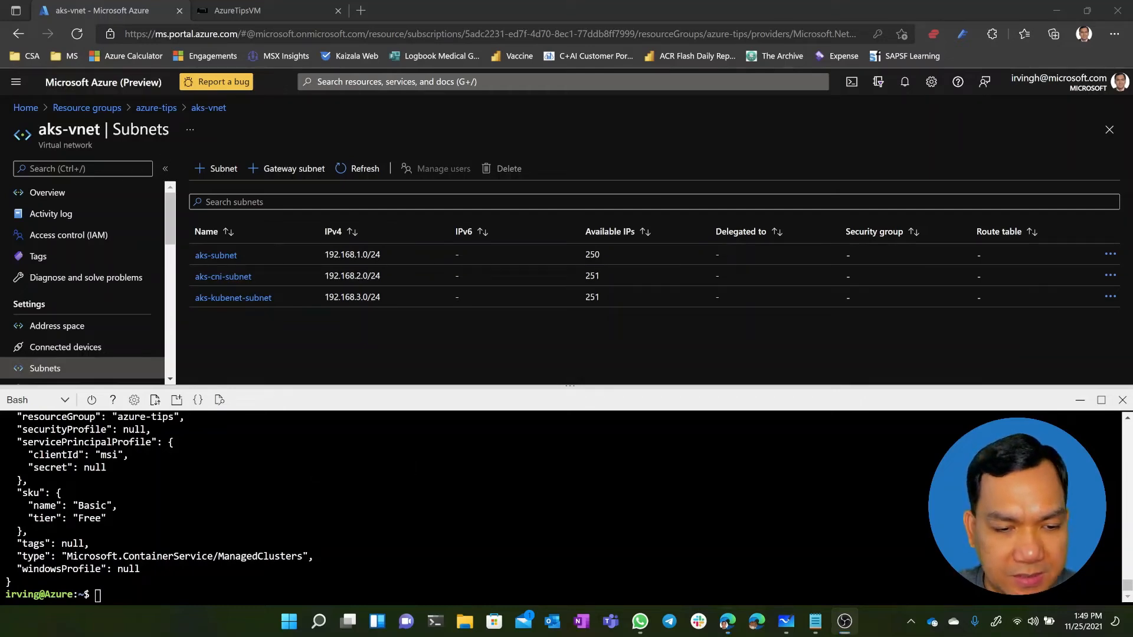
Review the network plugin, pod CIDR and service CIDR in the cluster creation output
{"action": "scroll", "coordinate": [304, 502], "scroll_direction": "up", "scroll_amount": 4}
{"action": "scroll", "coordinate": [461, 507], "scroll_direction": "up", "scroll_amount": 7}
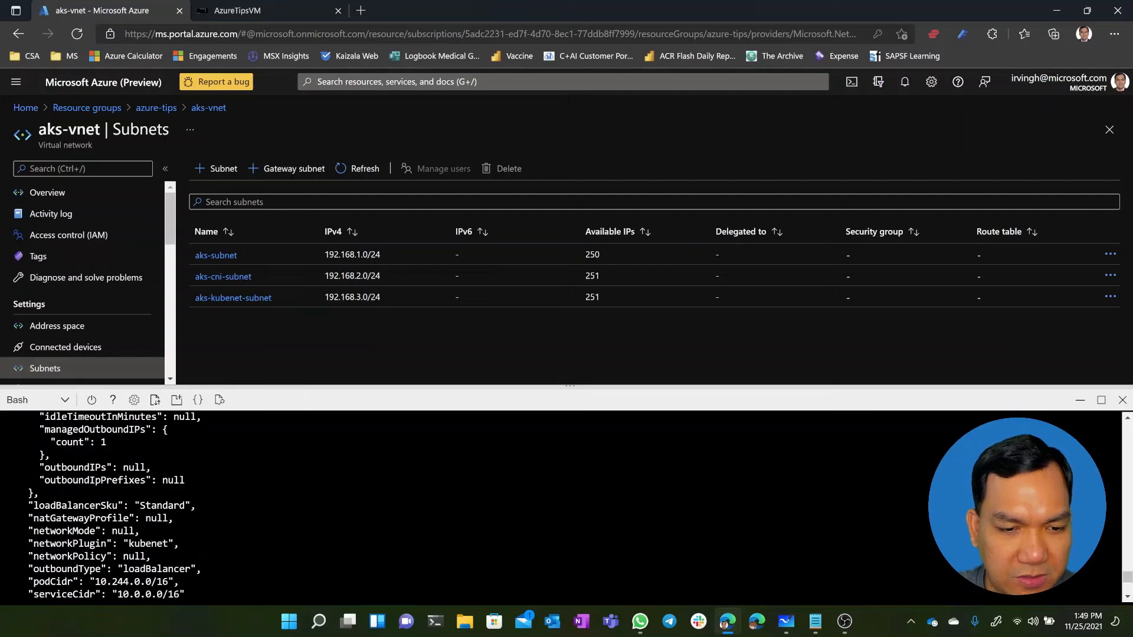
{"action": "scroll", "coordinate": [460, 508], "scroll_direction": "down", "scroll_amount": 12}
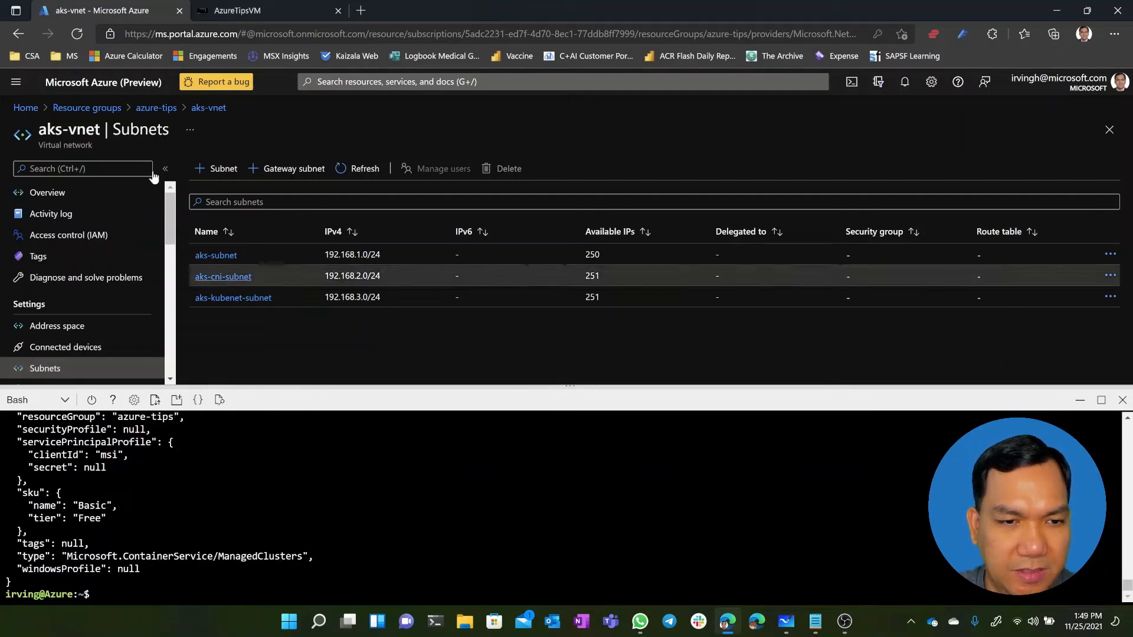
Refresh the azure-tips resource group and open AKSKubenet2 to examine its networking properties
{"action": "left_click", "coordinate": [154, 108]}
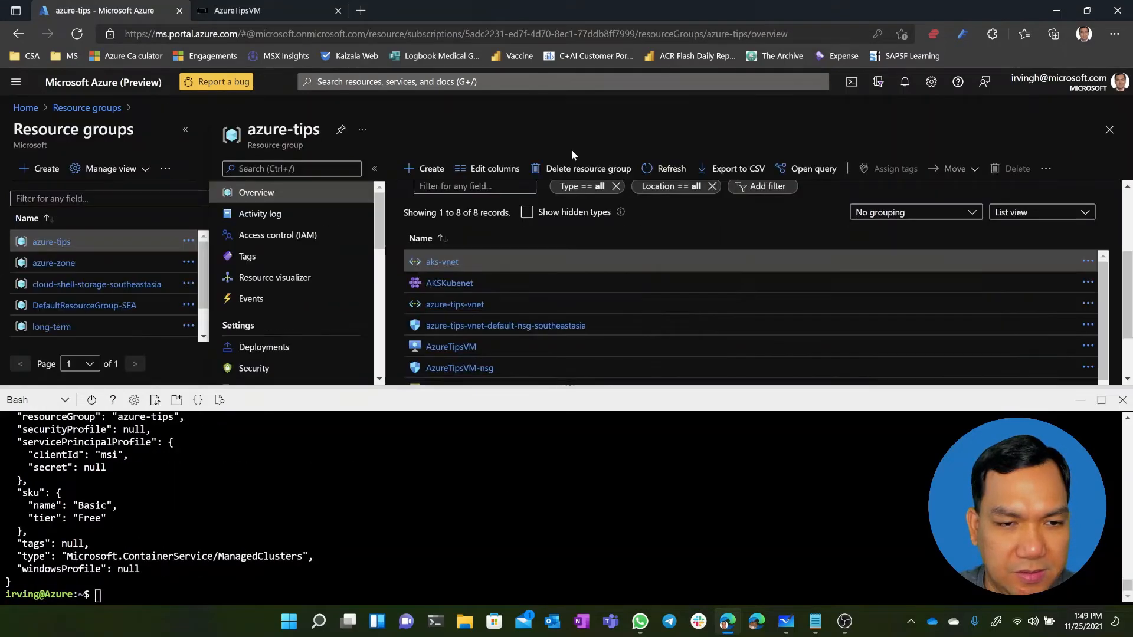
{"action": "left_click", "coordinate": [655, 171]}
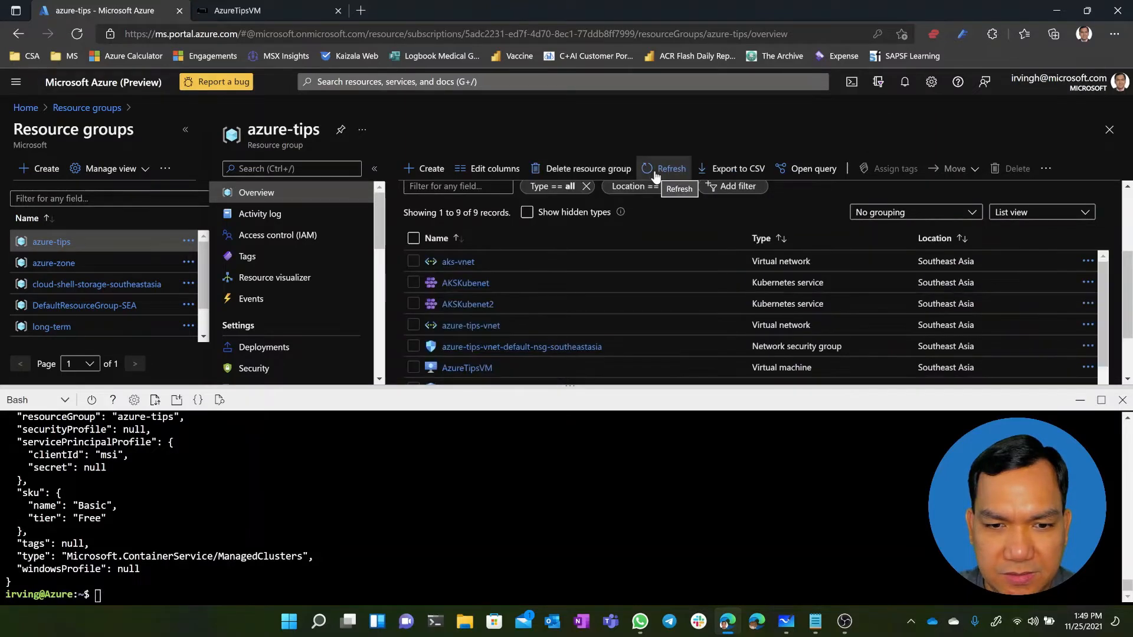
{"action": "left_click", "coordinate": [483, 304]}
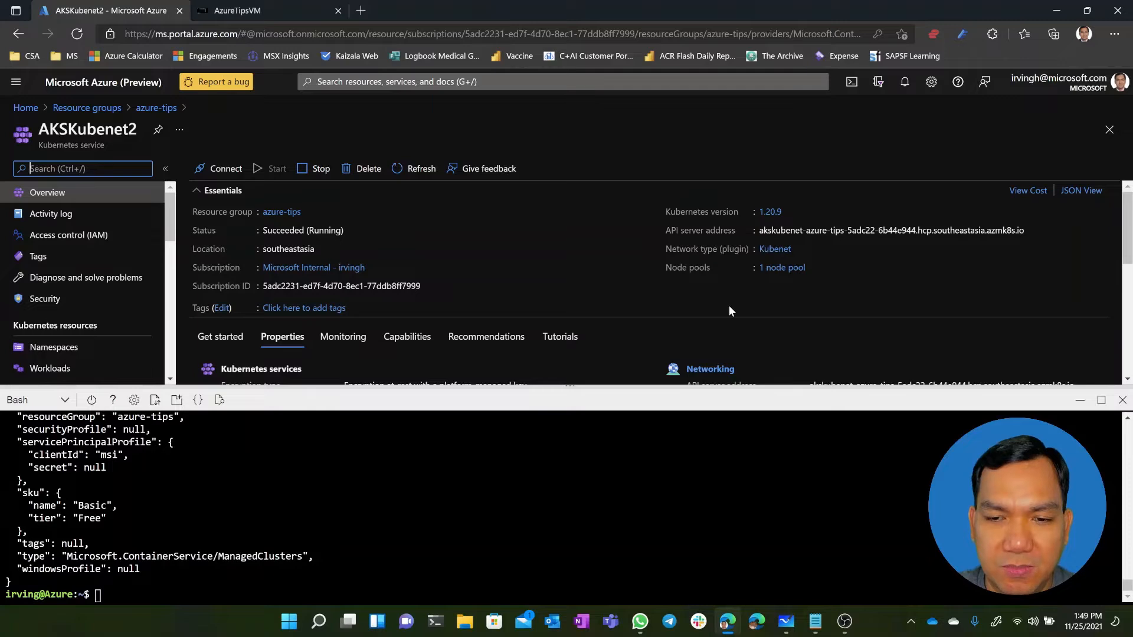
{"action": "scroll", "coordinate": [723, 320], "scroll_direction": "down", "scroll_amount": 2}
{"action": "scroll", "coordinate": [725, 326], "scroll_direction": "down", "scroll_amount": 3}
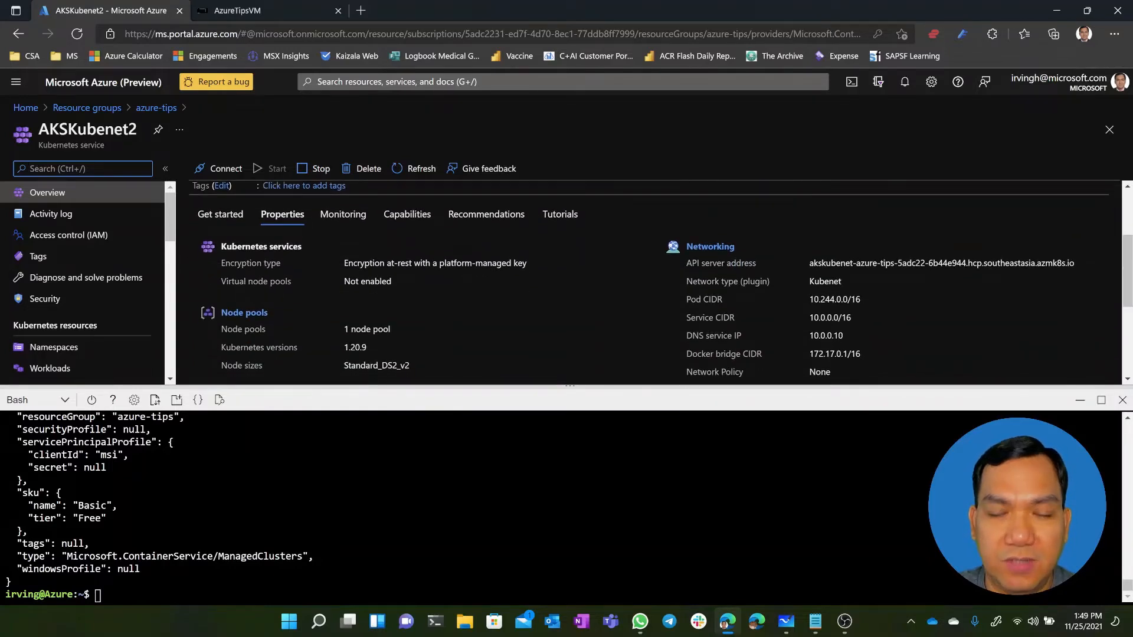
{"action": "scroll", "coordinate": [791, 293], "scroll_direction": "down", "scroll_amount": 1}
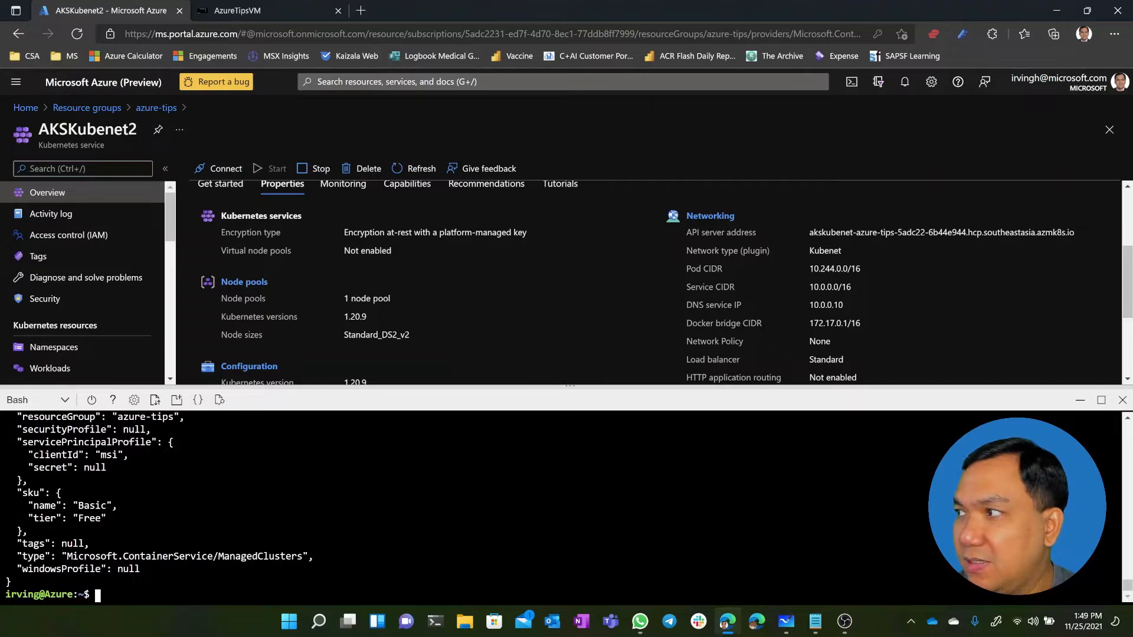
Connect kubectl to the new cluster by running "az aks get-credentials --resource-group azure-tips --name AKSKubenet2"
{"action": "key", "text": "alt+Tab"}
{"action": "key", "text": "alt+Tab"}
{"action": "key", "text": "alt+Tab"}
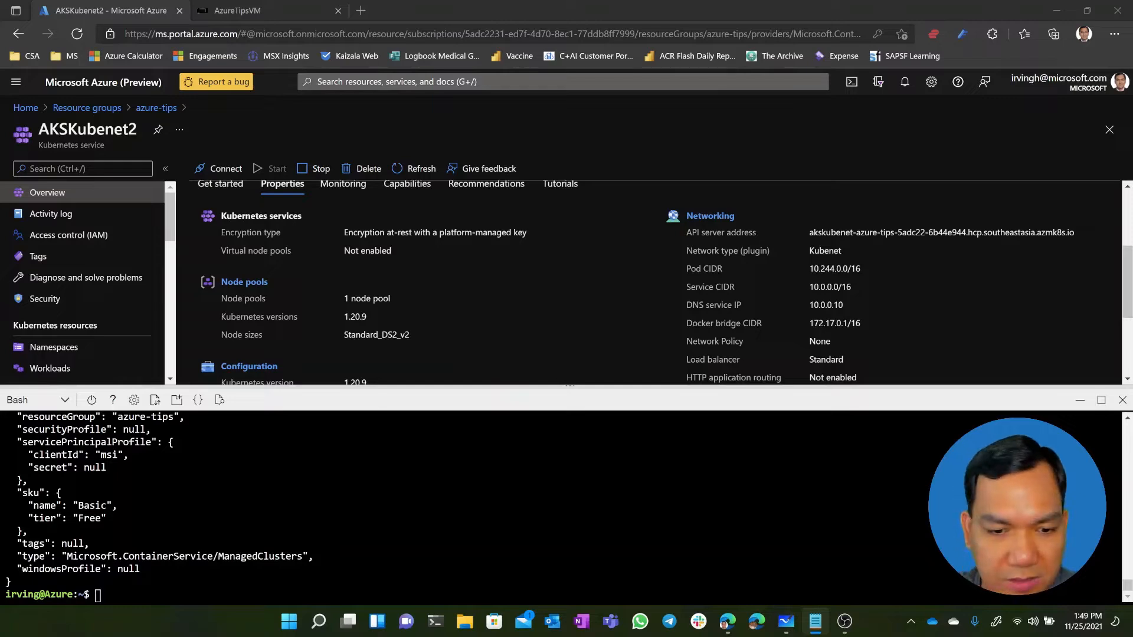
{"action": "left_click", "coordinate": [366, 590]}
{"action": "right_click", "coordinate": [366, 590]}
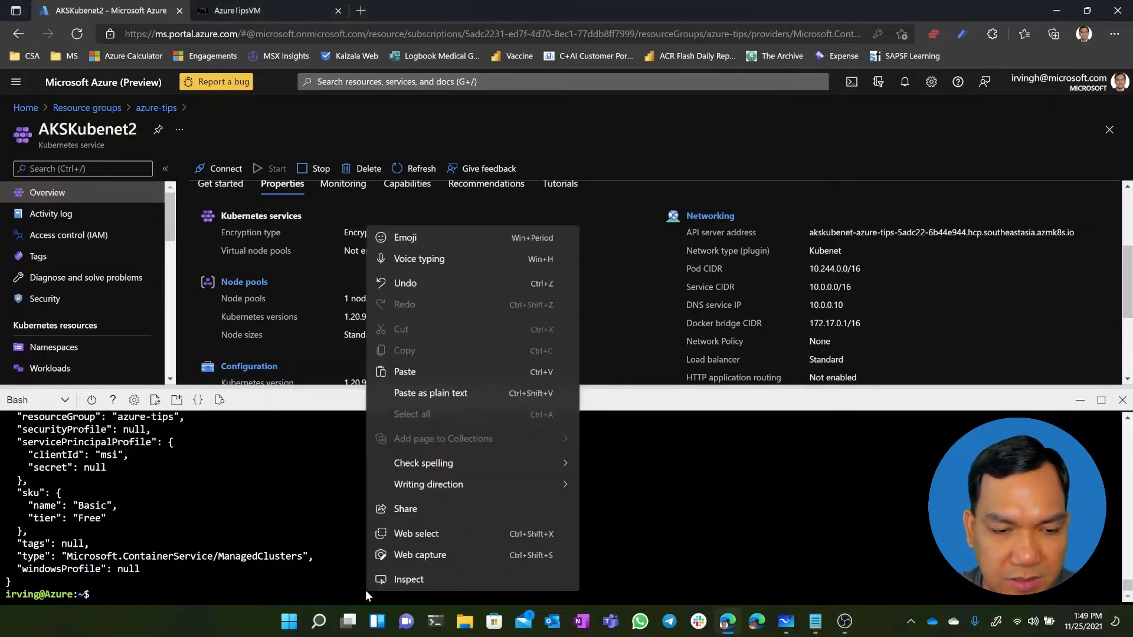
{"action": "left_click", "coordinate": [429, 372]}
{"action": "key", "text": "Return"}
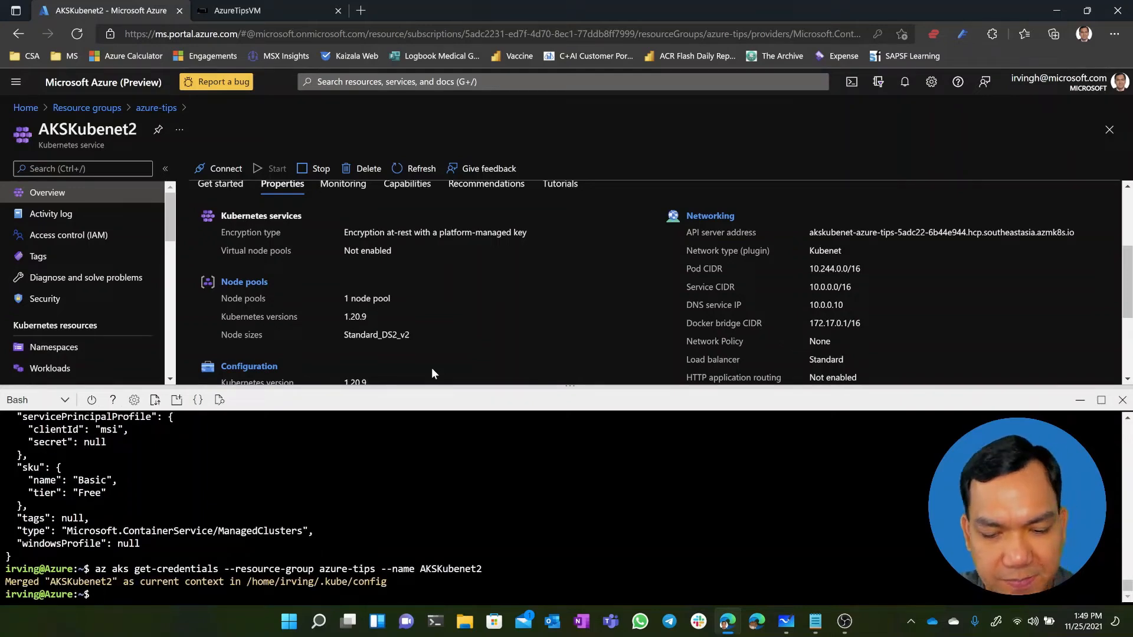
List the AKSKubenet2 nodes with their internal IPs by running "kubectl get nodes -o wide"
{"action": "type", "text": "kube"}
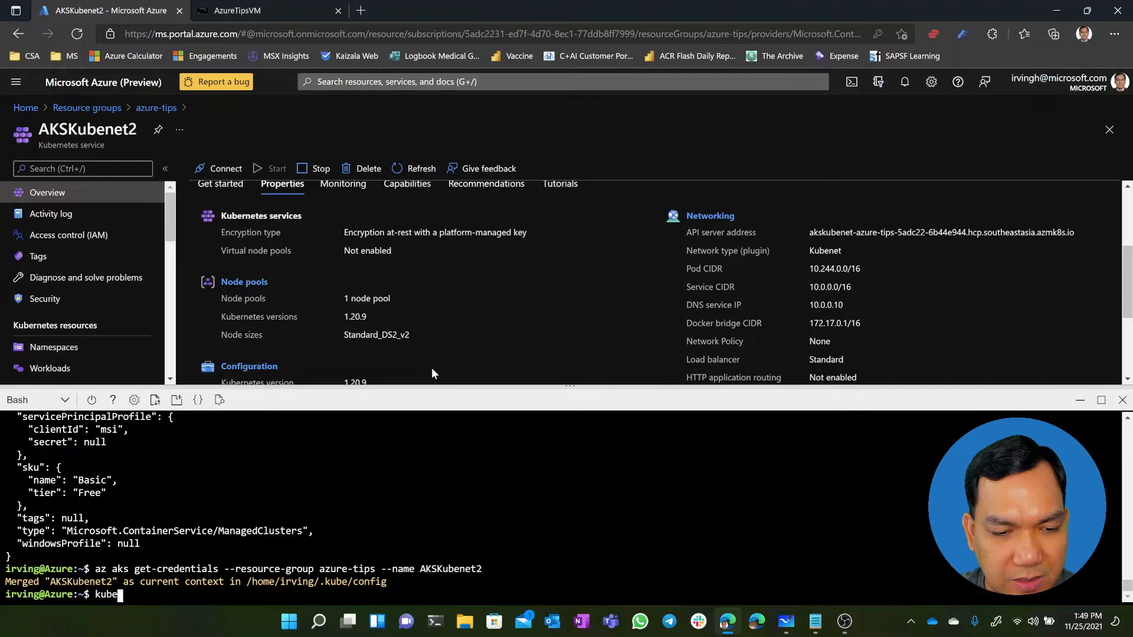
{"action": "type", "text": "ctl get nodes"}
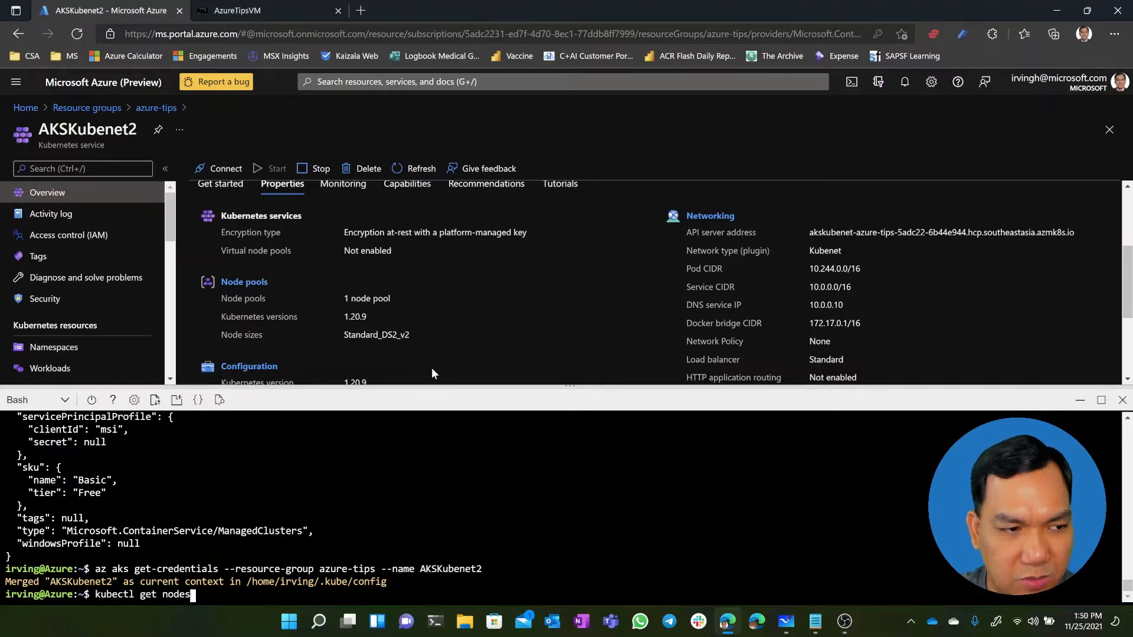
{"action": "type", "text": " -o wide"}
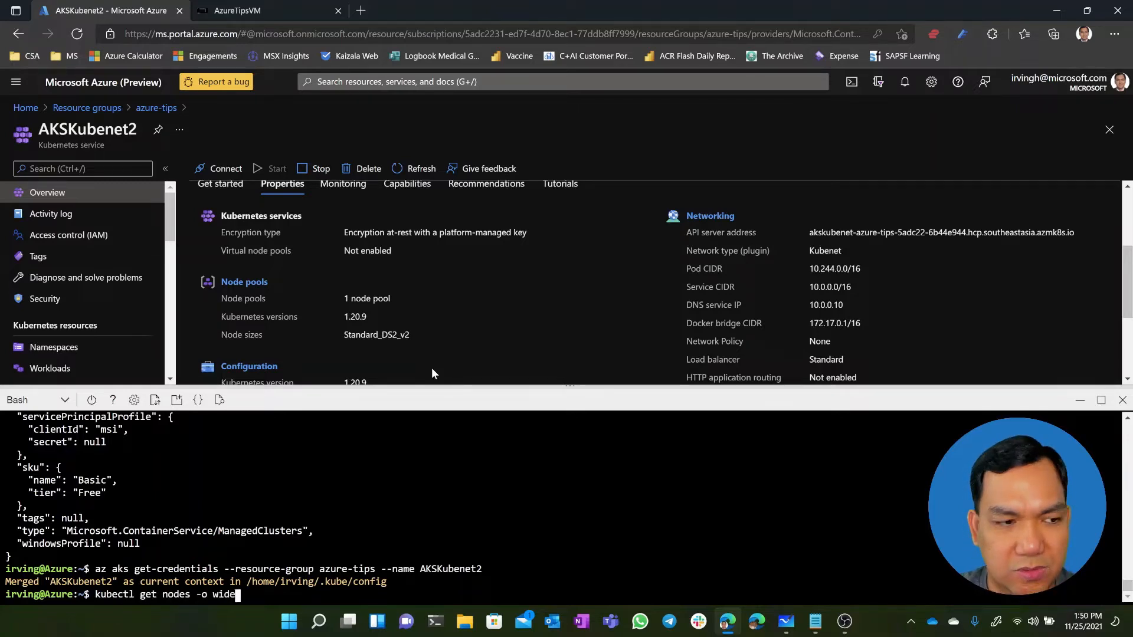
{"action": "key", "text": "Return"}
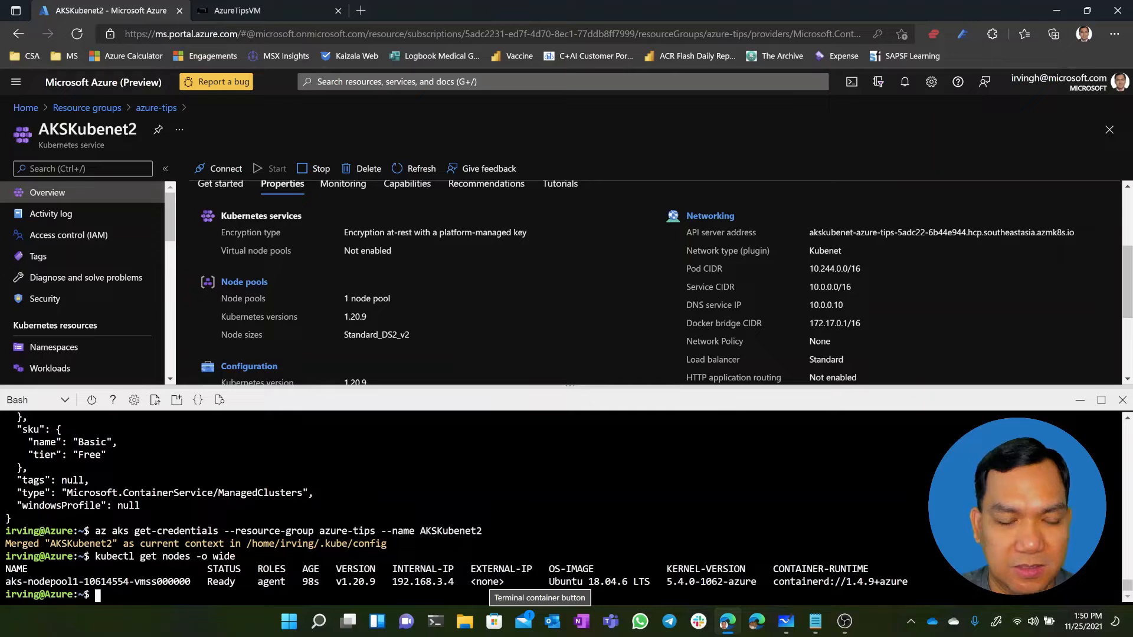
Deploy the voting app to the AKSKubenet2 cluster by running "kubectl apply -f azure-vote.yaml"
{"action": "type", "text": "kube"}
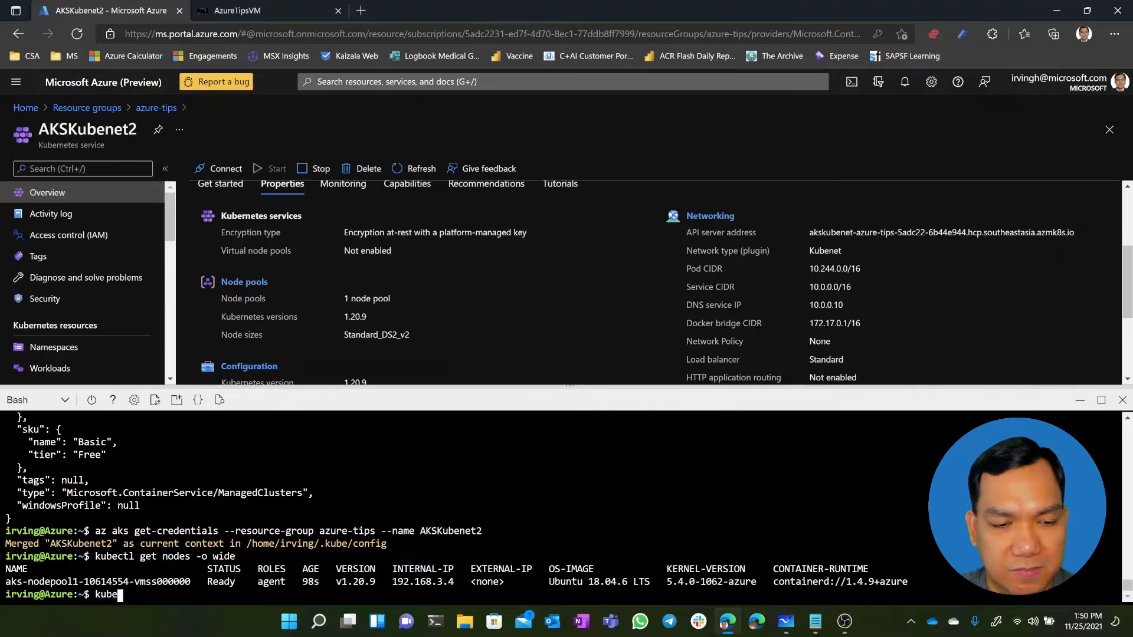
{"action": "type", "text": "ctl "}
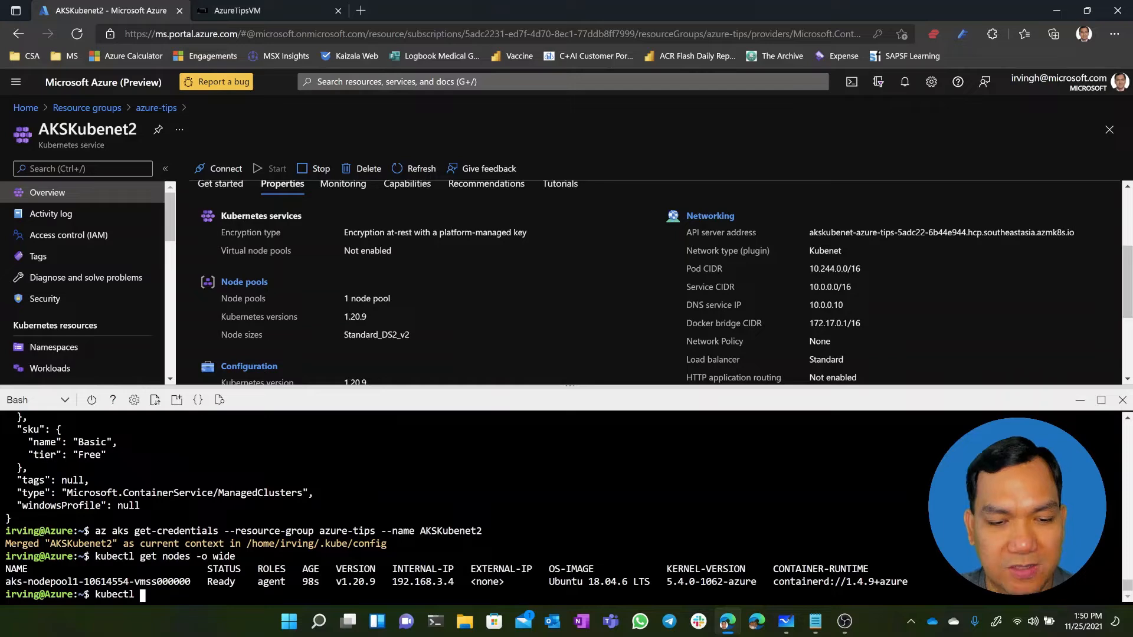
{"action": "type", "text": "ge"}
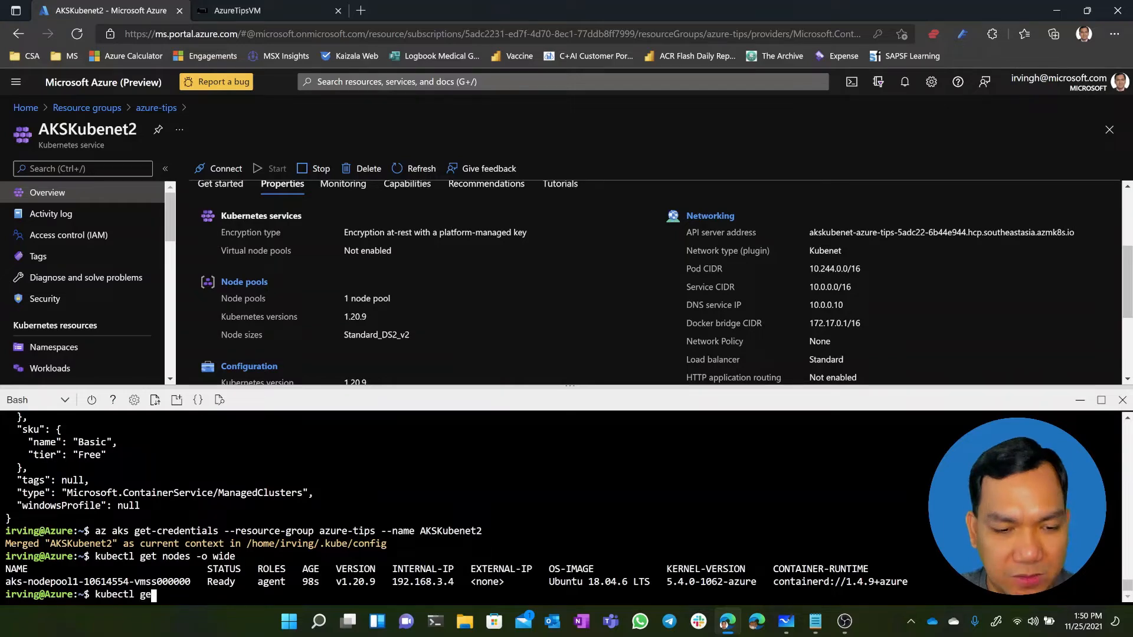
{"action": "type", "text": "t"}
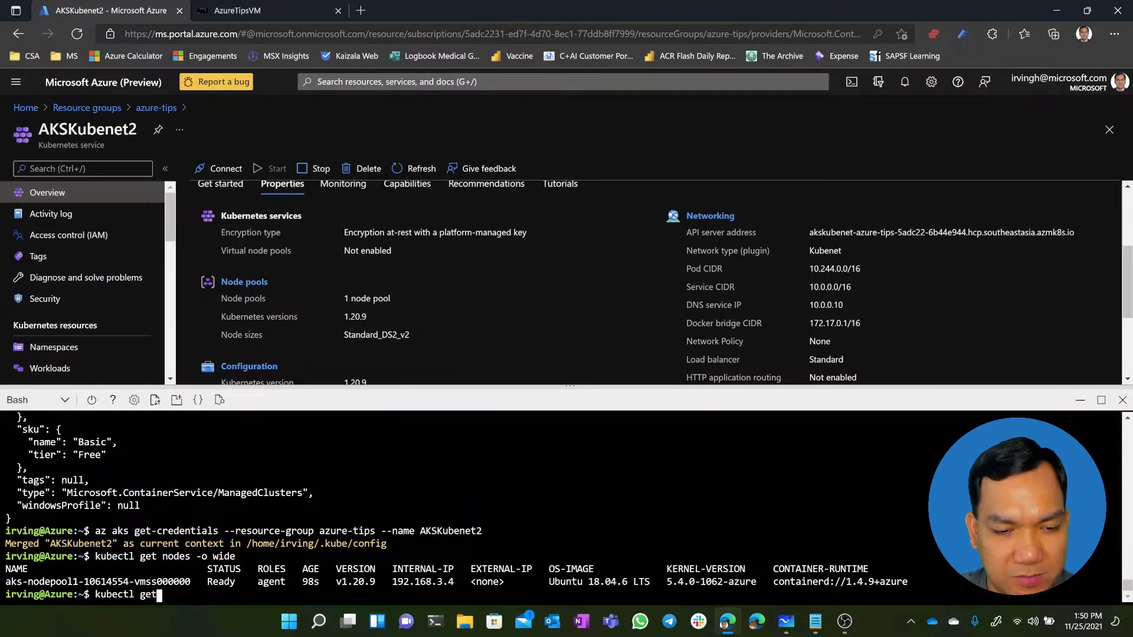
{"action": "key", "text": "BackSpace"}
{"action": "key", "text": "BackSpace"}
{"action": "key", "text": "BackSpace"}
{"action": "type", "text": "apply"}
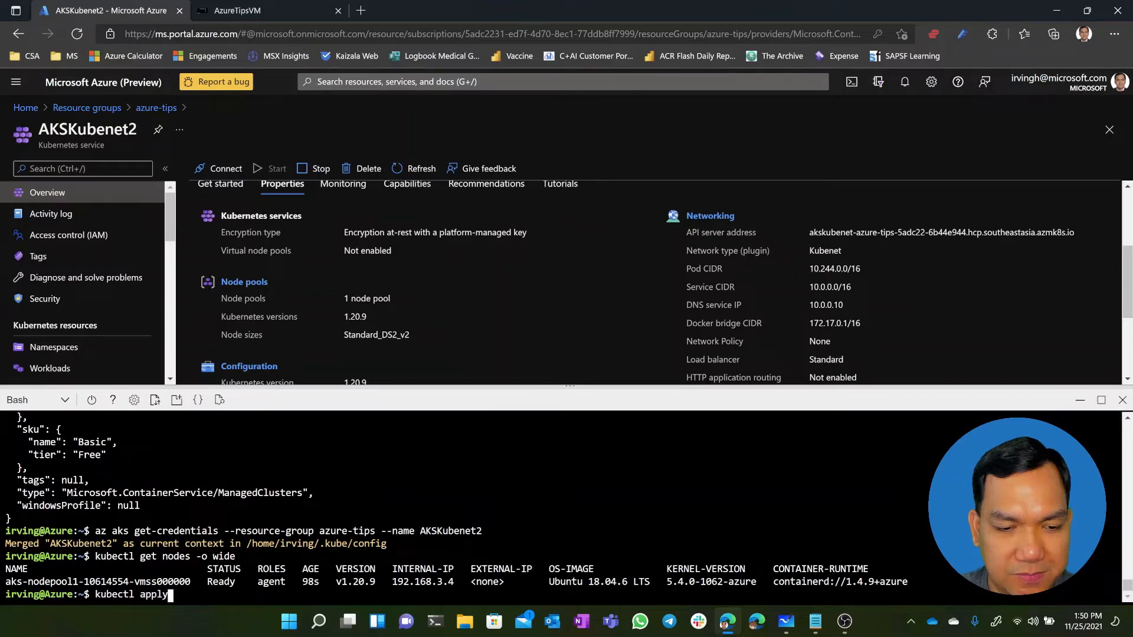
{"action": "type", "text": " -f"}
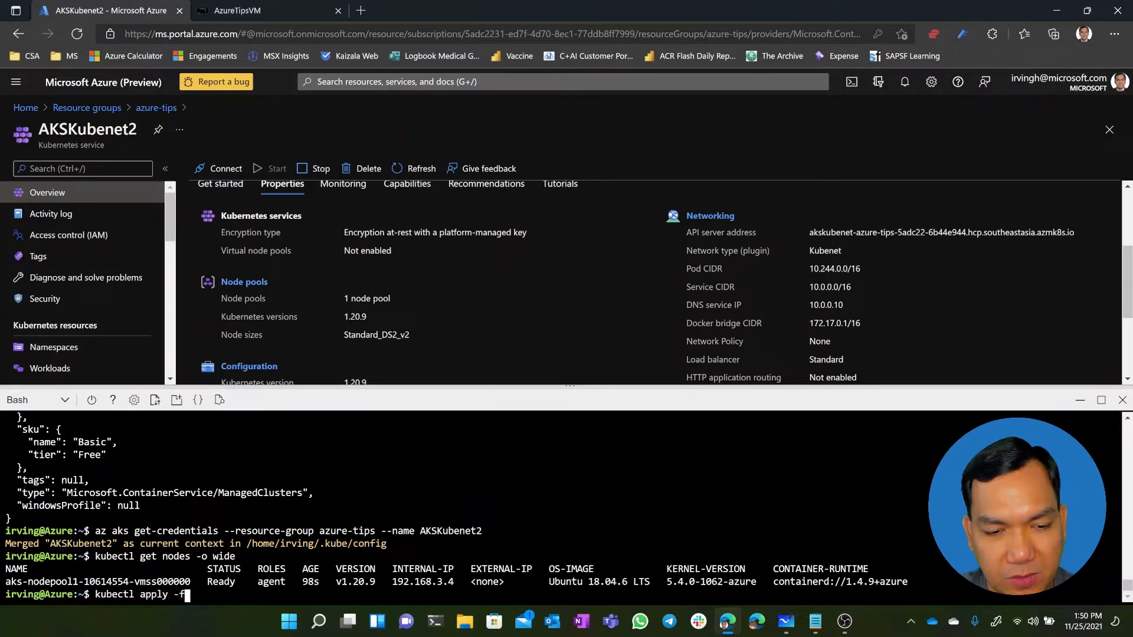
{"action": "type", "text": " azure"}
{"action": "key", "text": "Tab"}
{"action": "key", "text": "Return"}
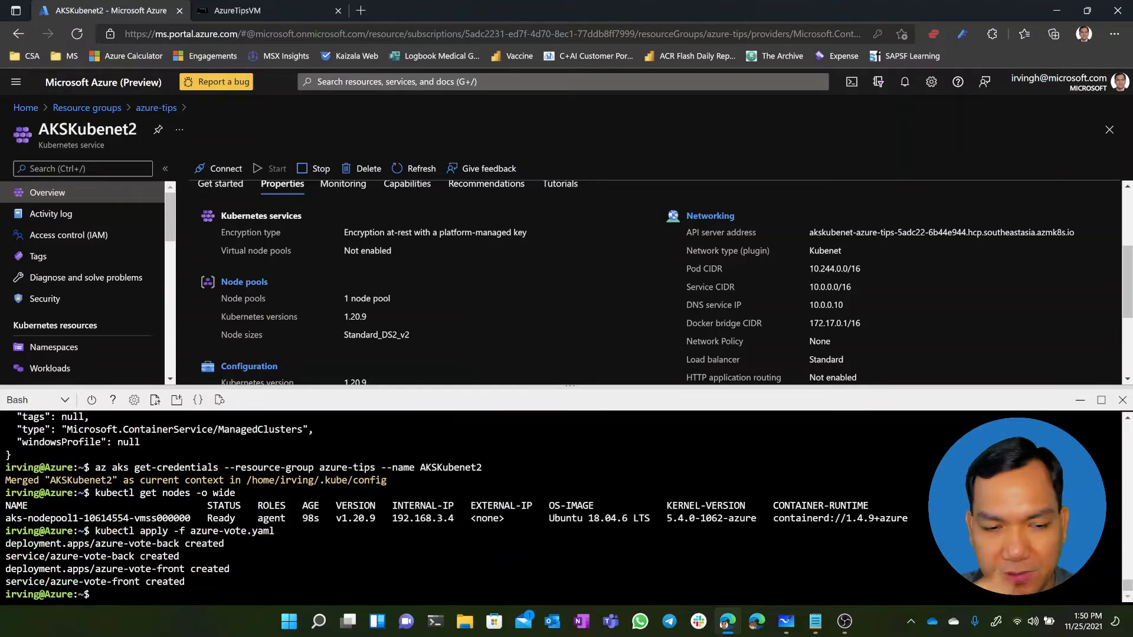
List the voting app pods with their IPs and nodes by running "kubectl get pods -o wide"
{"action": "type", "text": "kubectl get pods"}
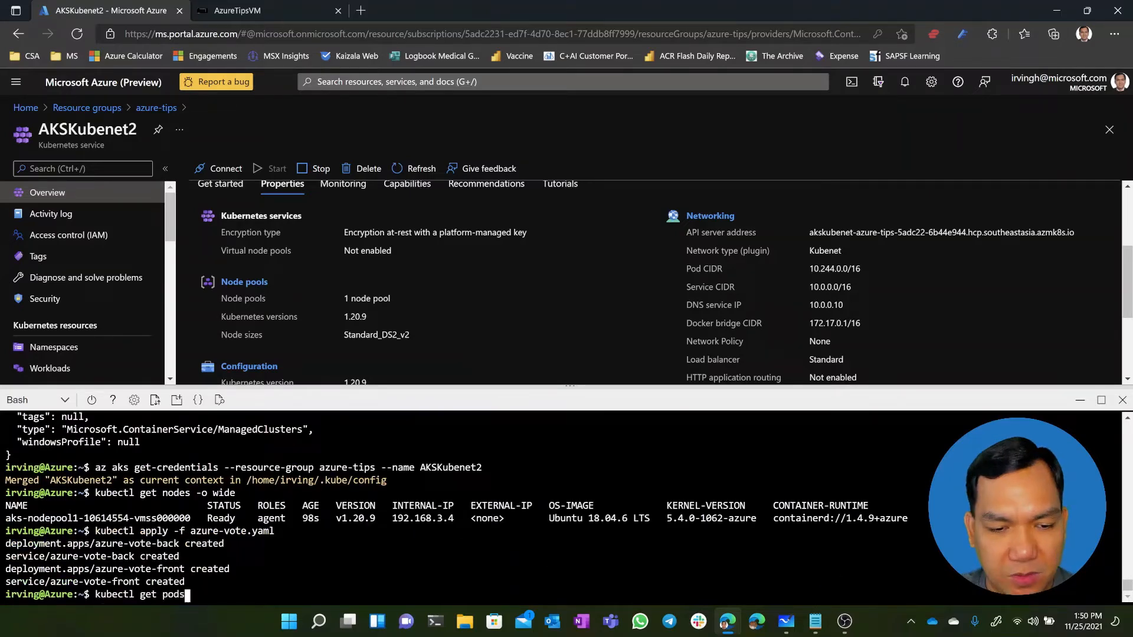
{"action": "type", "text": " -o wid"}
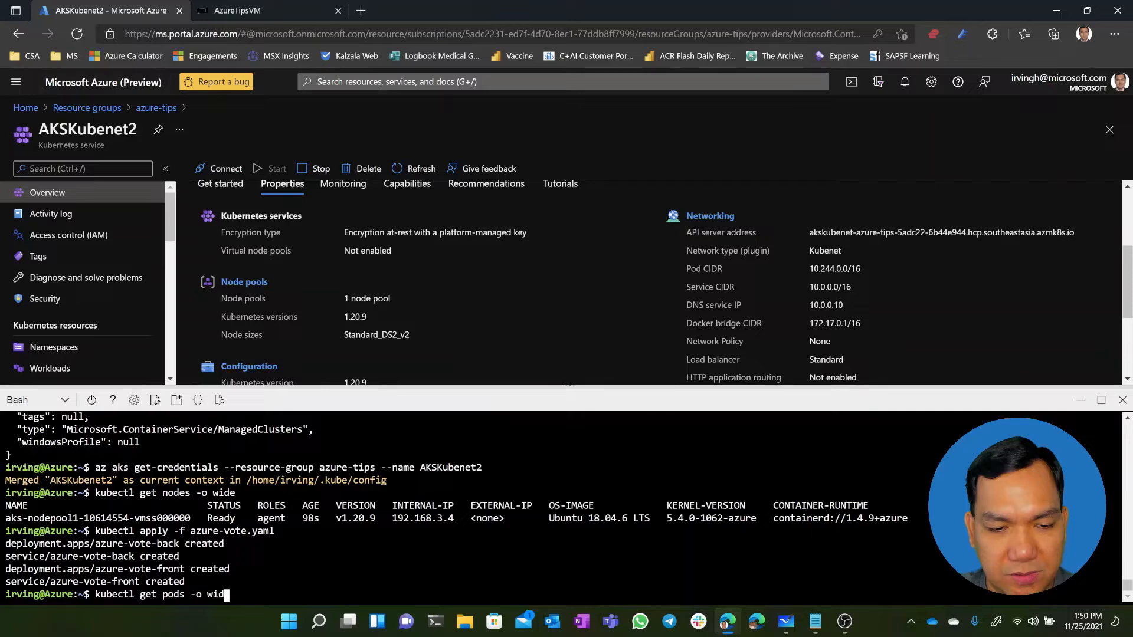
{"action": "type", "text": "e"}
{"action": "key", "text": "Return"}
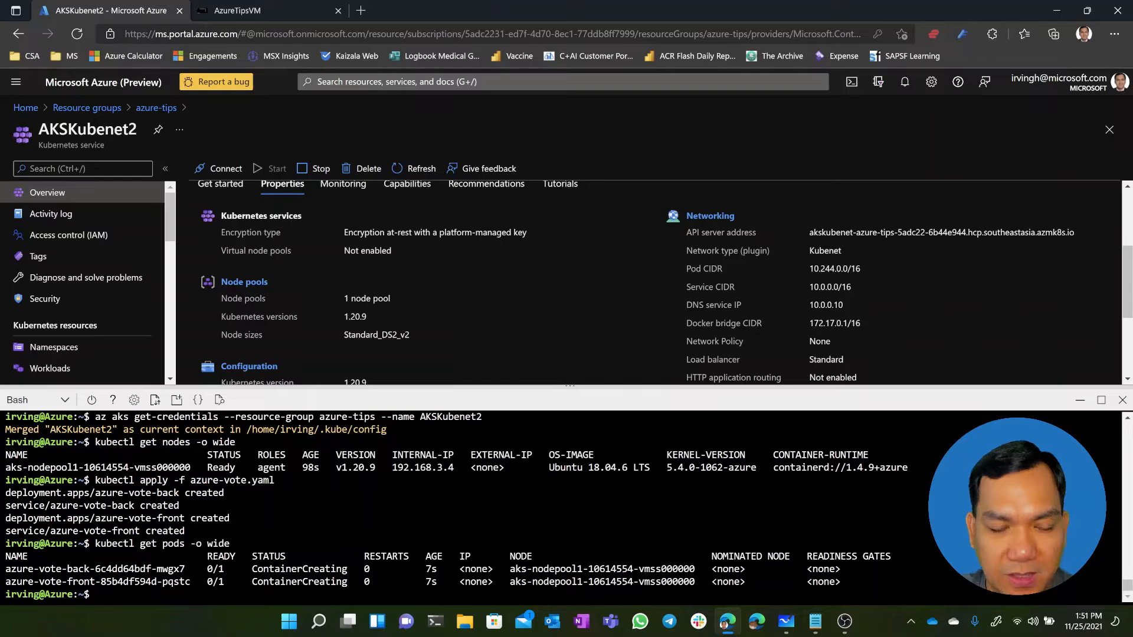
Rerun "kubectl get pods -o wide" to check the status and IPs of both voting app pods
{"action": "key", "text": "Up"}
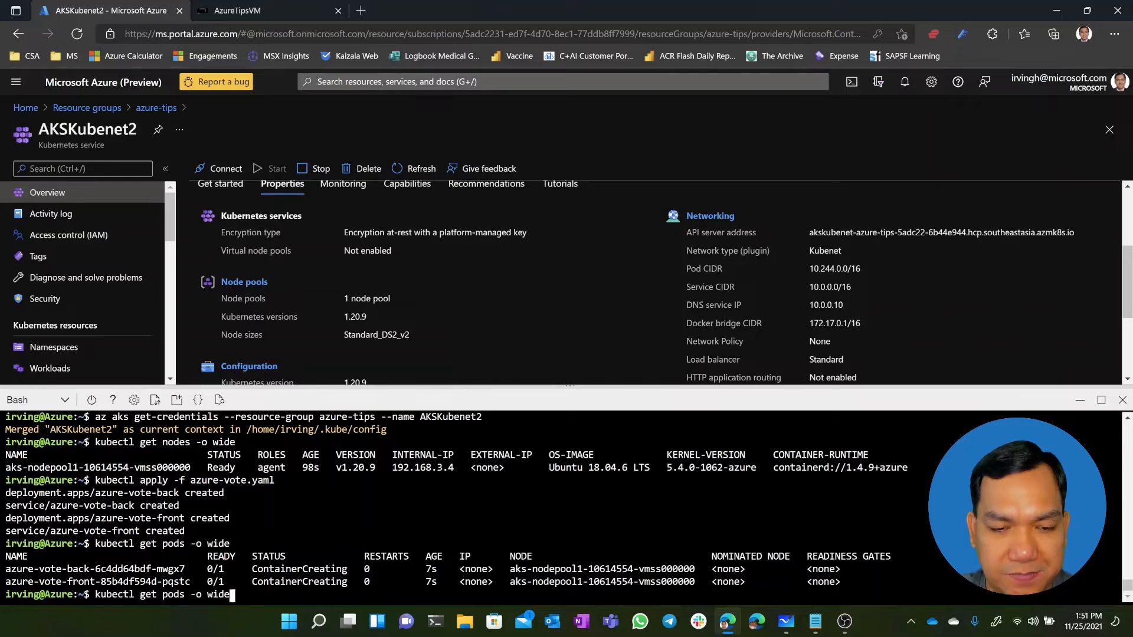
{"action": "key", "text": "Return"}
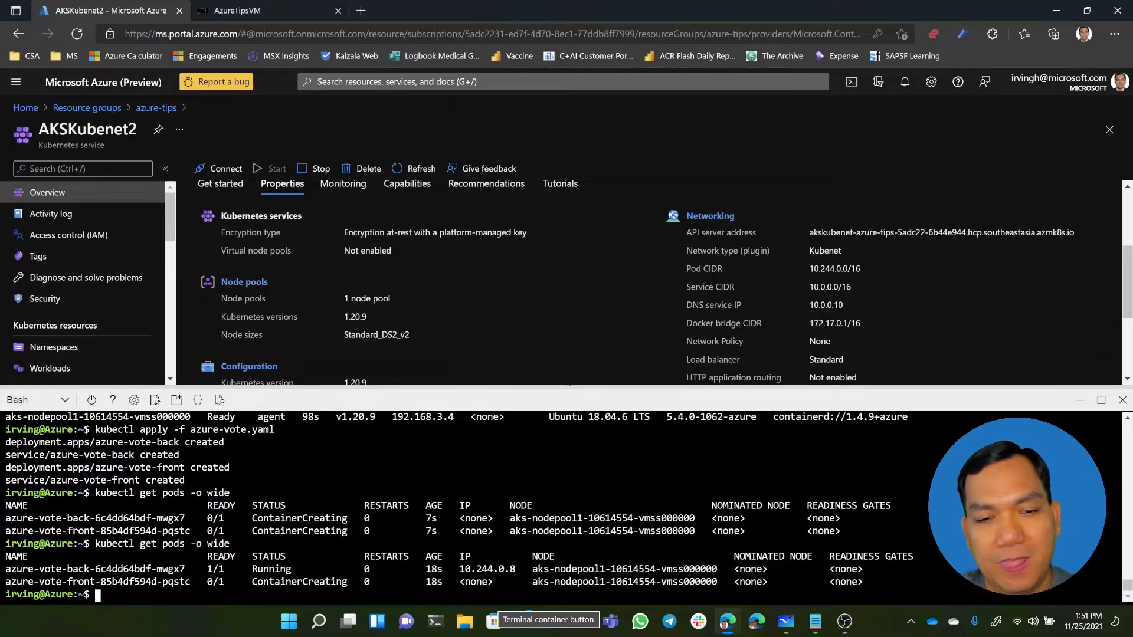
{"action": "scroll", "coordinate": [561, 508], "scroll_direction": "up", "scroll_amount": 4}
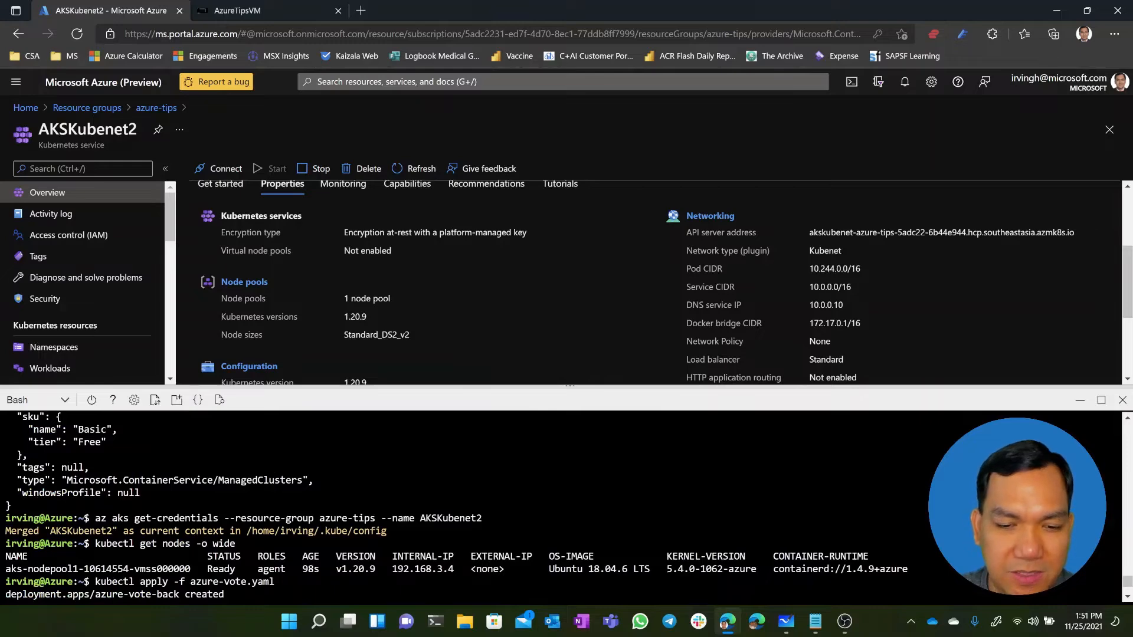
{"action": "scroll", "coordinate": [560, 507], "scroll_direction": "down", "scroll_amount": 4}
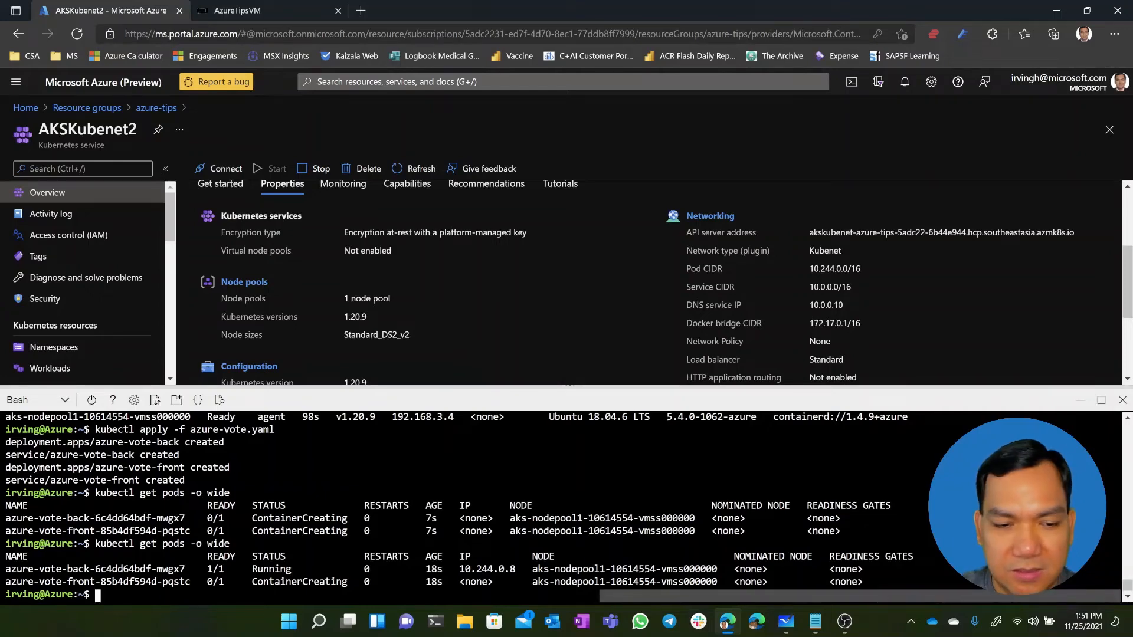
{"action": "key", "text": "Up"}
{"action": "key", "text": "Return"}
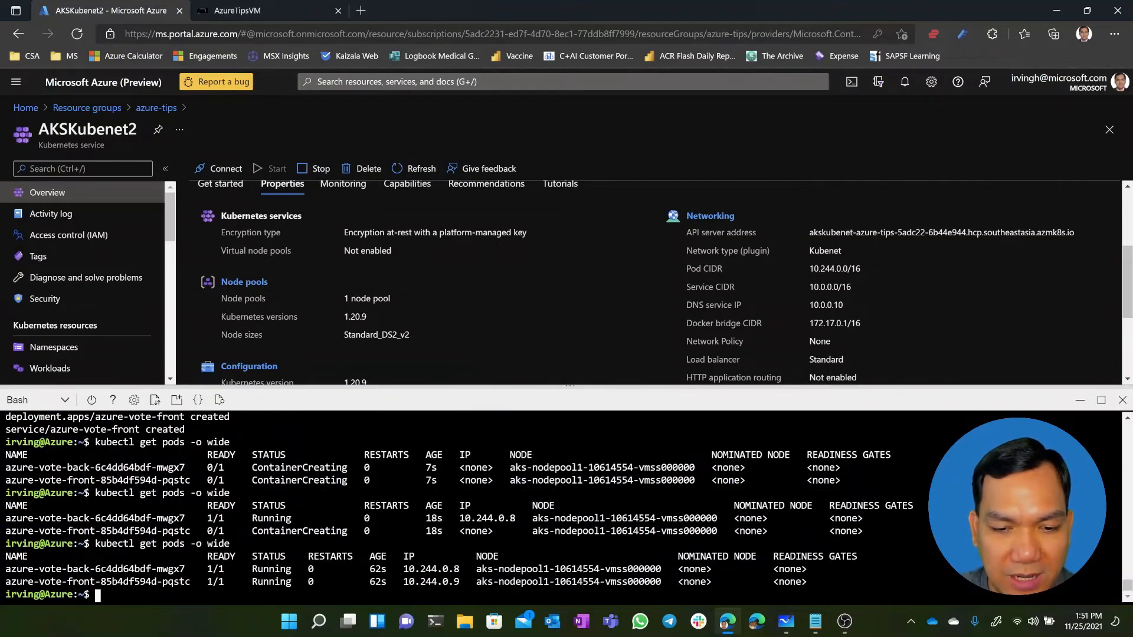
List the cluster's services with their cluster and external IPs by running "kubectl get services"
{"action": "type", "text": "kub"}
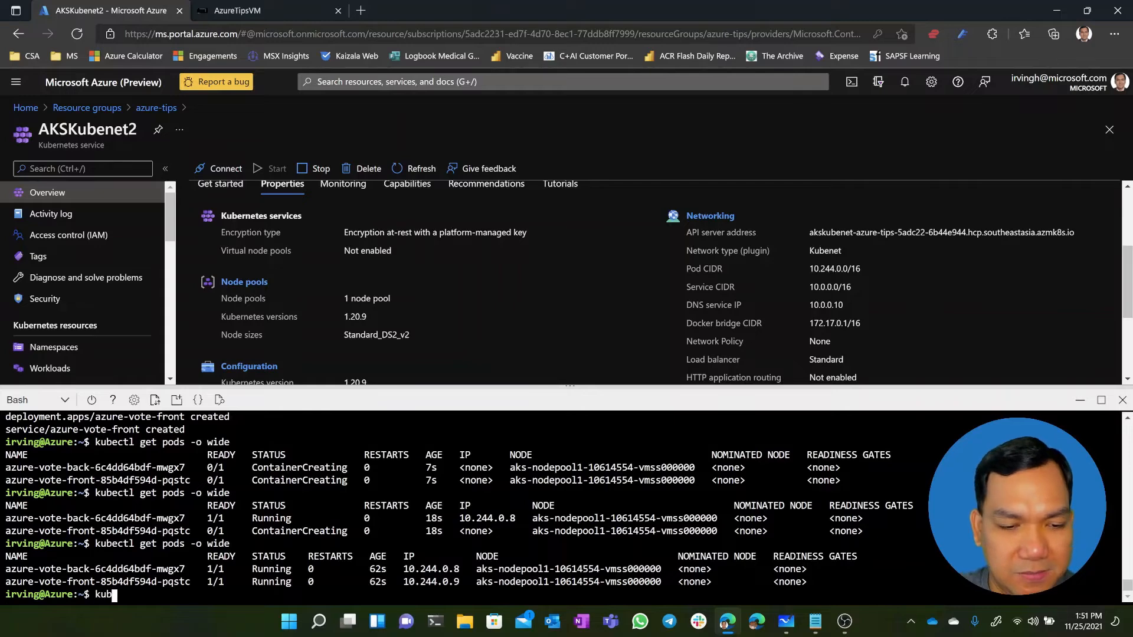
{"action": "type", "text": "ectl get services"}
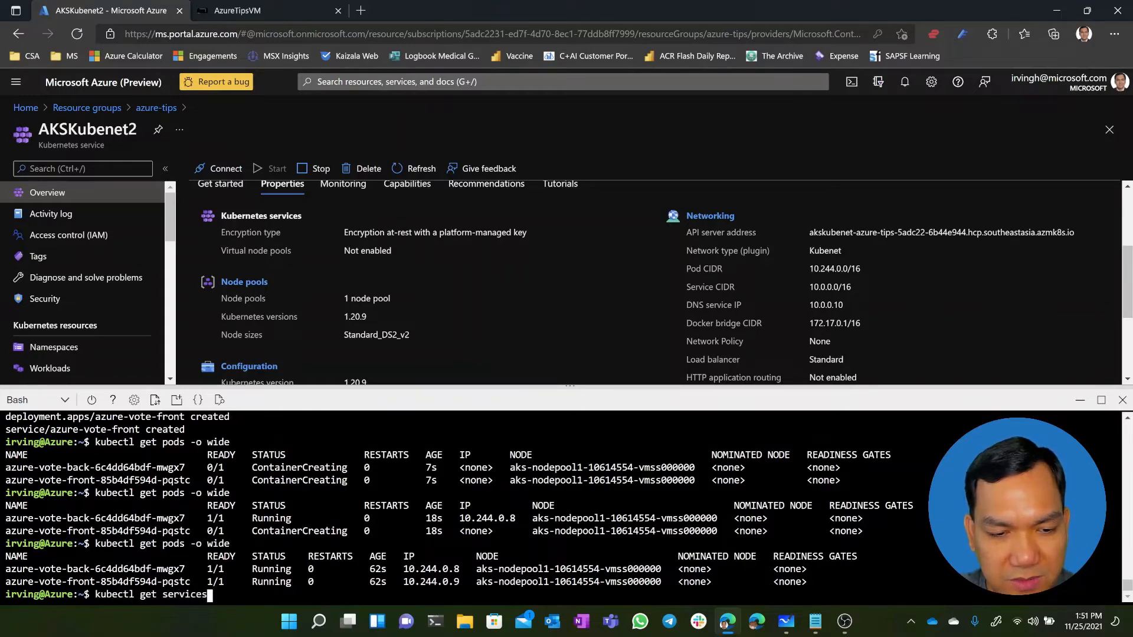
{"action": "key", "text": "Return"}
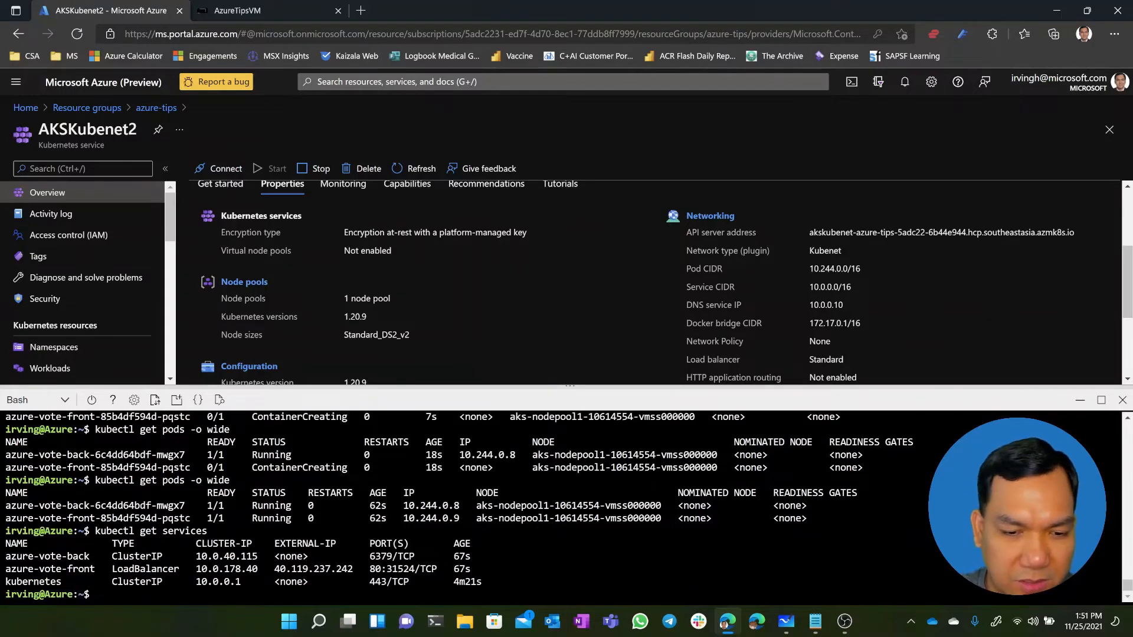
Test the voting app at azure-vote-front's external IP 40.119.237.242 in a new browser tab with Cats and Dogs votes, and close that tab
{"action": "left_click_drag", "start_coordinate": [274, 569], "coordinate": [353, 569]}
{"action": "key", "text": "ctrl+c"}
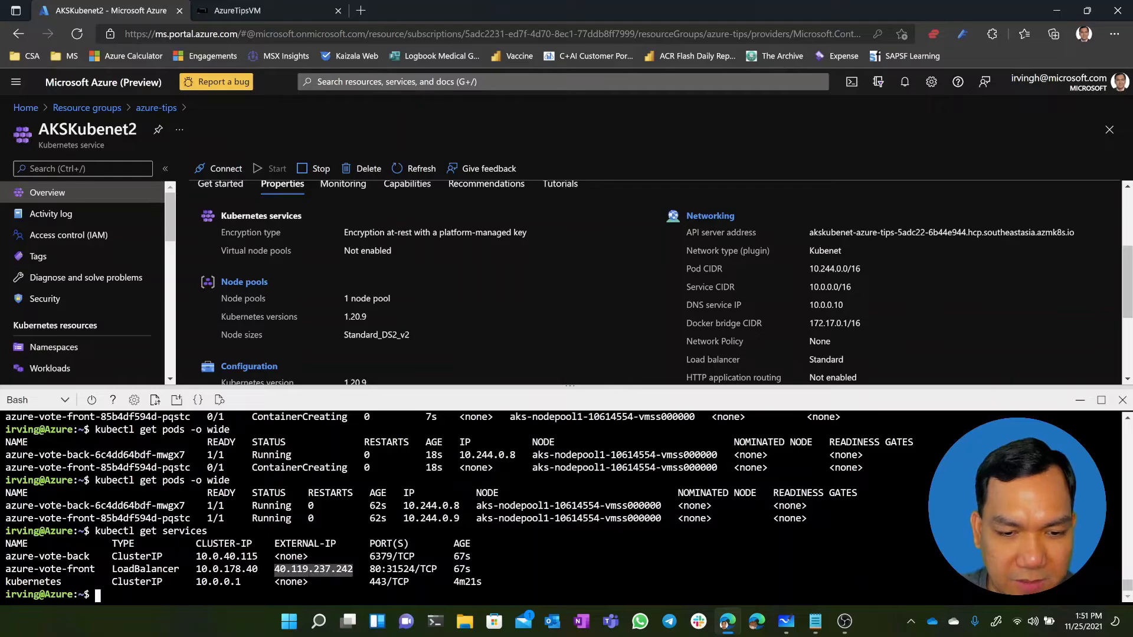
{"action": "left_click", "coordinate": [360, 10]}
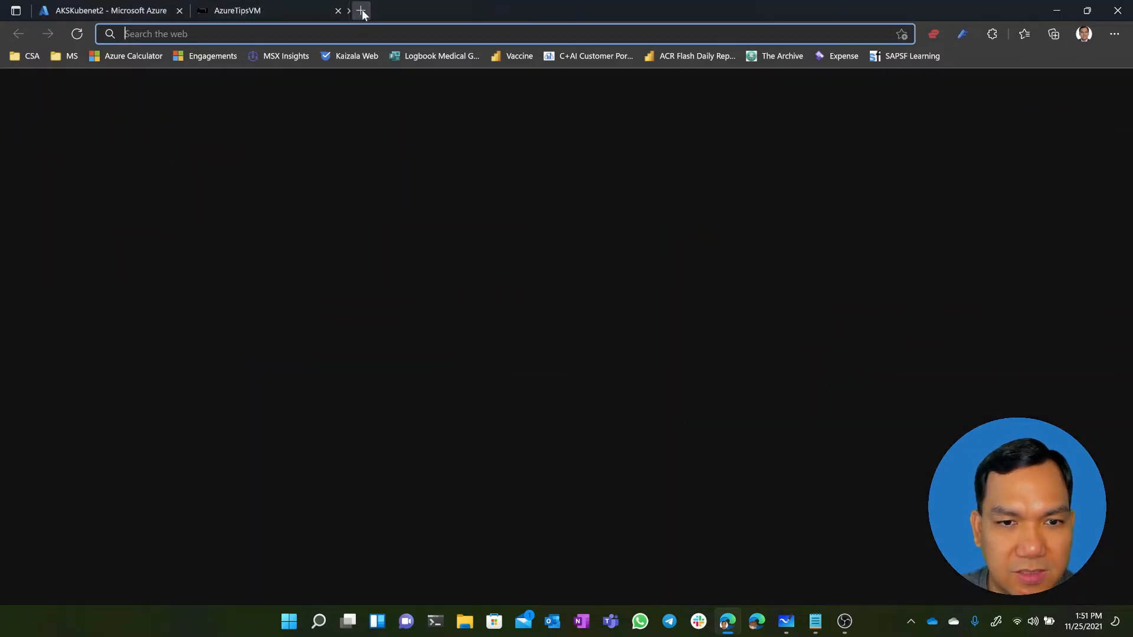
{"action": "key", "text": "ctrl+v"}
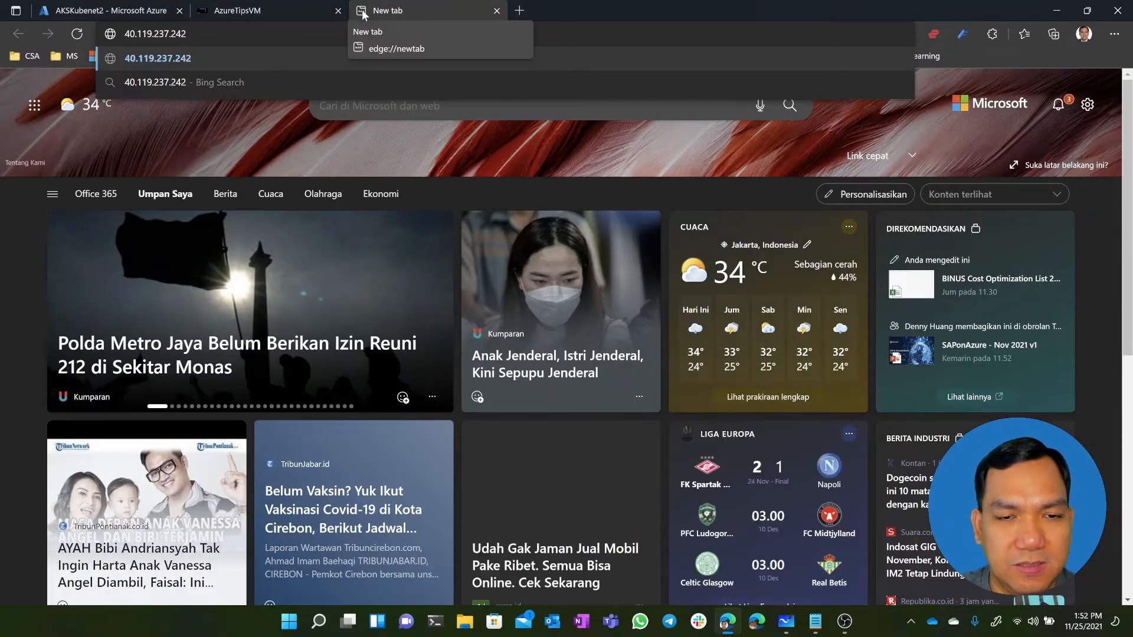
{"action": "key", "text": "Return"}
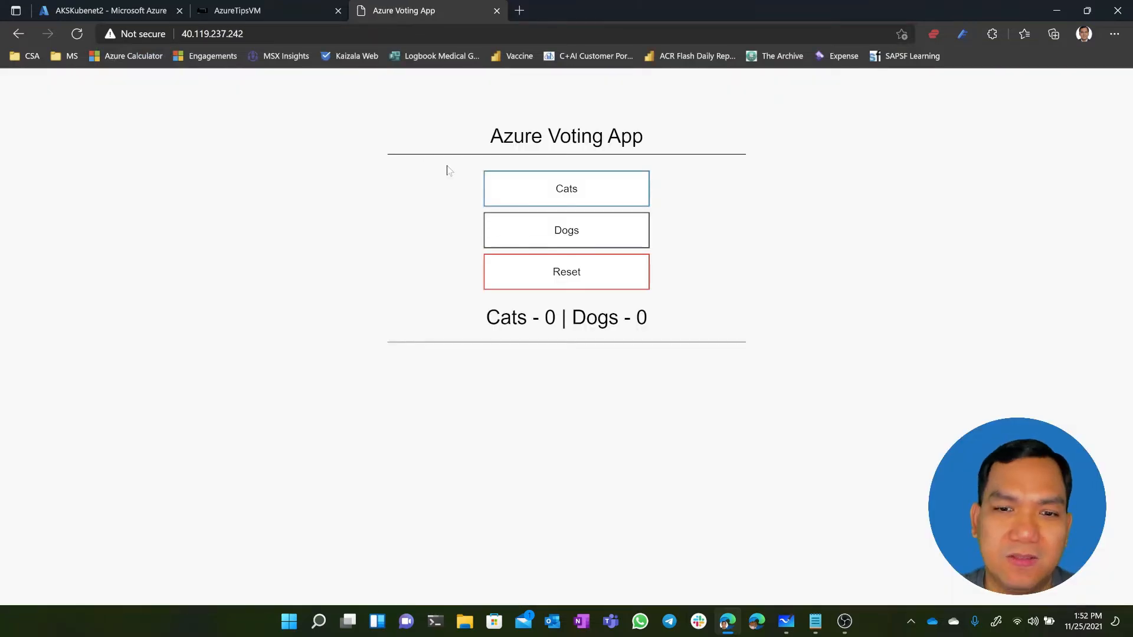
{"action": "left_click", "coordinate": [537, 192]}
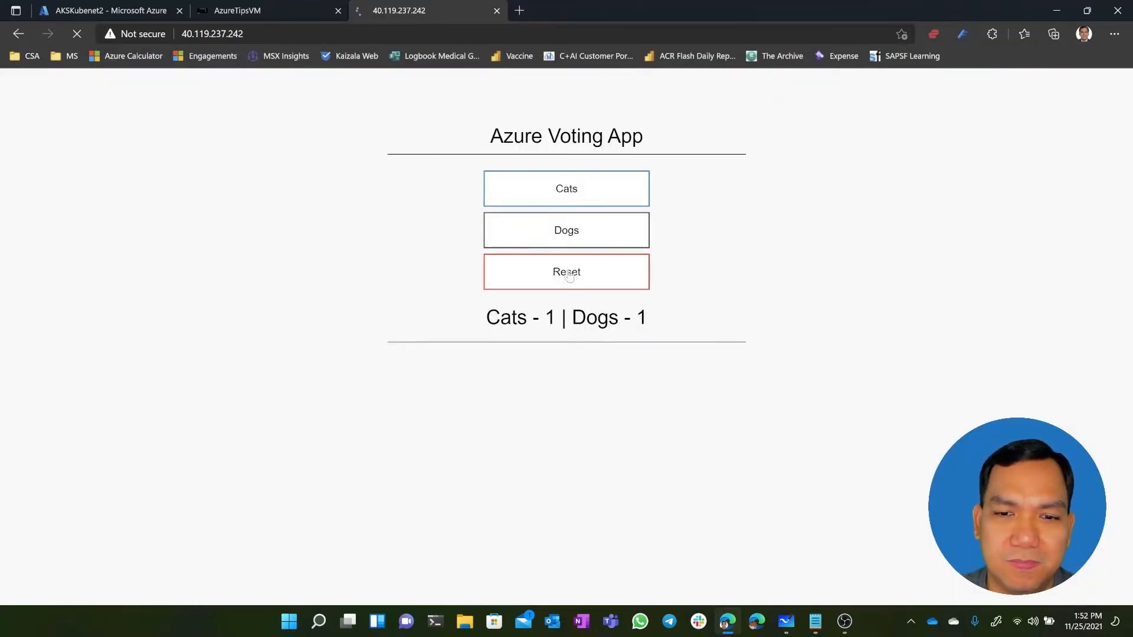
{"action": "left_click", "coordinate": [497, 10]}
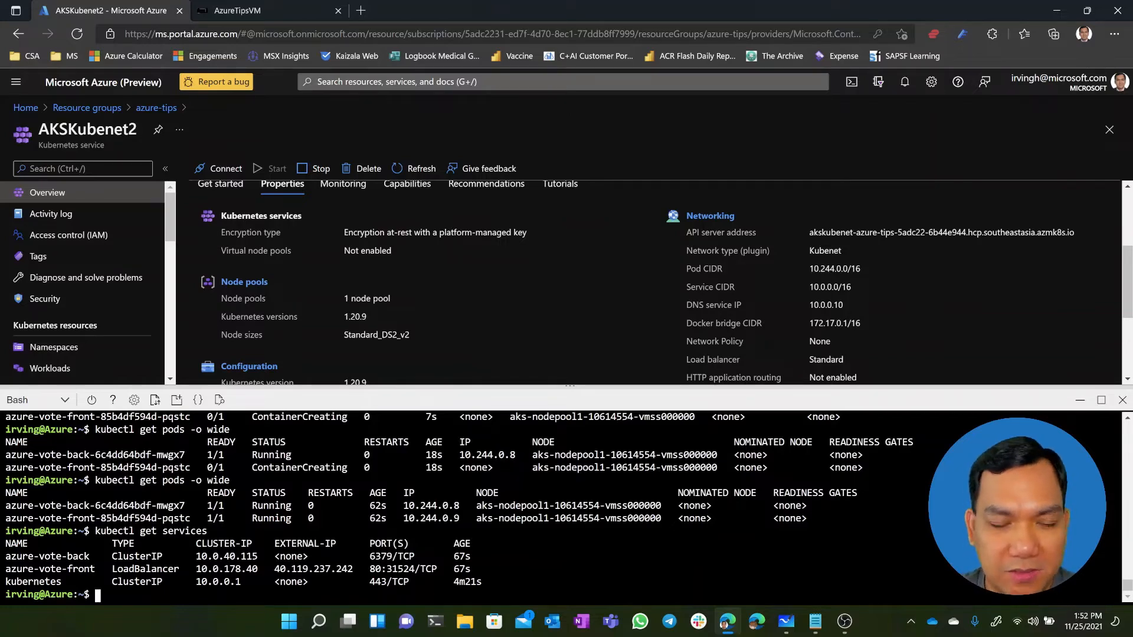
Return to the azure-tips resource group, refresh it, and open the subnets of aks-vnet to examine their available IPs
{"action": "left_click", "coordinate": [175, 110]}
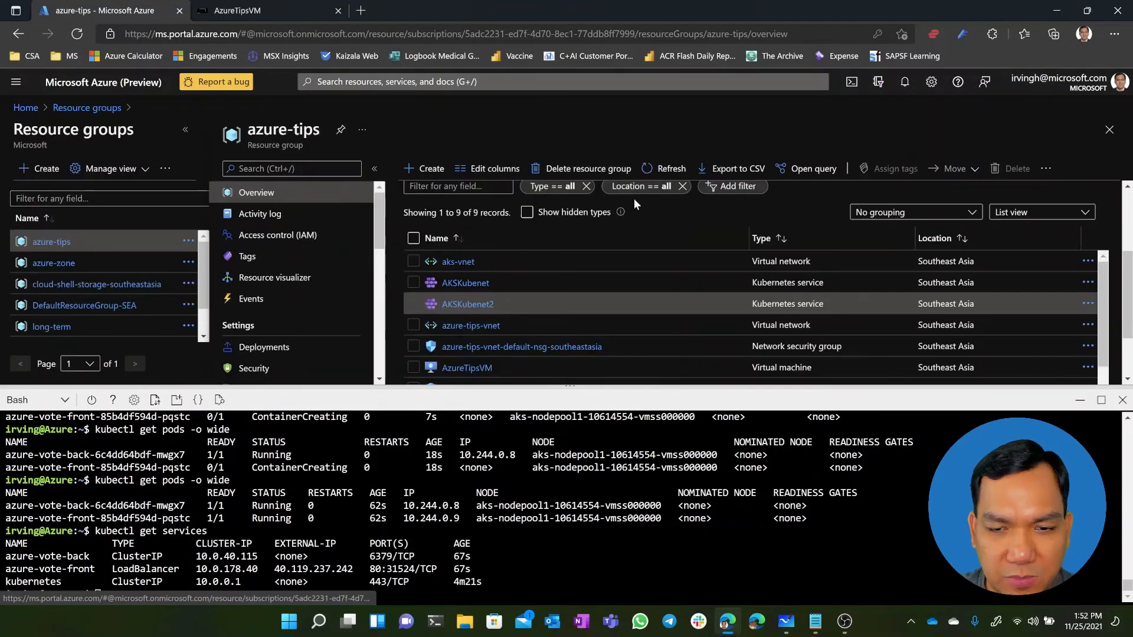
{"action": "left_click", "coordinate": [670, 170]}
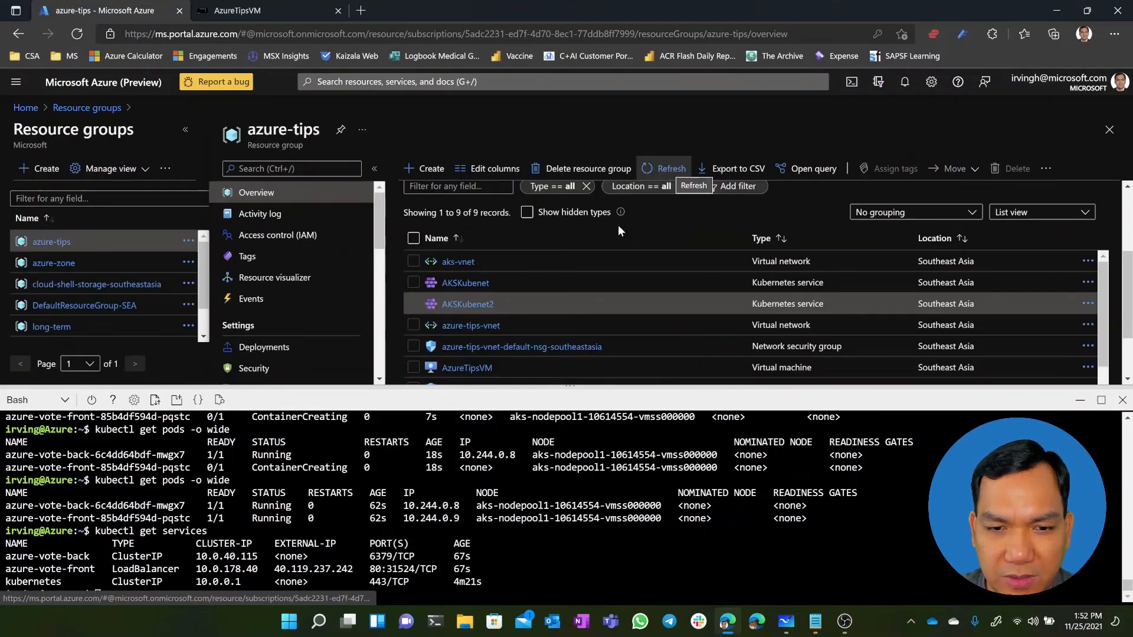
{"action": "left_click", "coordinate": [467, 267]}
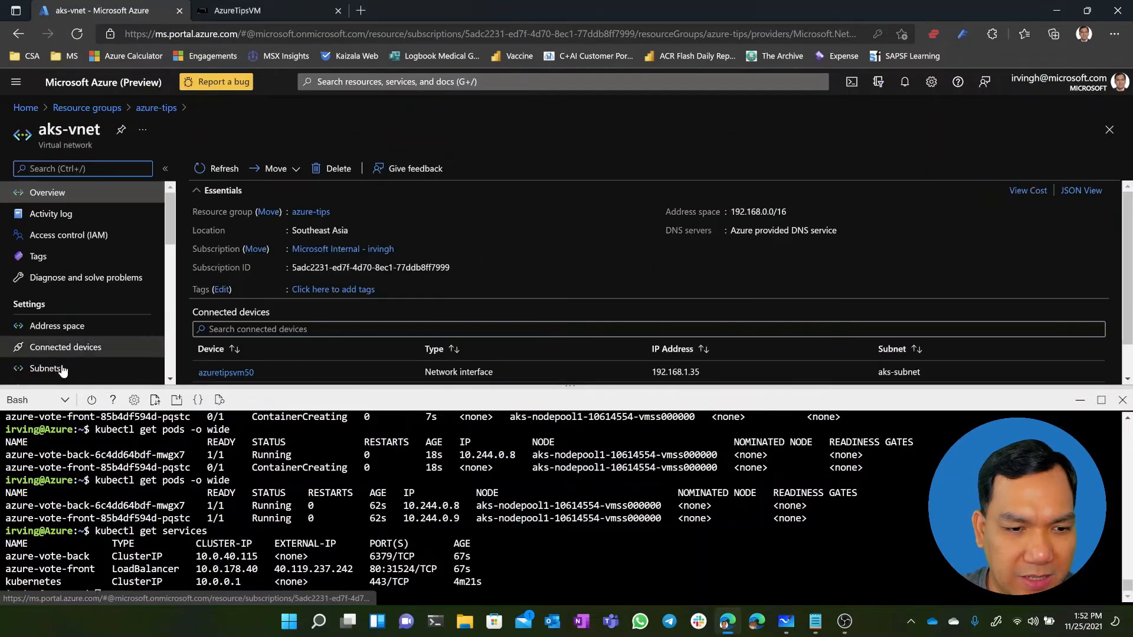
{"action": "left_click", "coordinate": [62, 368]}
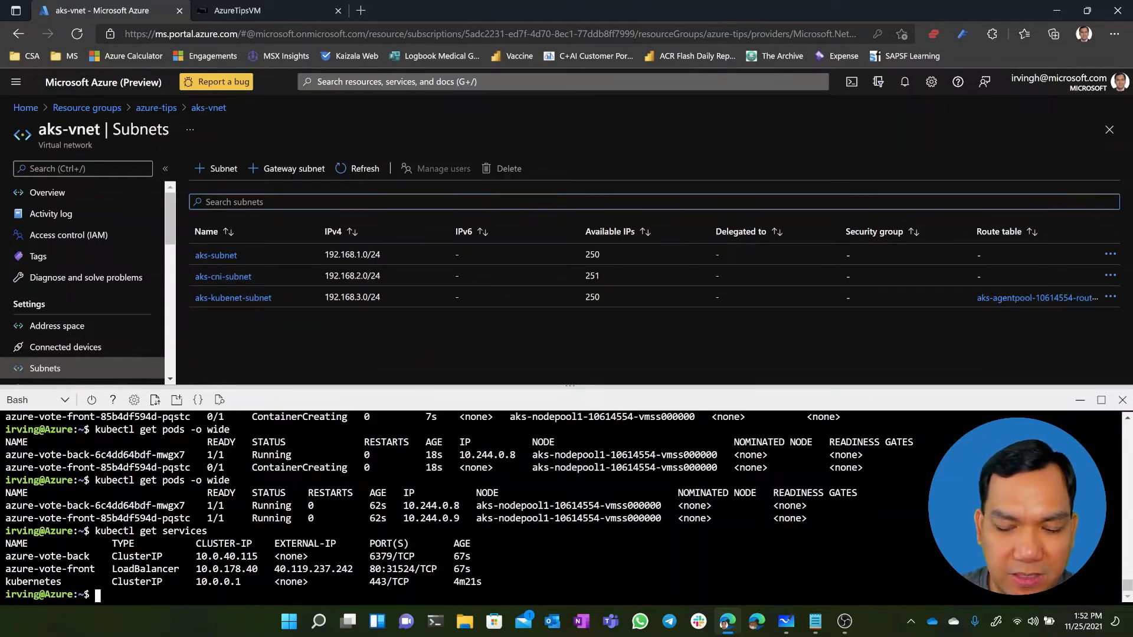
List the subnets of aks-vnet by rerunning "az network vnet subnet list --resource-group azure-tips --vnet-name aks-vnet"
{"action": "key", "text": "Up"}
{"action": "key", "text": "Up"}
{"action": "key", "text": "Up"}
{"action": "key", "text": "Up"}
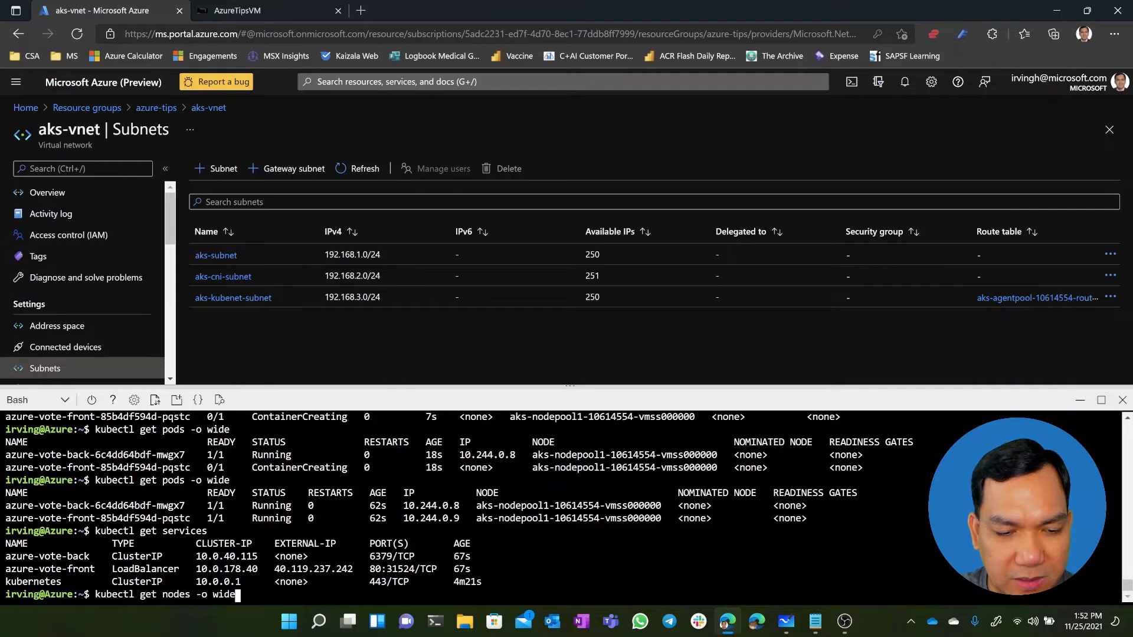
{"action": "key", "text": "Up"}
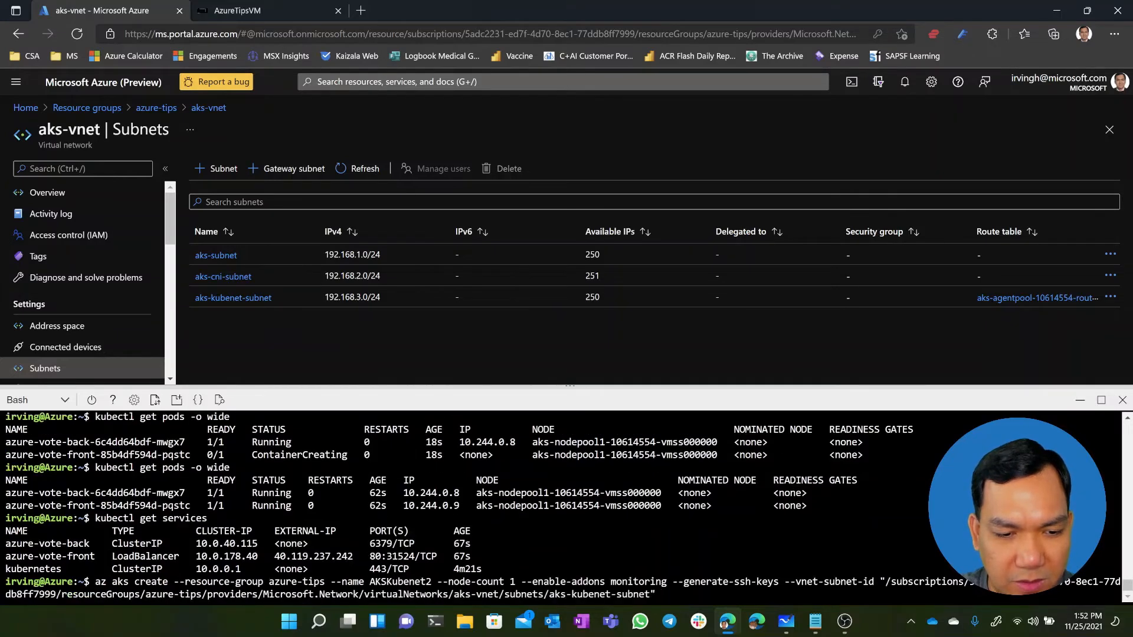
{"action": "key", "text": "Up"}
{"action": "key", "text": "Return"}
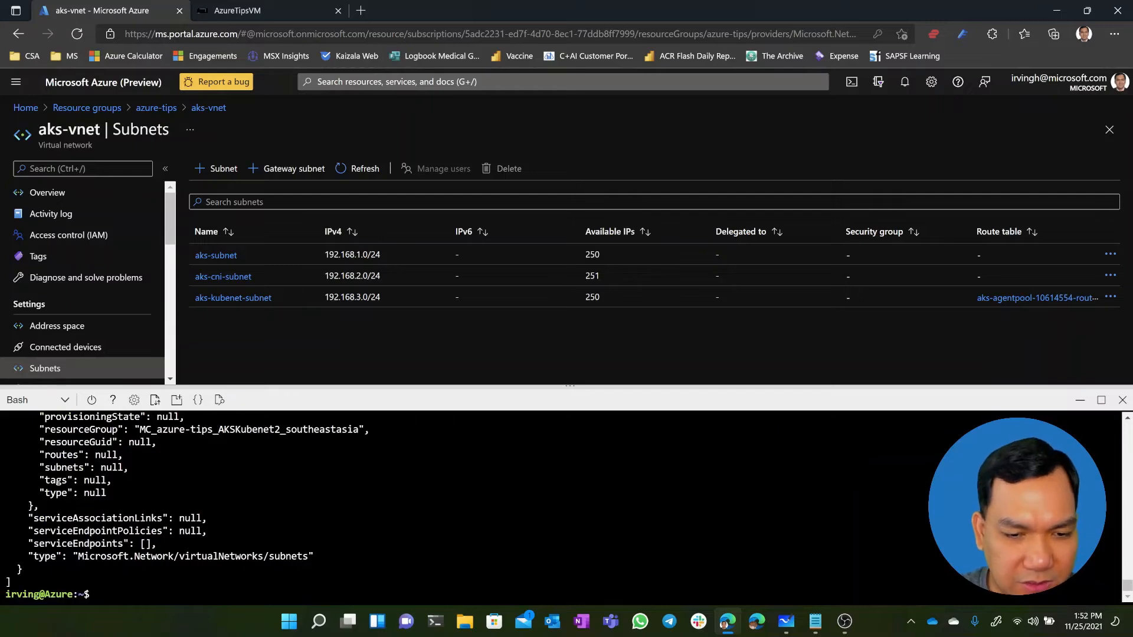
Find the 192.168.2.0/24 entry in the subnet output and copy the full resource ID of aks-cni-subnet to the notes
{"action": "scroll", "coordinate": [560, 508], "scroll_direction": "up", "scroll_amount": 4}
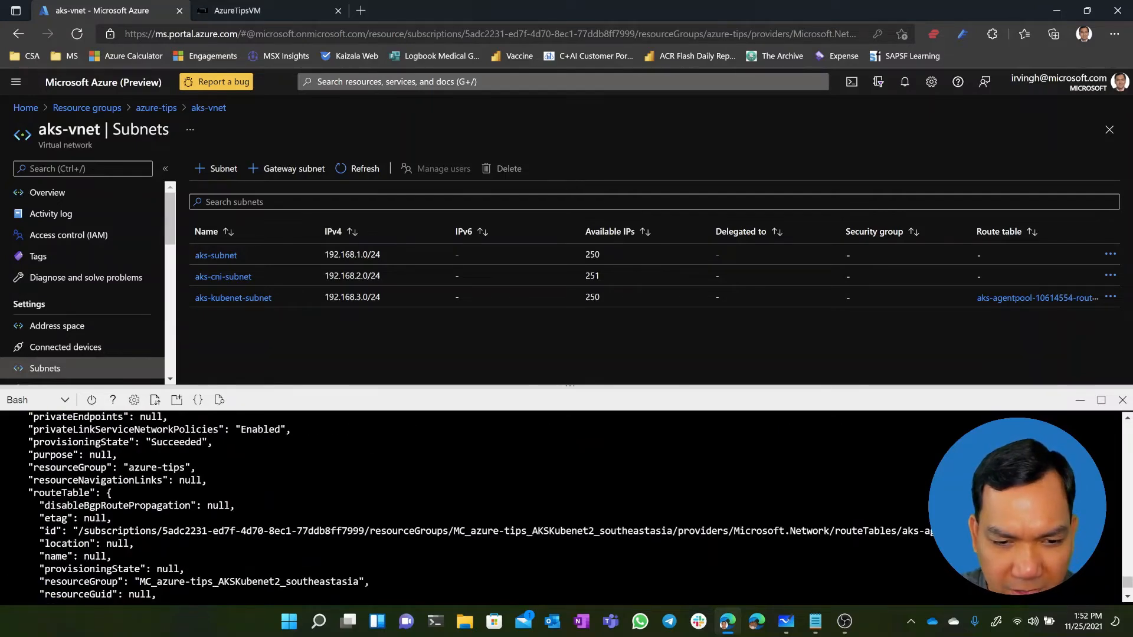
{"action": "scroll", "coordinate": [561, 508], "scroll_direction": "up", "scroll_amount": 4}
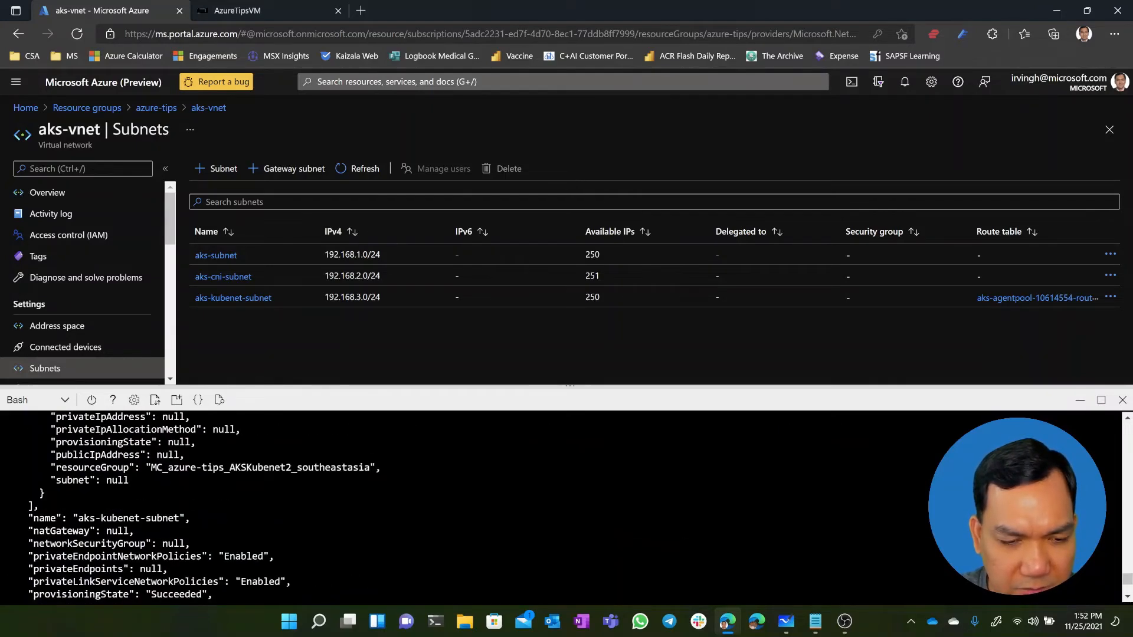
{"action": "scroll", "coordinate": [560, 507], "scroll_direction": "up", "scroll_amount": 4}
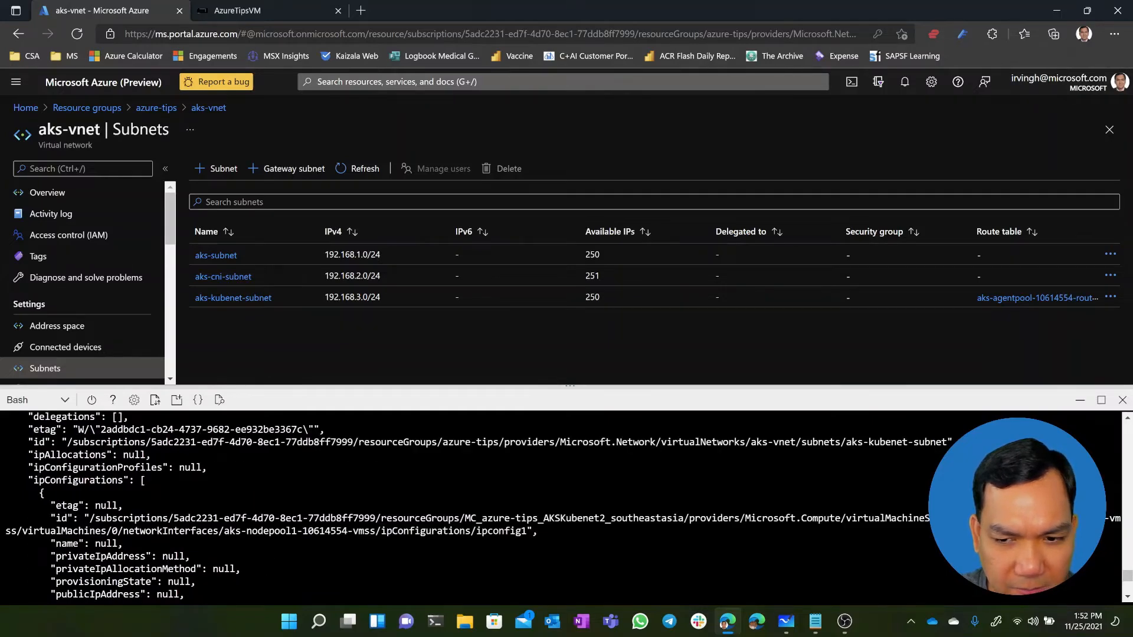
{"action": "scroll", "coordinate": [560, 507], "scroll_direction": "up", "scroll_amount": 4}
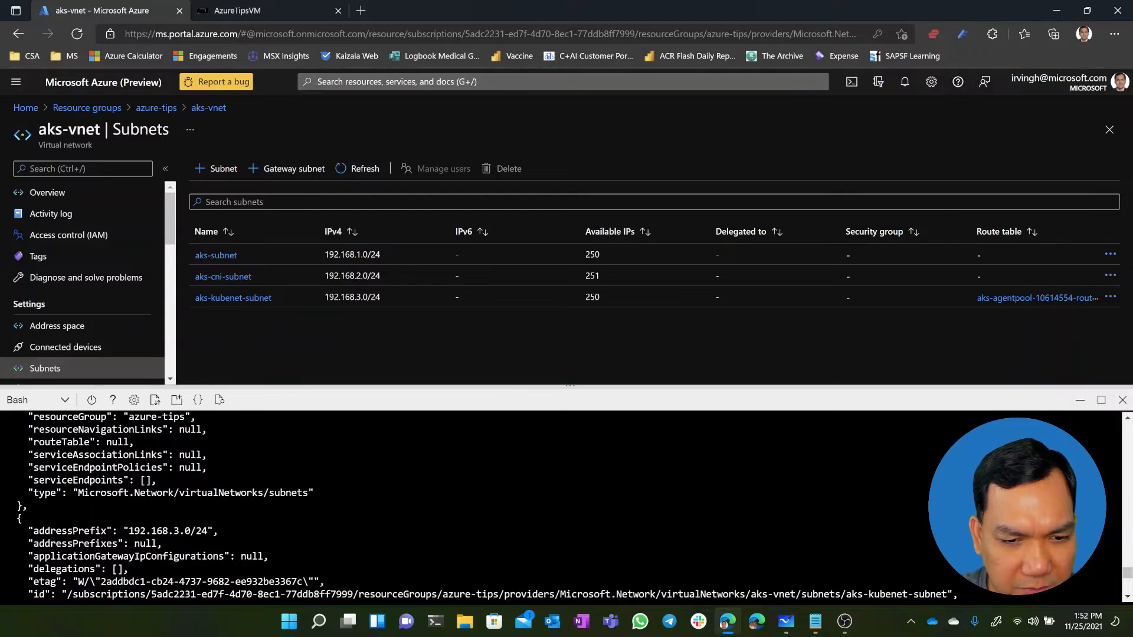
{"action": "scroll", "coordinate": [561, 507], "scroll_direction": "up", "scroll_amount": 4}
{"action": "scroll", "coordinate": [561, 508], "scroll_direction": "up", "scroll_amount": 4}
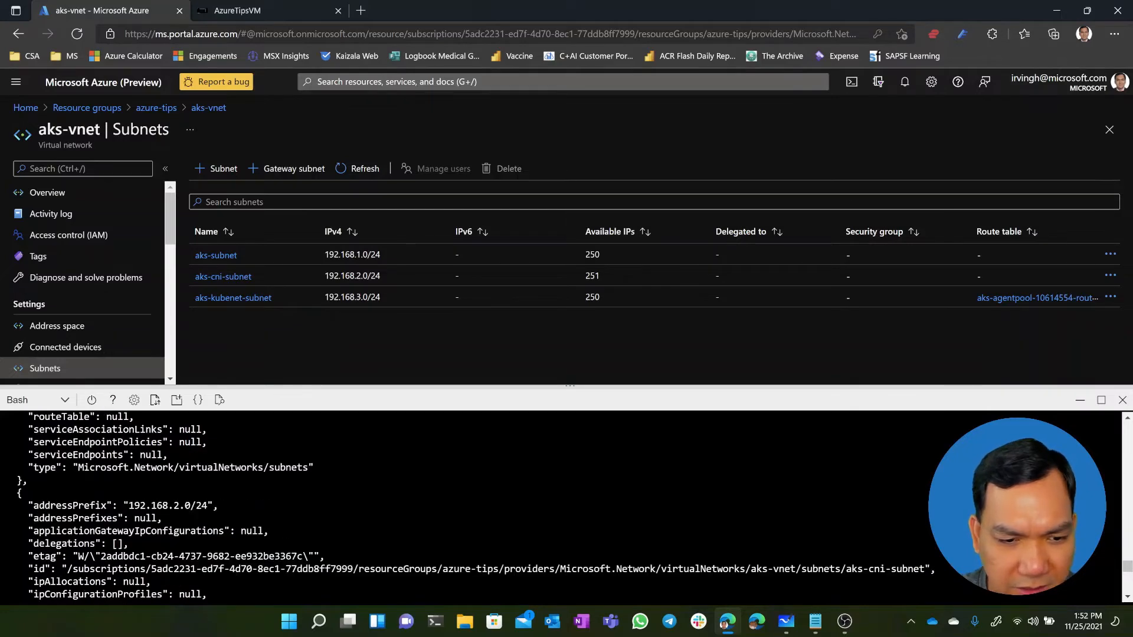
{"action": "left_click_drag", "start_coordinate": [62, 569], "coordinate": [930, 569]}
{"action": "key", "text": "ctrl+c"}
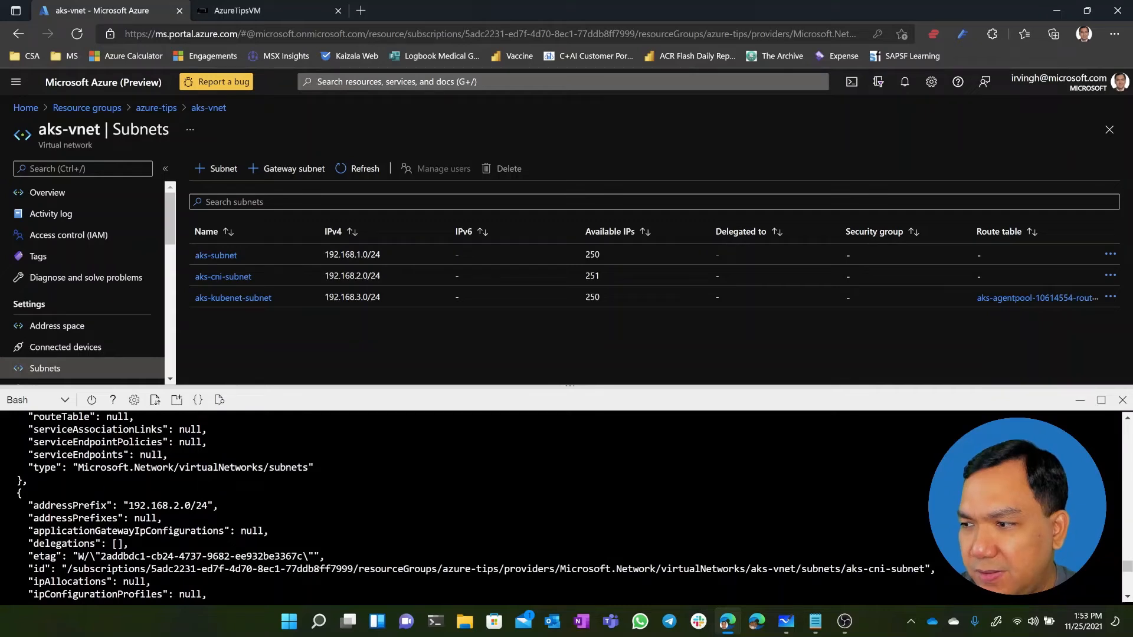
{"action": "key", "text": "alt+Tab"}
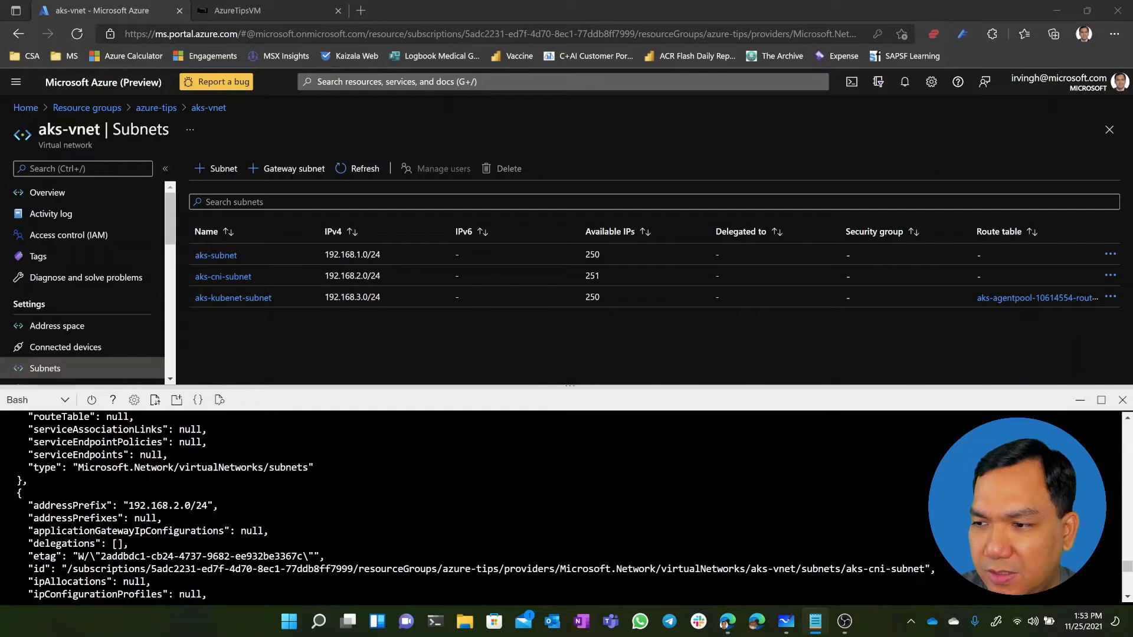
{"action": "key", "text": "alt+Tab"}
{"action": "key", "text": "Up"}
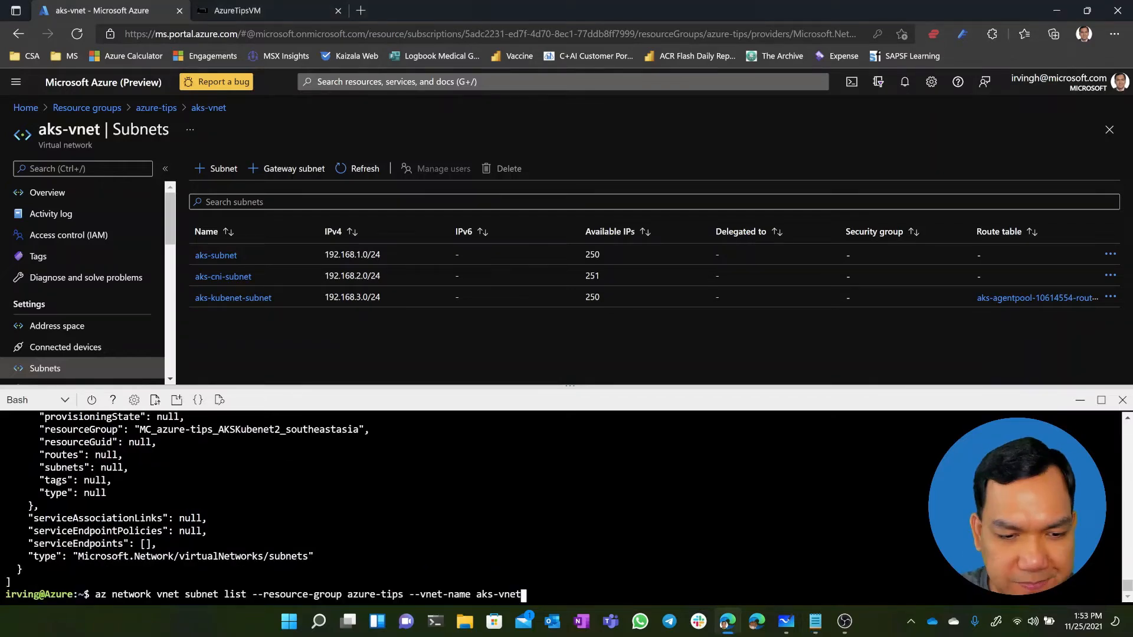
{"action": "key", "text": "Down"}
{"action": "key", "text": "Up"}
{"action": "key", "text": "Up"}
{"action": "key", "text": "Up"}
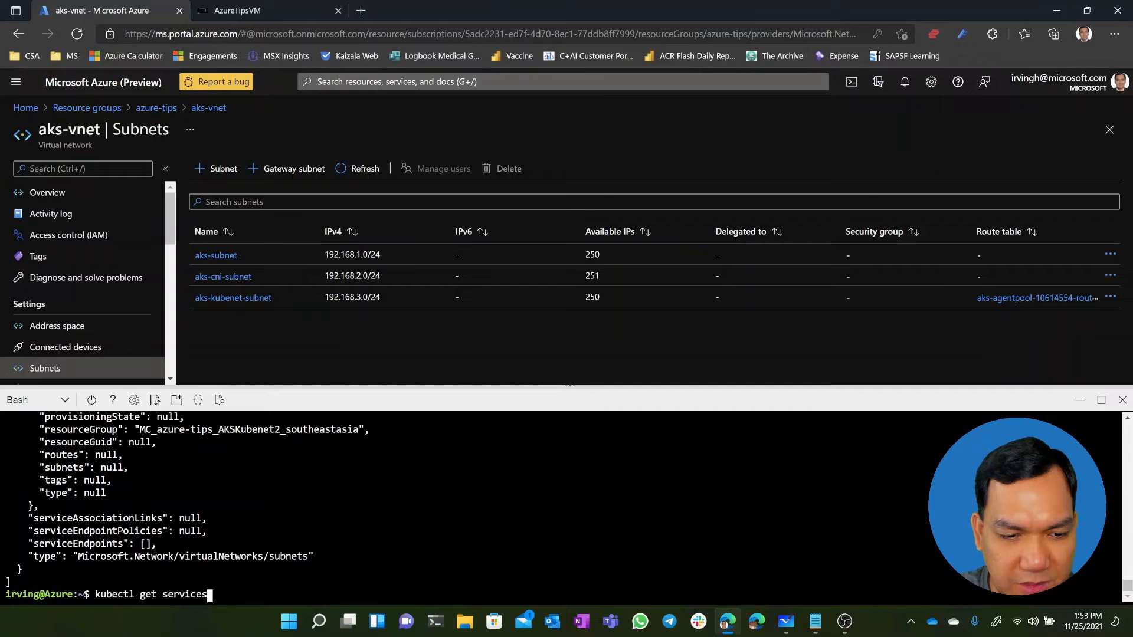
{"action": "key", "text": "Up"}
{"action": "key", "text": "Up"}
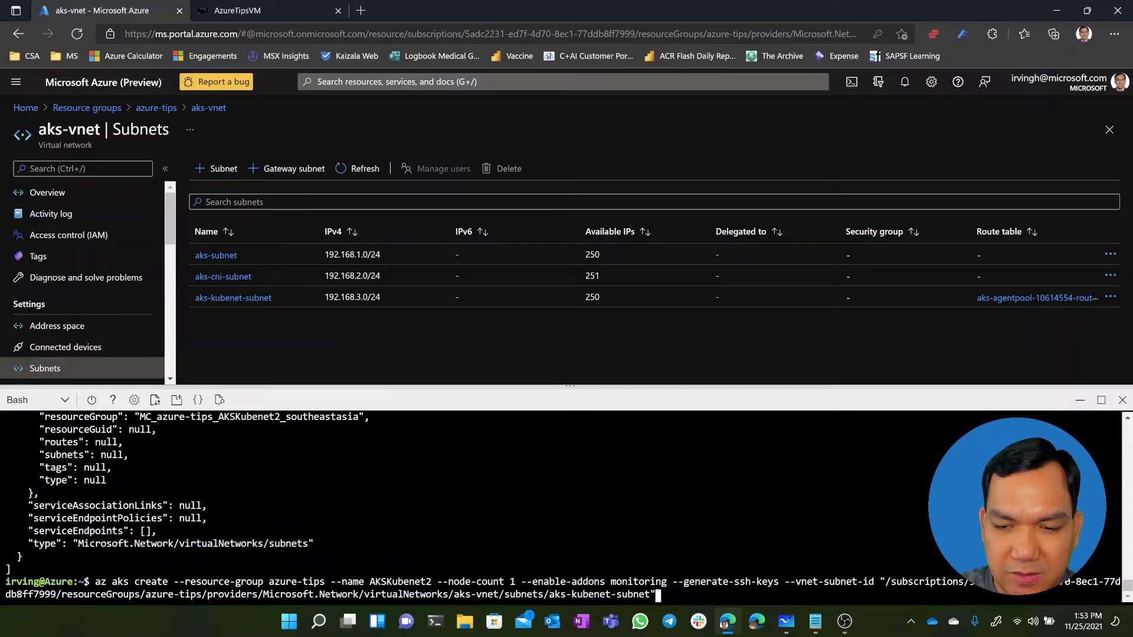
{"action": "key", "text": "BackSpace"}
{"action": "key", "text": "BackSpace"}
{"action": "key", "text": "BackSpace"}
{"action": "key", "text": "BackSpace"}
{"action": "key", "text": "BackSpace"}
{"action": "key", "text": "BackSpace"}
{"action": "key", "text": "BackSpace"}
{"action": "key", "text": "BackSpace"}
{"action": "key", "text": "BackSpace"}
{"action": "key", "text": "BackSpace"}
{"action": "key", "text": "BackSpace"}
{"action": "key", "text": "BackSpace"}
{"action": "key", "text": "BackSpace"}
{"action": "key", "text": "BackSpace"}
{"action": "key", "text": "BackSpace"}
{"action": "key", "text": "BackSpace"}
{"action": "key", "text": "BackSpace"}
{"action": "key", "text": "BackSpace"}
{"action": "key", "text": "BackSpace"}
{"action": "key", "text": "BackSpace"}
{"action": "key", "text": "BackSpace"}
{"action": "key", "text": "BackSpace"}
{"action": "key", "text": "BackSpace"}
{"action": "key", "text": "BackSpace"}
{"action": "key", "text": "BackSpace"}
{"action": "key", "text": "BackSpace"}
{"action": "key", "text": "BackSpace"}
{"action": "key", "text": "BackSpace"}
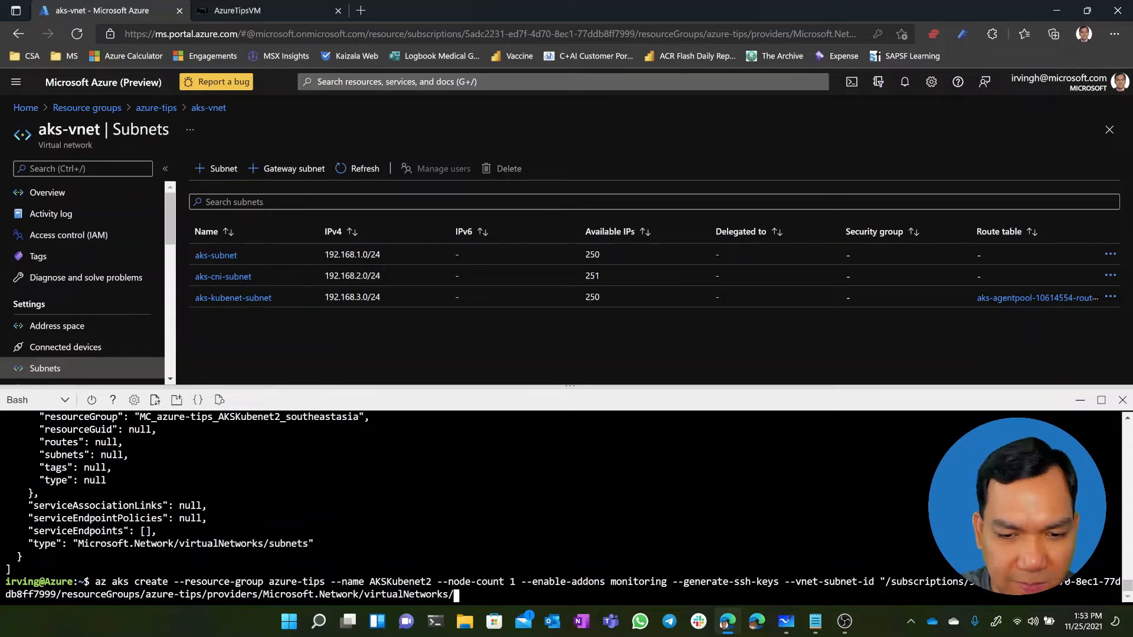
Recall the AKSKubenet "az aks create" command and append "--network-plugin azure --vnet-subnet-id" from the notes without running it
{"action": "key", "text": "Up"}
{"action": "key", "text": "Up"}
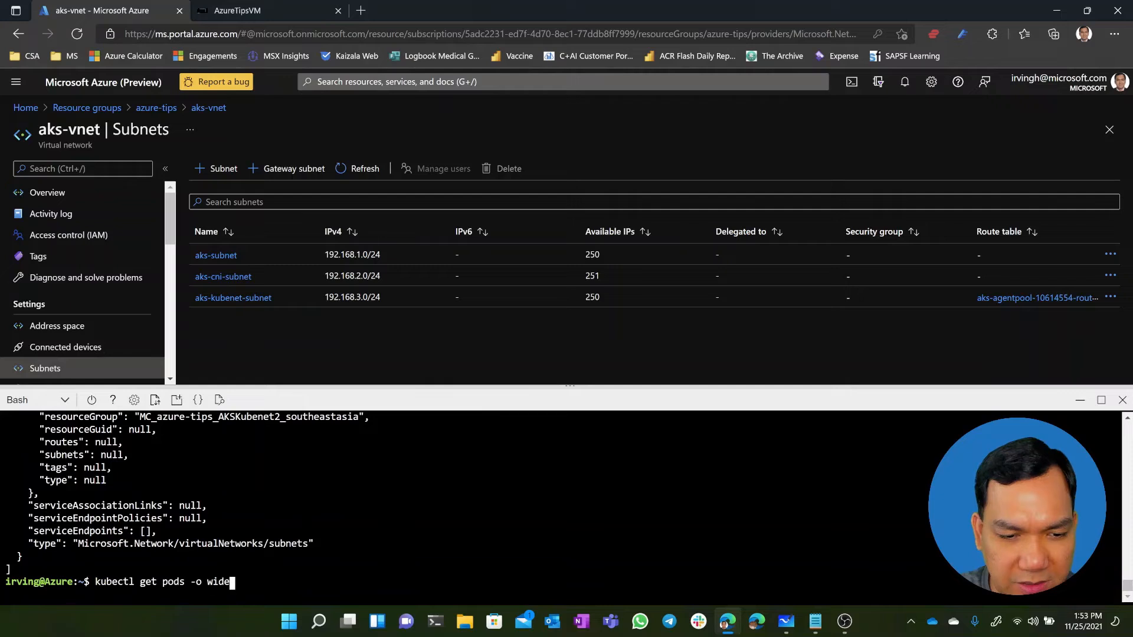
{"action": "key", "text": "Up"}
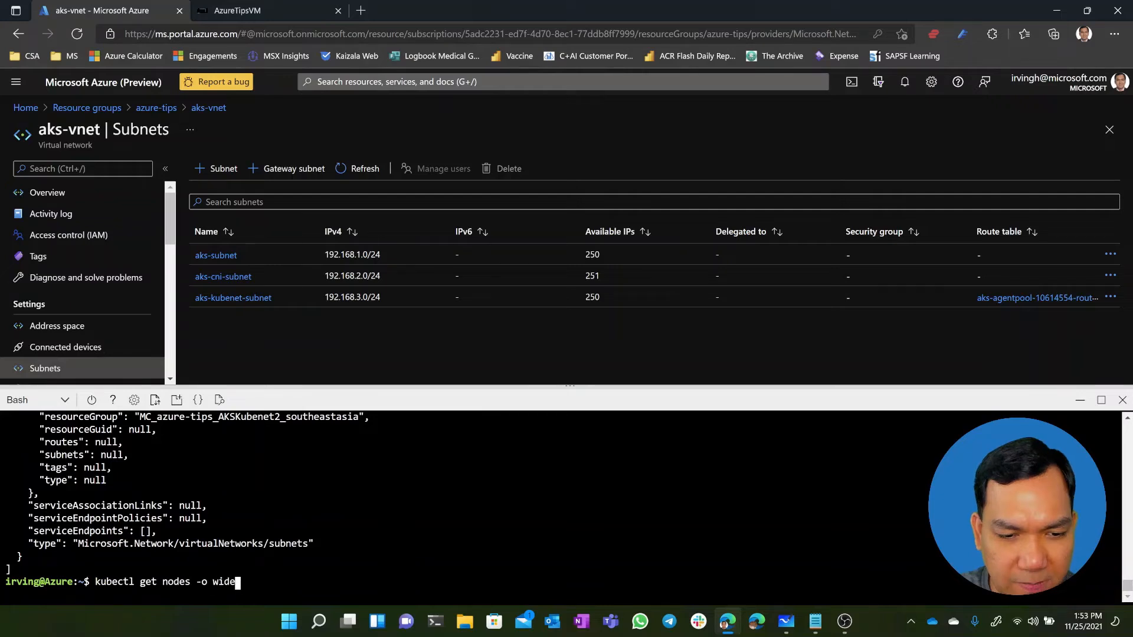
{"action": "key", "text": "Up"}
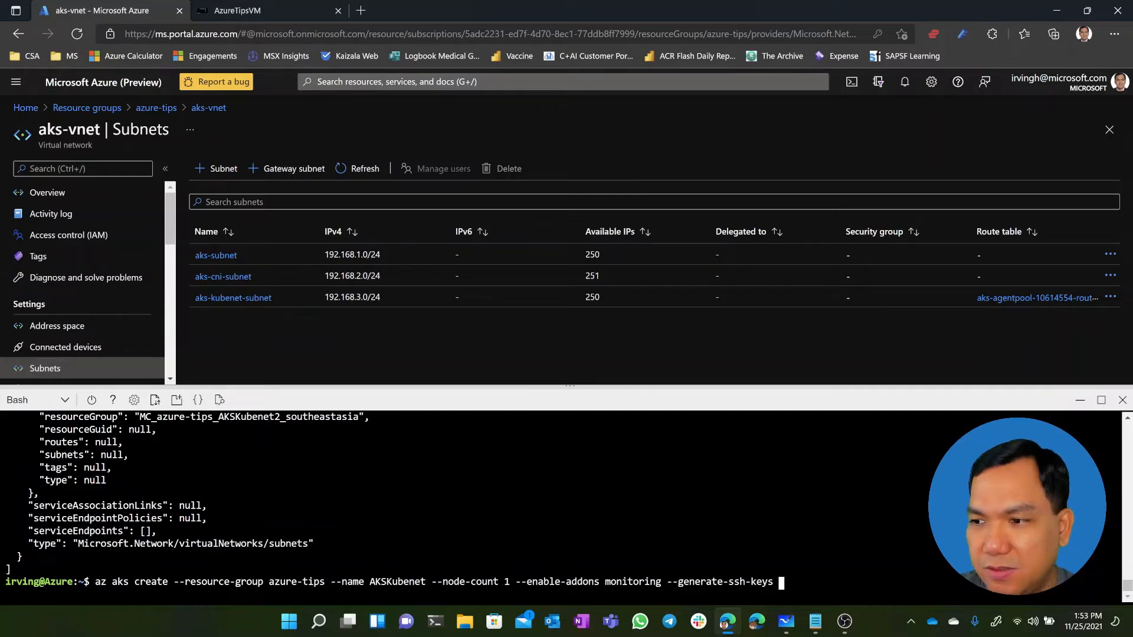
{"action": "key", "text": "alt+Tab"}
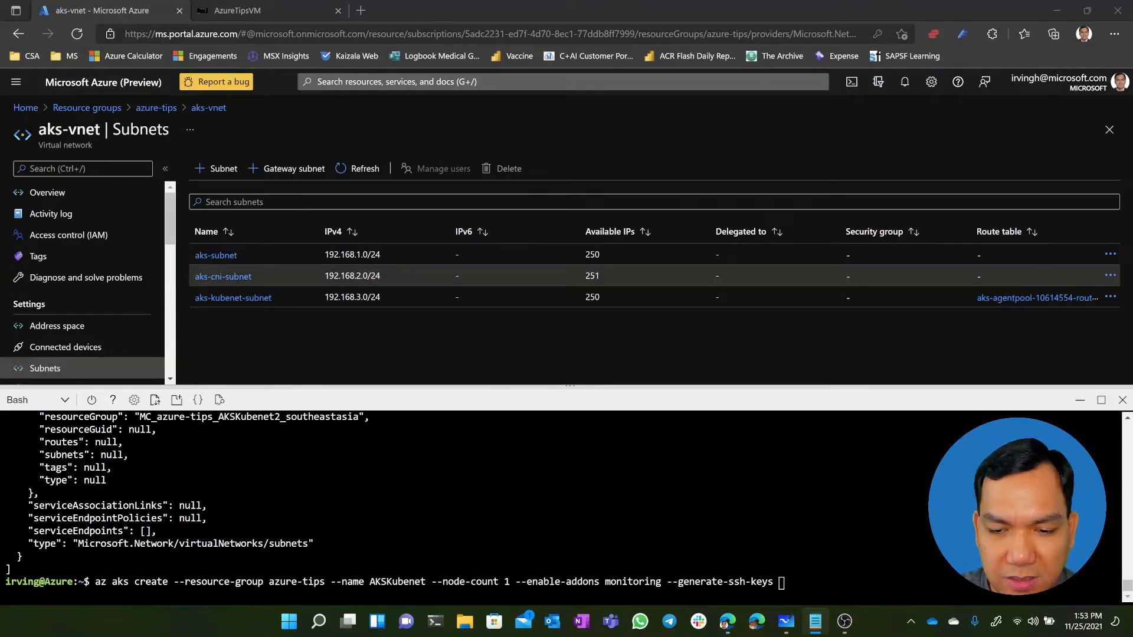
{"action": "right_click", "coordinate": [824, 583]}
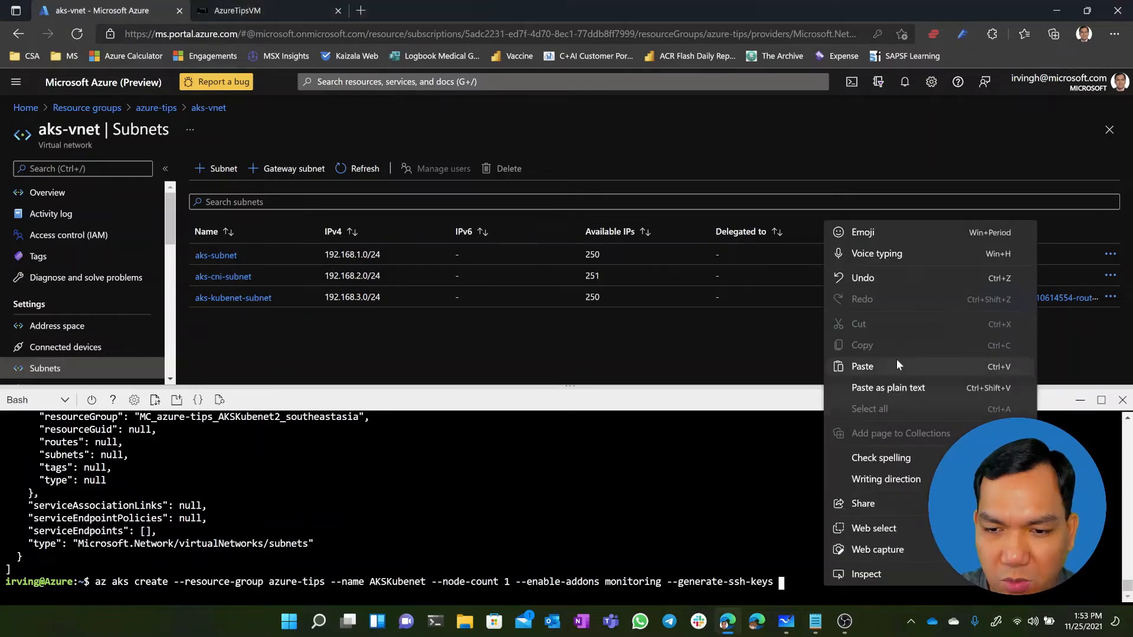
{"action": "left_click", "coordinate": [862, 366]}
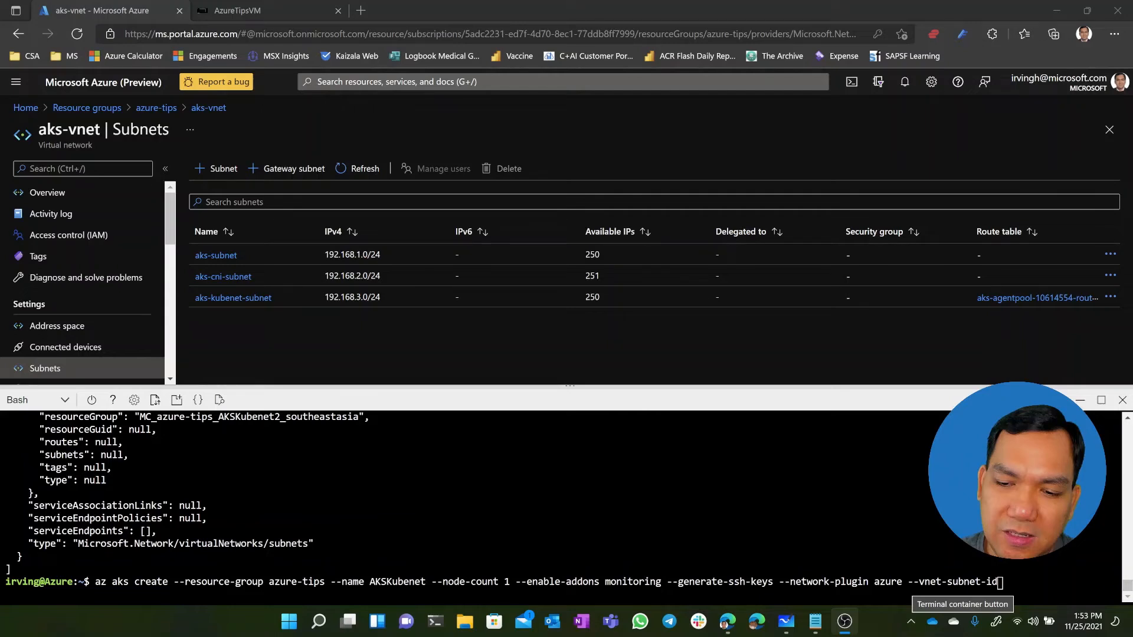
Add the aks-cni-subnet resource ID from the notes as the command's --vnet-subnet-id value
{"action": "left_click", "coordinate": [905, 584]}
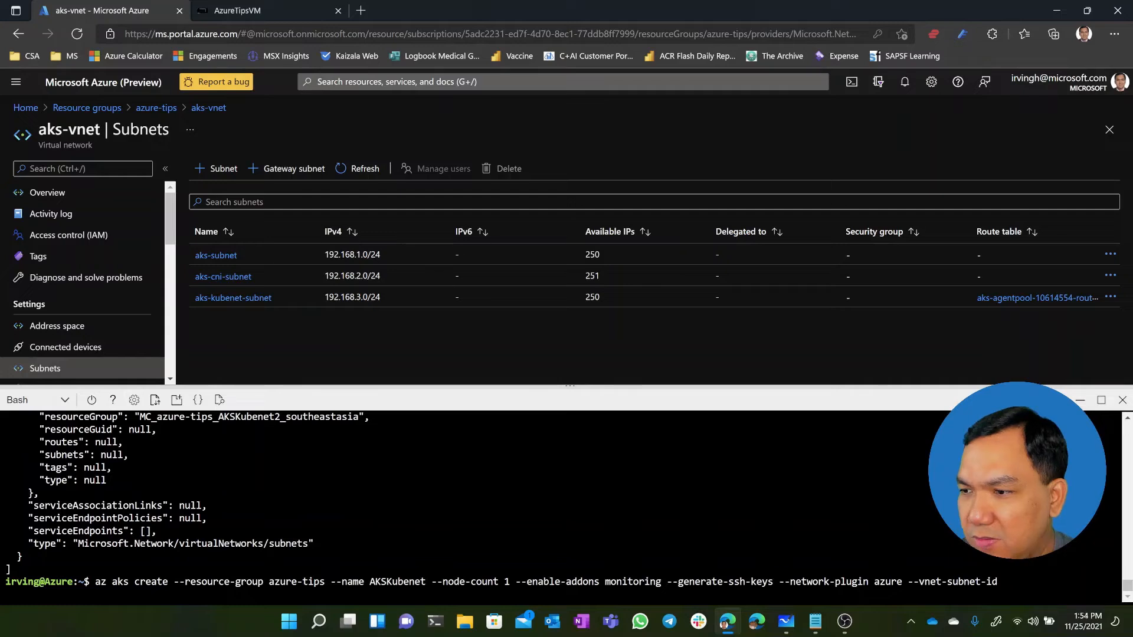
{"action": "key", "text": "alt+Tab"}
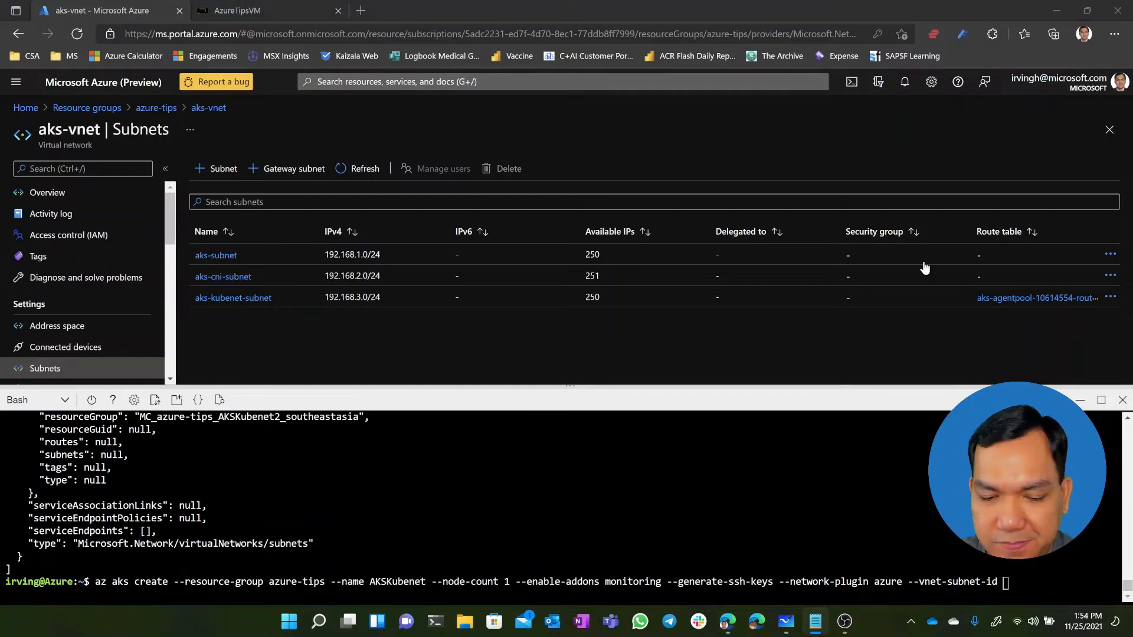
{"action": "right_click", "coordinate": [1014, 584]}
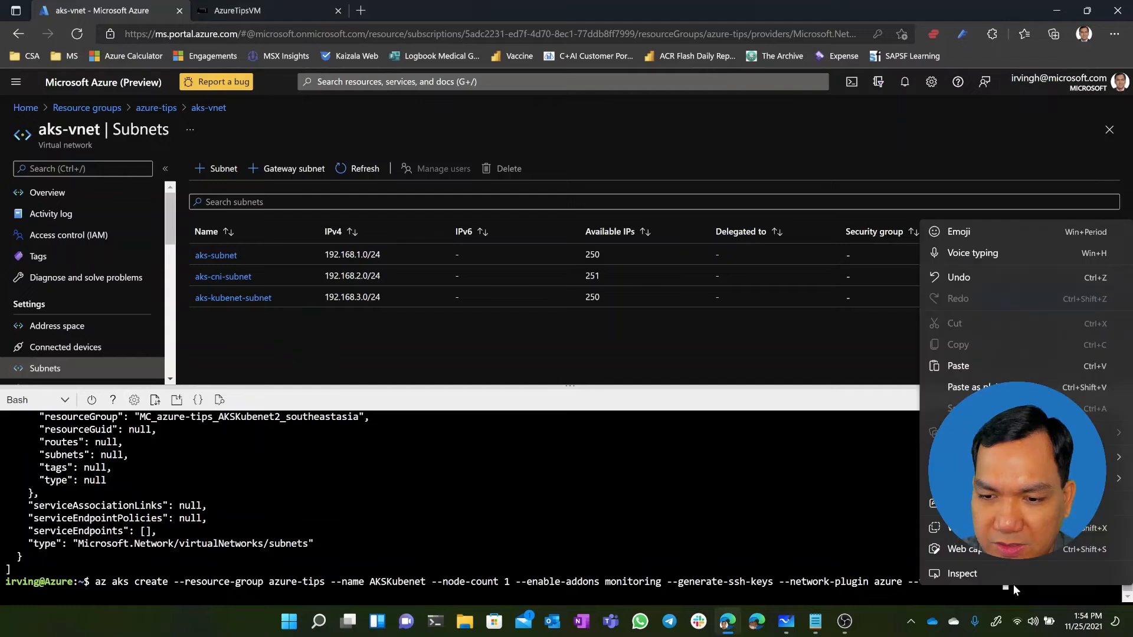
{"action": "key", "text": "p"}
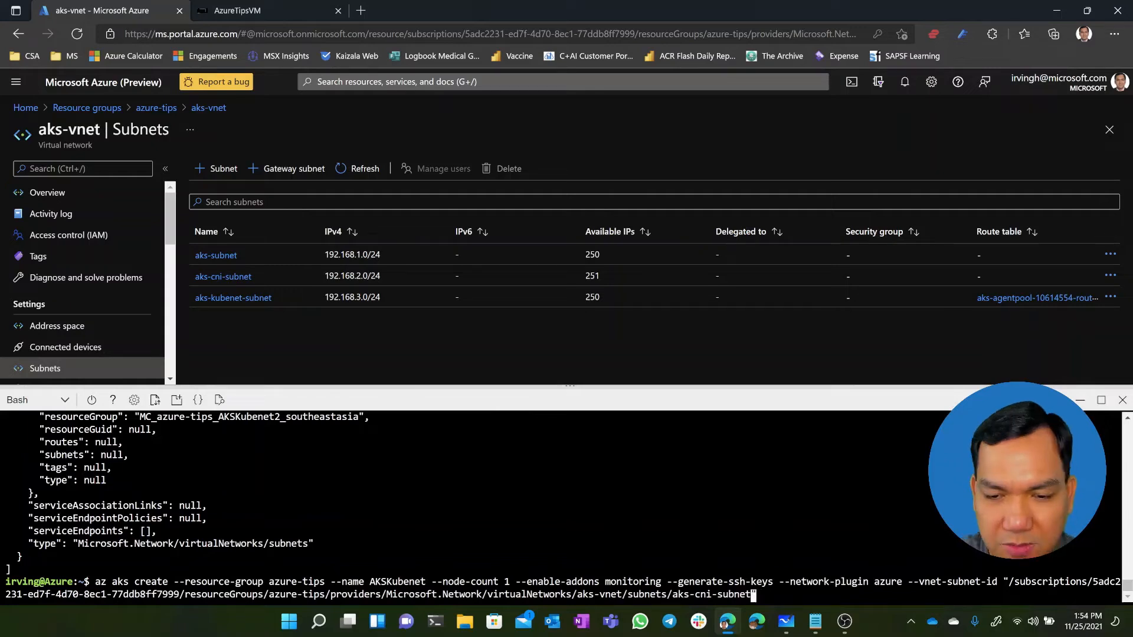
Change the cluster name in the create command to AKSCNI
{"action": "key", "text": "Left"}
{"action": "key", "text": "Left"}
{"action": "key", "text": "Left"}
{"action": "key", "text": "Left"}
{"action": "key", "text": "Left"}
{"action": "key", "text": "Left"}
{"action": "key", "text": "Left"}
{"action": "key", "text": "Left"}
{"action": "key", "text": "Left"}
{"action": "key", "text": "Left"}
{"action": "key", "text": "Left"}
{"action": "key", "text": "Left"}
{"action": "key", "text": "Left"}
{"action": "key", "text": "Left"}
{"action": "key", "text": "Left"}
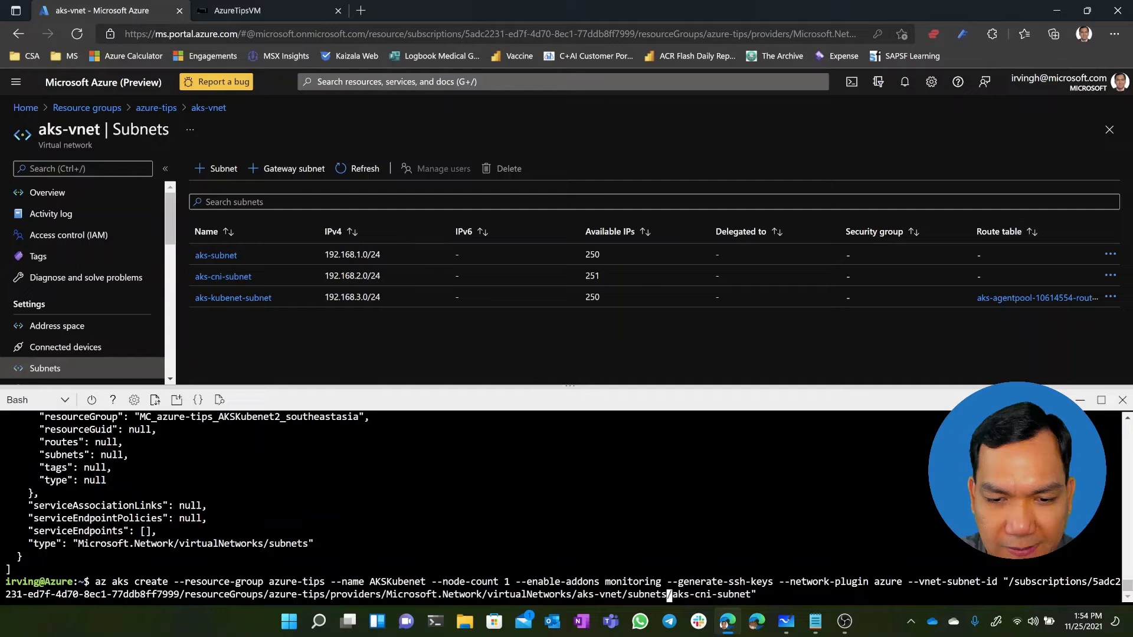
{"action": "key", "text": "Left"}
{"action": "key", "text": "Left"}
{"action": "key", "text": "Left"}
{"action": "key", "text": "Left"}
{"action": "key", "text": "Left"}
{"action": "key", "text": "Left"}
{"action": "key", "text": "Left"}
{"action": "key", "text": "Left"}
{"action": "key", "text": "Left"}
{"action": "key", "text": "Left"}
{"action": "key", "text": "Left"}
{"action": "key", "text": "Left"}
{"action": "key", "text": "Left"}
{"action": "key", "text": "Left"}
{"action": "key", "text": "Left"}
{"action": "key", "text": "Left"}
{"action": "key", "text": "Left"}
{"action": "key", "text": "Left"}
{"action": "key", "text": "Left"}
{"action": "key", "text": "Left"}
{"action": "key", "text": "Left"}
{"action": "key", "text": "Left"}
{"action": "key", "text": "Left"}
{"action": "key", "text": "Left"}
{"action": "key", "text": "Left"}
{"action": "key", "text": "Left"}
{"action": "key", "text": "Left"}
{"action": "key", "text": "Left"}
{"action": "key", "text": "Left"}
{"action": "key", "text": "Left"}
{"action": "key", "text": "Left"}
{"action": "key", "text": "Left"}
{"action": "key", "text": "Left"}
{"action": "key", "text": "Left"}
{"action": "key", "text": "Left"}
{"action": "key", "text": "Left"}
{"action": "key", "text": "Left"}
{"action": "key", "text": "Left"}
{"action": "key", "text": "Left"}
{"action": "key", "text": "Left"}
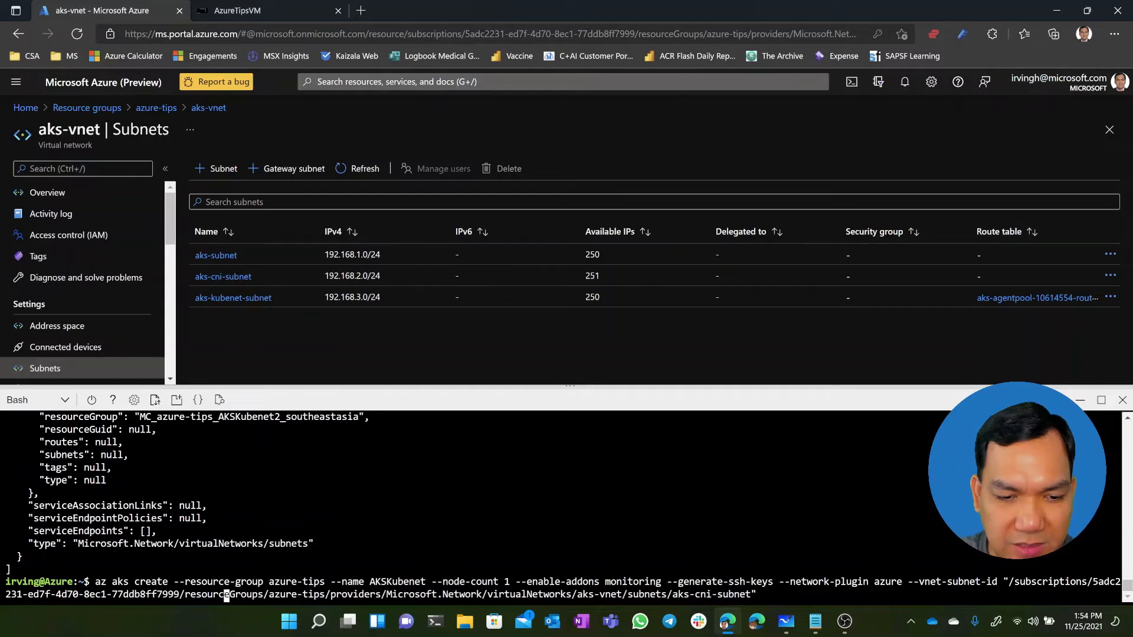
{"action": "key", "text": "Left"}
{"action": "key", "text": "Left"}
{"action": "key", "text": "Left"}
{"action": "key", "text": "Left"}
{"action": "key", "text": "Left"}
{"action": "key", "text": "Left"}
{"action": "key", "text": "Left"}
{"action": "key", "text": "Left"}
{"action": "key", "text": "Left"}
{"action": "key", "text": "Left"}
{"action": "key", "text": "Left"}
{"action": "key", "text": "Left"}
{"action": "key", "text": "Left"}
{"action": "key", "text": "Left"}
{"action": "key", "text": "Left"}
{"action": "key", "text": "Left"}
{"action": "key", "text": "Left"}
{"action": "key", "text": "Left"}
{"action": "key", "text": "Left"}
{"action": "key", "text": "Left"}
{"action": "key", "text": "Left"}
{"action": "key", "text": "Left"}
{"action": "key", "text": "Left"}
{"action": "key", "text": "Left"}
{"action": "key", "text": "Left"}
{"action": "key", "text": "Left"}
{"action": "key", "text": "Left"}
{"action": "key", "text": "Left"}
{"action": "key", "text": "Left"}
{"action": "key", "text": "Left"}
{"action": "key", "text": "Left"}
{"action": "key", "text": "Left"}
{"action": "key", "text": "Left"}
{"action": "key", "text": "Left"}
{"action": "key", "text": "Left"}
{"action": "key", "text": "Left"}
{"action": "key", "text": "Left"}
{"action": "key", "text": "Left"}
{"action": "key", "text": "Left"}
{"action": "key", "text": "Left"}
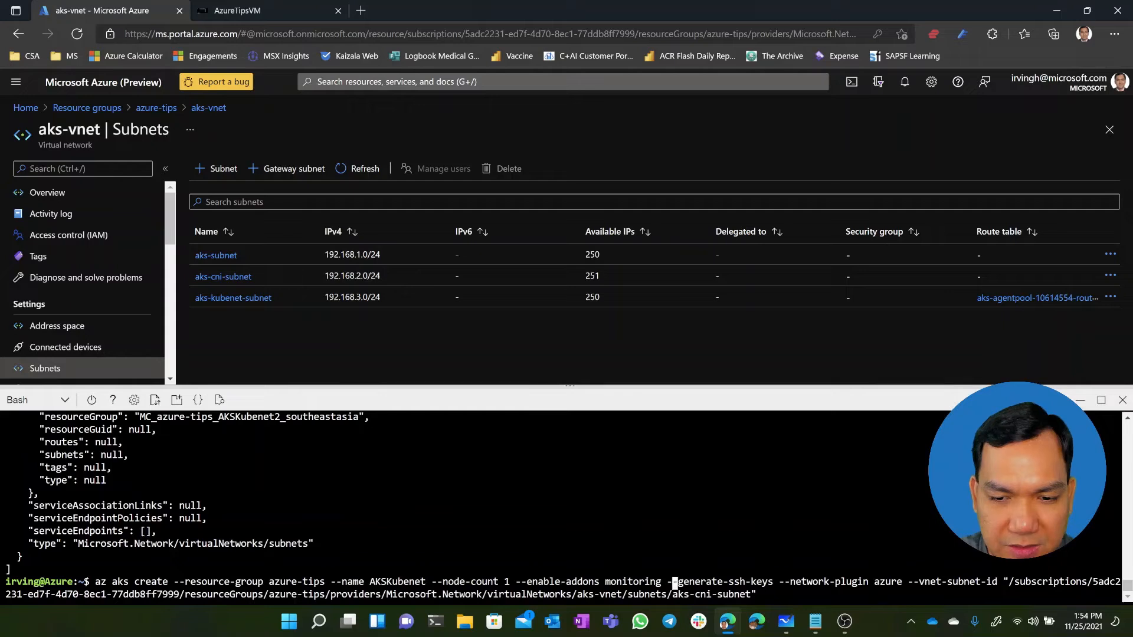
{"action": "key", "text": "Left"}
{"action": "key", "text": "Left"}
{"action": "key", "text": "Left"}
{"action": "key", "text": "Left"}
{"action": "key", "text": "Left"}
{"action": "key", "text": "Left"}
{"action": "key", "text": "Left"}
{"action": "key", "text": "Left"}
{"action": "key", "text": "Left"}
{"action": "key", "text": "Left"}
{"action": "key", "text": "Left"}
{"action": "key", "text": "Left"}
{"action": "key", "text": "Left"}
{"action": "key", "text": "Left"}
{"action": "key", "text": "Left"}
{"action": "key", "text": "Left"}
{"action": "key", "text": "Left"}
{"action": "key", "text": "Left"}
{"action": "key", "text": "Left"}
{"action": "key", "text": "Left"}
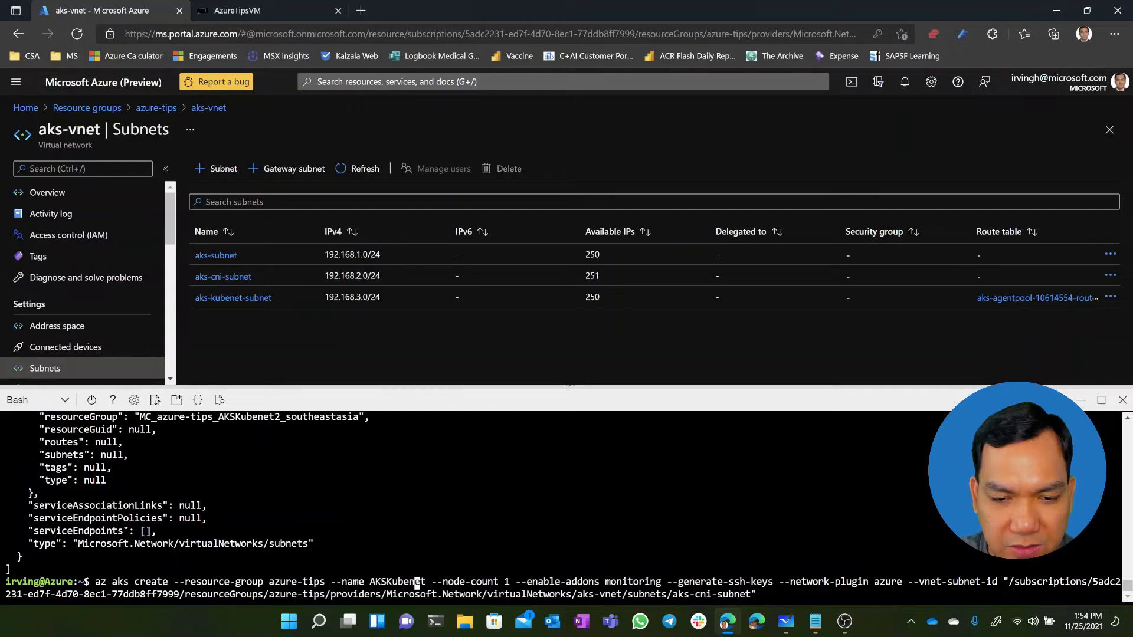
{"action": "key", "text": "BackSpace"}
{"action": "key", "text": "BackSpace"}
{"action": "key", "text": "BackSpace"}
{"action": "key", "text": "BackSpace"}
{"action": "key", "text": "BackSpace"}
{"action": "key", "text": "Delete"}
{"action": "key", "text": "Delete"}
{"action": "type", "text": "C"}
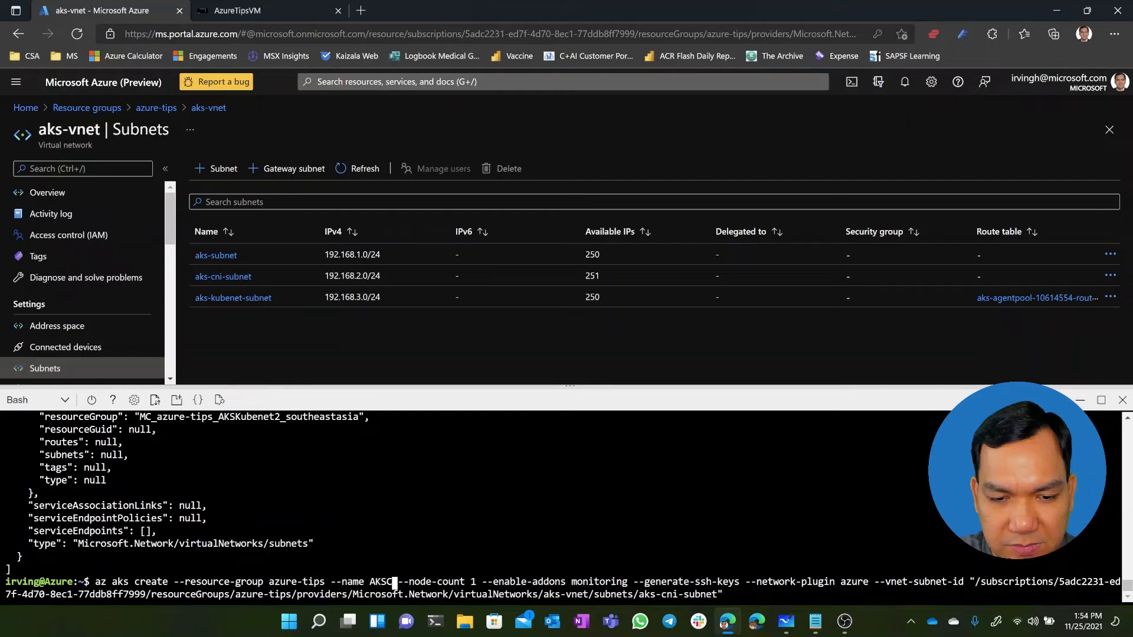
{"action": "type", "text": "NI"}
Run the AKSCNI create command and answer y to proceed with a system assigned identity
{"action": "key", "text": "Return"}
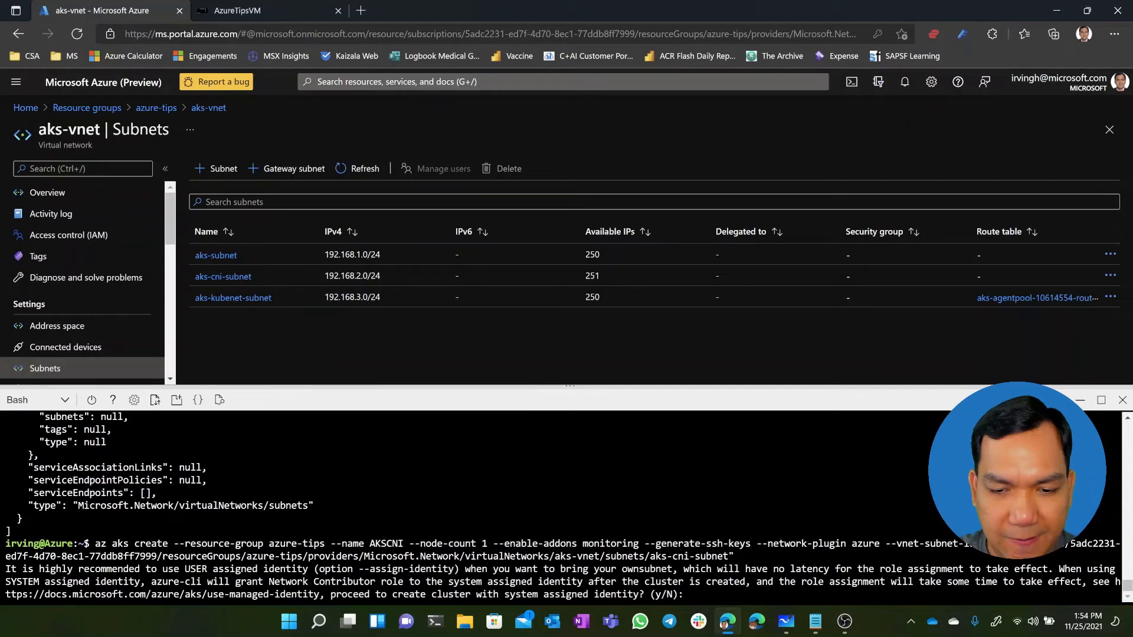
{"action": "type", "text": "y"}
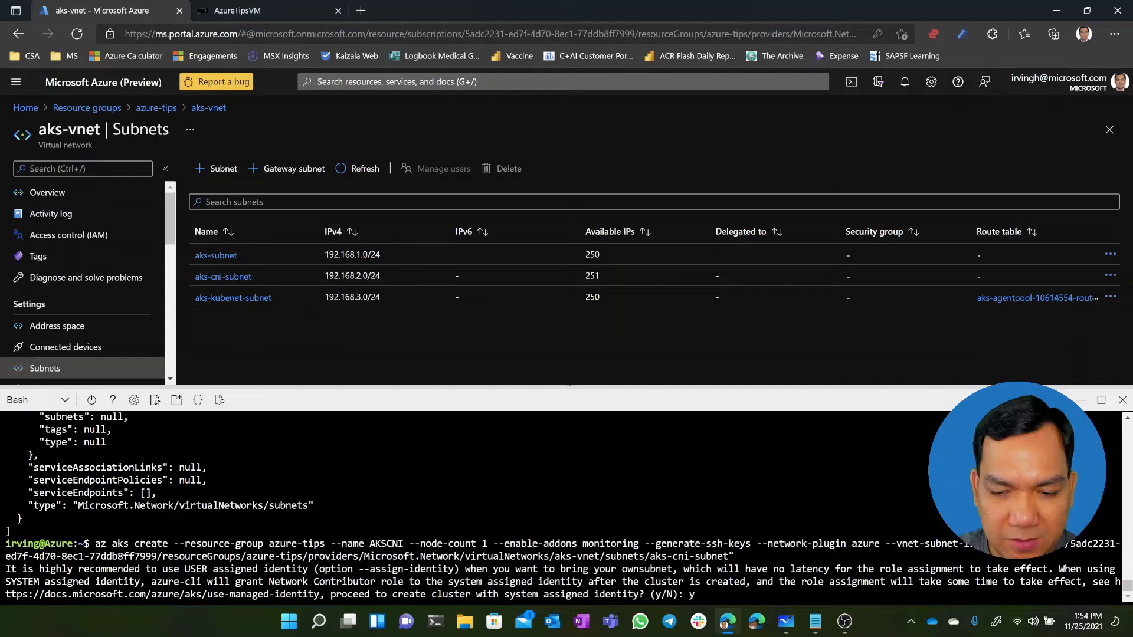
{"action": "key", "text": "Return"}
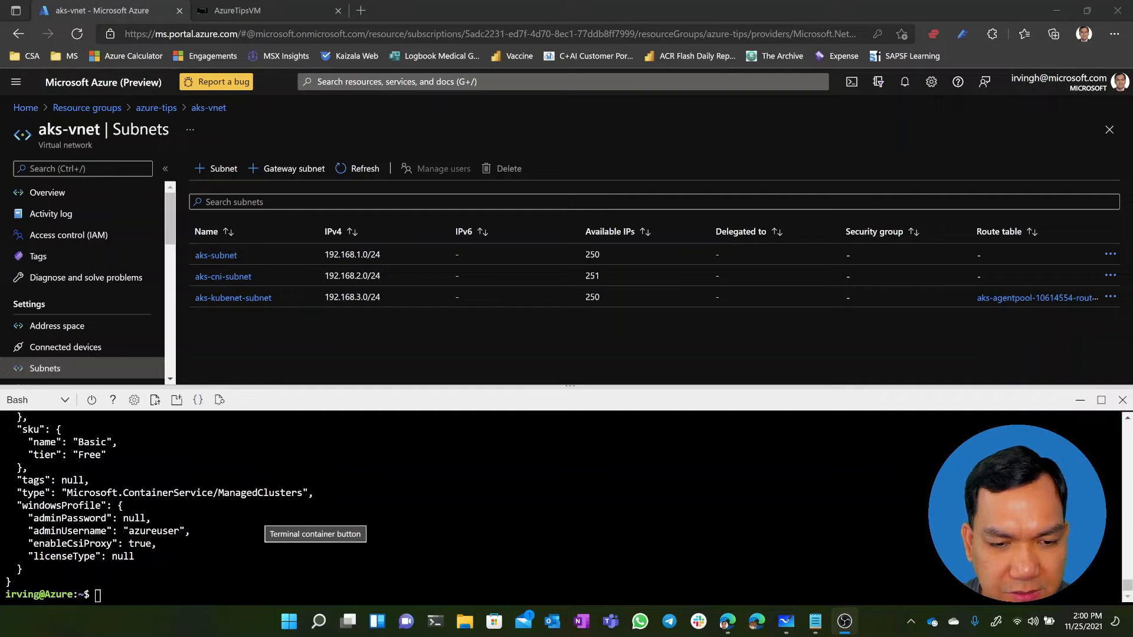
Review the cluster creation output and return to the azure-tips resource group overview
{"action": "scroll", "coordinate": [312, 519], "scroll_direction": "up", "scroll_amount": 4}
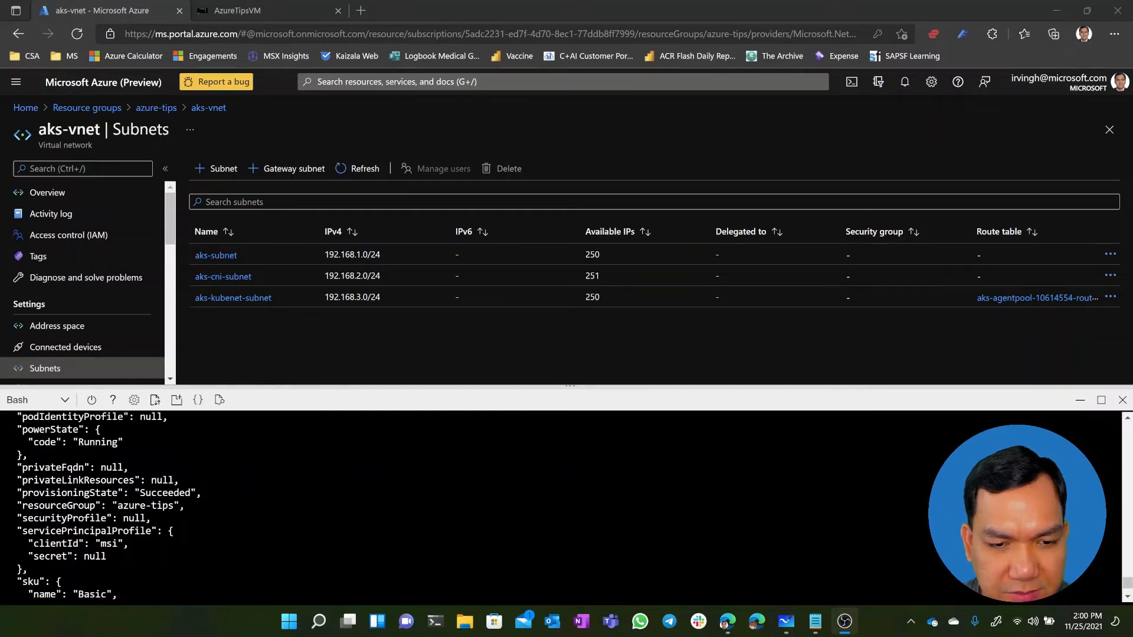
{"action": "scroll", "coordinate": [313, 519], "scroll_direction": "down", "scroll_amount": 4}
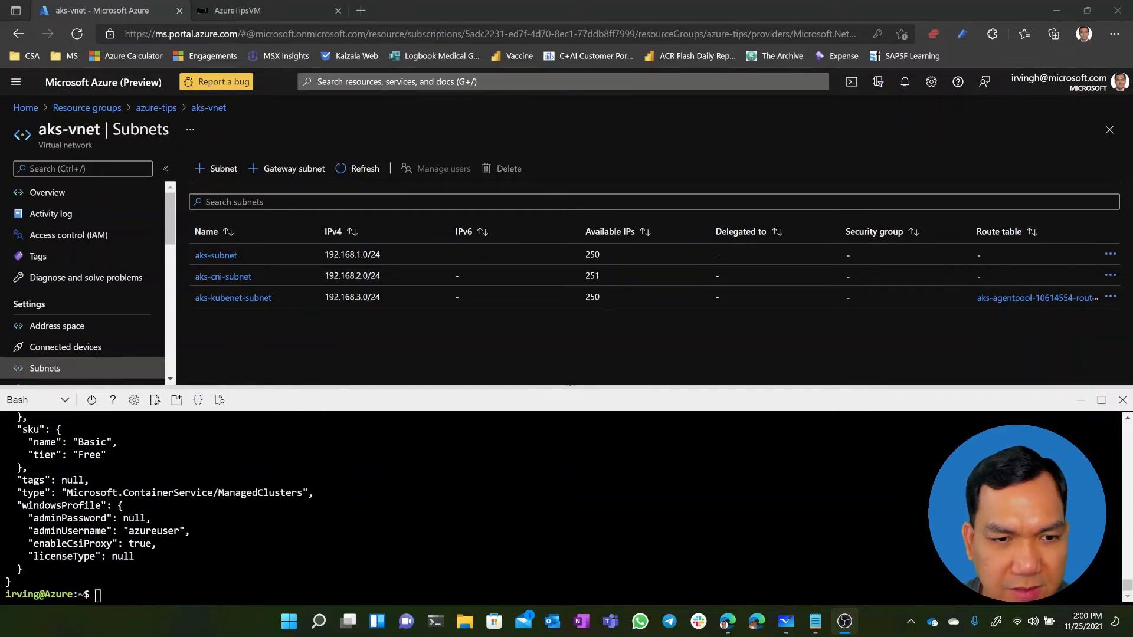
{"action": "left_click", "coordinate": [156, 108]}
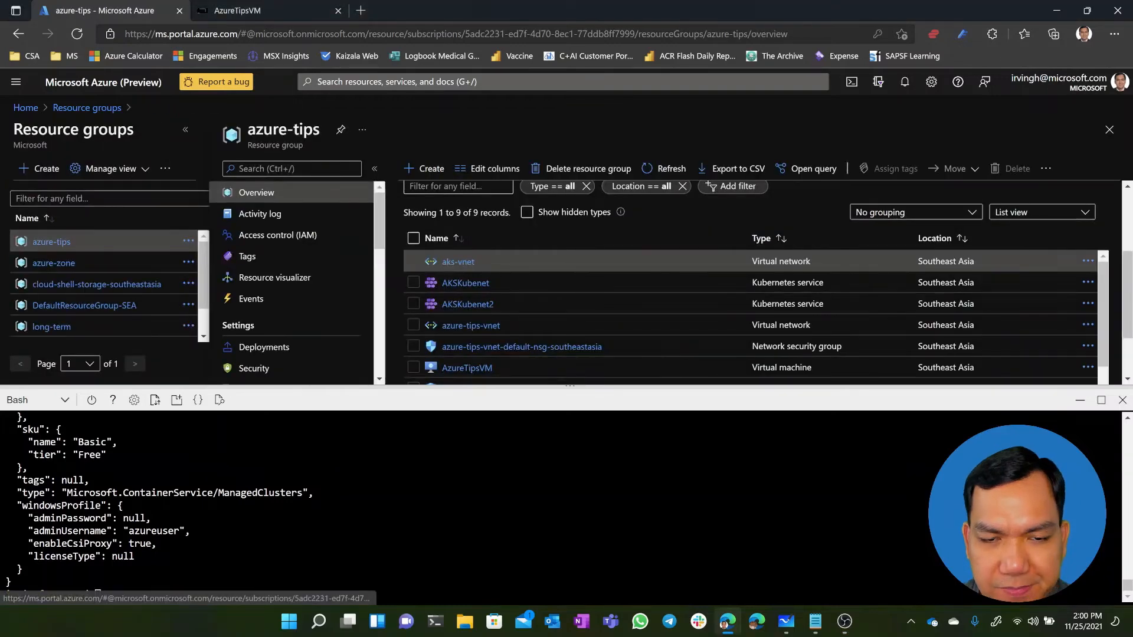
Refresh the azure-tips resource list, open the AKSCNI cluster and examine its networking properties, including network plugin, pod CIDR and service CIDR
{"action": "left_click", "coordinate": [656, 174]}
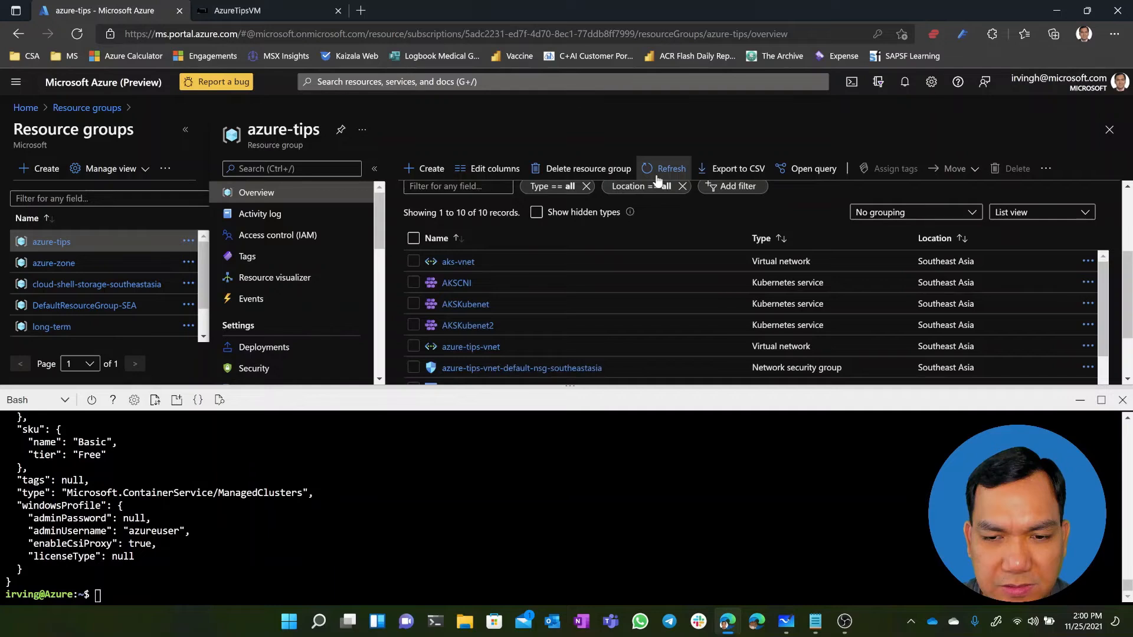
{"action": "left_click", "coordinate": [473, 273]}
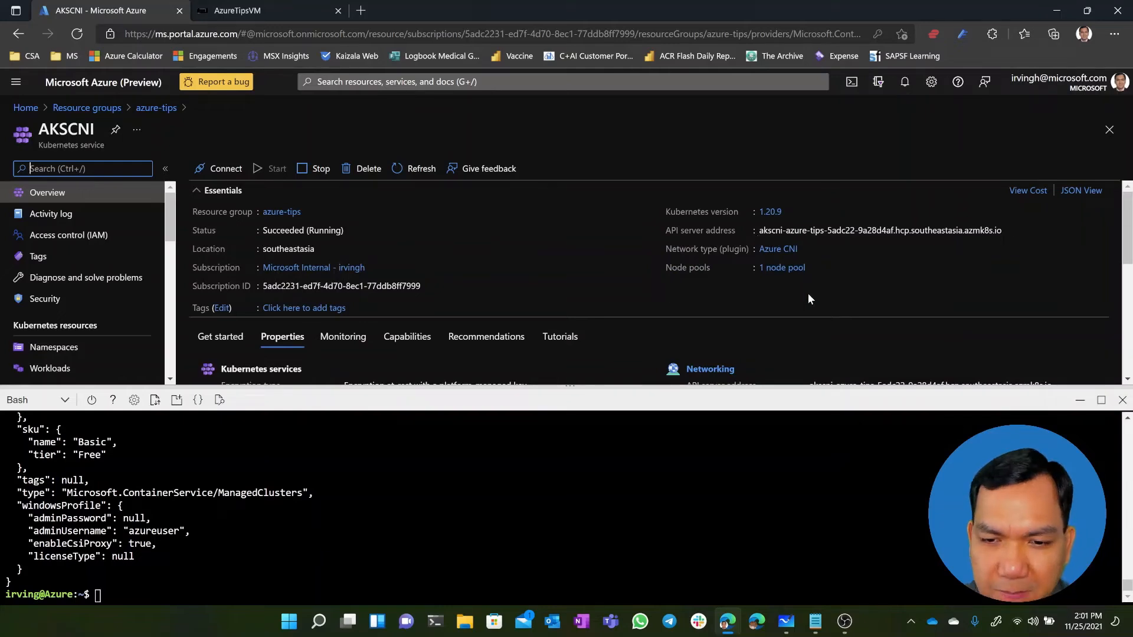
{"action": "scroll", "coordinate": [808, 293], "scroll_direction": "down", "scroll_amount": 3}
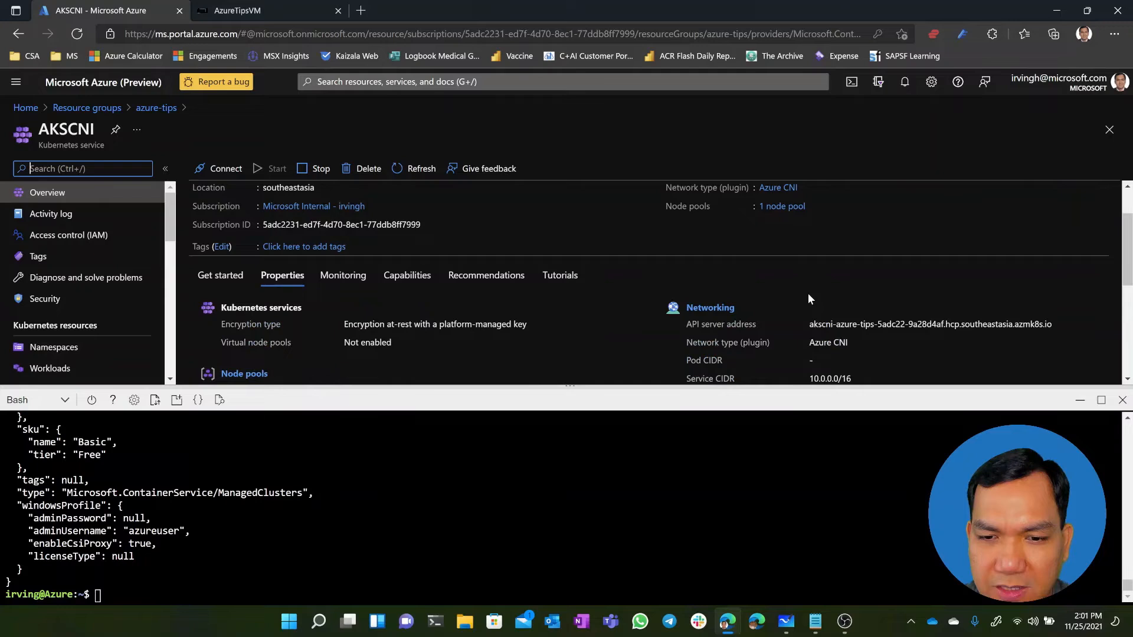
{"action": "key", "text": "ctrl+/"}
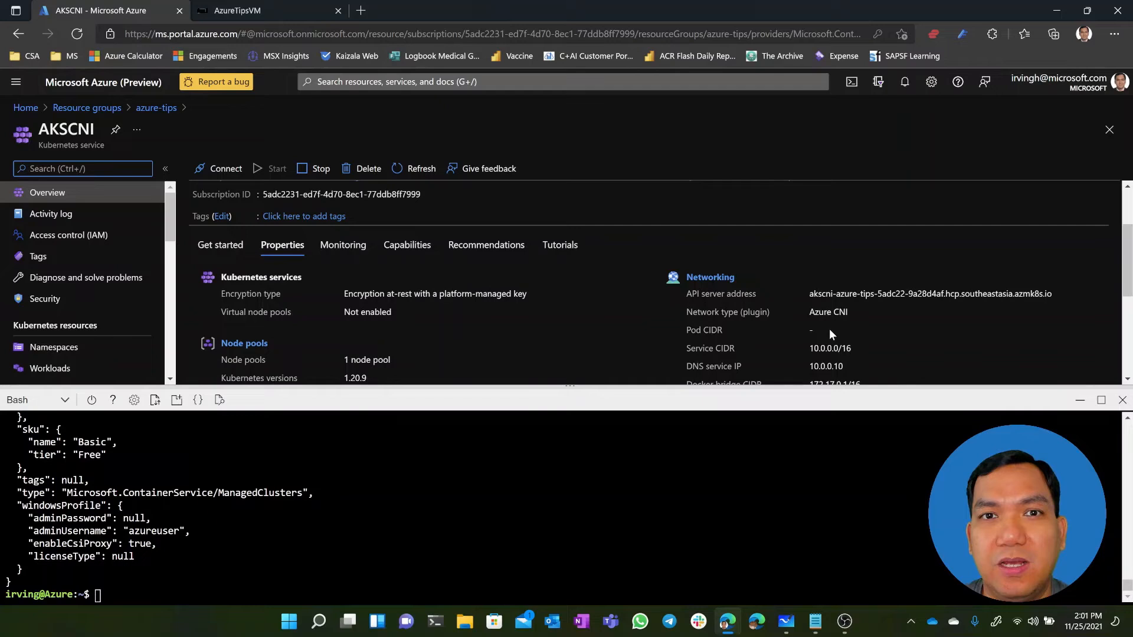
{"action": "scroll", "coordinate": [802, 333], "scroll_direction": "down", "scroll_amount": 1}
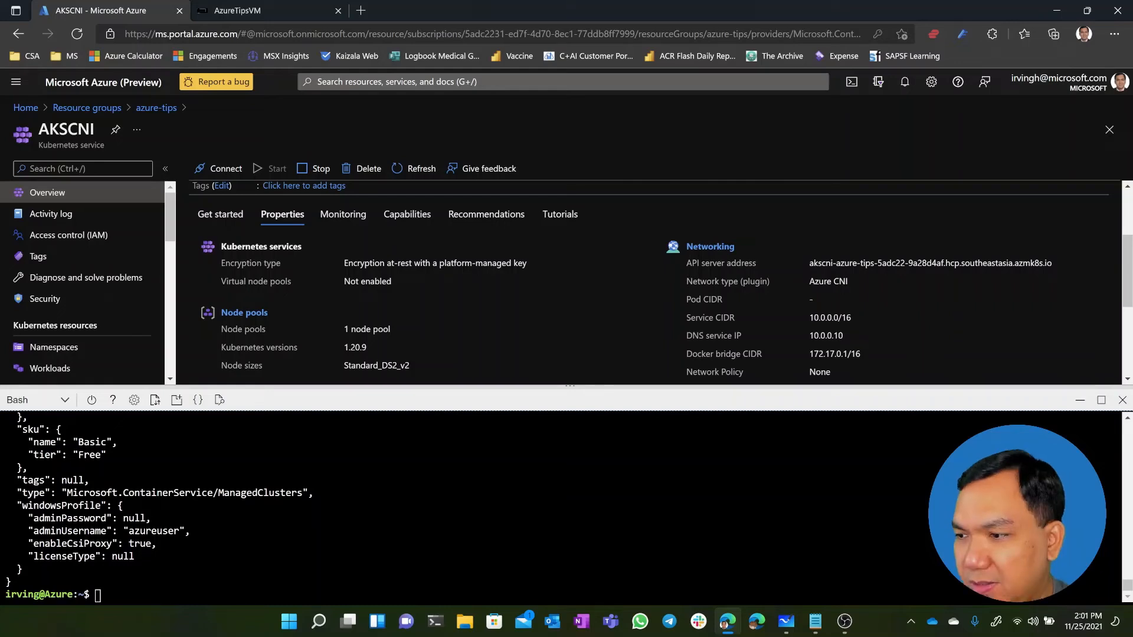
Copy the az aks get-credentials command for AKSCNI in resource group azure-tips from the notes and run it in Cloud Shell
{"action": "key", "text": "alt+Tab"}
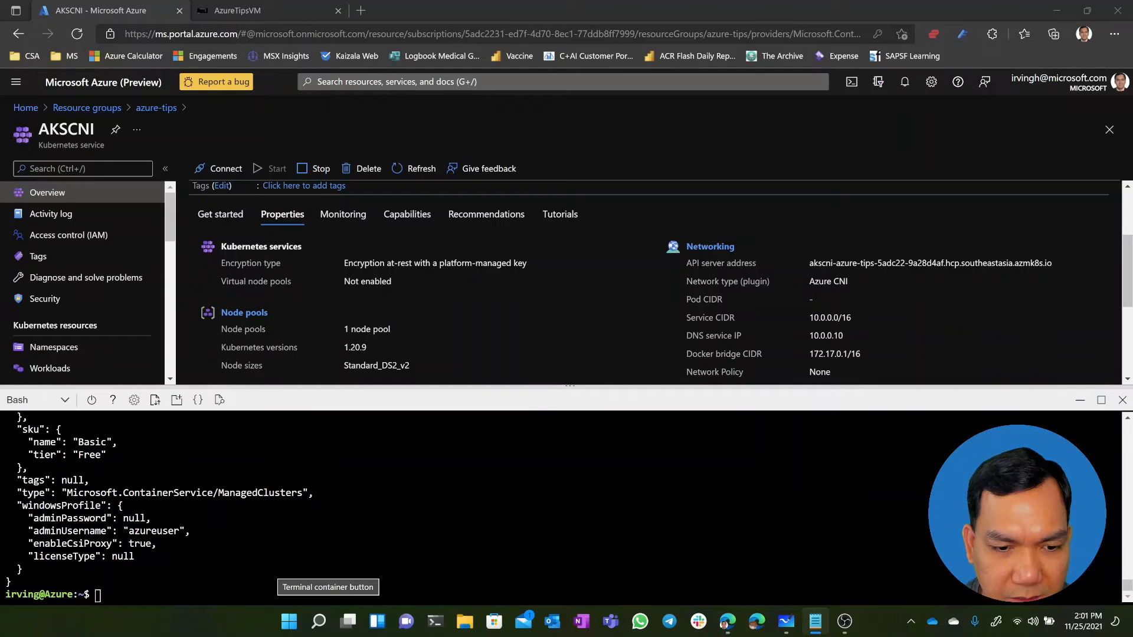
{"action": "right_click", "coordinate": [243, 593]}
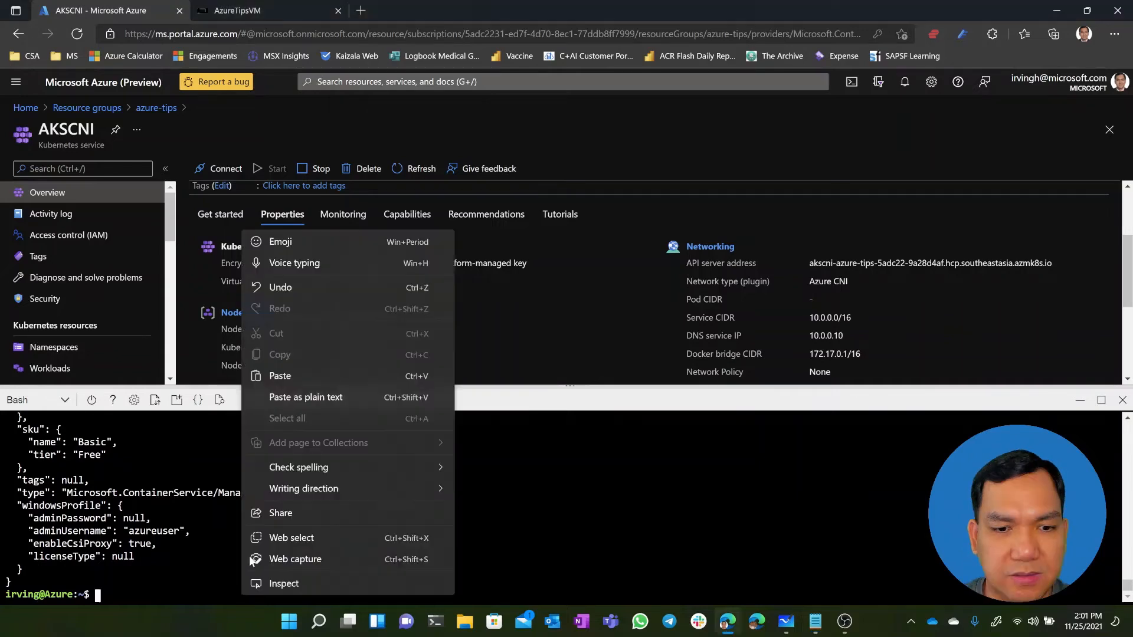
{"action": "left_click", "coordinate": [279, 376]}
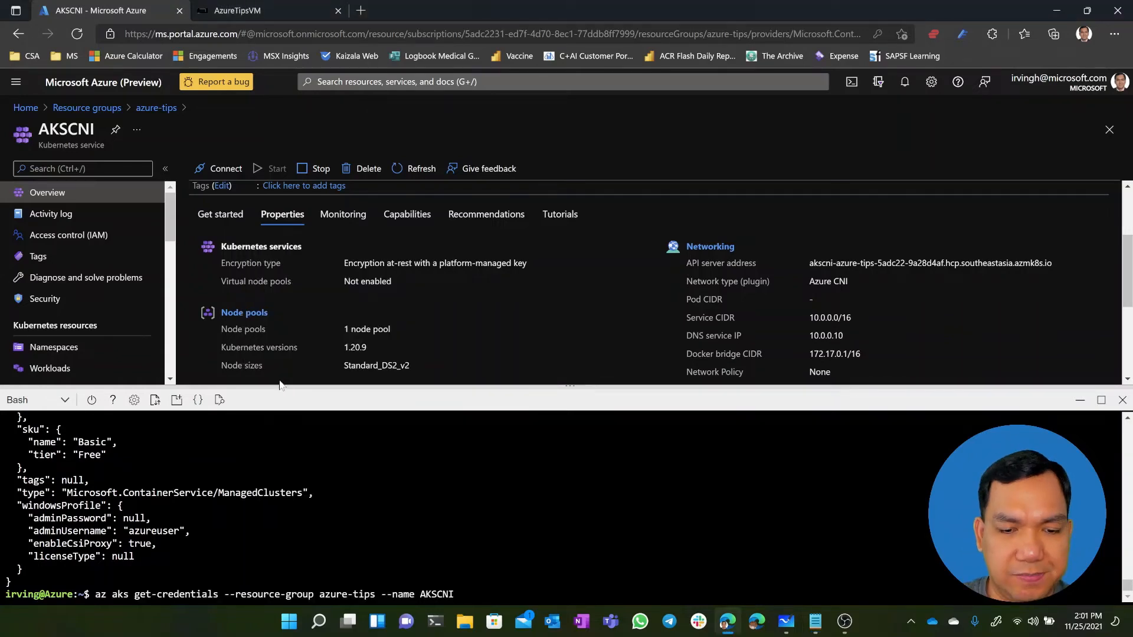
{"action": "key", "text": "Return"}
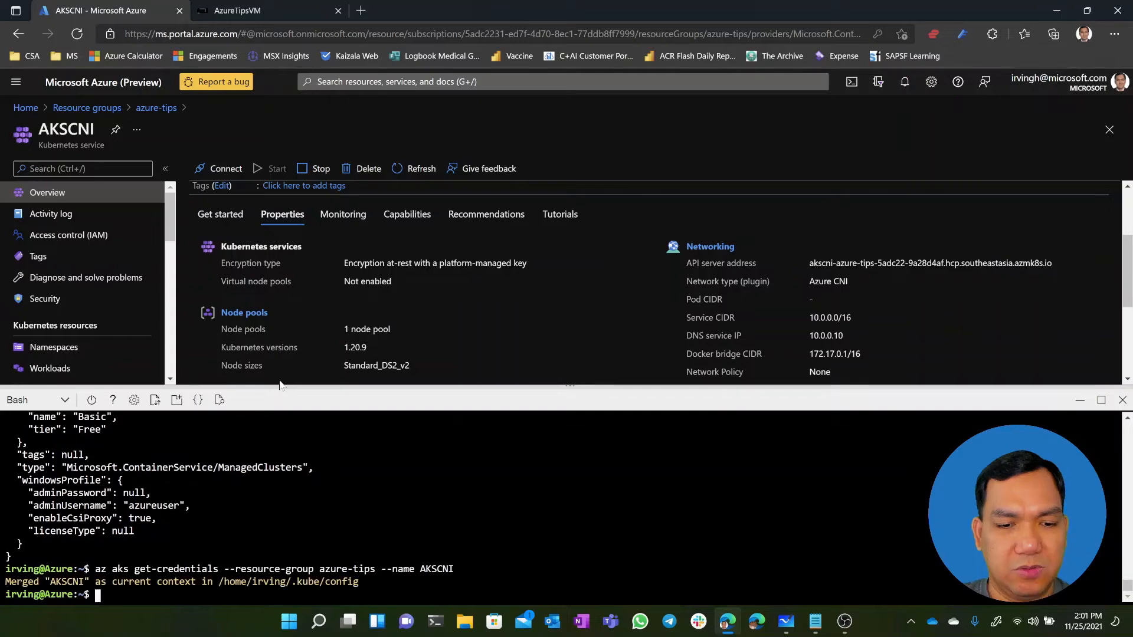
List the AKSCNI cluster's nodes and their internal IPs with kubectl get nodes -o wide
{"action": "type", "text": "kubectl g"}
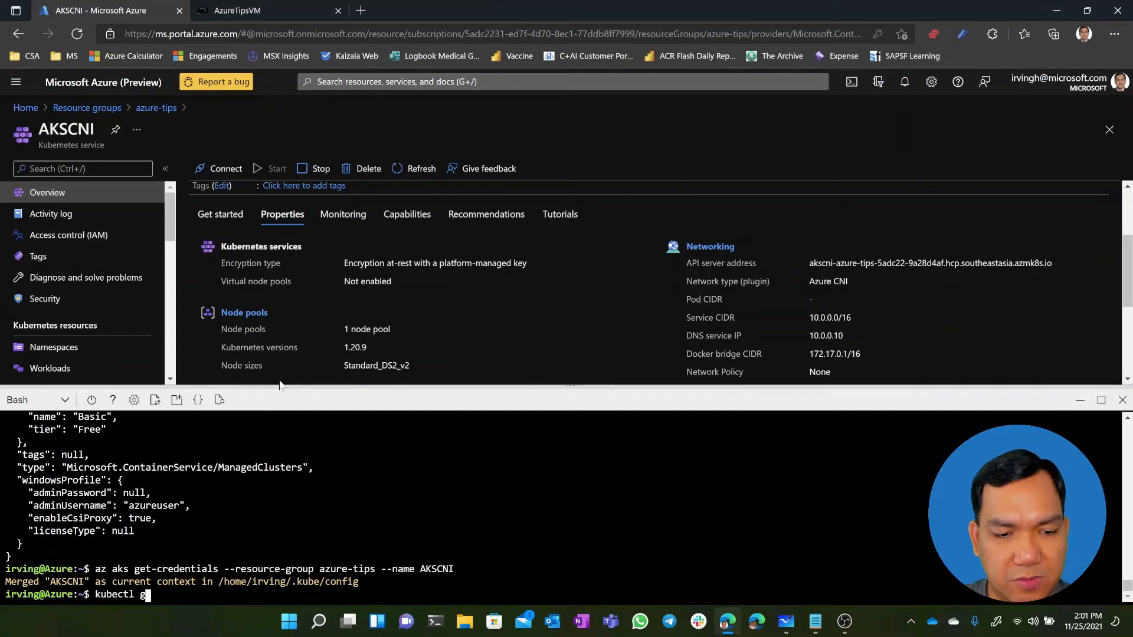
{"action": "type", "text": "et nodes -ow"}
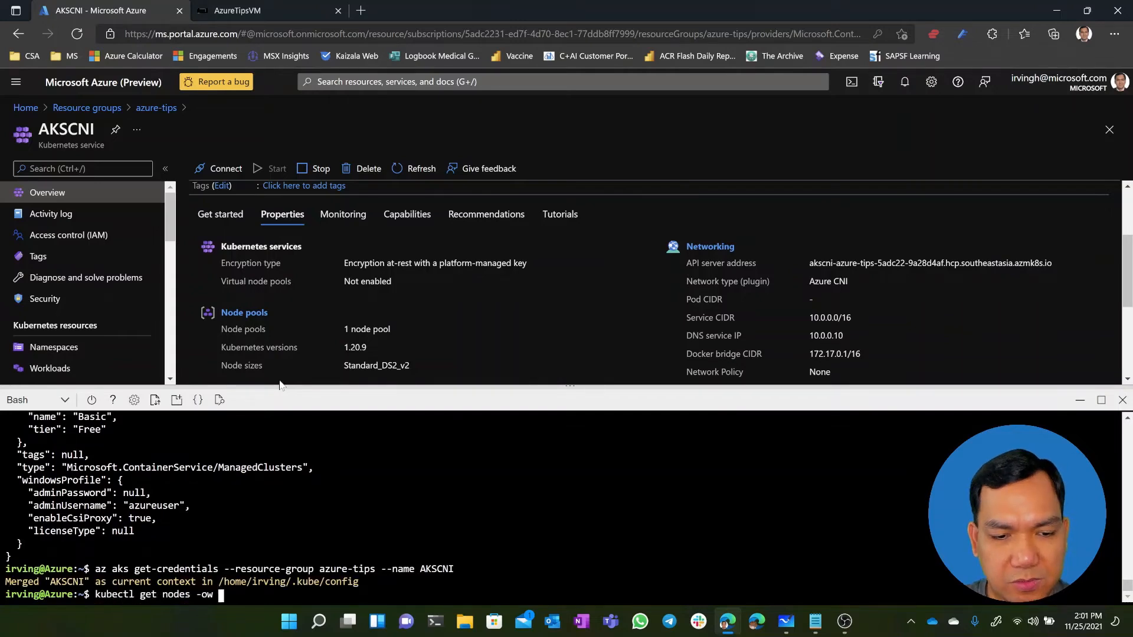
{"action": "key", "text": "BackSpace"}
{"action": "type", "text": "wide"}
{"action": "key", "text": "Return"}
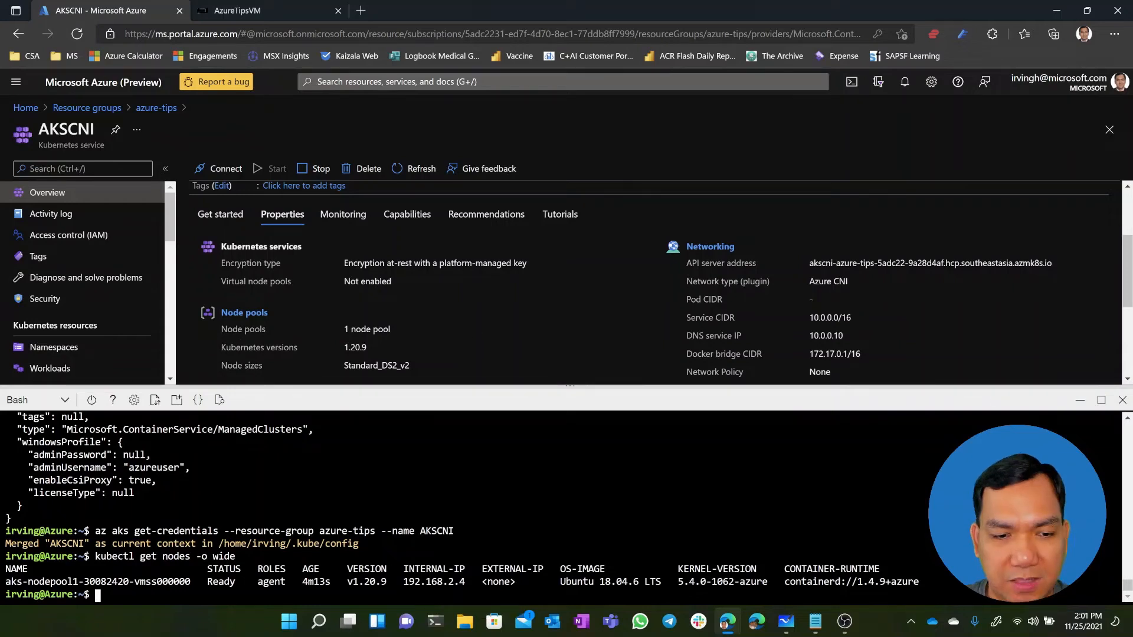
Deploy the voting app to the AKSCNI cluster with kubectl apply -f azure-vote.yaml
{"action": "type", "text": "k"}
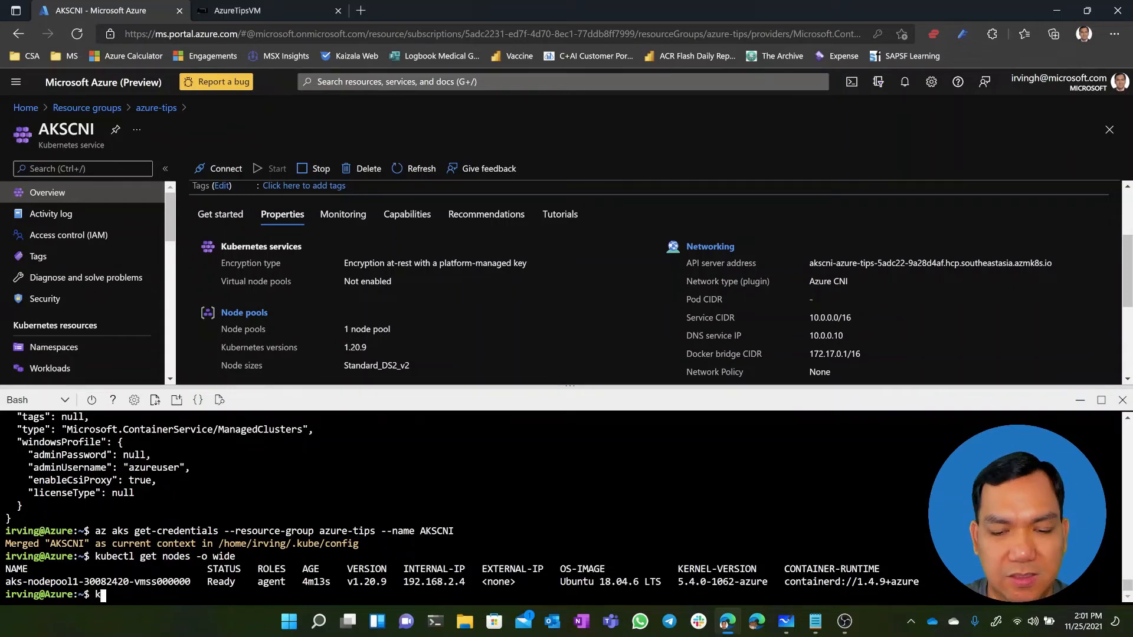
{"action": "type", "text": "ubectl apply -f az"}
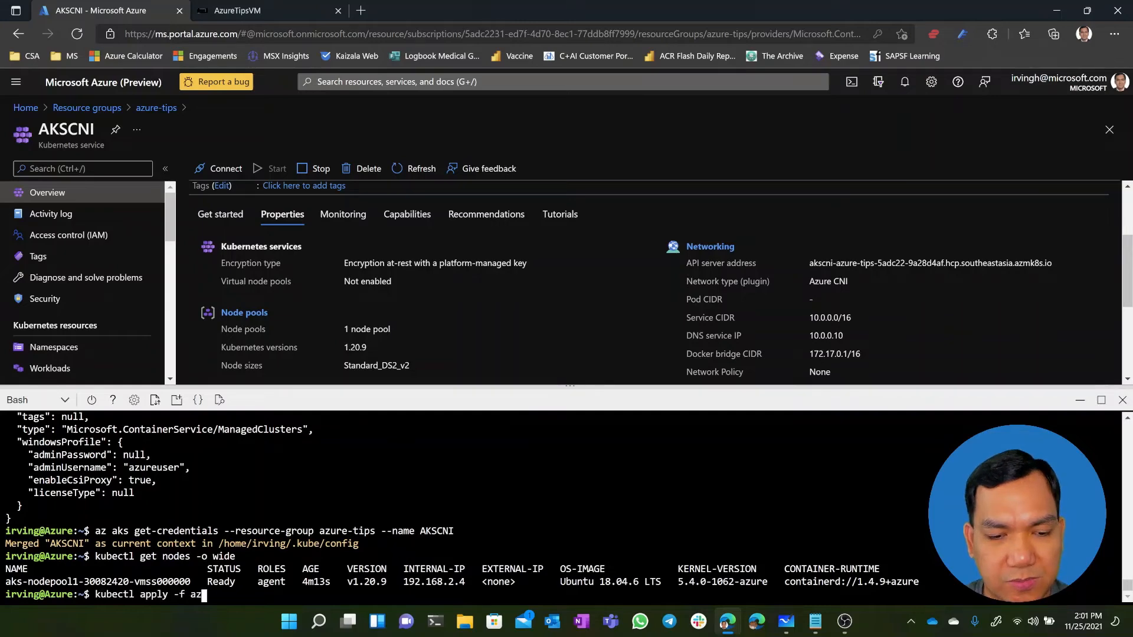
{"action": "key", "text": "Tab"}
{"action": "key", "text": "Return"}
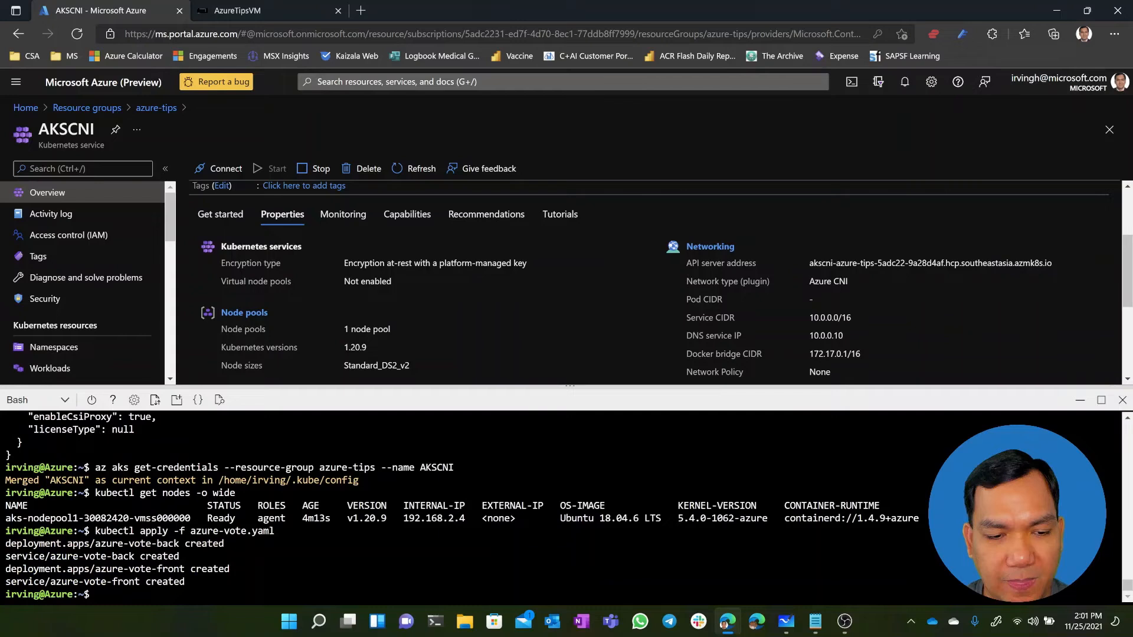
Run kubectl get nodes -o wide again to check the node IP with the voting app deployed
{"action": "type", "text": "kubectl"}
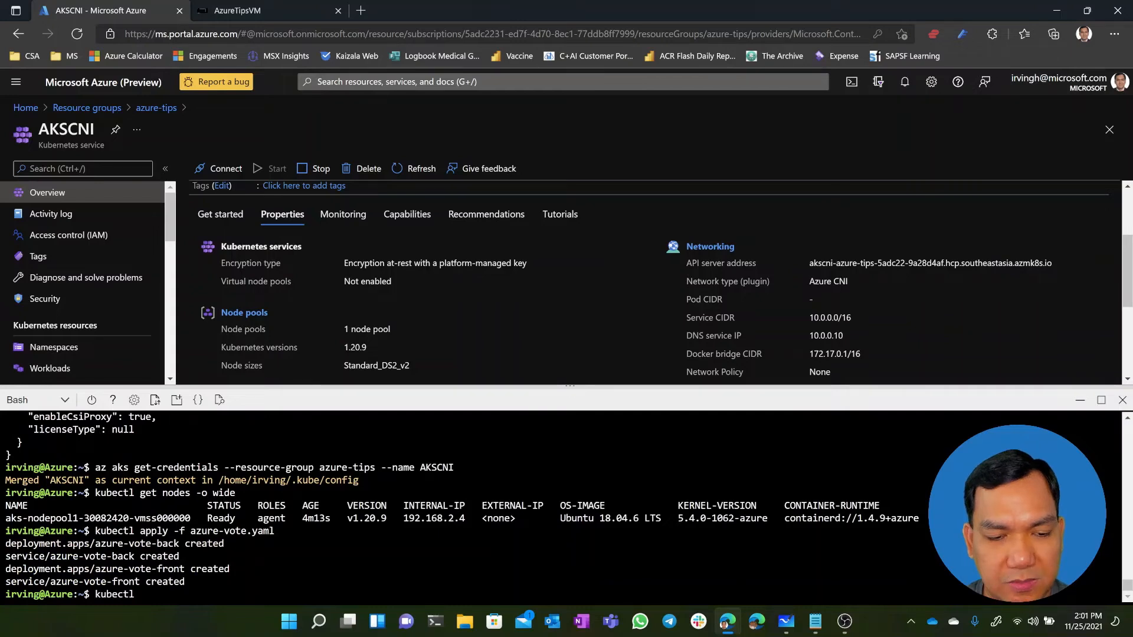
{"action": "type", "text": " get nodes -o"}
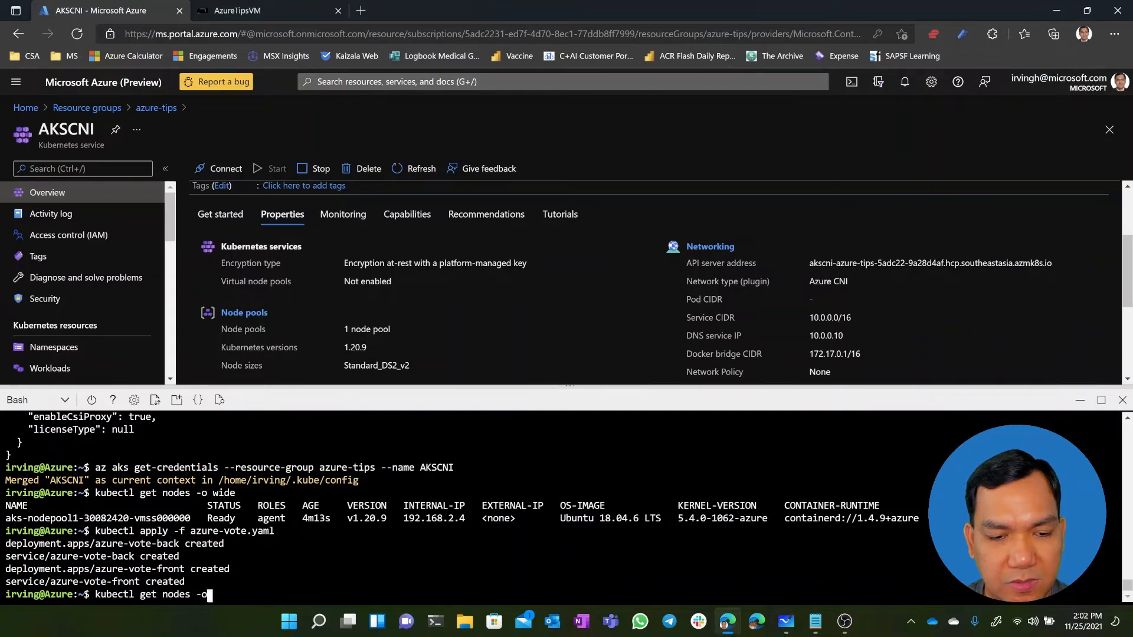
{"action": "type", "text": " wide"}
{"action": "key", "text": "Return"}
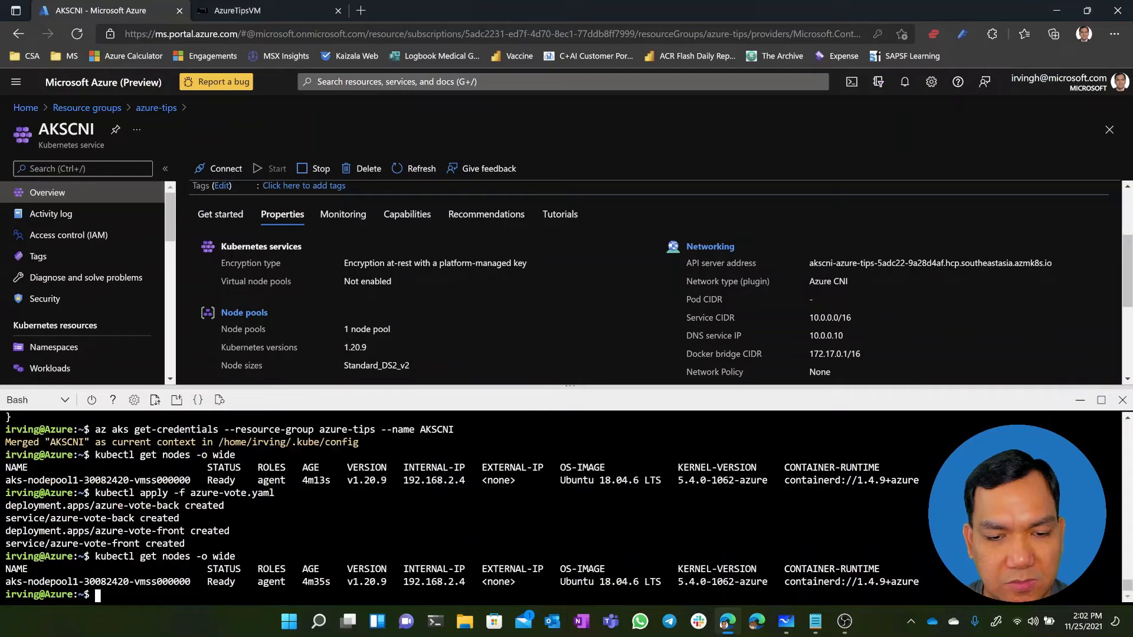
Change the recalled node command to kubectl get pods -o wide and run it twice to check the voting app's pod IPs
{"action": "key", "text": "Up"}
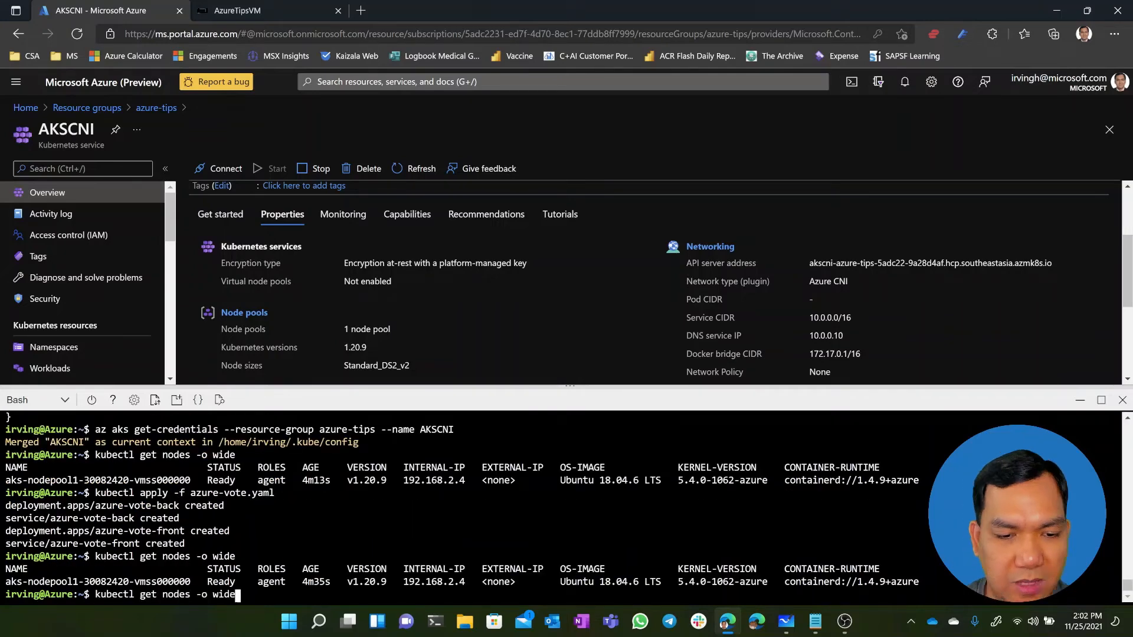
{"action": "key", "text": "Left"}
{"action": "key", "text": "Left"}
{"action": "key", "text": "Left"}
{"action": "key", "text": "Left"}
{"action": "key", "text": "Left"}
{"action": "key", "text": "Left"}
{"action": "key", "text": "Left"}
{"action": "key", "text": "Left"}
{"action": "key", "text": "Left"}
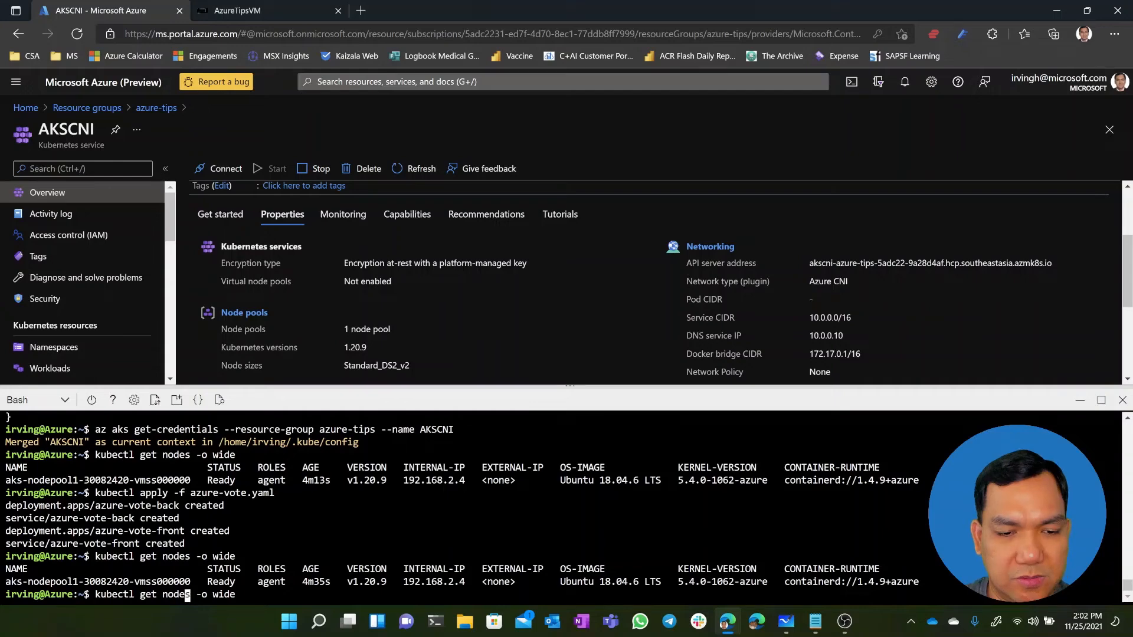
{"action": "key", "text": "BackSpace"}
{"action": "key", "text": "BackSpace"}
{"action": "key", "text": "BackSpace"}
{"action": "key", "text": "BackSpace"}
{"action": "type", "text": "pod"}
{"action": "key", "text": "Return"}
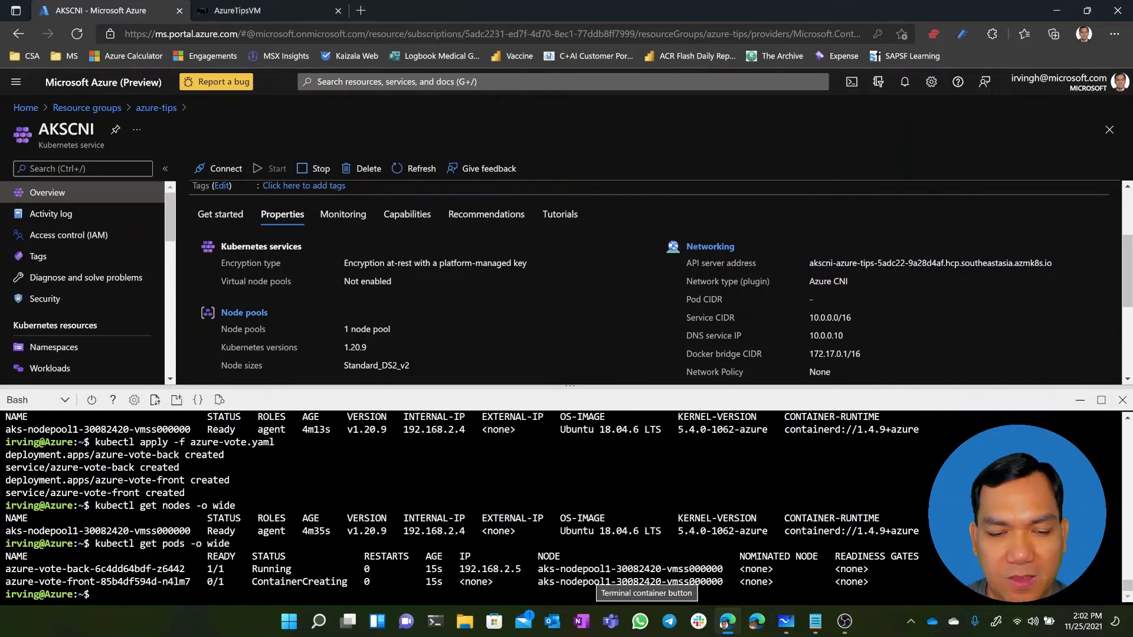
{"action": "key", "text": "Up"}
{"action": "key", "text": "Return"}
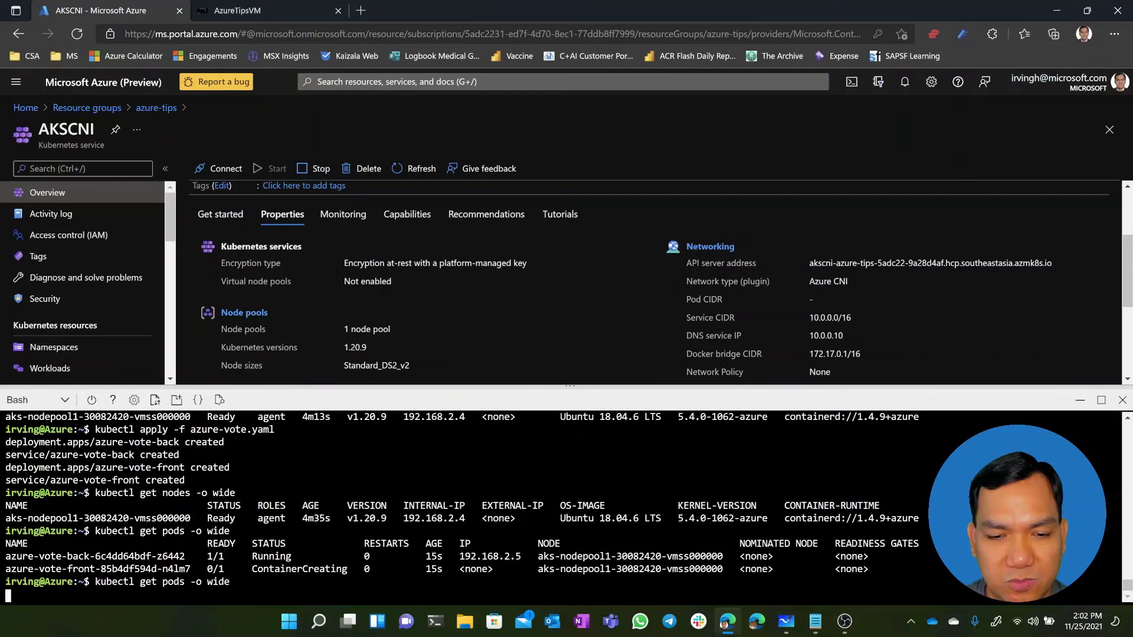
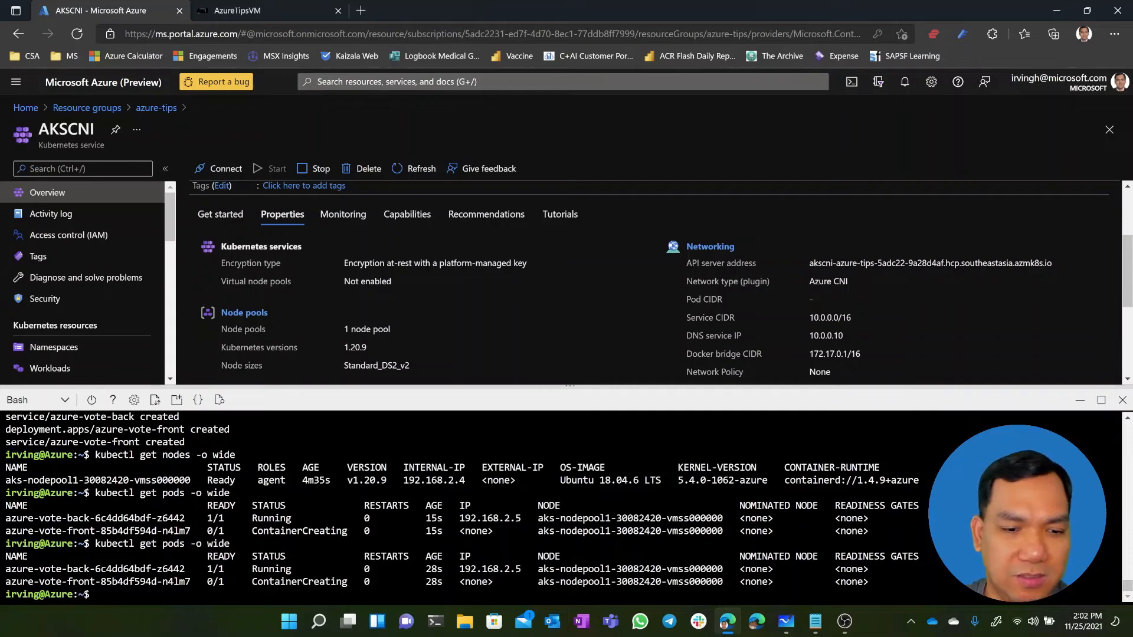
Check the voting app's pod IPs again with kubectl get pods -o wide, and list the services with kubectl get services
{"action": "key", "text": "Up"}
{"action": "key", "text": "Return"}
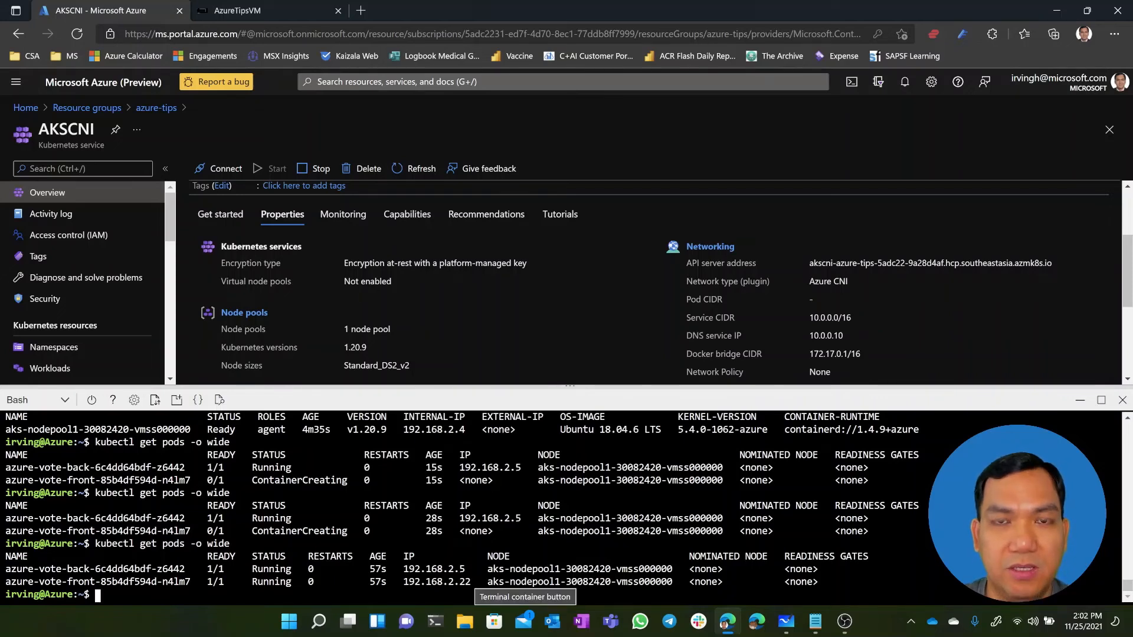
{"action": "type", "text": "kubectl get services"}
{"action": "key", "text": "Return"}
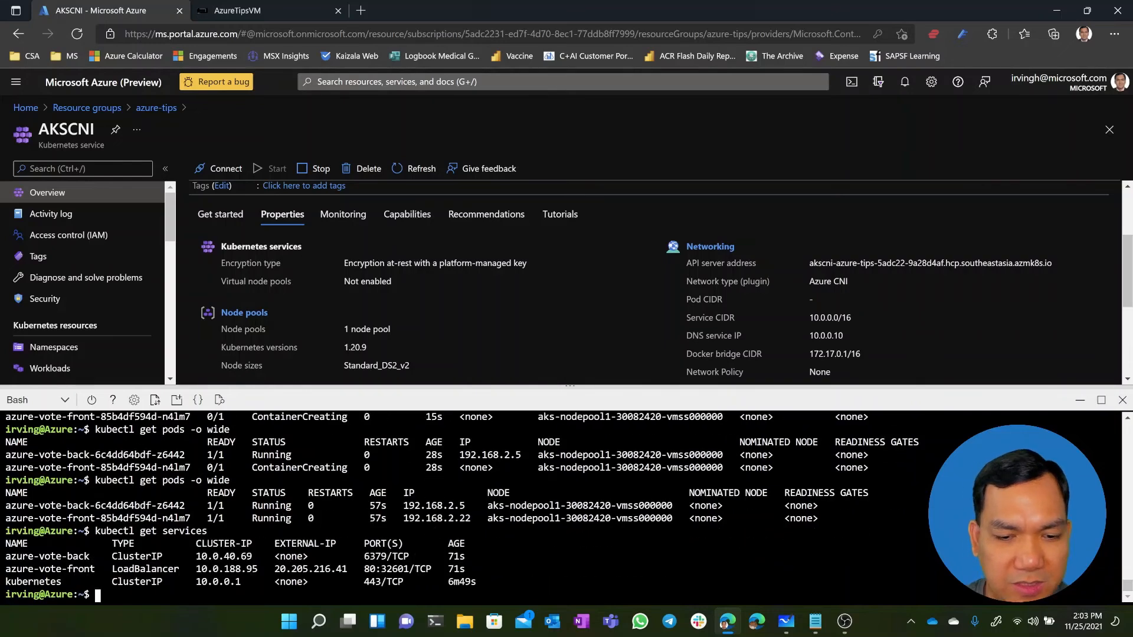
Copy the external IP of the azure-vote-front service and open it in a new browser tab
{"action": "mouse_move", "coordinate": [275, 569]}
{"action": "left_mouse_down"}
{"action": "mouse_move", "coordinate": [342, 569]}
{"action": "mouse_move", "coordinate": [274, 569]}
{"action": "left_mouse_up"}
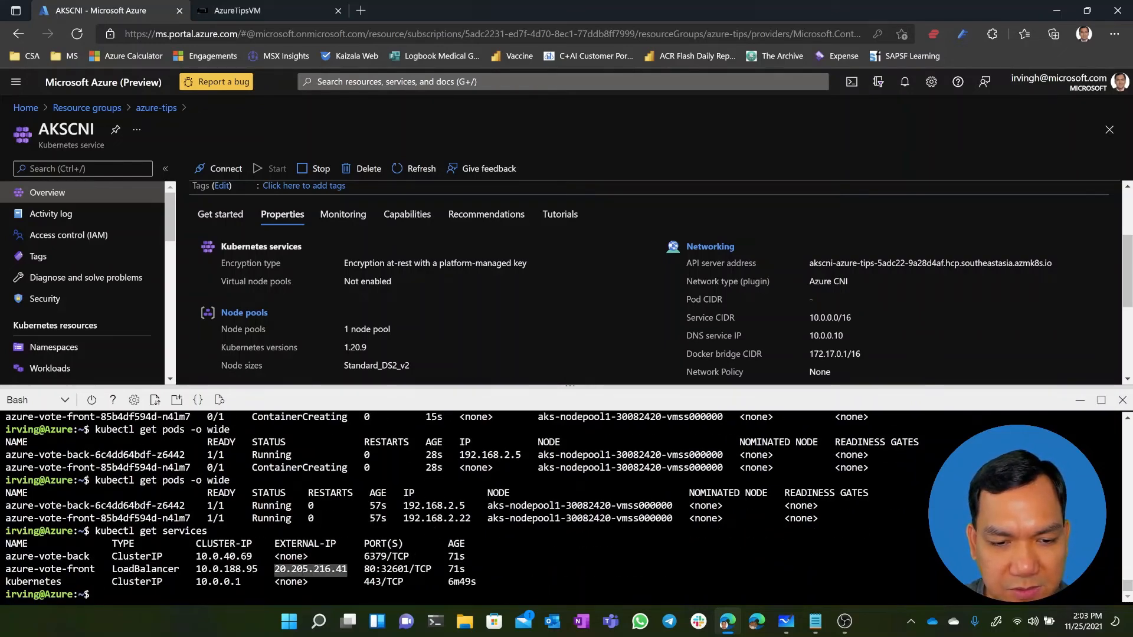
{"action": "key", "text": "ctrl+c"}
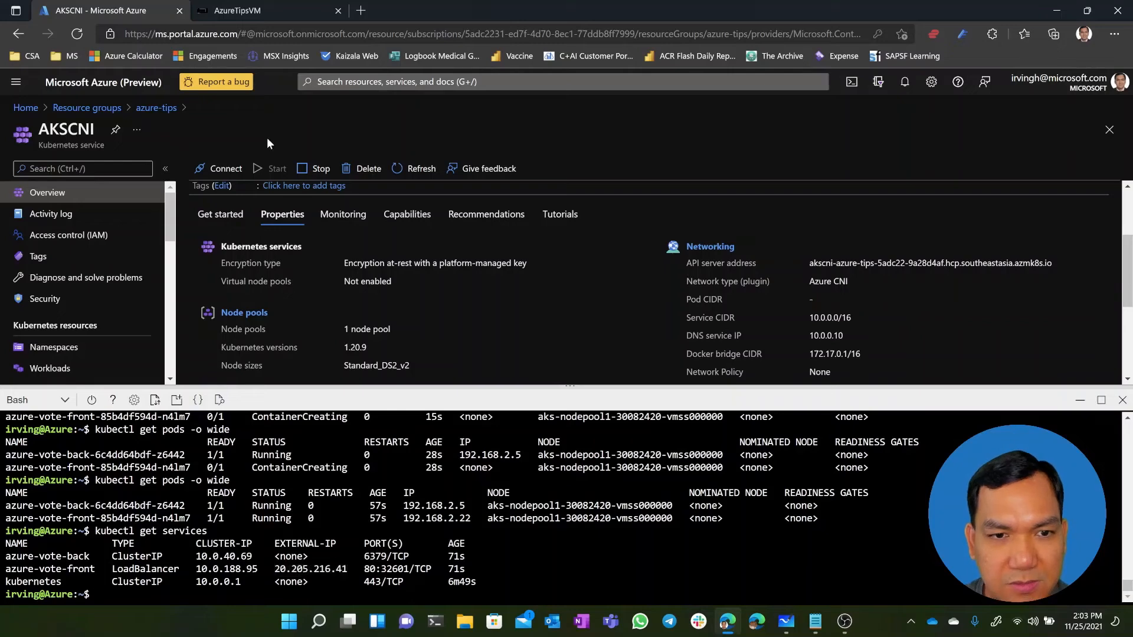
{"action": "left_click", "coordinate": [360, 11]}
{"action": "key", "text": "ctrl+v"}
{"action": "key", "text": "Return"}
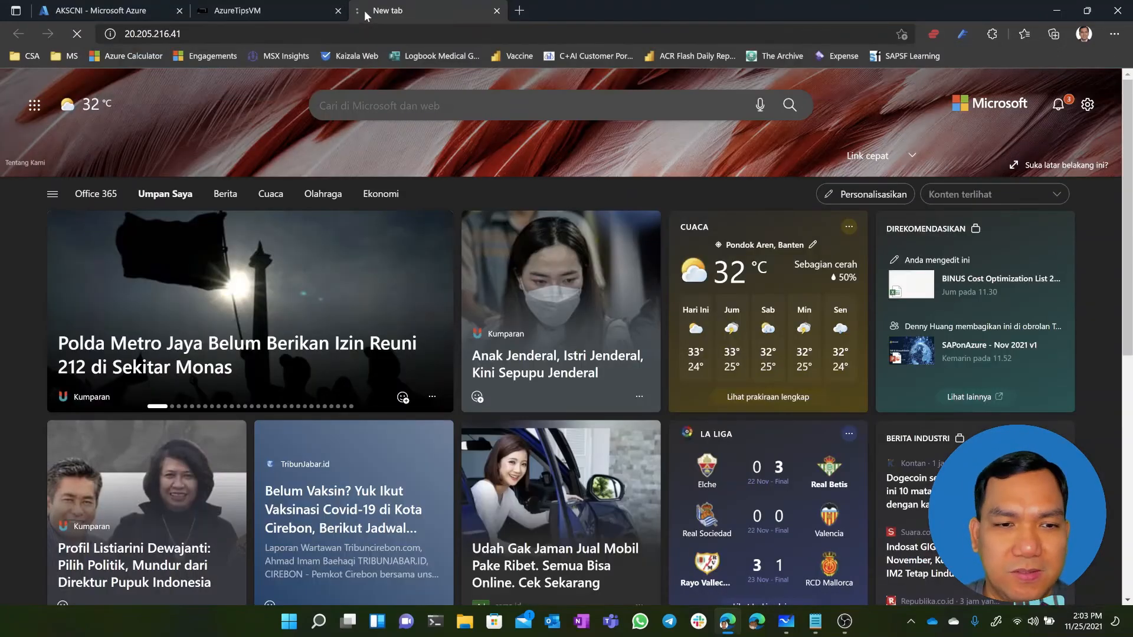
Cast one vote for Cats and one for Dogs, then close the voting app and return to the AKSCNI page
{"action": "left_click", "coordinate": [523, 180]}
{"action": "left_click", "coordinate": [567, 232]}
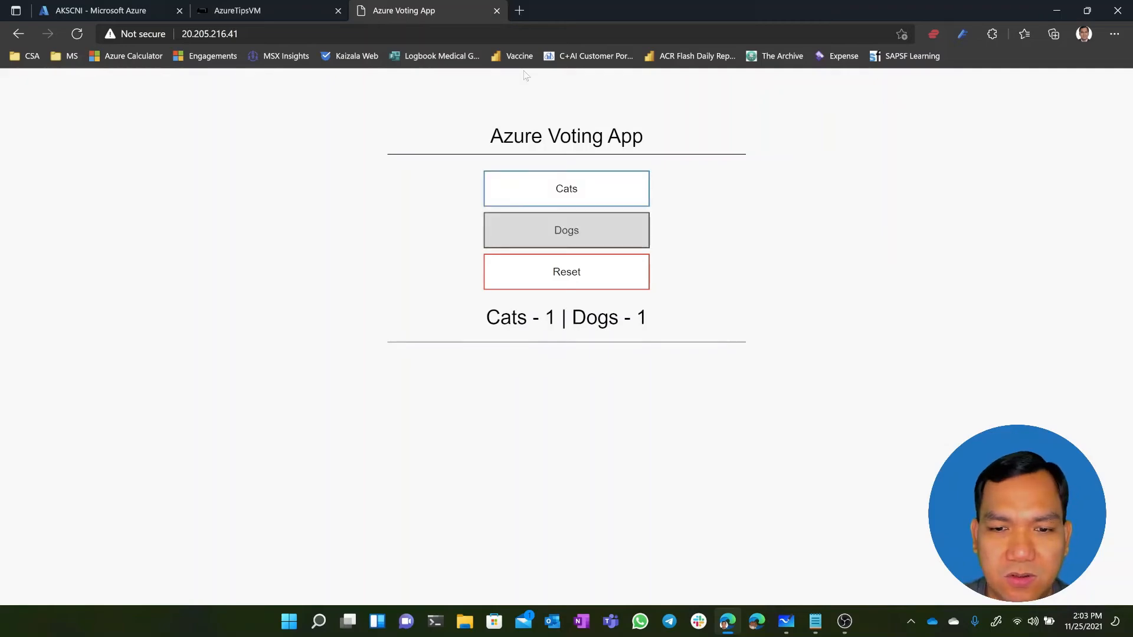
{"action": "left_click", "coordinate": [497, 10]}
{"action": "left_click", "coordinate": [123, 15]}
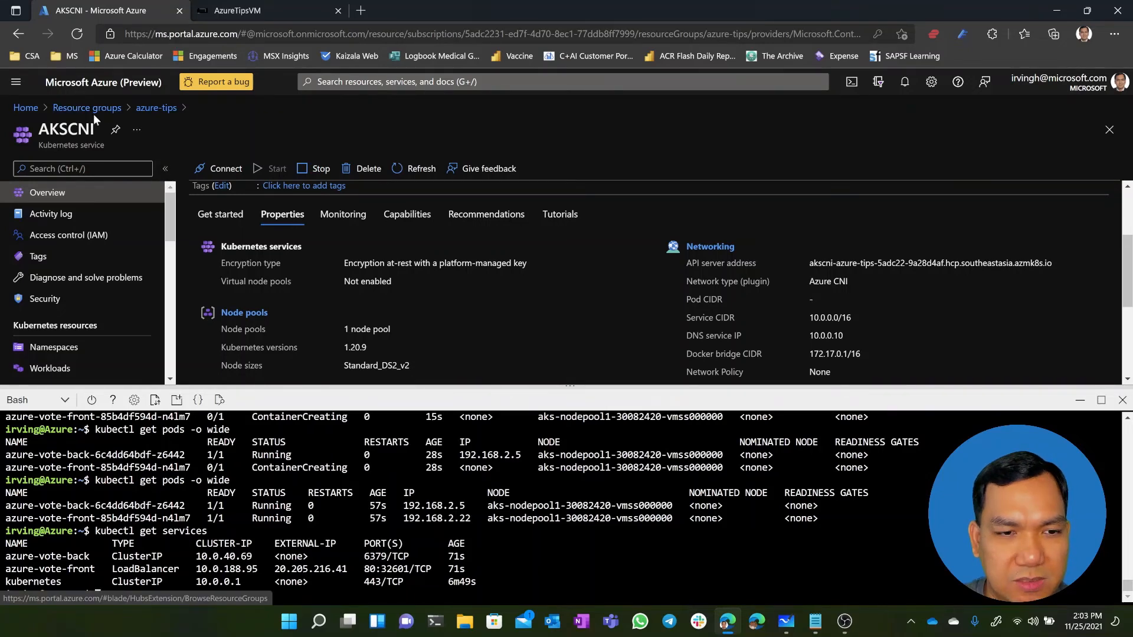
Open the AzureTipsVM virtual machine from the azure-tips resource group and look up its private IP address
{"action": "left_click", "coordinate": [149, 114]}
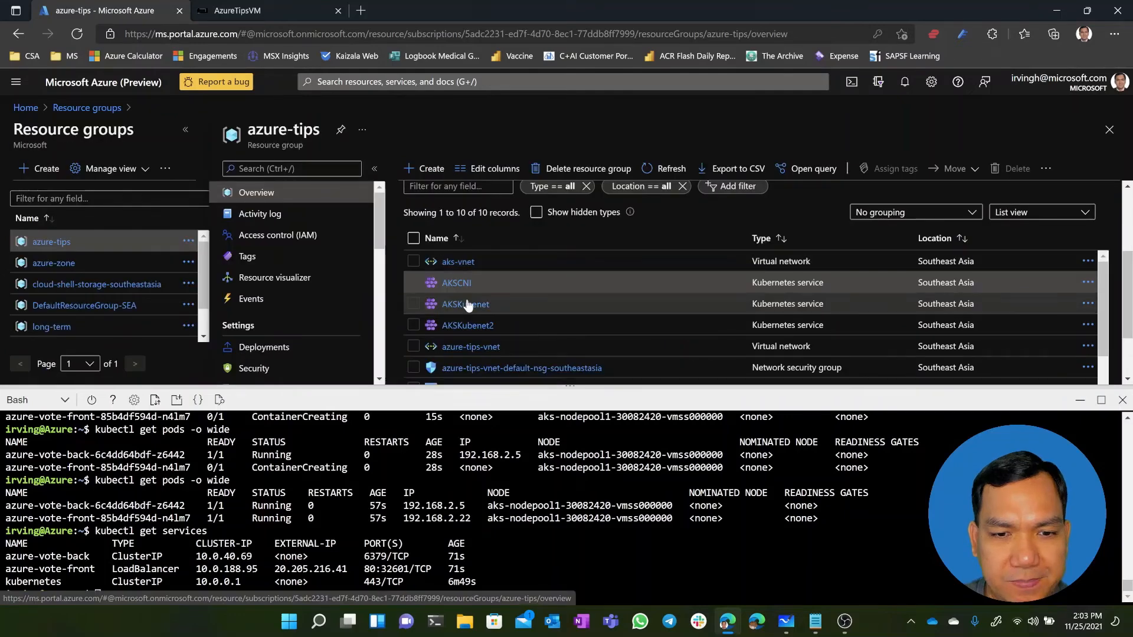
{"action": "scroll", "coordinate": [481, 315], "scroll_direction": "down", "scroll_amount": 1}
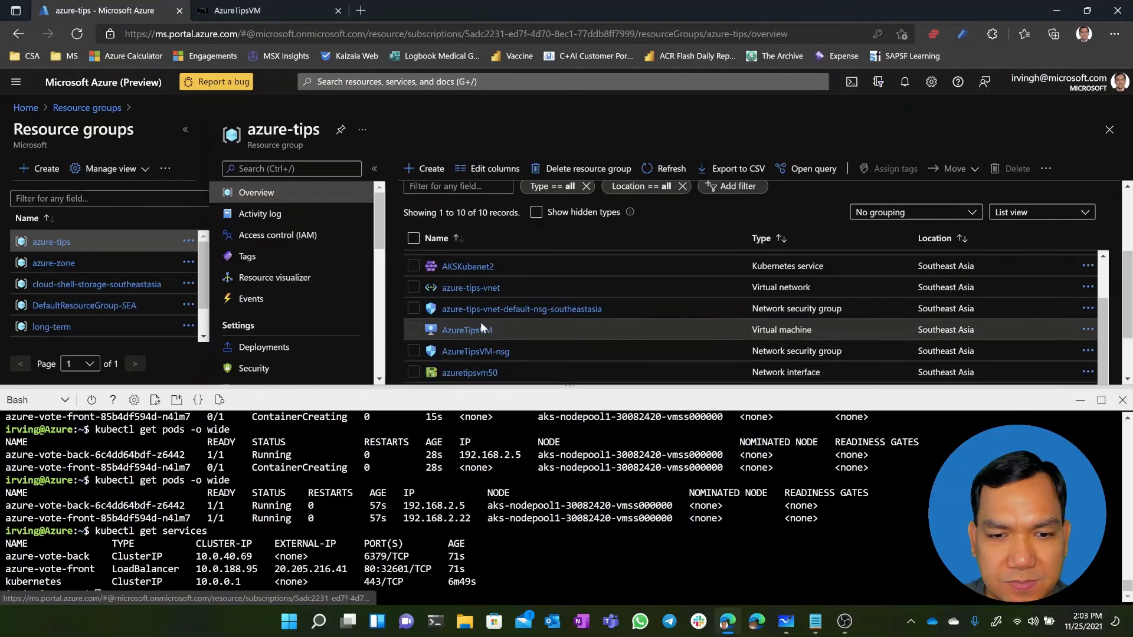
{"action": "left_click", "coordinate": [481, 328]}
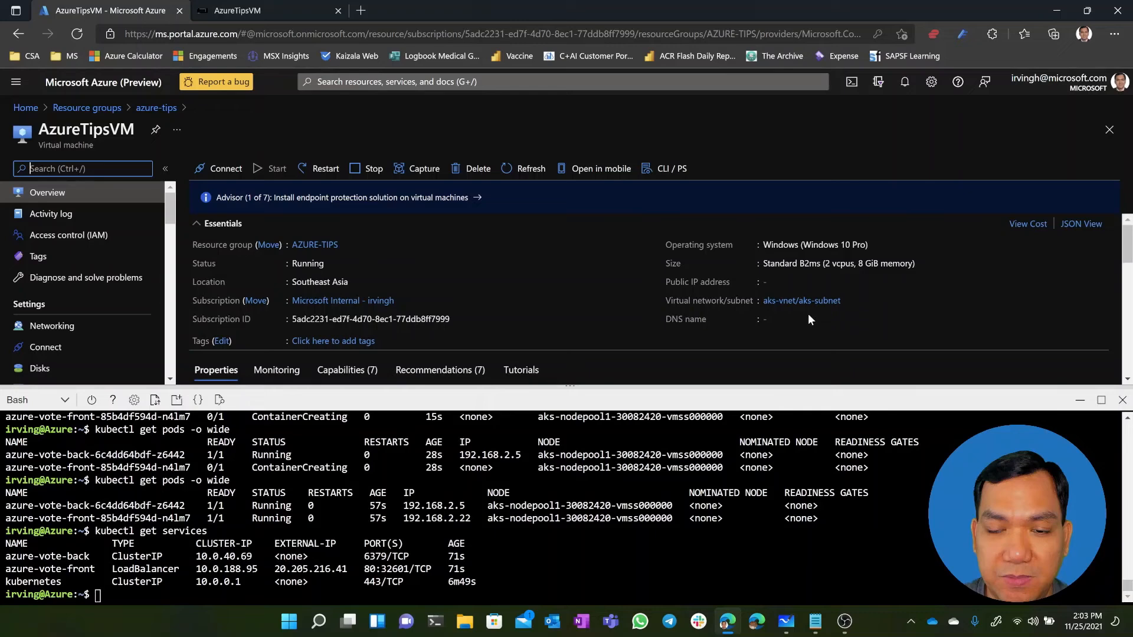
{"action": "scroll", "coordinate": [809, 319], "scroll_direction": "down", "scroll_amount": 2}
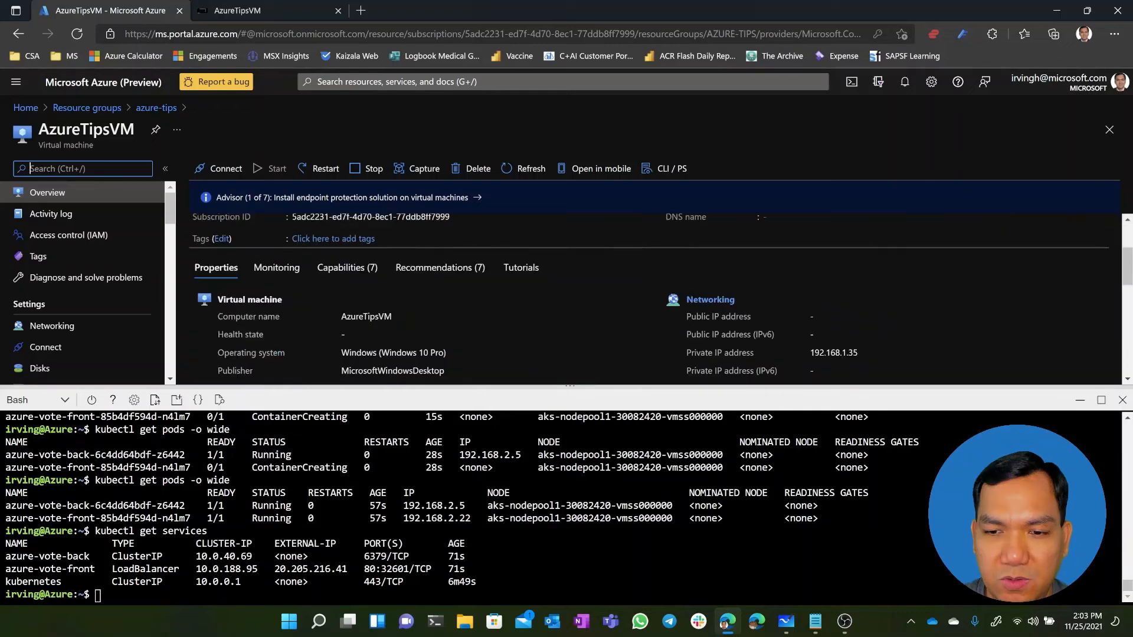
{"action": "double_click", "coordinate": [856, 353]}
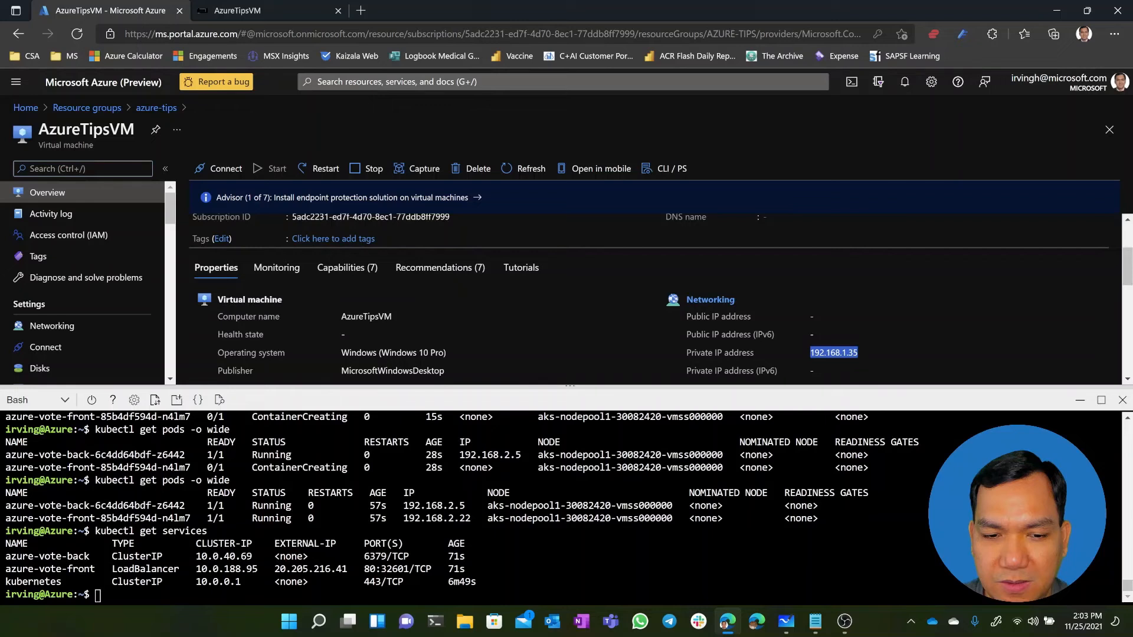
Open a shell in the front-end pod with kubectl exec -it azure-vote-front-85b4df594d-n4lm7 -- sh
{"action": "left_click", "coordinate": [98, 594]}
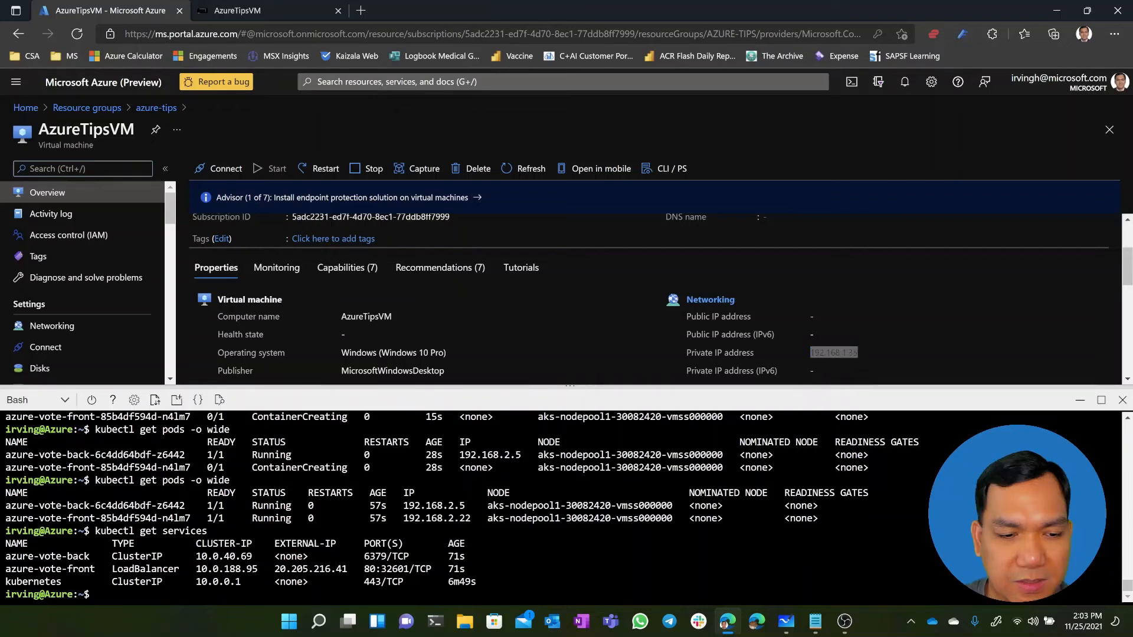
{"action": "type", "text": "kubec"}
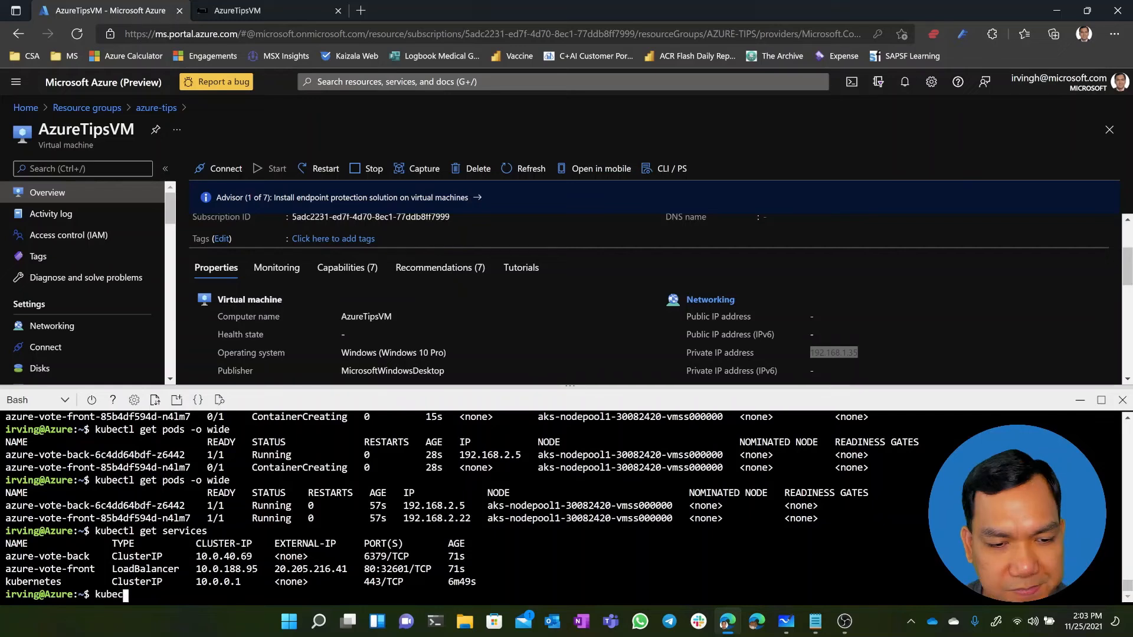
{"action": "type", "text": "tl exec -t"}
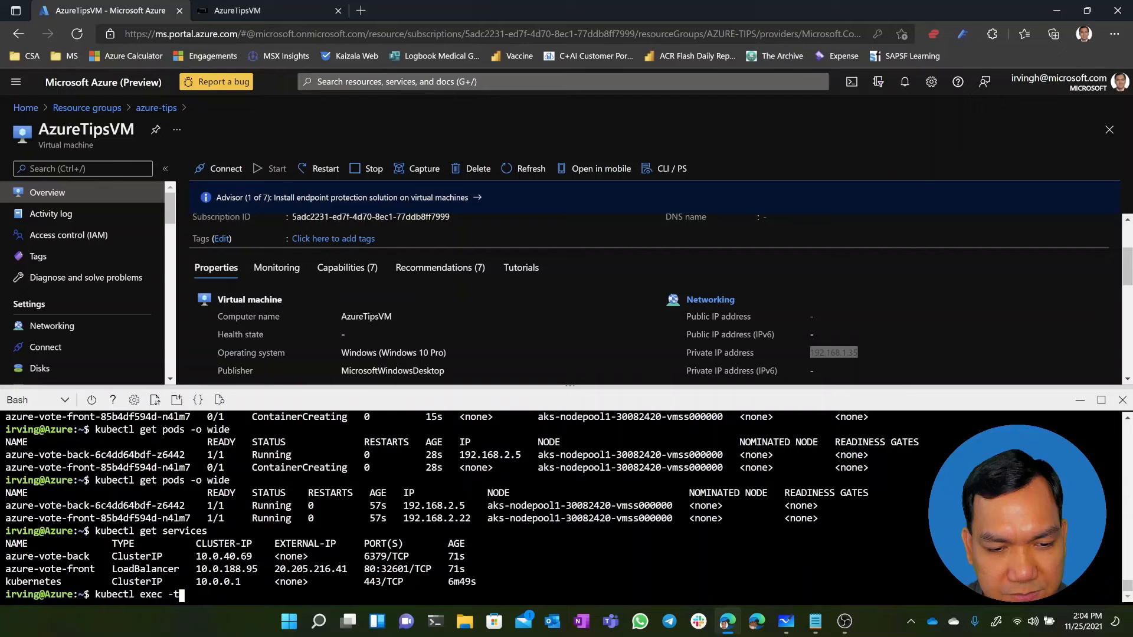
{"action": "key", "text": "BackSpace"}
{"action": "type", "text": "it"}
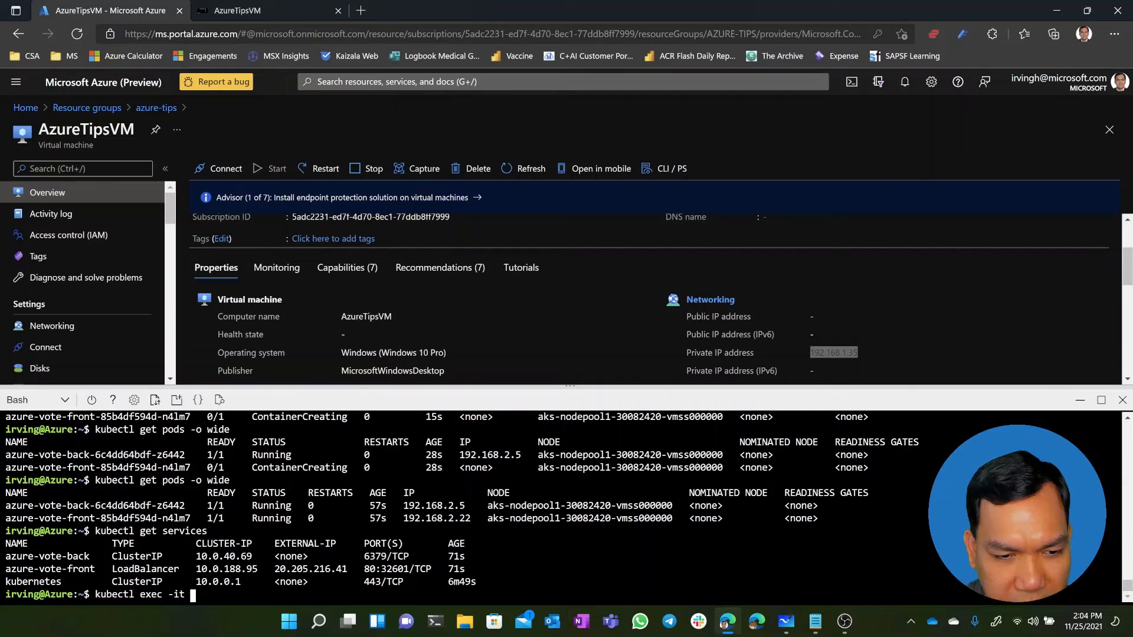
{"action": "left_click_drag", "start_coordinate": [191, 518], "coordinate": [27, 519]}
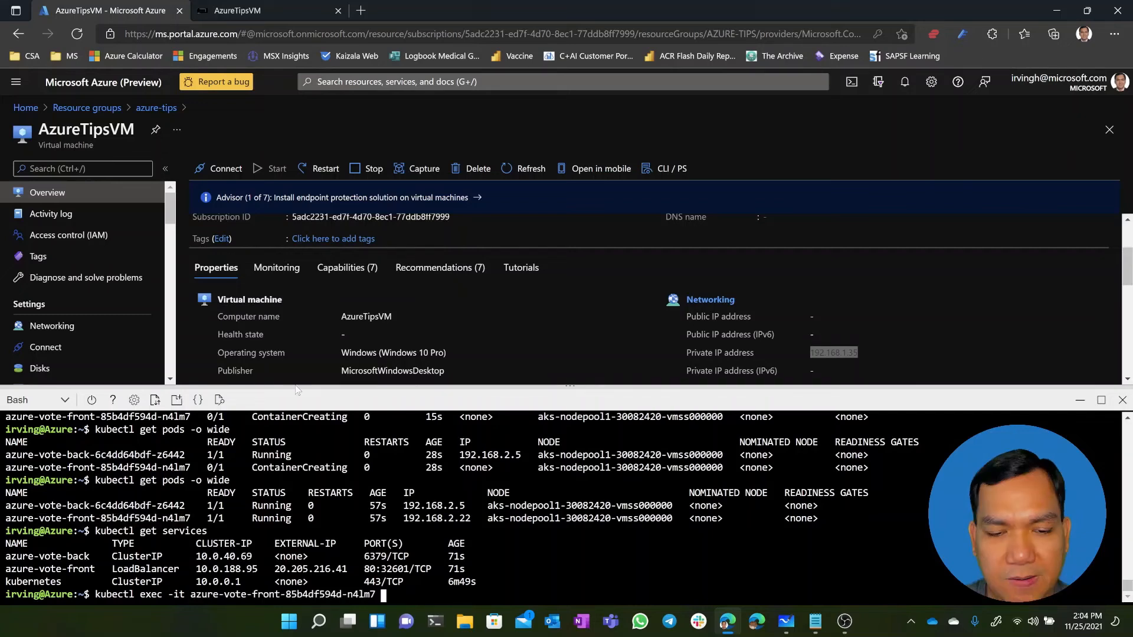
{"action": "type", "text": "-- sh"}
{"action": "key", "text": "Return"}
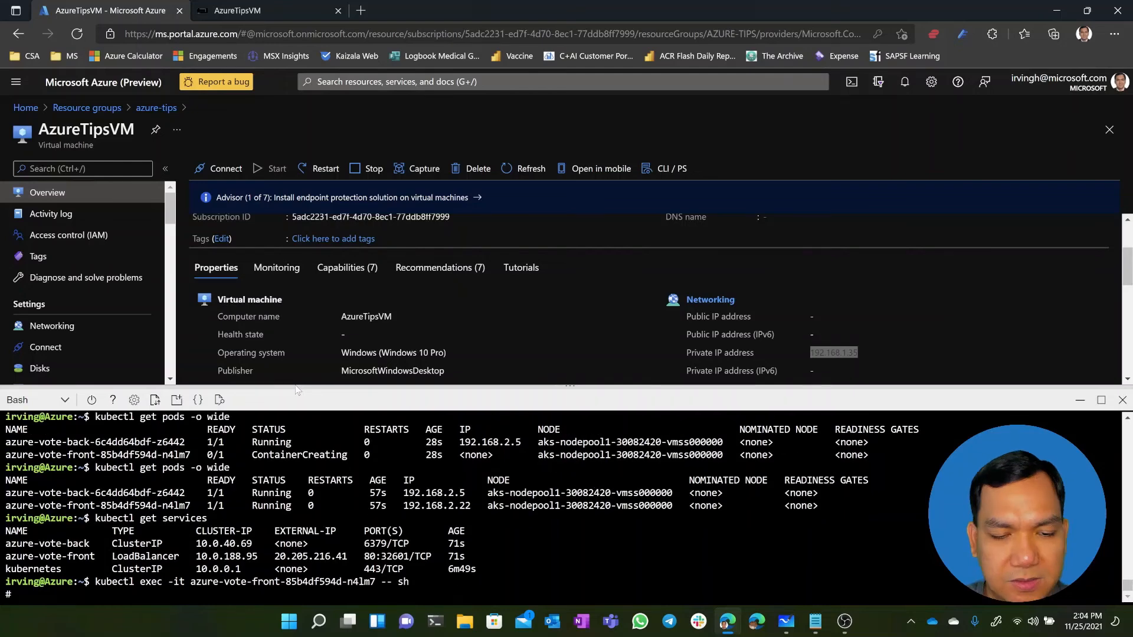
Ping AzureTipsVM at 192.168.1.35 from the pod's shell and stop the ping after a few replies
{"action": "type", "text": "pi"}
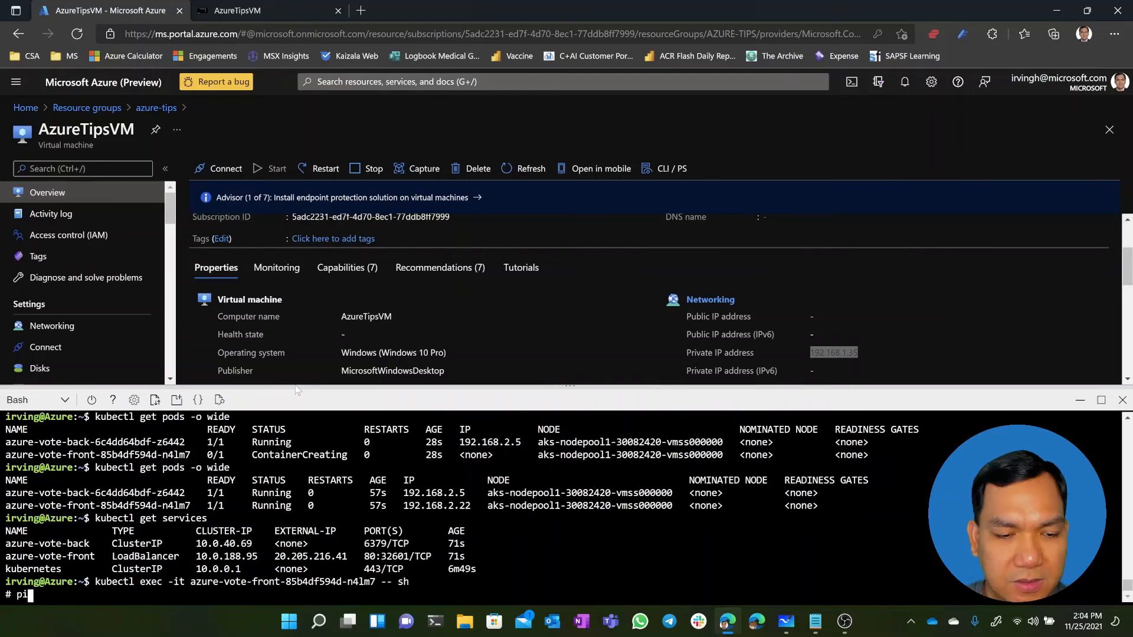
{"action": "type", "text": "ng 192.1"}
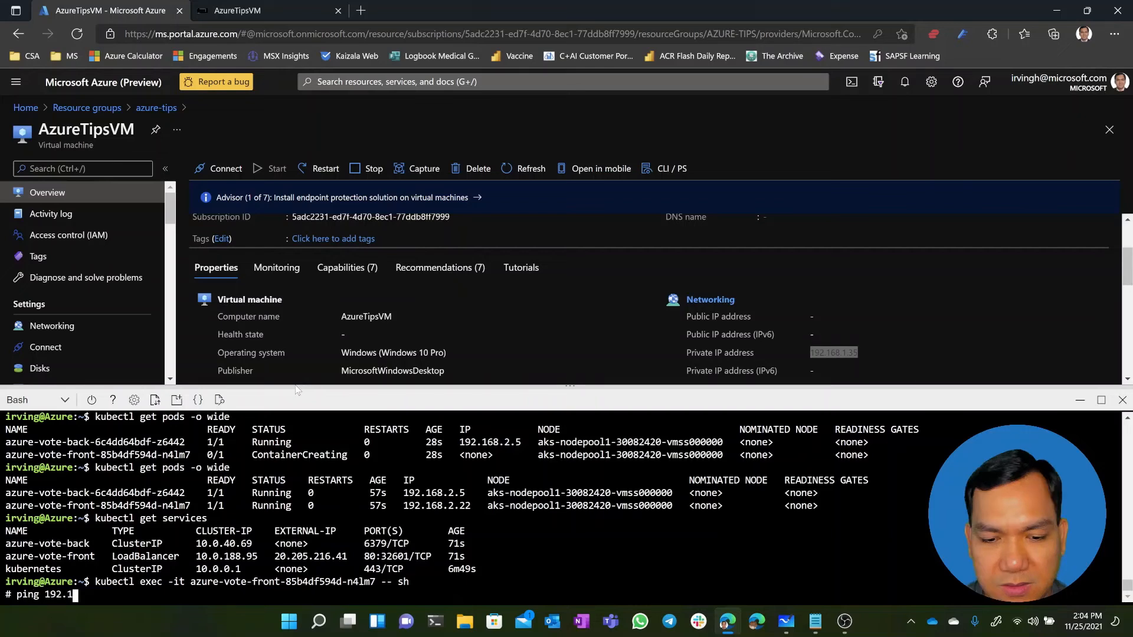
{"action": "type", "text": "68."}
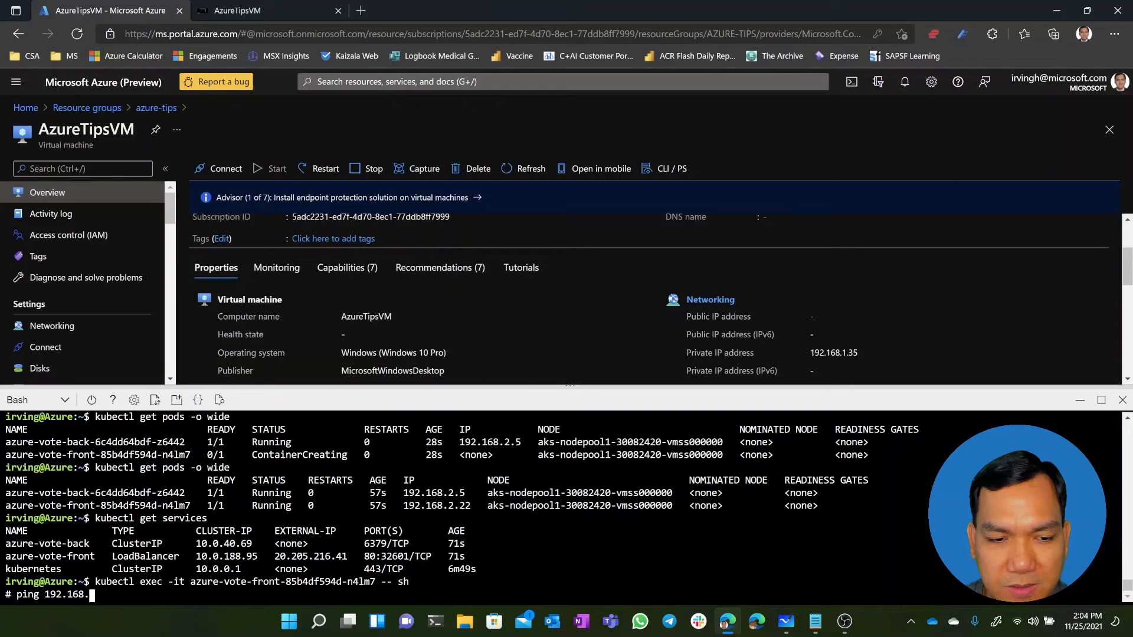
{"action": "type", "text": "1.35"}
{"action": "key", "text": "Return"}
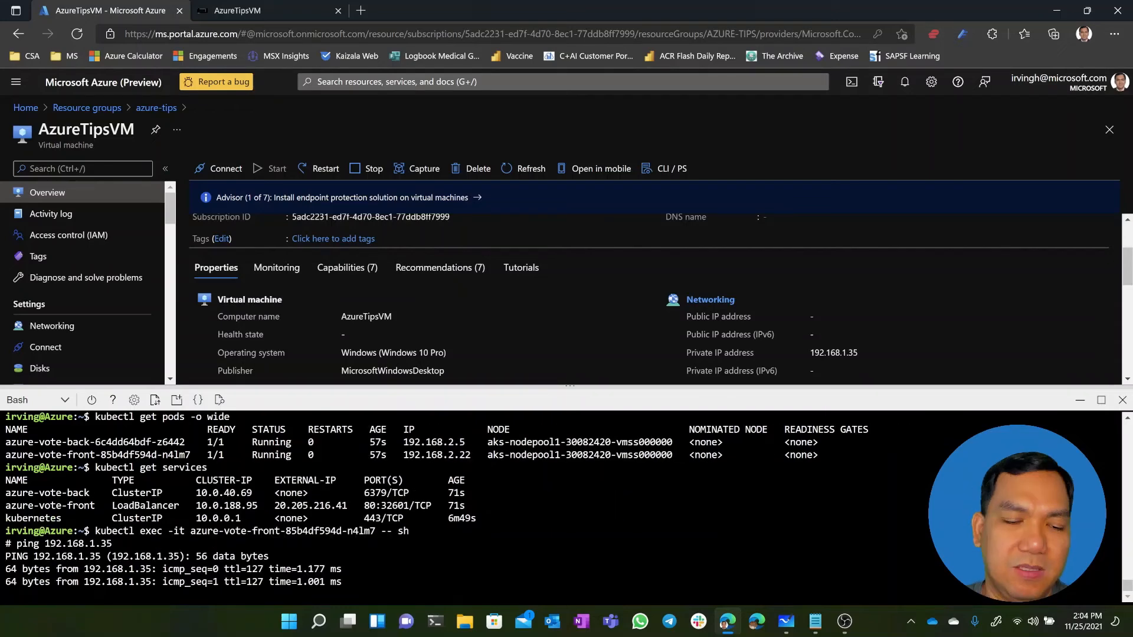
{"action": "key", "text": "ctrl+c"}
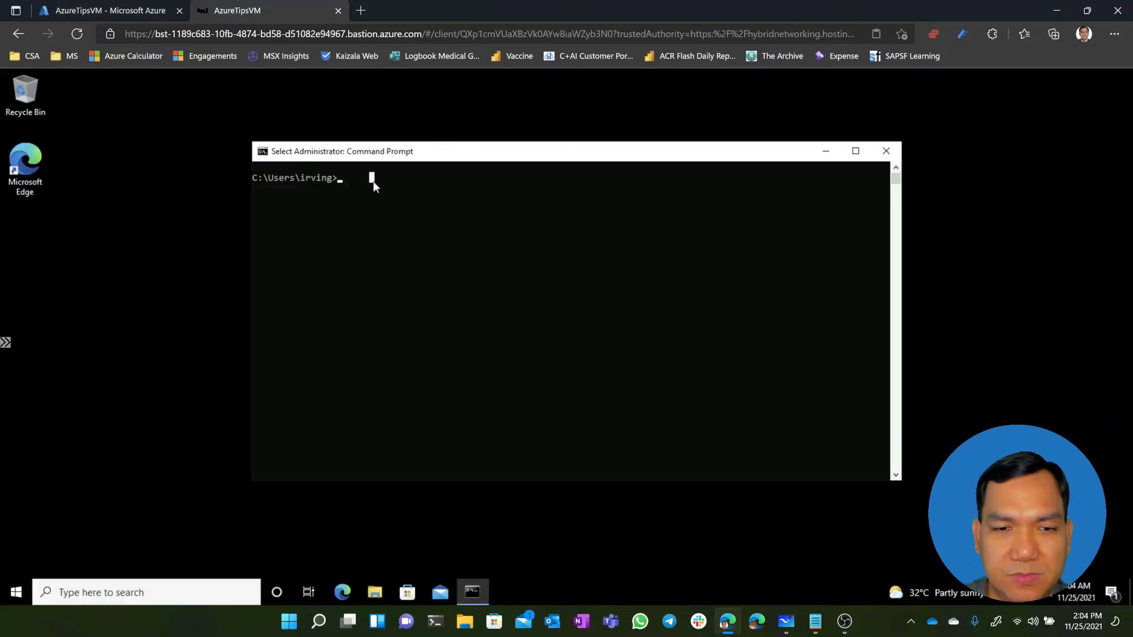
In AzureTipsVM's Command Prompt, run ipconfig and ping the front-end pod at 192.168.2.22, looking up its IP in the Cloud Shell output
{"action": "type", "text": "ipconfig"}
{"action": "key", "text": "Return"}
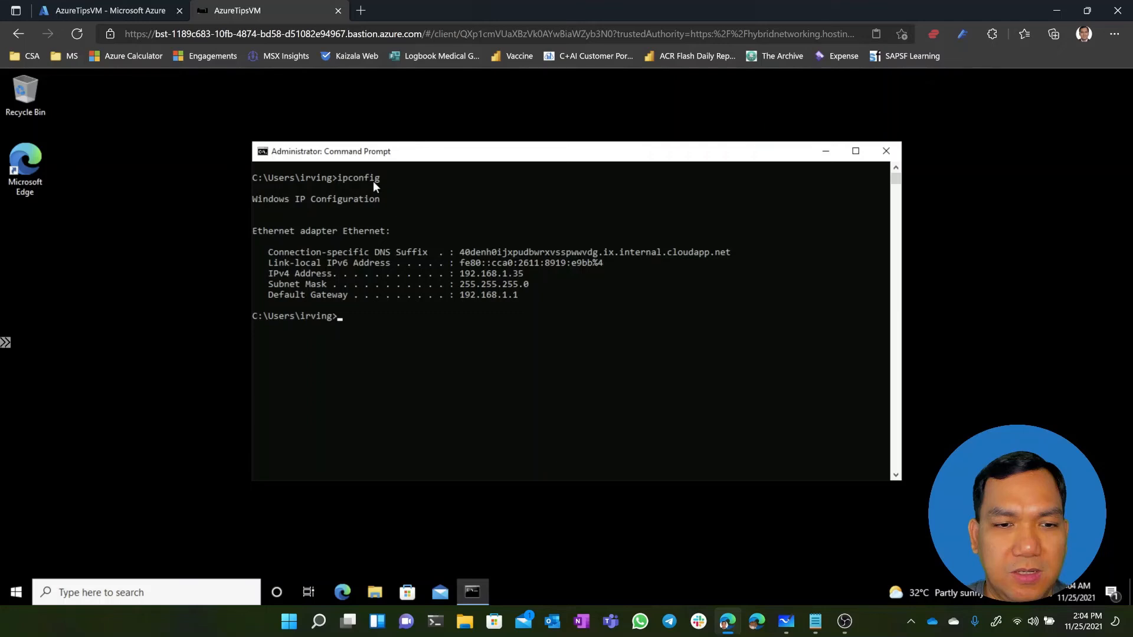
{"action": "type", "text": "ping "}
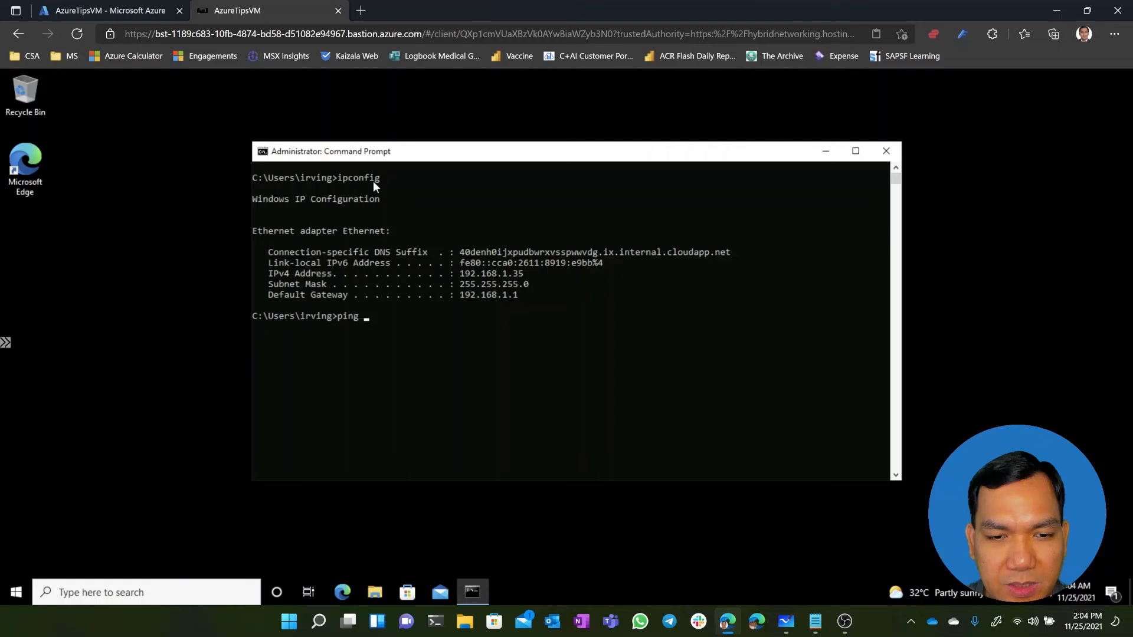
{"action": "type", "text": "192.168.2"}
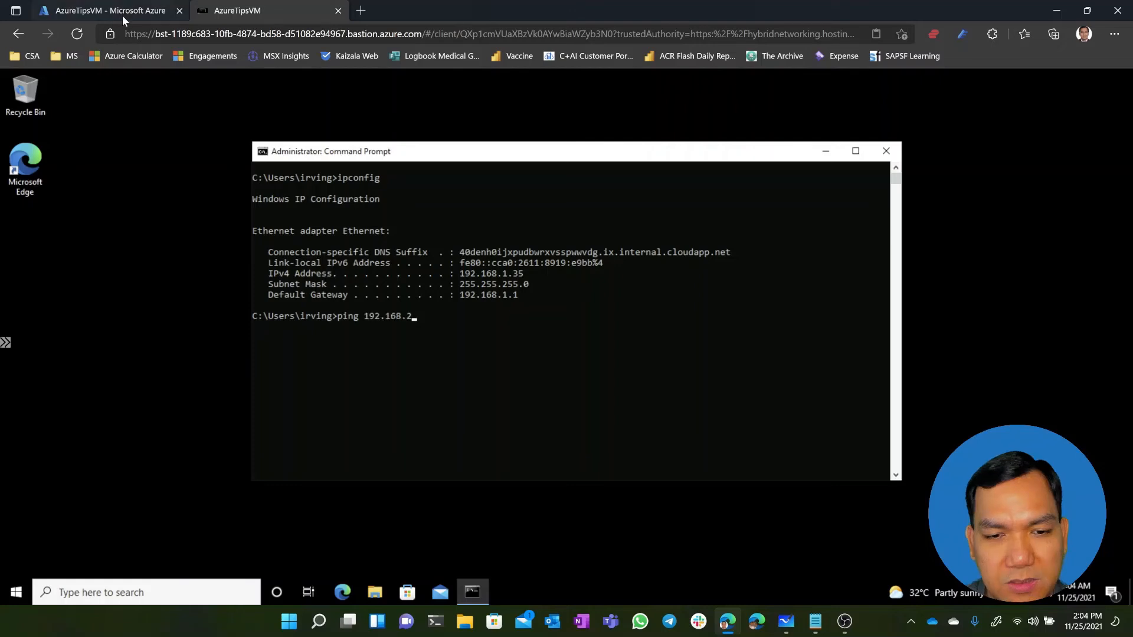
{"action": "left_click", "coordinate": [122, 15]}
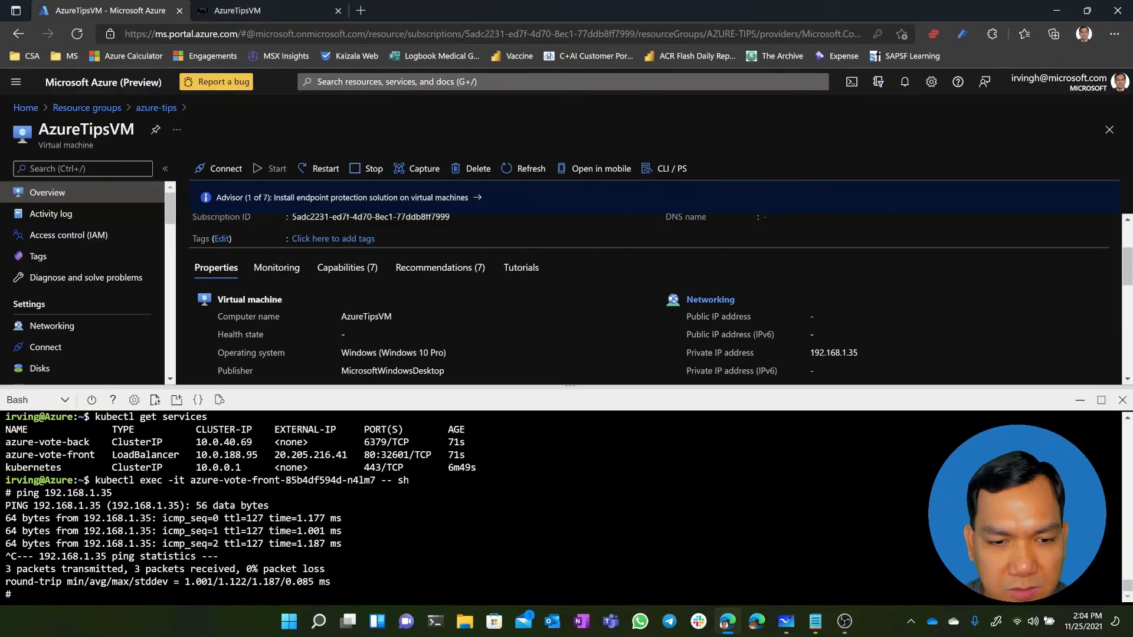
{"action": "scroll", "coordinate": [561, 508], "scroll_direction": "up", "scroll_amount": 4}
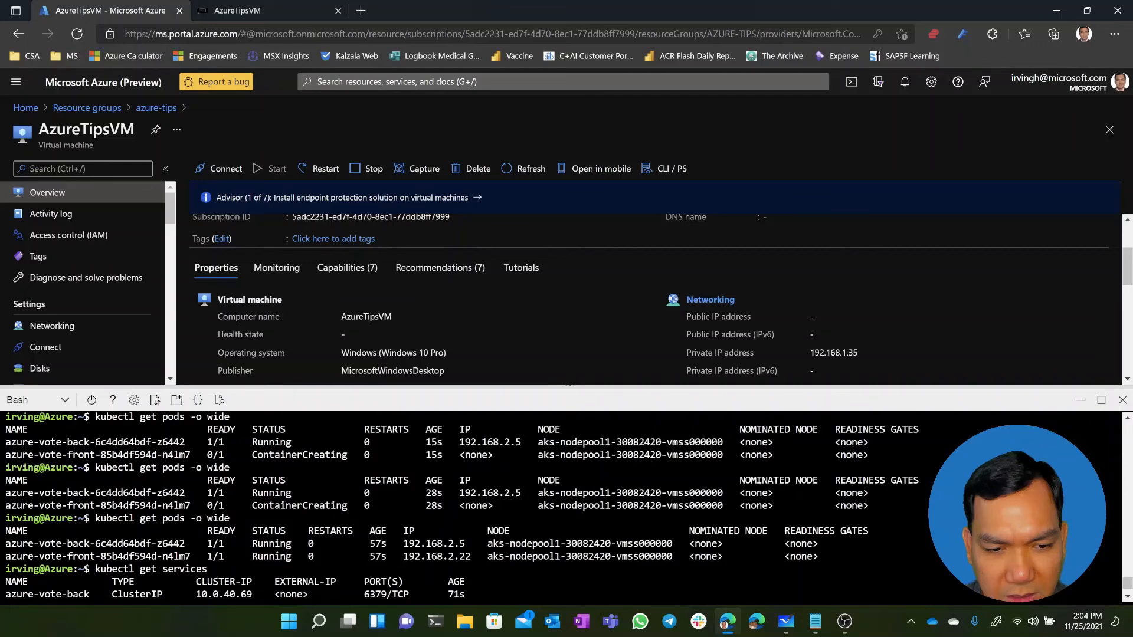
{"action": "left_click", "coordinate": [257, 10]}
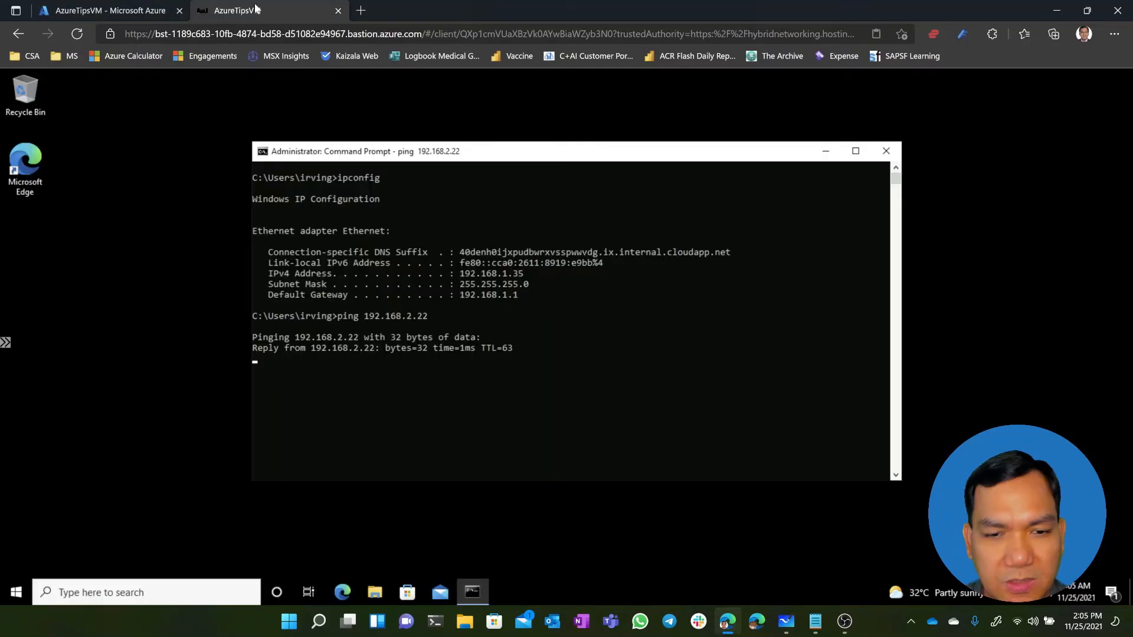
{"action": "key", "text": "ctrl+c"}
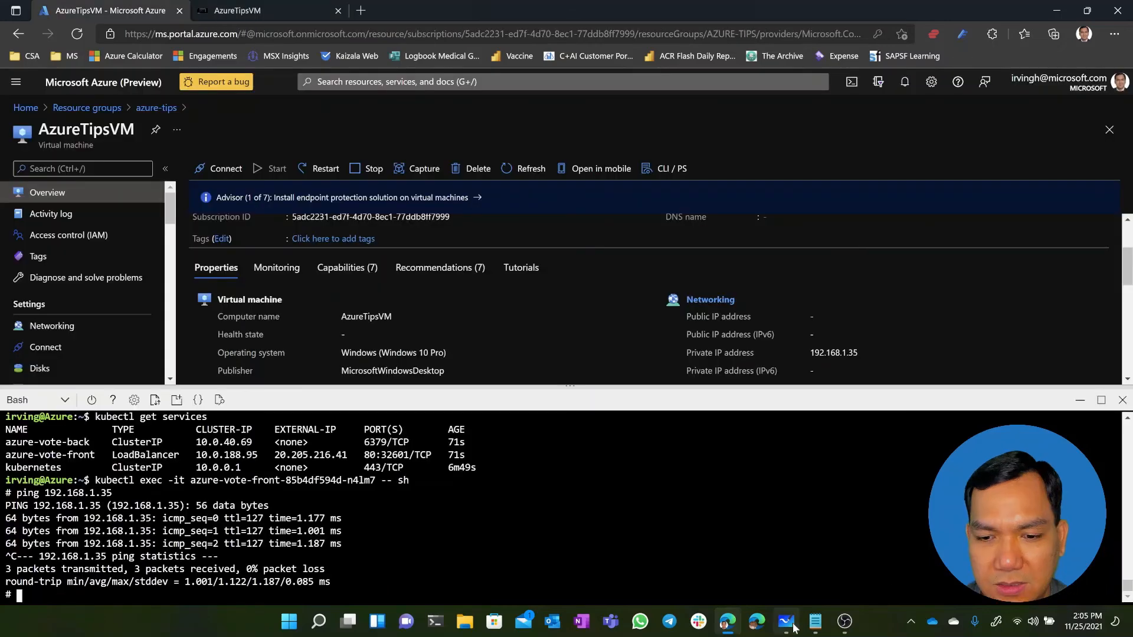
Switch to Microsoft Whiteboard and draw a large rectangle labelled Vnet in the empty area beside the comparison table
{"action": "left_click", "coordinate": [789, 623]}
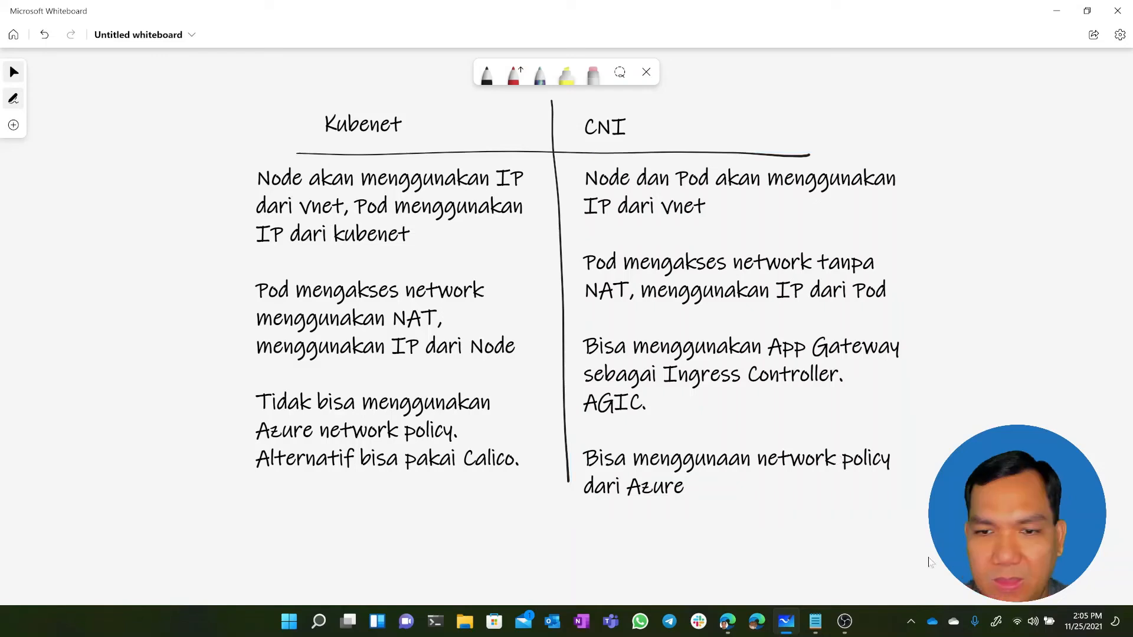
{"action": "left_click_drag", "start_coordinate": [928, 563], "coordinate": [88, 612]}
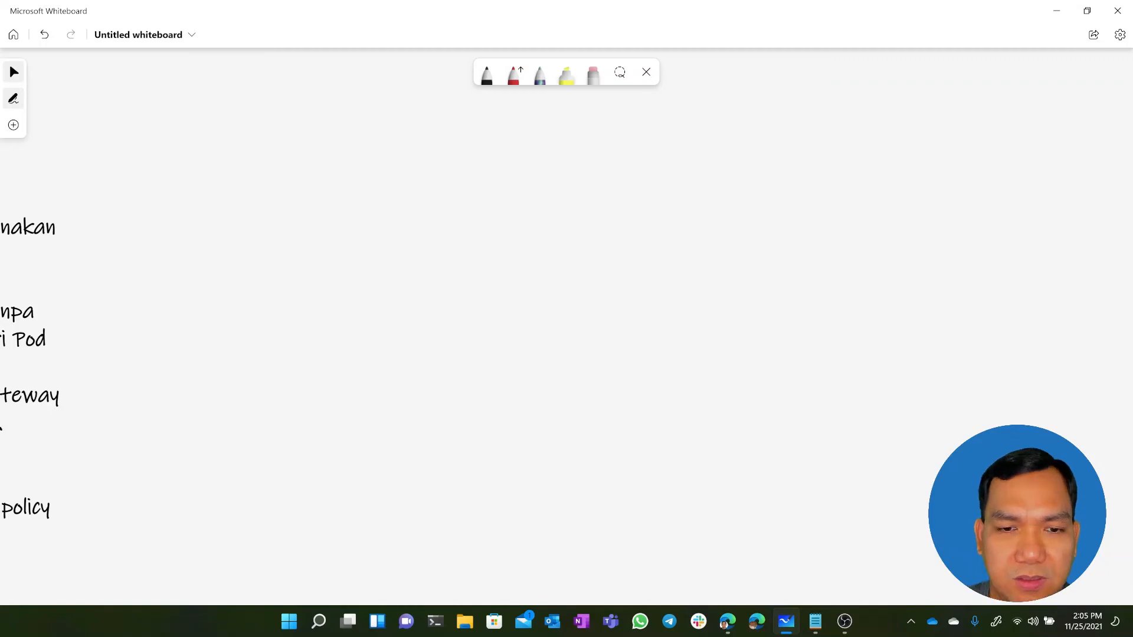
{"action": "left_click_drag", "start_coordinate": [765, 140], "coordinate": [379, 420]}
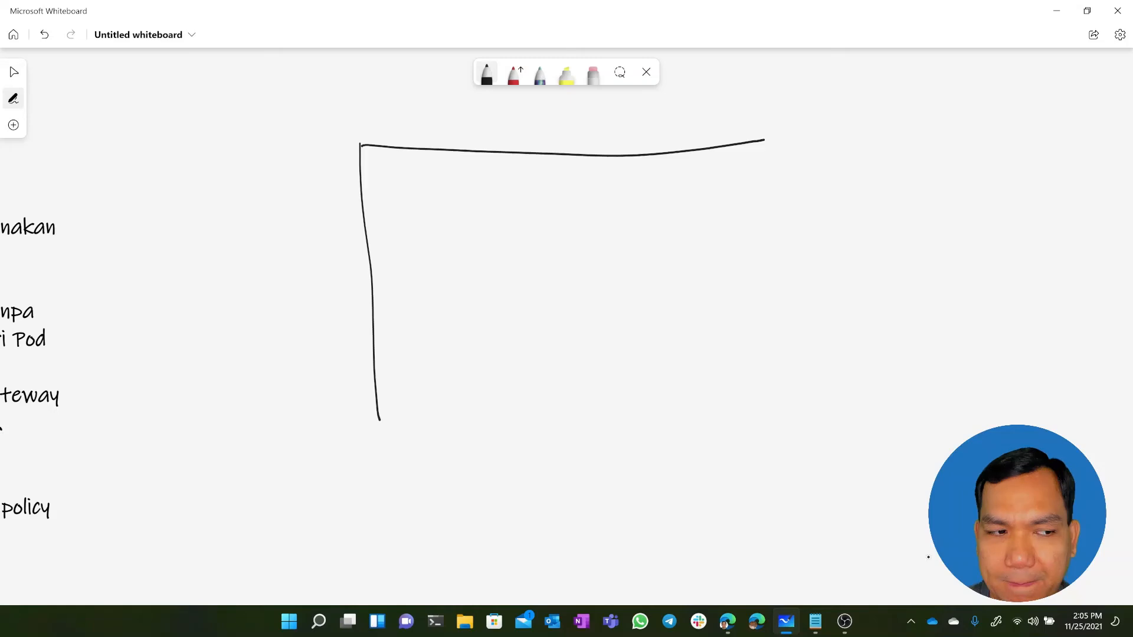
{"action": "left_click_drag", "start_coordinate": [765, 140], "coordinate": [387, 438]}
{"action": "left_click_drag", "start_coordinate": [383, 110], "coordinate": [397, 110]}
{"action": "left_click_drag", "start_coordinate": [410, 134], "coordinate": [435, 134]}
{"action": "left_click_drag", "start_coordinate": [424, 122], "coordinate": [454, 121]}
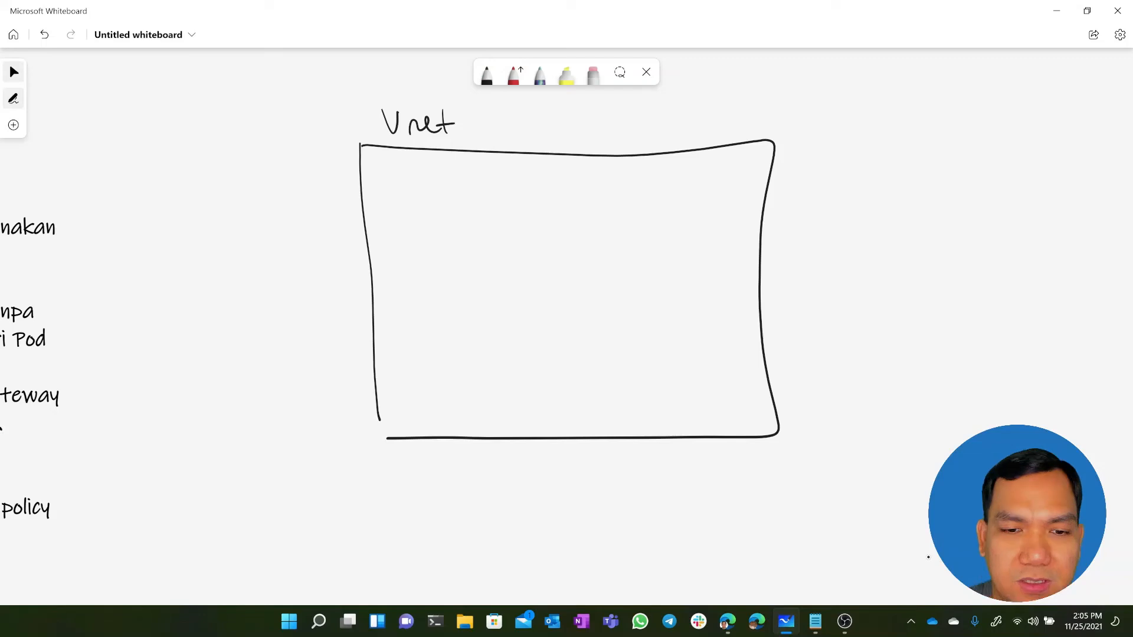
Draw a rectangle labelled AKS inside the Vnet box and add a circle labelled pod within it
{"action": "left_click_drag", "start_coordinate": [398, 187], "coordinate": [411, 357]}
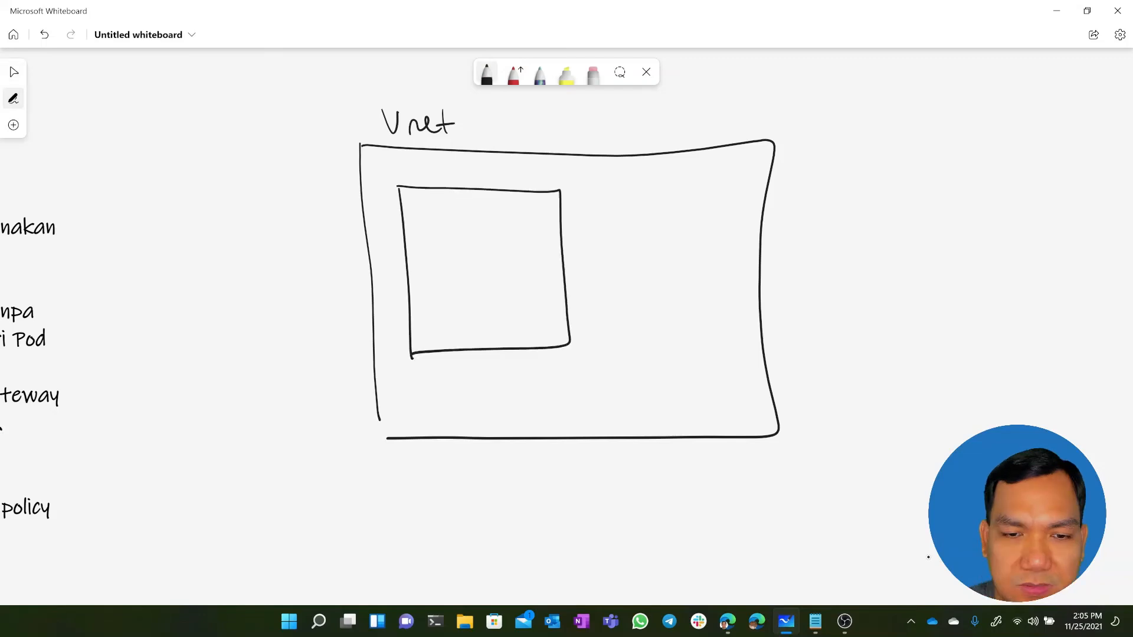
{"action": "left_click_drag", "start_coordinate": [407, 180], "coordinate": [419, 180]}
{"action": "left_click_drag", "start_coordinate": [423, 166], "coordinate": [436, 179]}
{"action": "left_click_drag", "start_coordinate": [450, 167], "coordinate": [438, 179]}
{"action": "left_click_drag", "start_coordinate": [440, 208], "coordinate": [466, 273]}
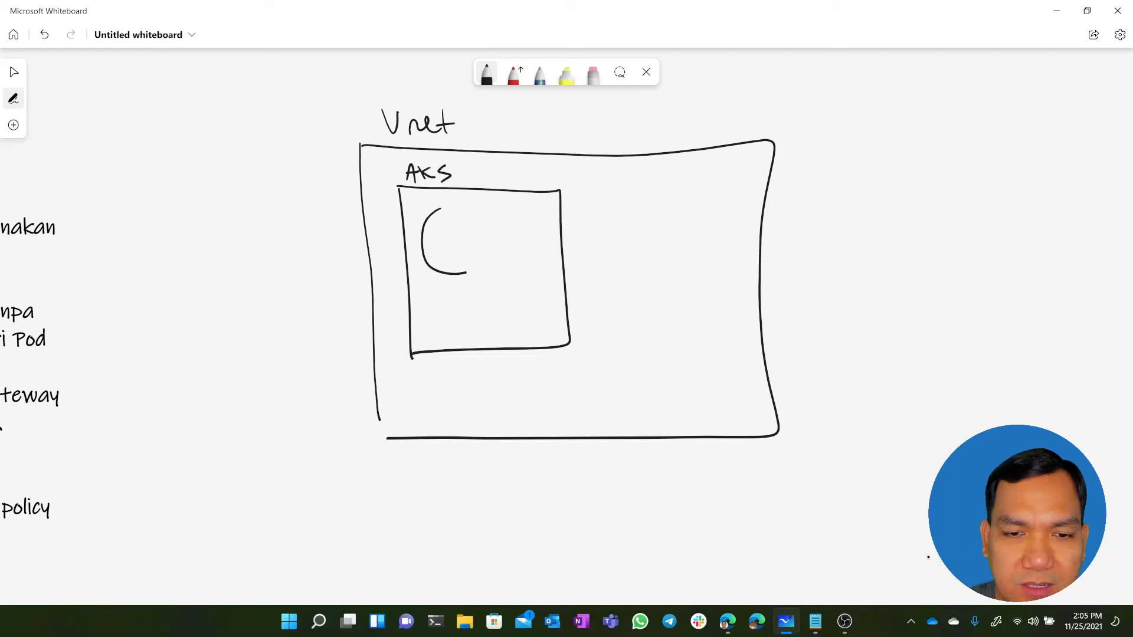
{"action": "left_click_drag", "start_coordinate": [440, 210], "coordinate": [466, 273]}
{"action": "mouse_move", "coordinate": [441, 238]}
{"action": "left_mouse_down"}
{"action": "mouse_move", "coordinate": [444, 261]}
{"action": "mouse_move", "coordinate": [460, 239]}
{"action": "left_mouse_up"}
{"action": "left_click_drag", "start_coordinate": [477, 240], "coordinate": [481, 224]}
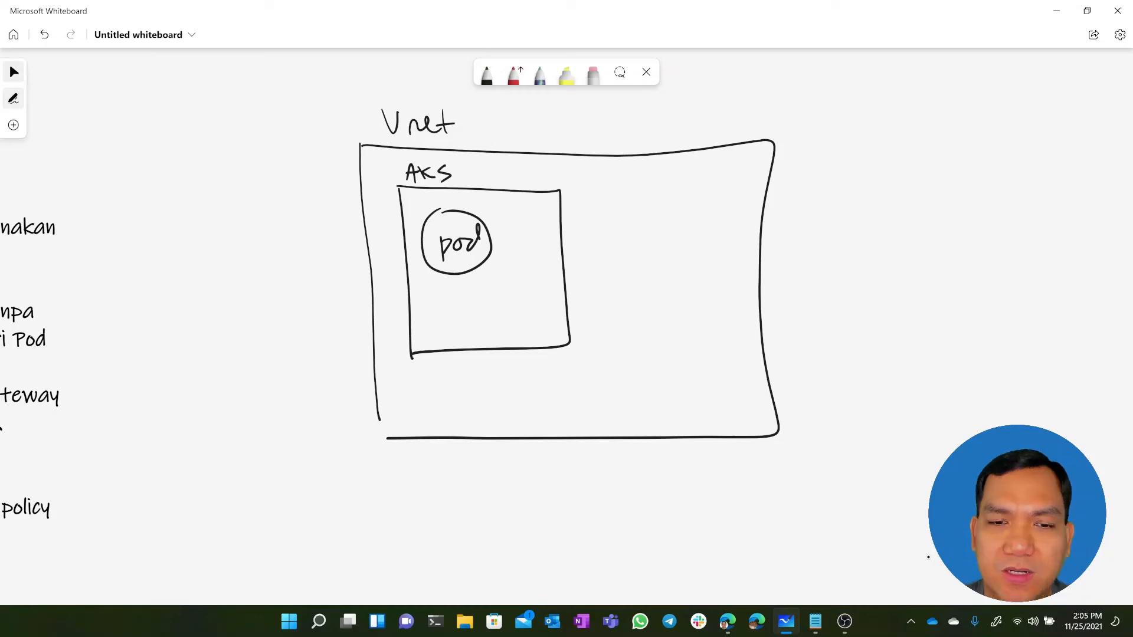
Draw a smaller box labelled VM inside the Vnet, beside the AKS rectangle
{"action": "left_click_drag", "start_coordinate": [638, 195], "coordinate": [637, 258]}
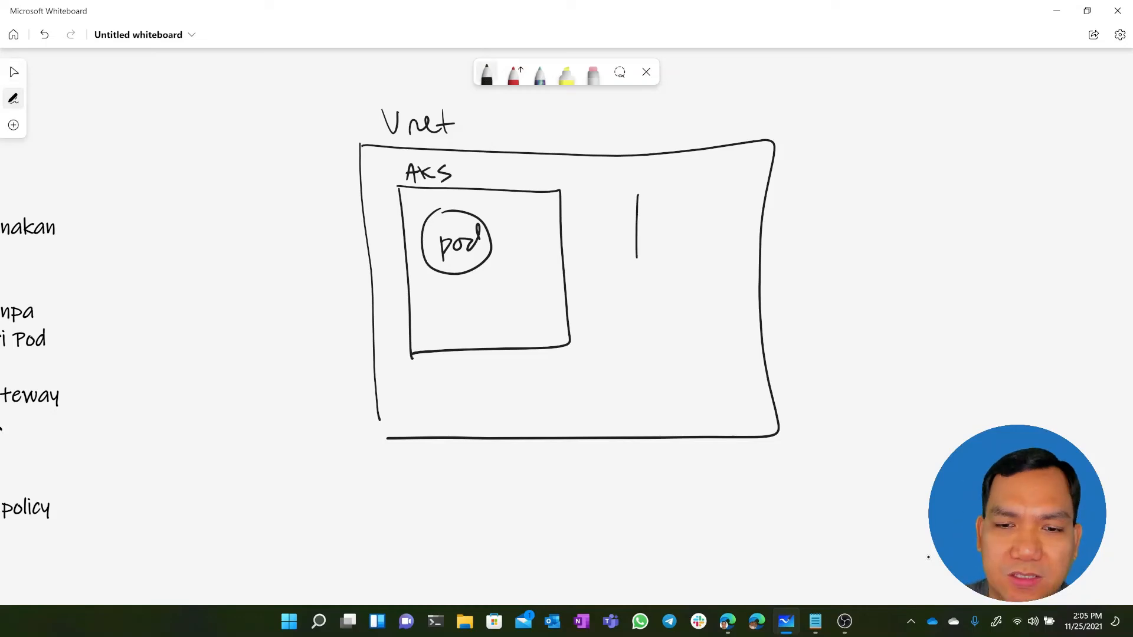
{"action": "left_click_drag", "start_coordinate": [644, 194], "coordinate": [637, 287]}
{"action": "left_click_drag", "start_coordinate": [648, 222], "coordinate": [664, 216]}
{"action": "left_click_drag", "start_coordinate": [677, 240], "coordinate": [703, 234]}
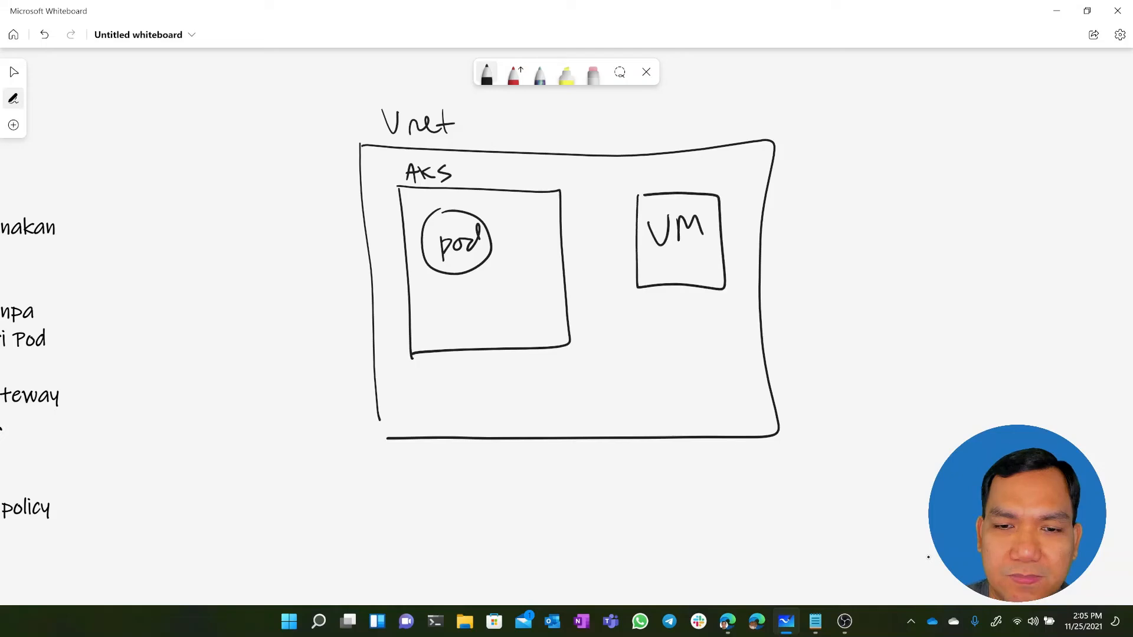
Change the pen colour to blue and draw an arrow labelled ping from the pod to the VM
{"action": "left_click", "coordinate": [487, 75]}
{"action": "left_click", "coordinate": [471, 220]}
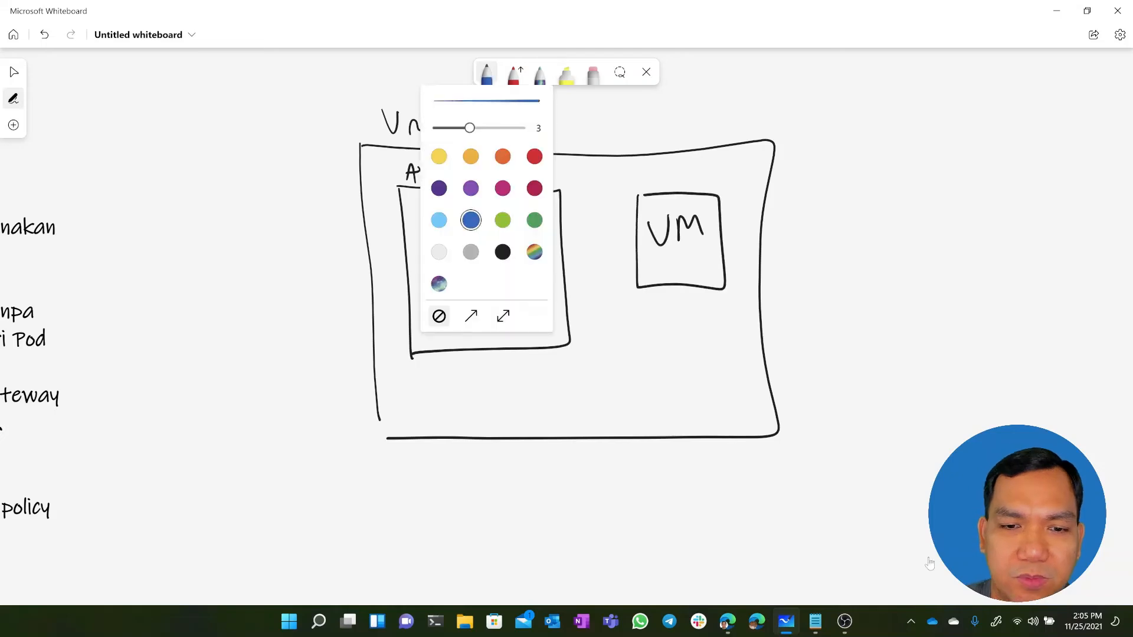
{"action": "left_click", "coordinate": [929, 557]}
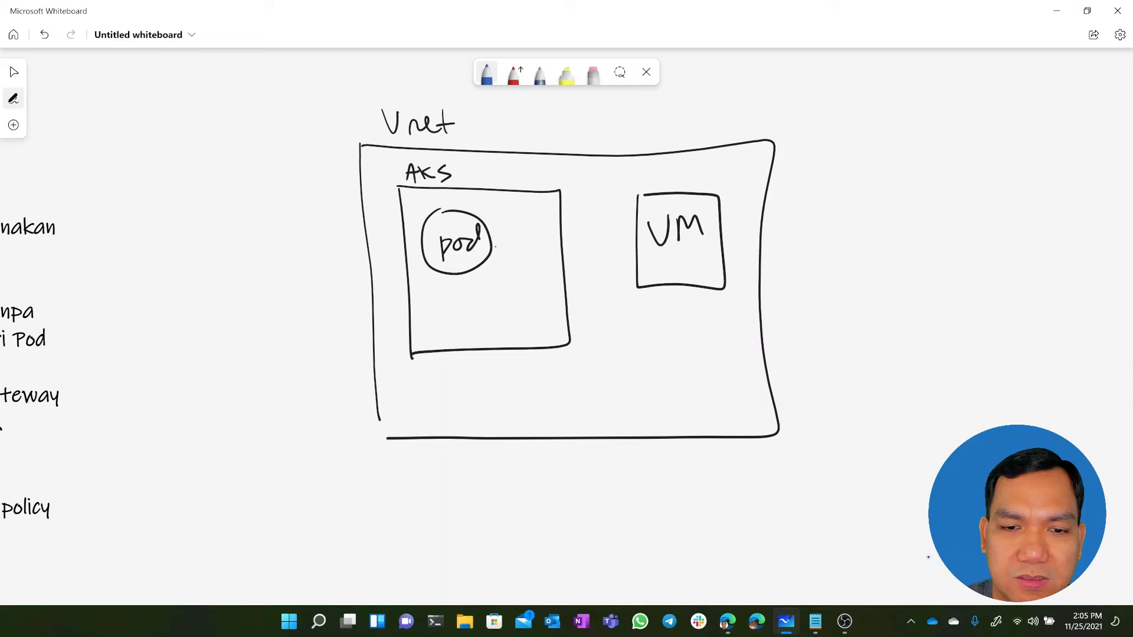
{"action": "left_click_drag", "start_coordinate": [493, 245], "coordinate": [629, 239]}
{"action": "left_click_drag", "start_coordinate": [620, 235], "coordinate": [617, 255]}
{"action": "left_click_drag", "start_coordinate": [530, 223], "coordinate": [532, 239]}
{"action": "left_click_drag", "start_coordinate": [538, 228], "coordinate": [539, 237]}
{"action": "left_click_drag", "start_coordinate": [544, 236], "coordinate": [565, 242]}
{"action": "key", "text": "Escape"}
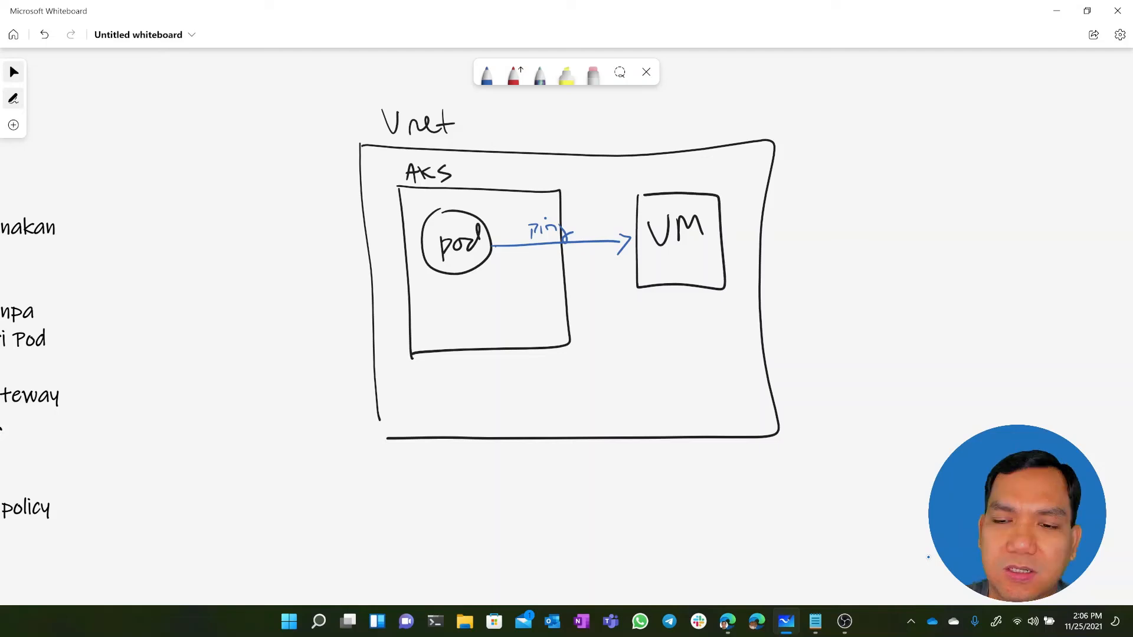
Write Azure SQL outside the Vnet, beyond the VM, and enclose the text in a database cylinder
{"action": "mouse_move", "coordinate": [883, 273]}
{"action": "left_mouse_down"}
{"action": "mouse_move", "coordinate": [900, 273]}
{"action": "mouse_move", "coordinate": [896, 263]}
{"action": "mouse_move", "coordinate": [925, 275]}
{"action": "mouse_move", "coordinate": [951, 259]}
{"action": "mouse_move", "coordinate": [954, 273]}
{"action": "left_mouse_up"}
{"action": "left_click_drag", "start_coordinate": [909, 292], "coordinate": [895, 315]}
{"action": "left_click_drag", "start_coordinate": [922, 292], "coordinate": [932, 310]}
{"action": "left_click_drag", "start_coordinate": [935, 293], "coordinate": [946, 308]}
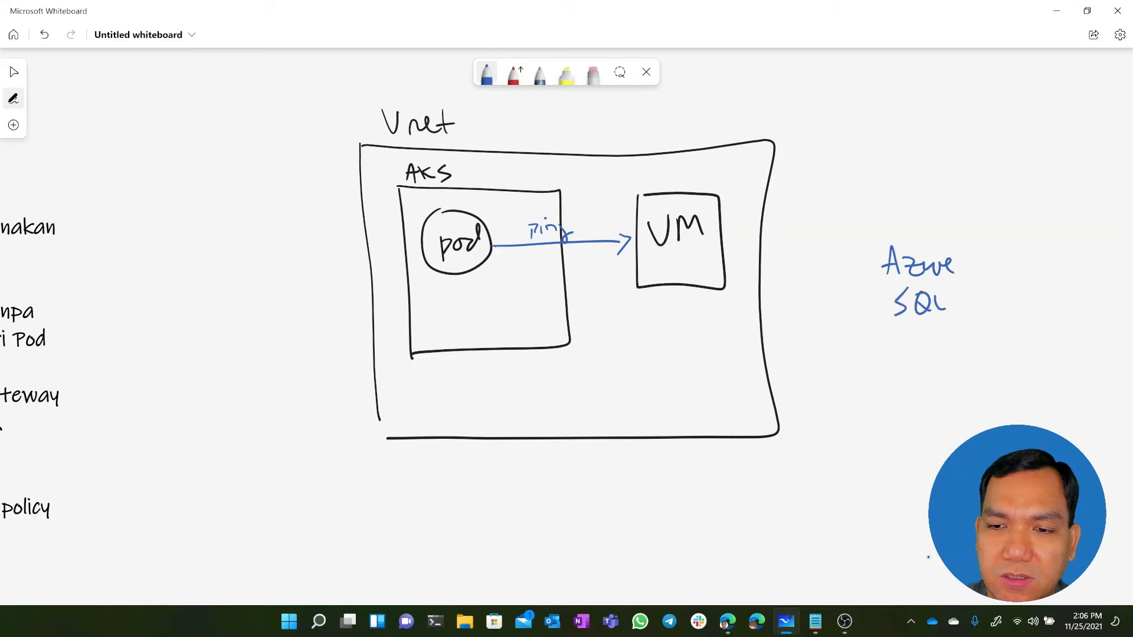
{"action": "left_click_drag", "start_coordinate": [903, 219], "coordinate": [938, 219]}
{"action": "mouse_move", "coordinate": [866, 232]}
{"action": "left_mouse_down"}
{"action": "mouse_move", "coordinate": [972, 235]}
{"action": "mouse_move", "coordinate": [874, 337]}
{"action": "left_mouse_up"}
{"action": "left_click_drag", "start_coordinate": [974, 251], "coordinate": [966, 326]}
{"action": "left_click_drag", "start_coordinate": [873, 344], "coordinate": [957, 336]}
Draw a line from the Azure SQL cylinder to an endpoint inside the Vnet and label it Private Link
{"action": "left_click_drag", "start_coordinate": [862, 311], "coordinate": [721, 353]}
{"action": "mouse_move", "coordinate": [769, 316]}
{"action": "left_mouse_down"}
{"action": "mouse_move", "coordinate": [785, 301]}
{"action": "mouse_move", "coordinate": [795, 313]}
{"action": "left_mouse_up"}
{"action": "mouse_move", "coordinate": [796, 310]}
{"action": "left_mouse_down"}
{"action": "mouse_move", "coordinate": [824, 300]}
{"action": "mouse_move", "coordinate": [809, 341]}
{"action": "mouse_move", "coordinate": [840, 331]}
{"action": "left_mouse_up"}
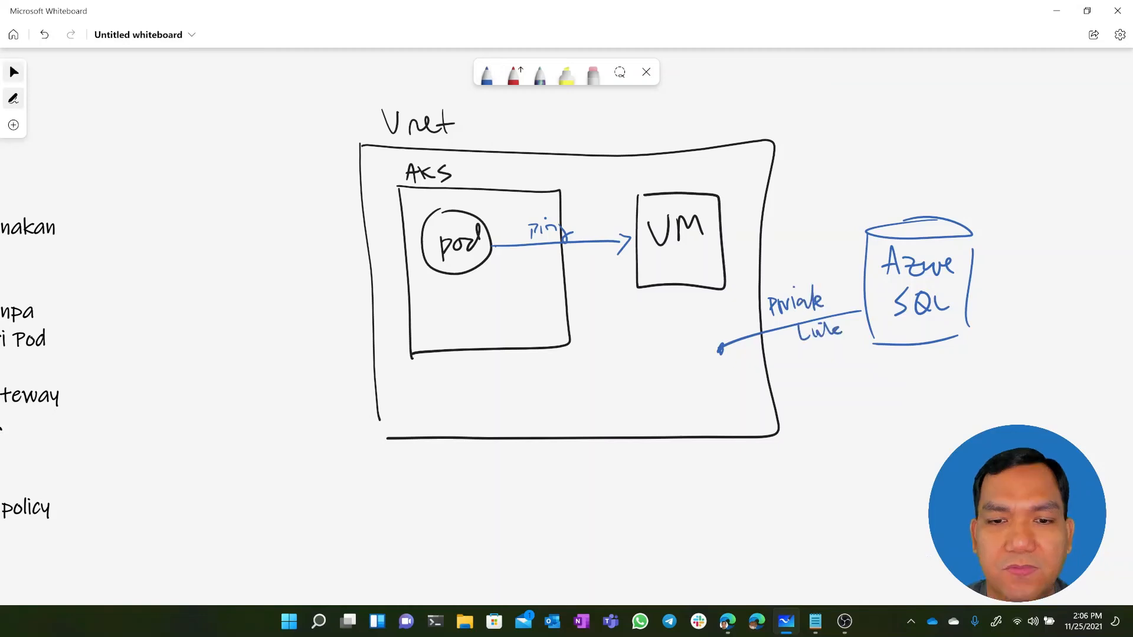
Extend the diagram with a linked Storage box and a VPN tunnel to Onprem, drawing arrows from the pod to the Azure SQL endpoint and these targets
{"action": "left_click_drag", "start_coordinate": [491, 255], "coordinate": [702, 372]}
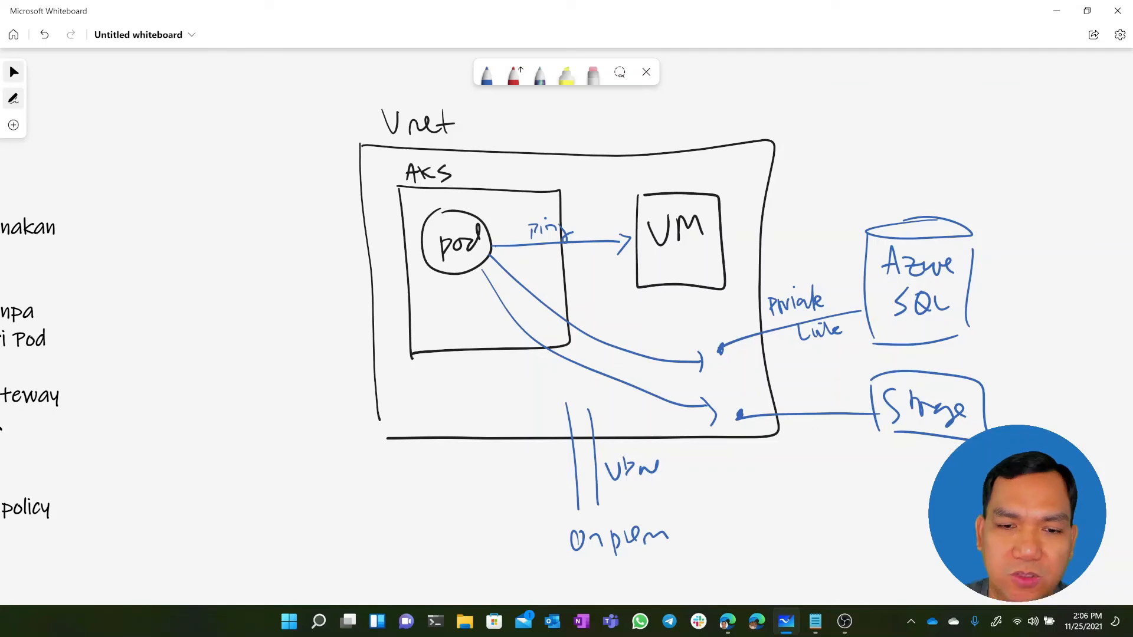
{"action": "left_click_drag", "start_coordinate": [450, 270], "coordinate": [583, 503]}
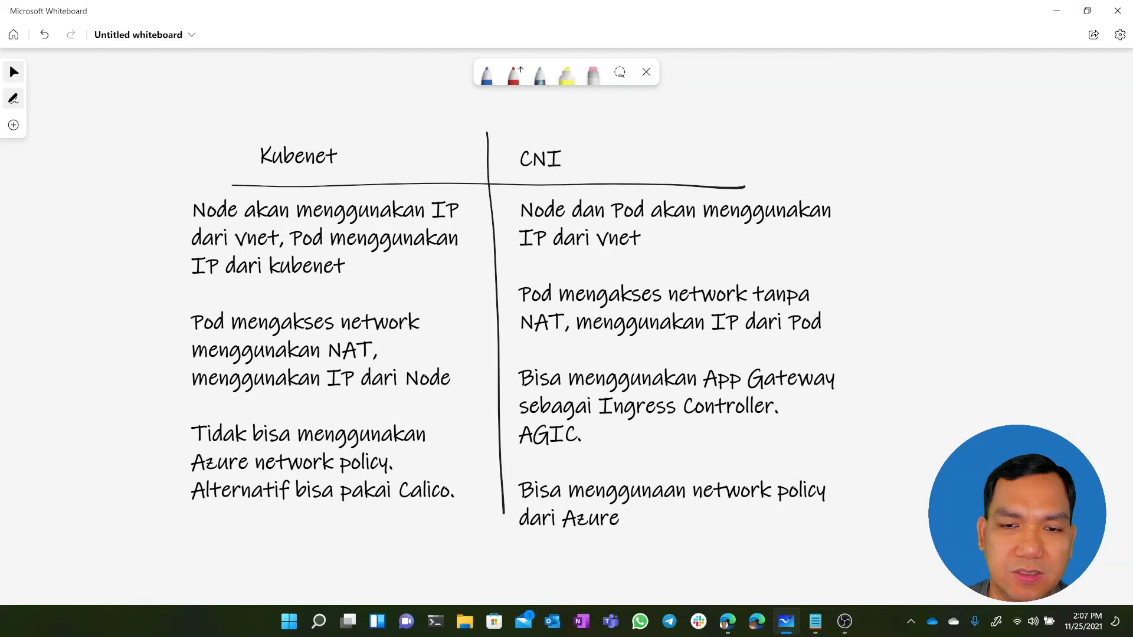
{"action": "left_click", "coordinate": [678, 319]}
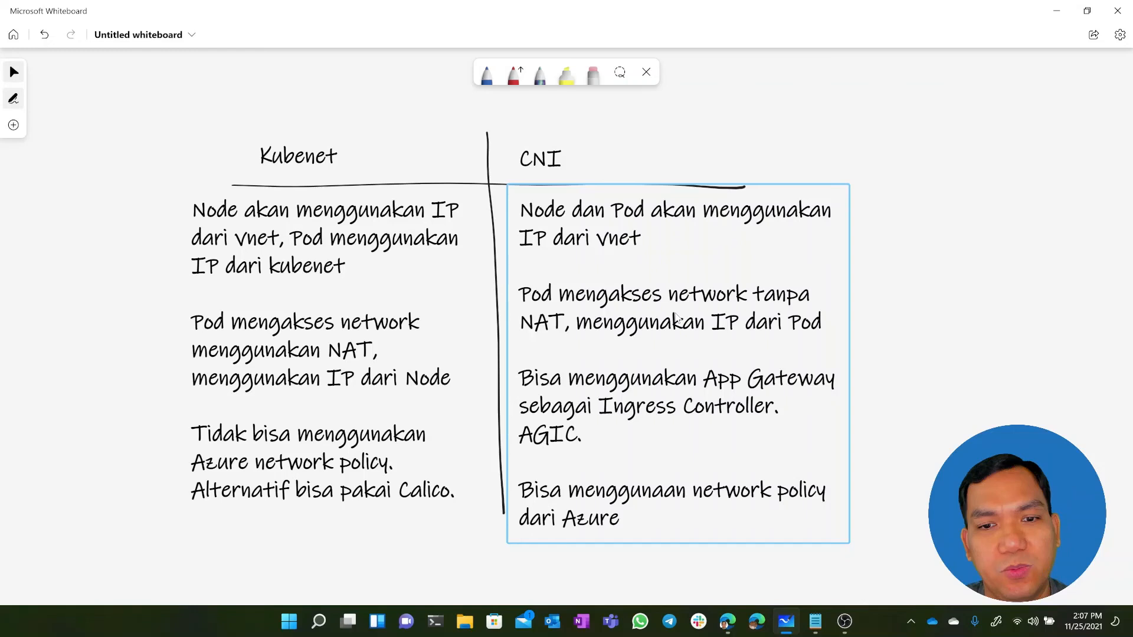
{"action": "left_click", "coordinate": [955, 377]}
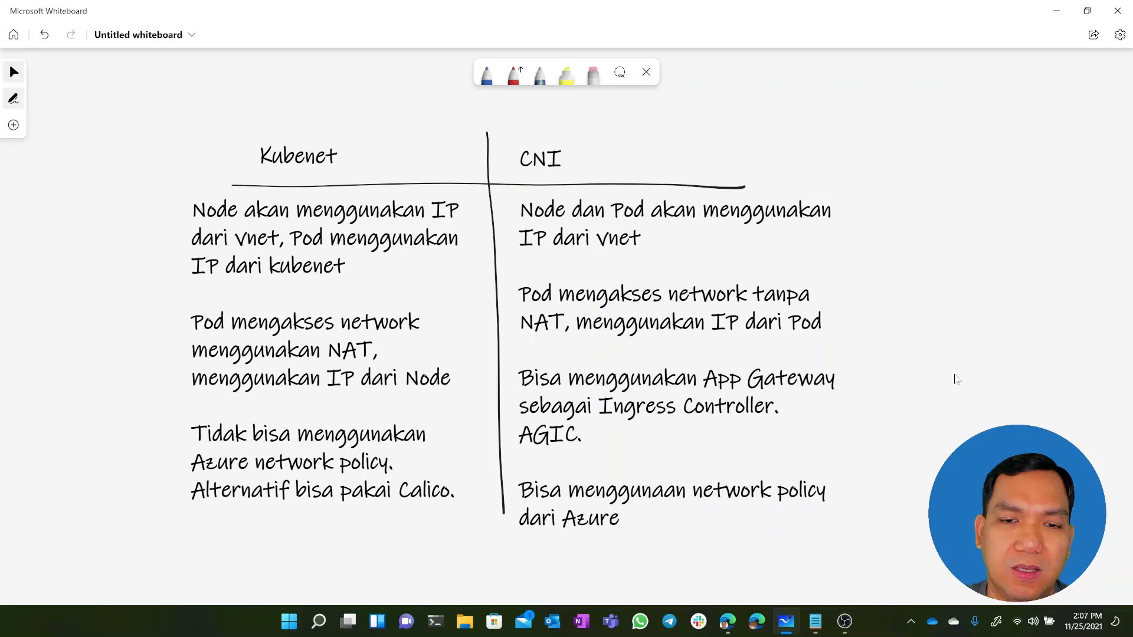